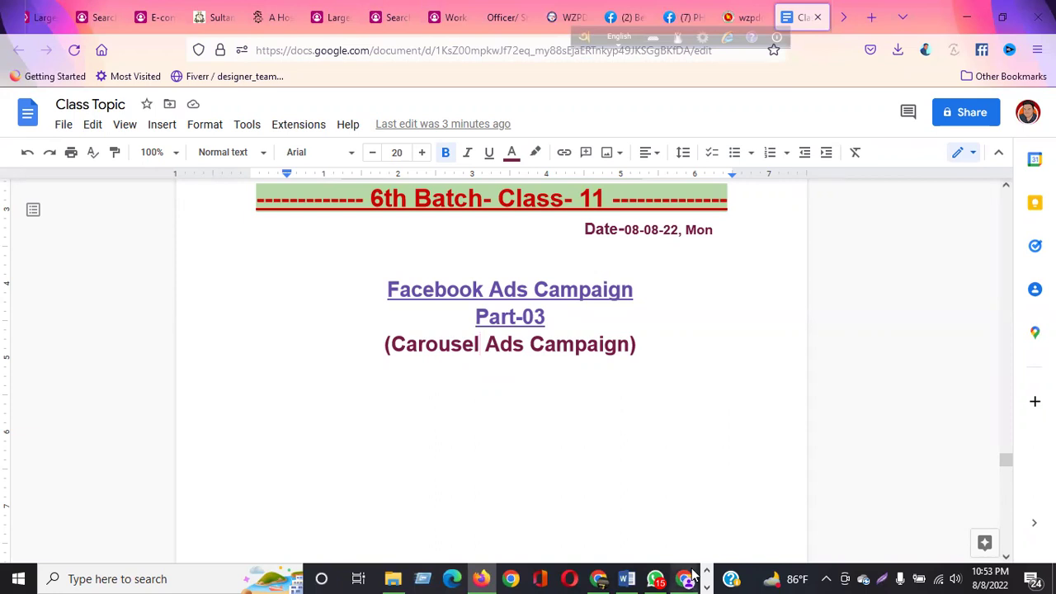
- Switch to the Chrome window with Business Manager and open Ads Manager for the BCIT business
mouse_move(688, 576)
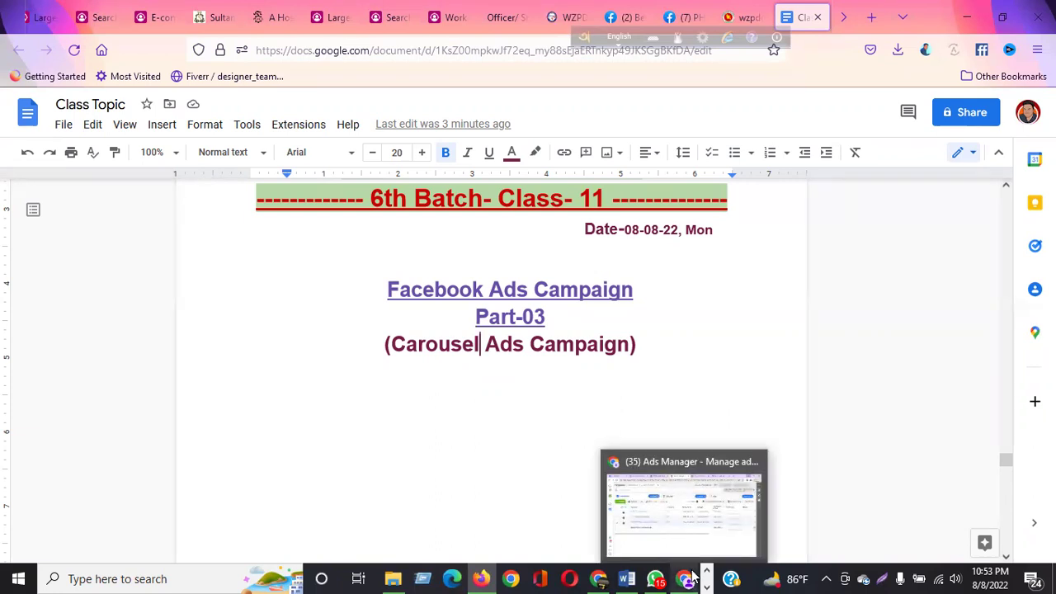
left_click(601, 578)
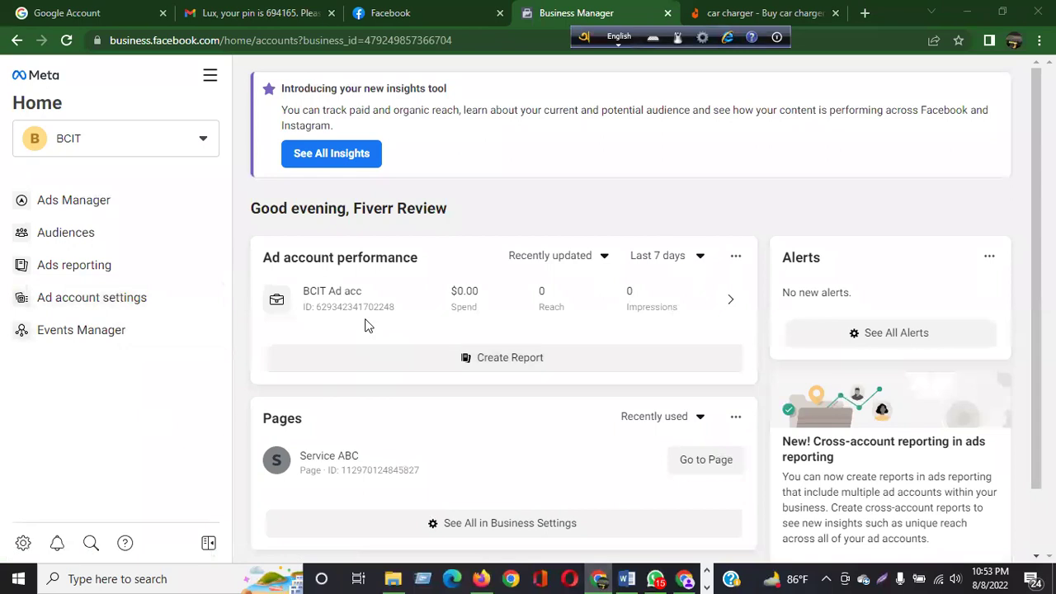
left_click(210, 80)
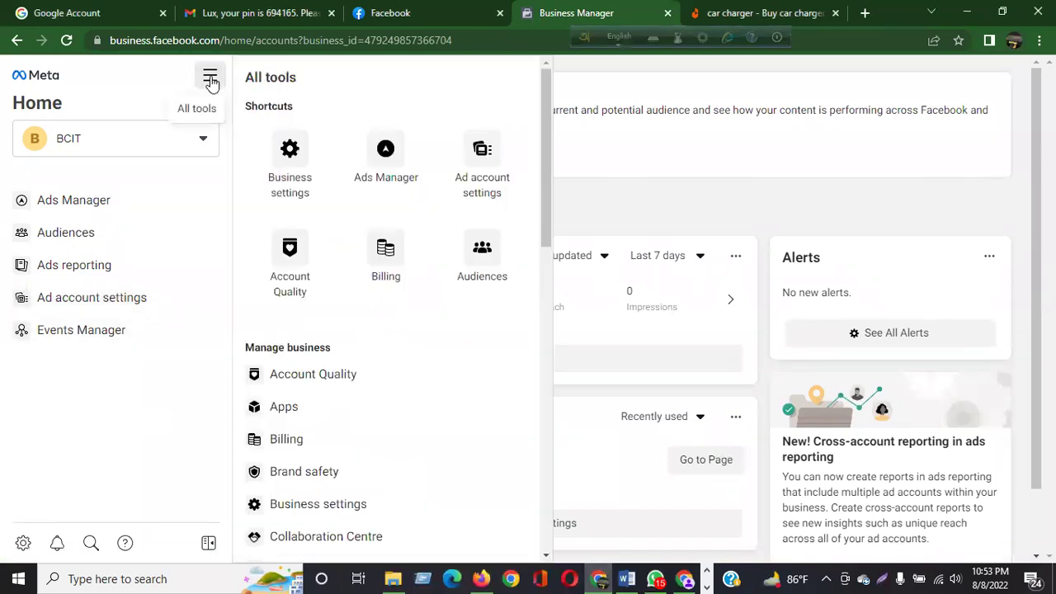
left_click(374, 185)
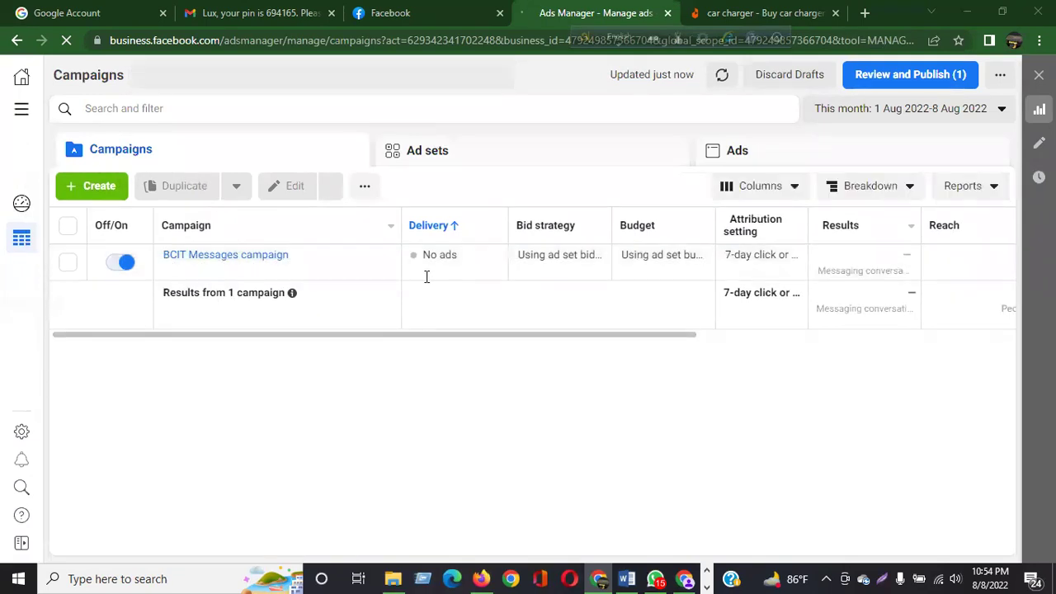
left_click(412, 368)
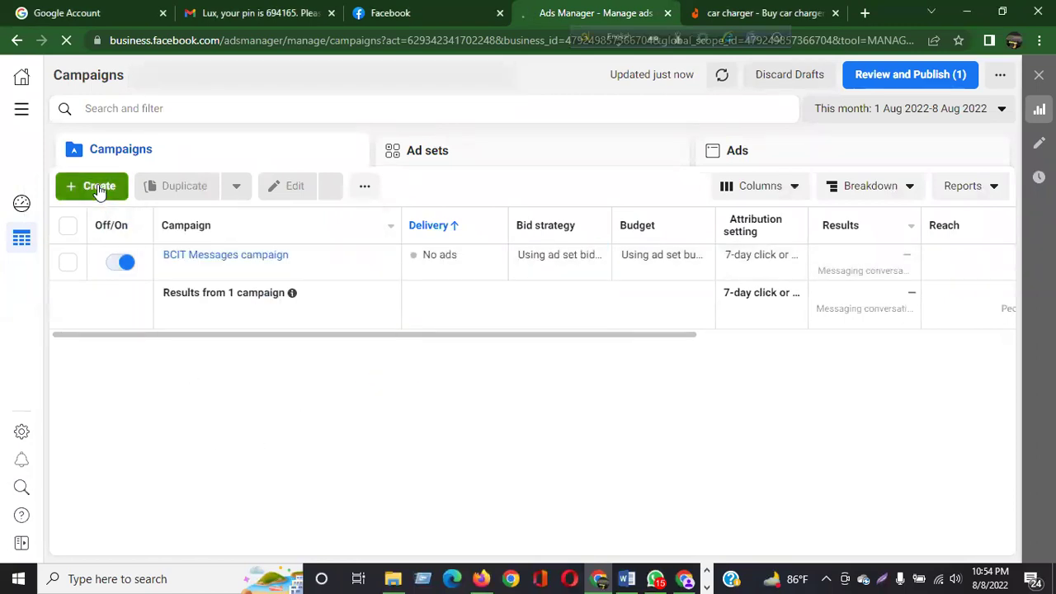
- Create a new campaign with the Traffic objective
left_click(98, 186)
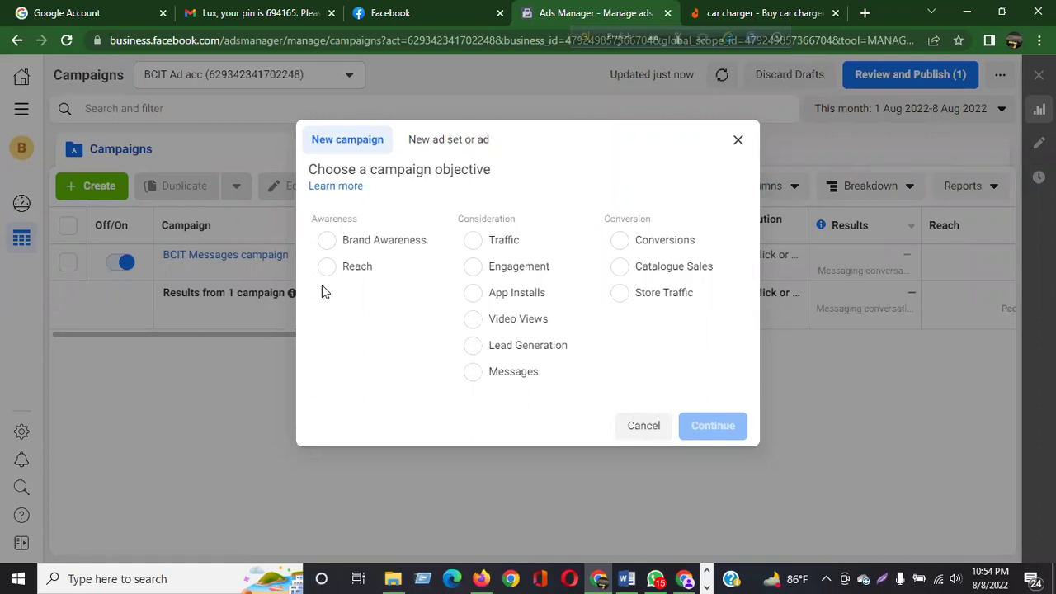
left_click(473, 240)
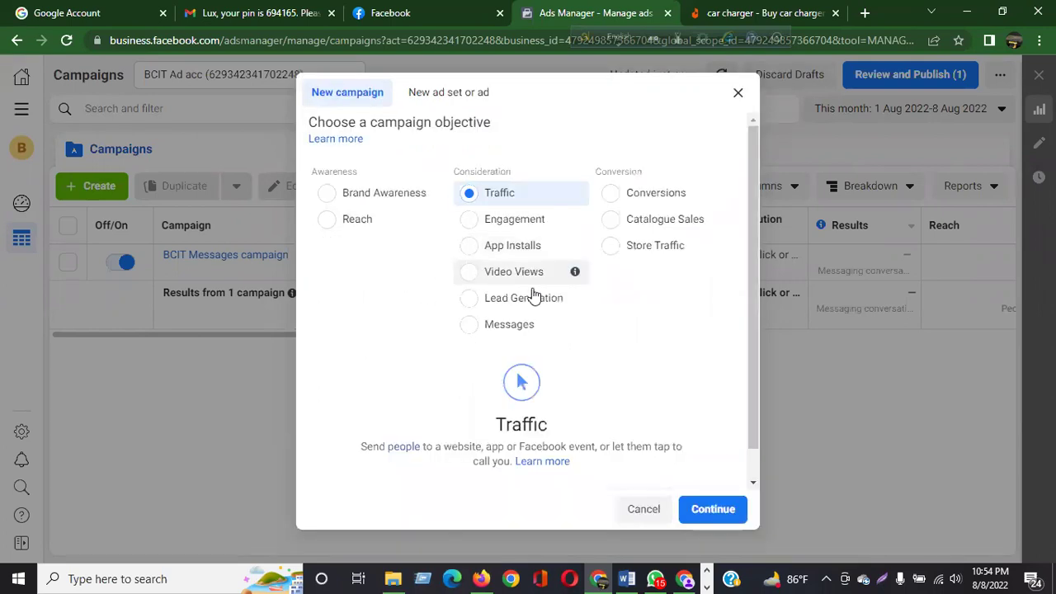
left_click(721, 511)
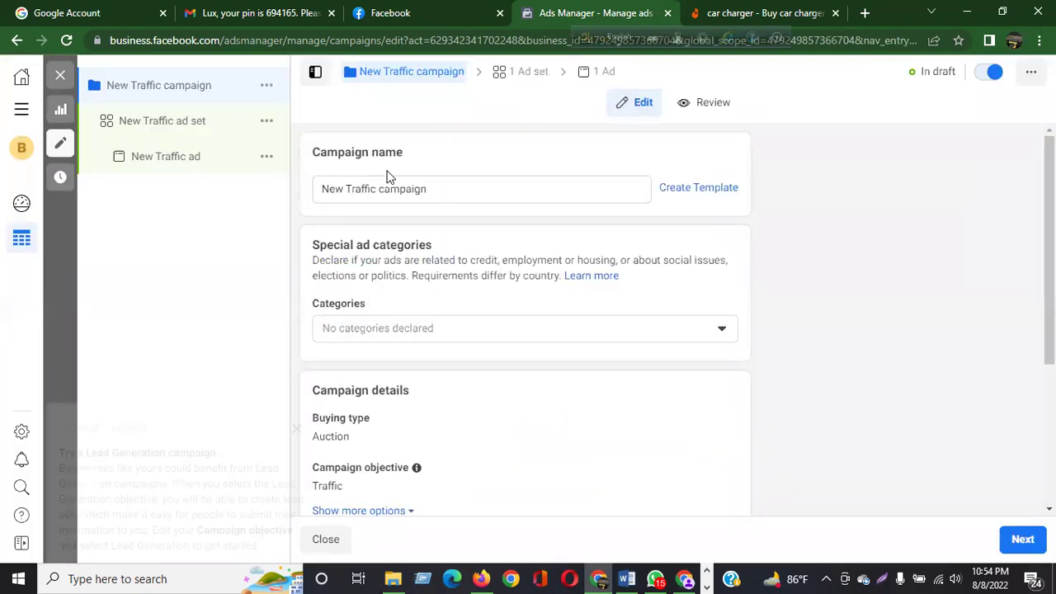
- Name the campaign "Electronic Traffic campaign by" plus the creator's name and the date 8-8-22, and dismiss the lead generation recommendation
left_click_drag(345, 189, 305, 189)
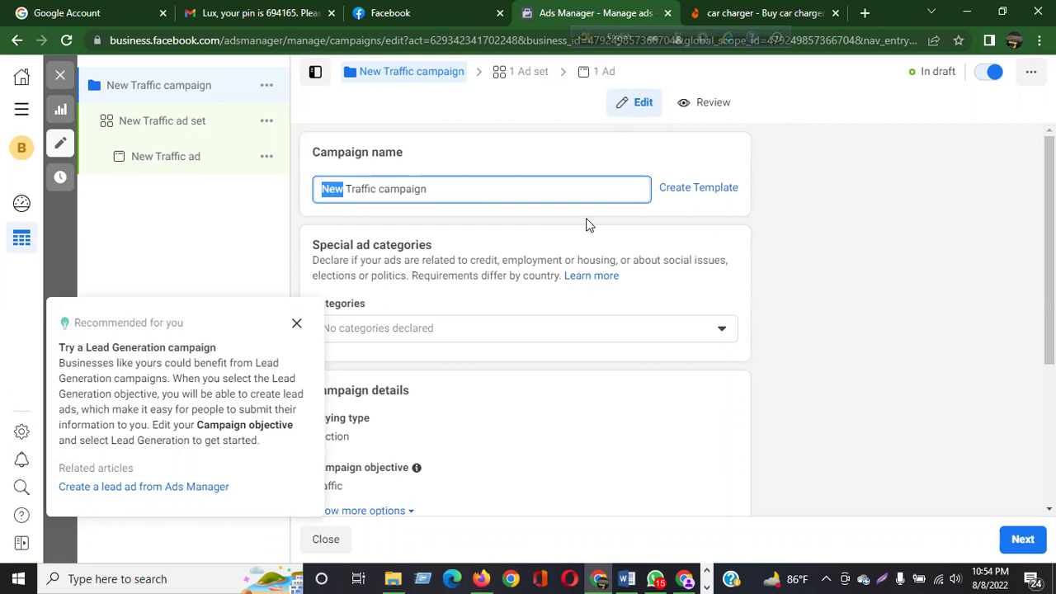
type("E")
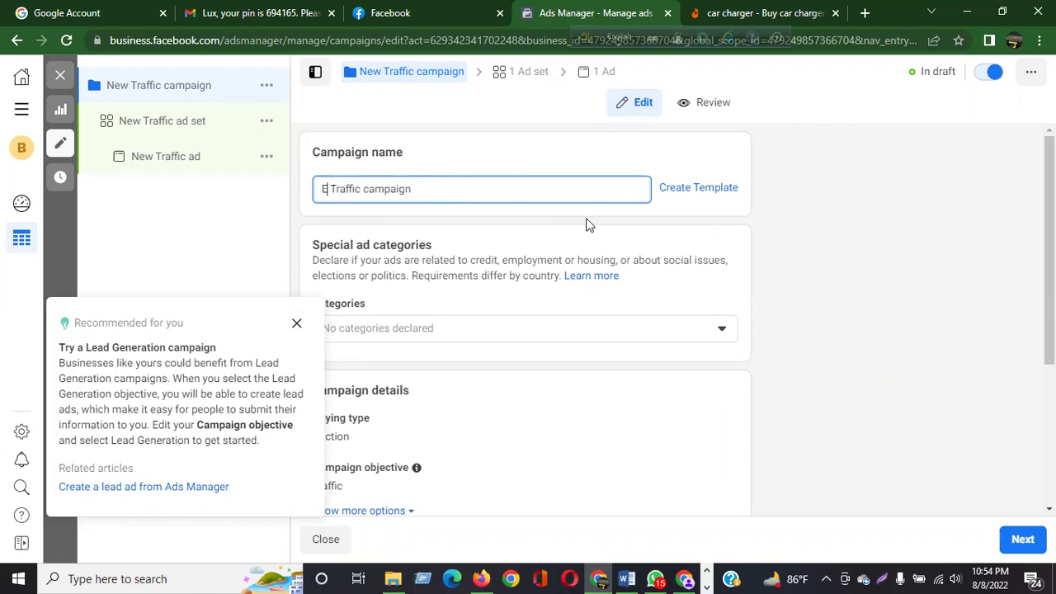
type("lcet Traff")
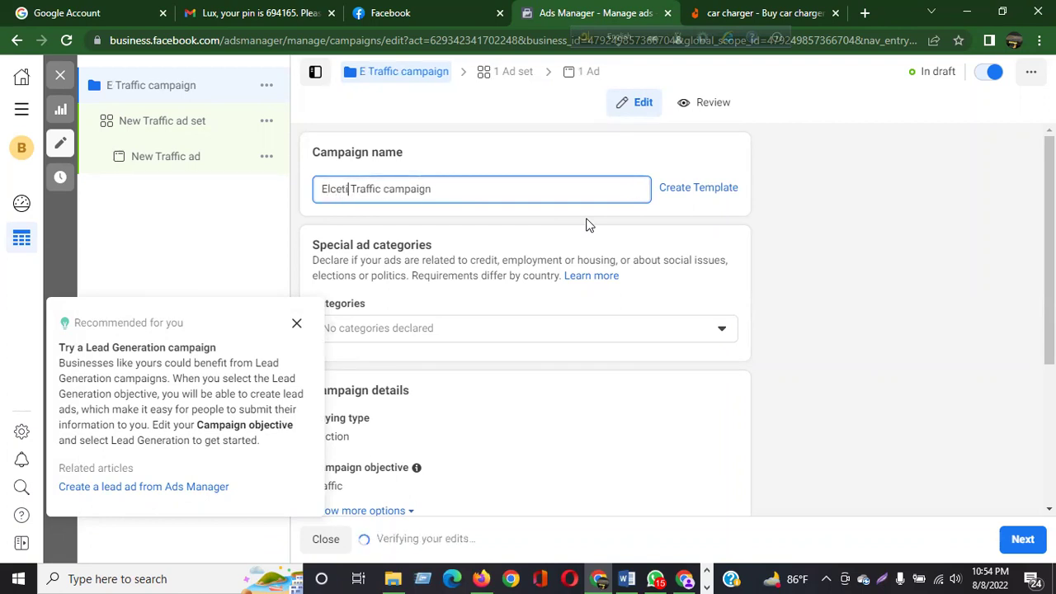
type("i")
key("BackSpace")
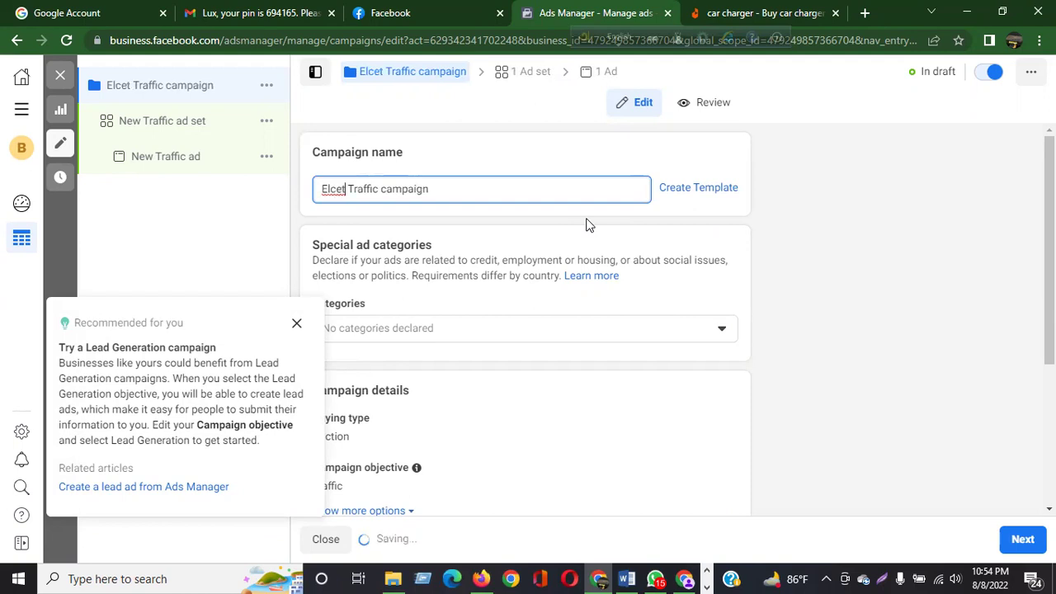
type("ronic")
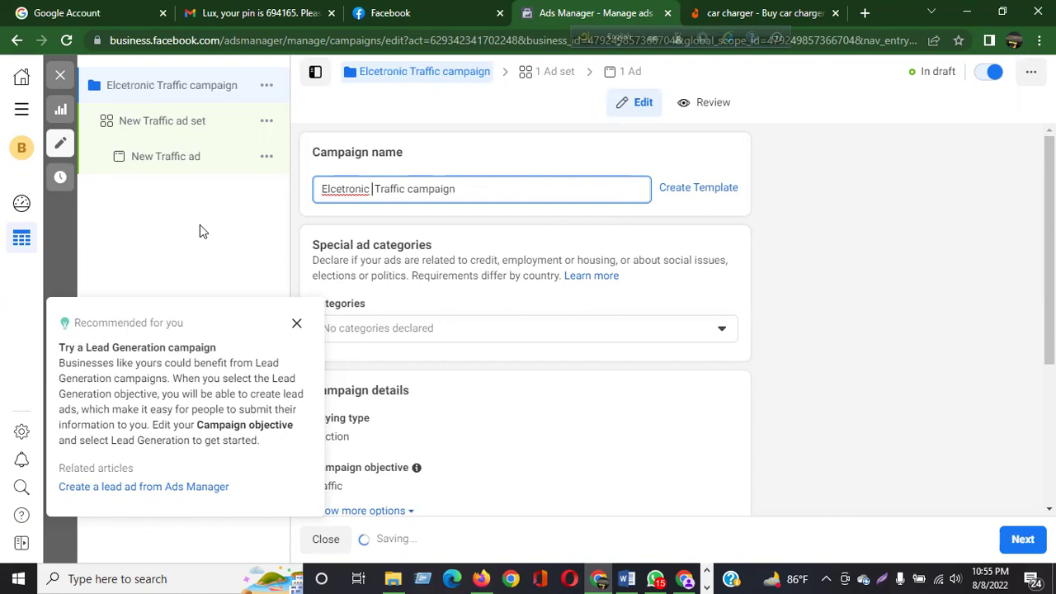
right_click(343, 191)
left_click(363, 203)
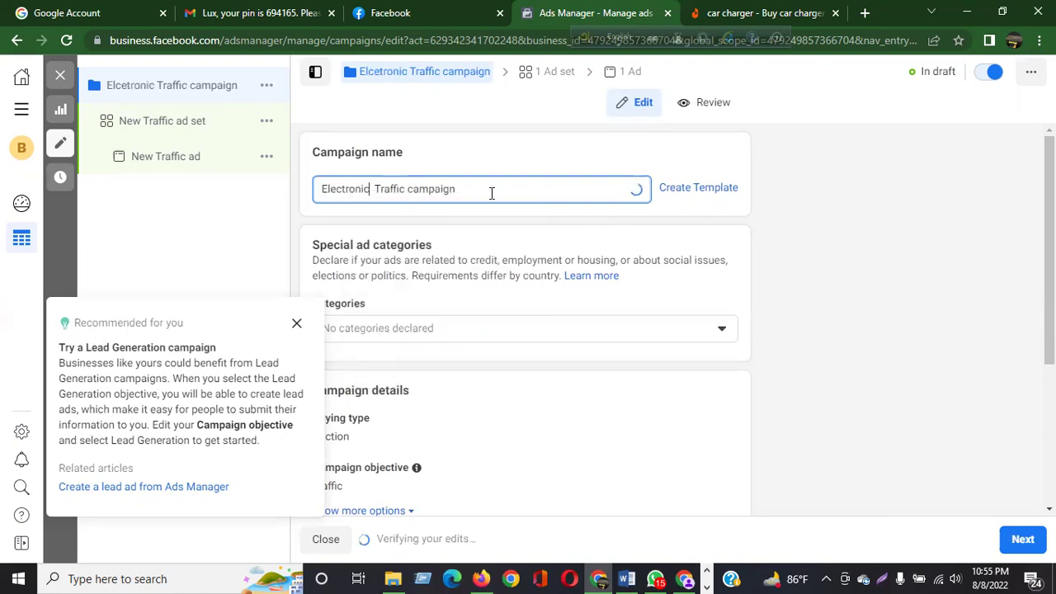
type("by Dev-")
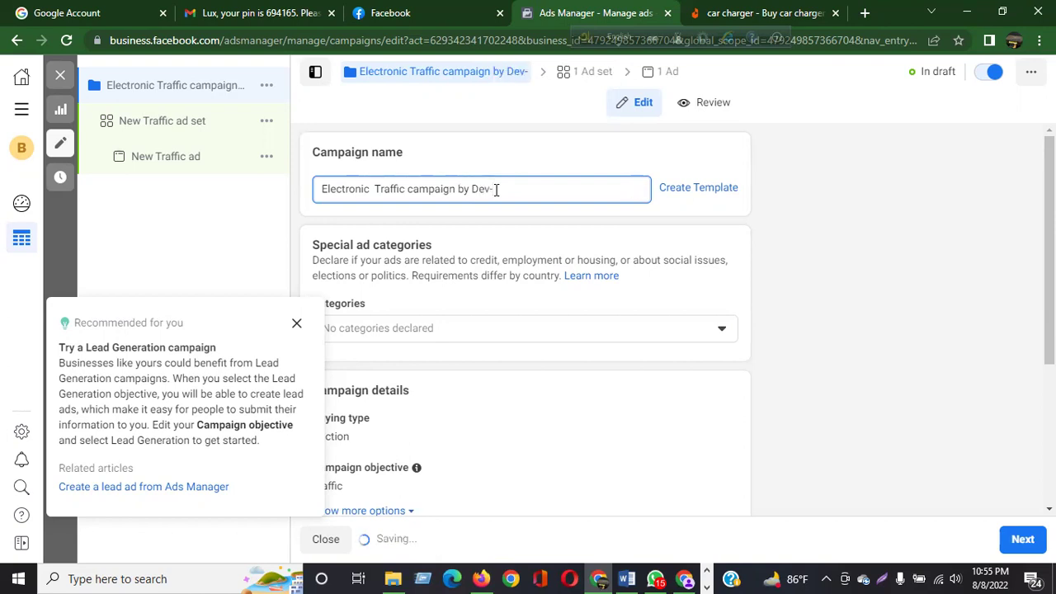
type("8-8-22")
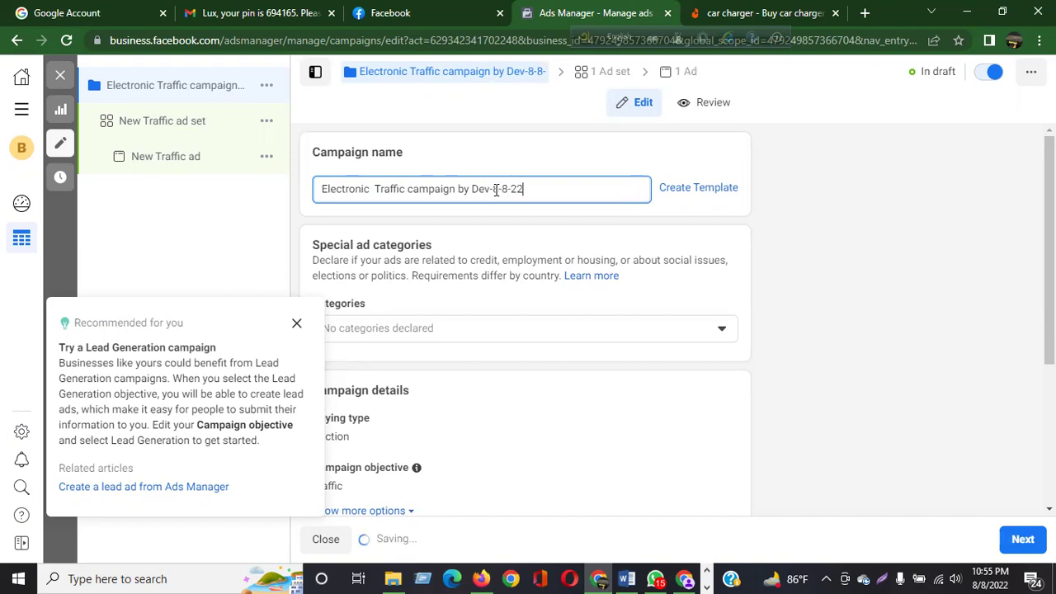
left_click(552, 150)
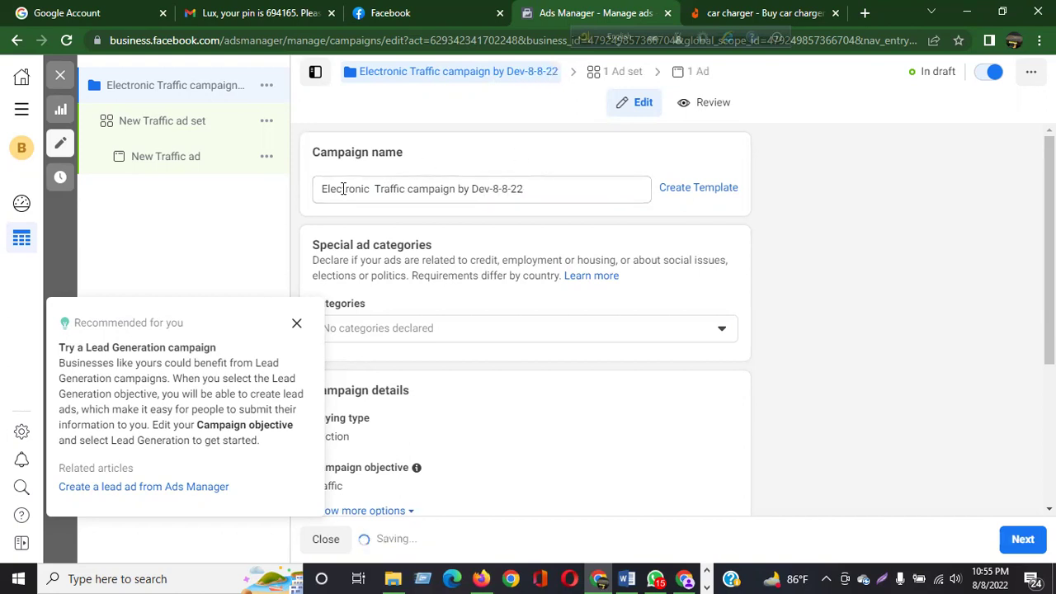
left_click(296, 323)
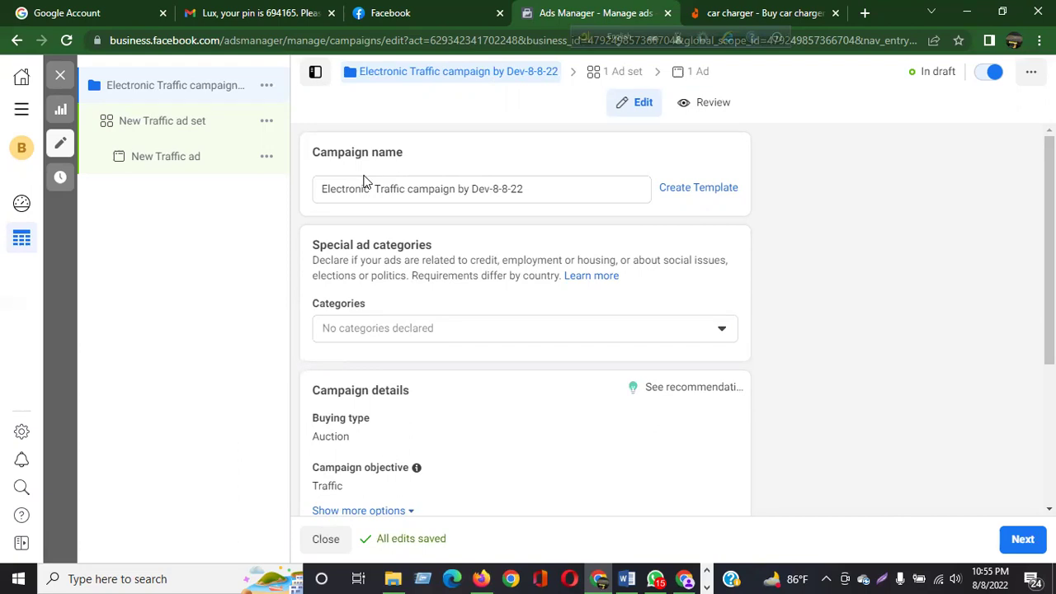
- Examine the campaign's name, the available special ad categories, the campaign details and the A/B test settings
left_click_drag(491, 185, 475, 182)
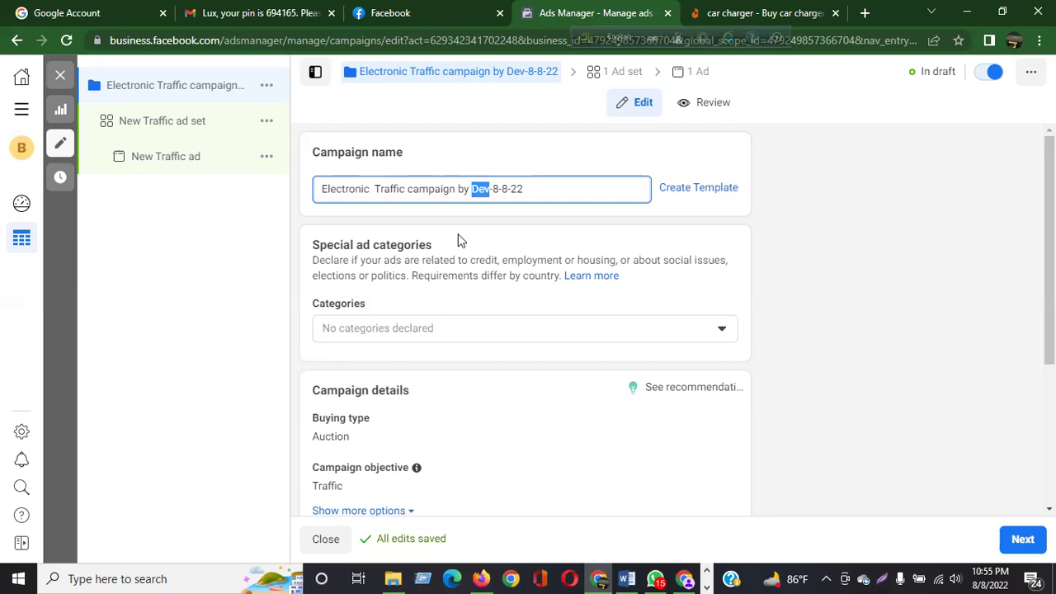
left_click(547, 183)
left_click(298, 227)
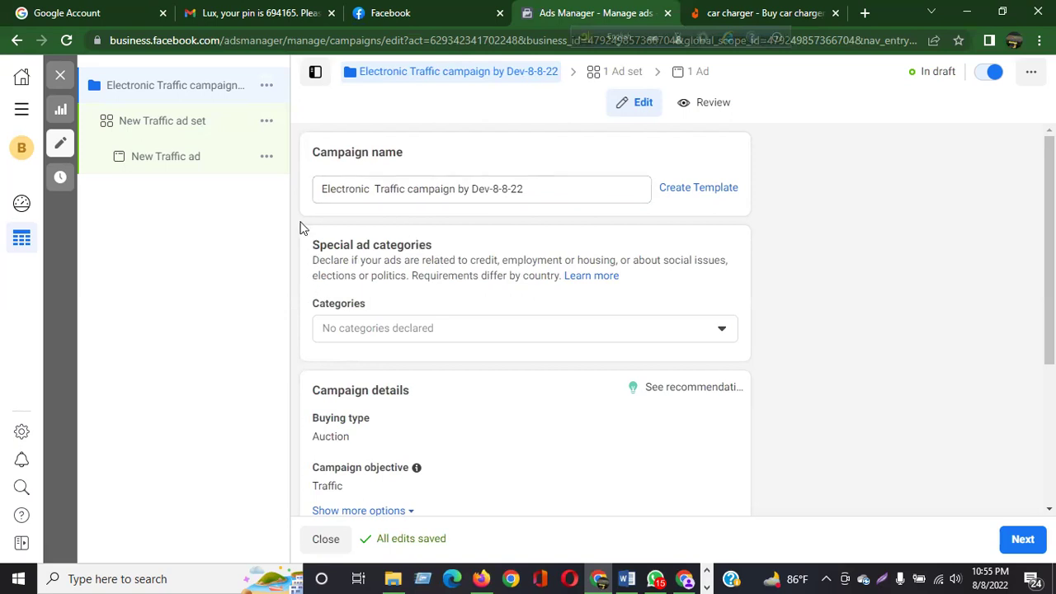
left_click_drag(297, 226, 757, 309)
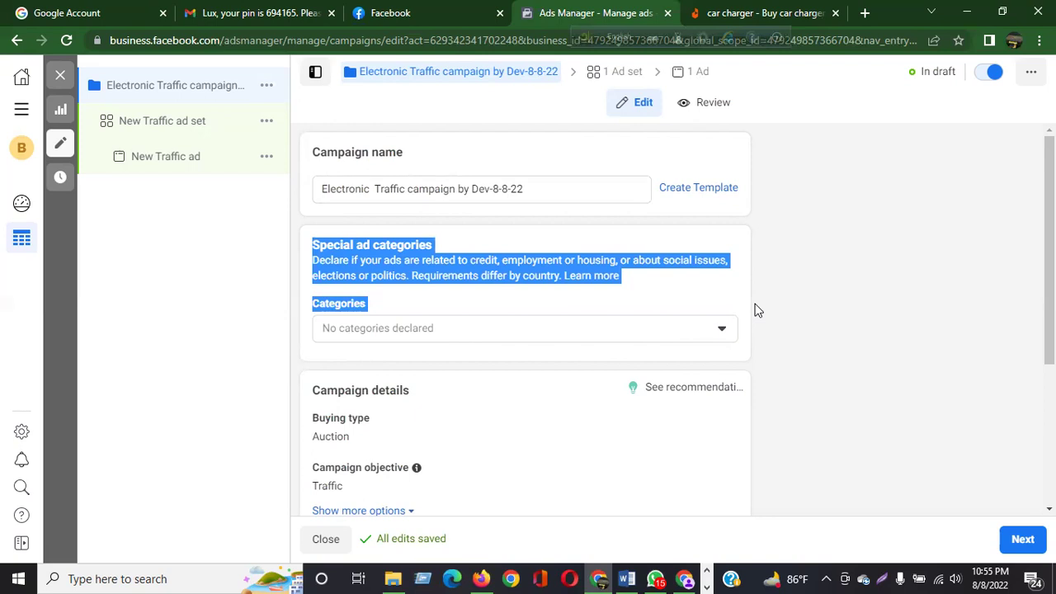
left_click(703, 331)
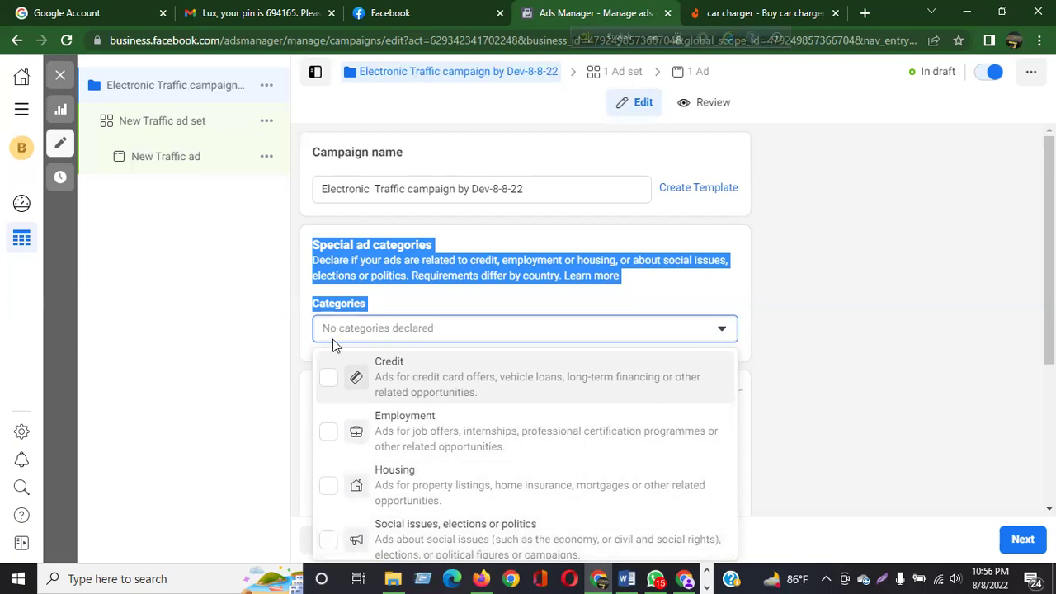
left_click(798, 288)
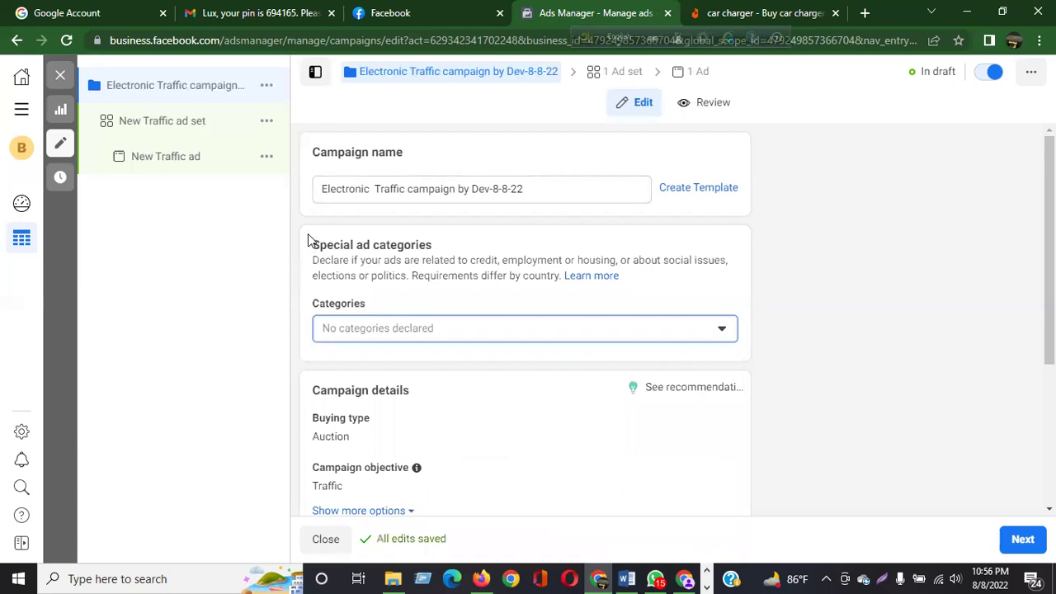
scroll(812, 330, "down", 2)
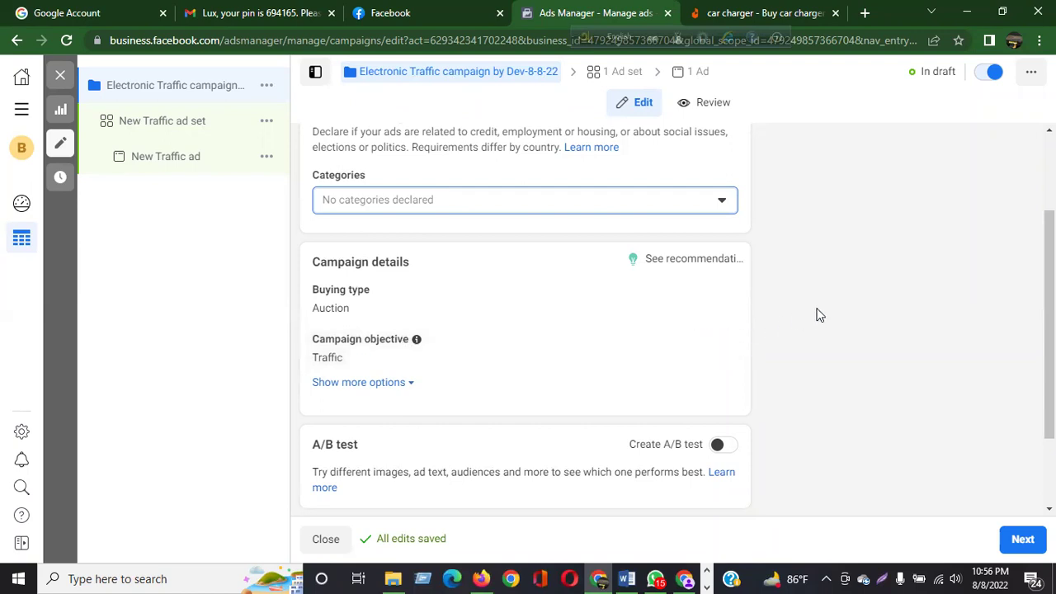
scroll(817, 314, "down", 2)
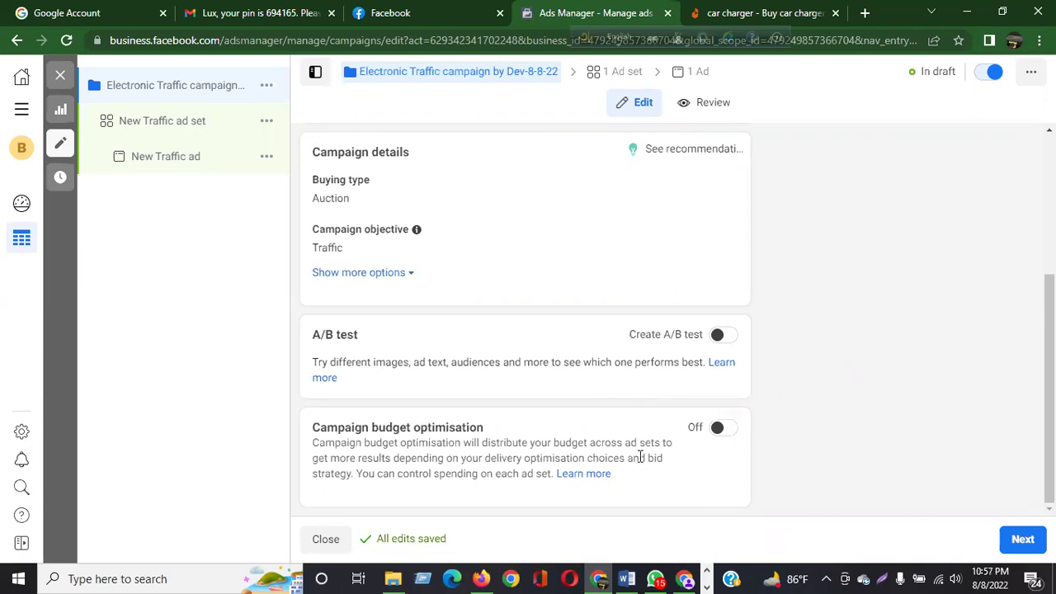
- Turn on campaign budget optimisation to inspect its daily budget, and switch it off again
left_click(723, 433)
scroll(797, 400, "down", 3)
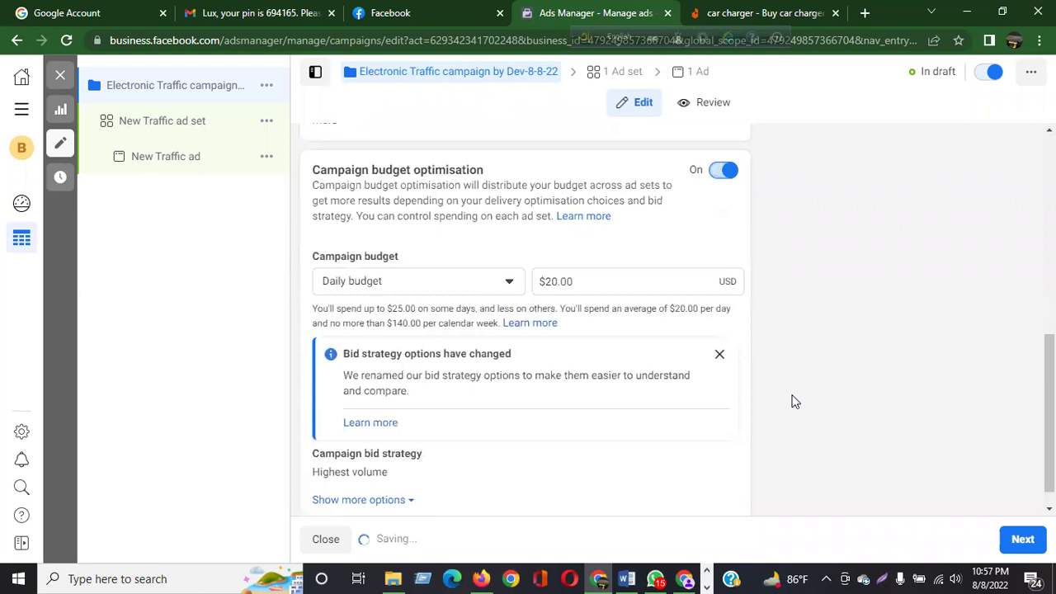
left_click_drag(581, 279, 524, 275)
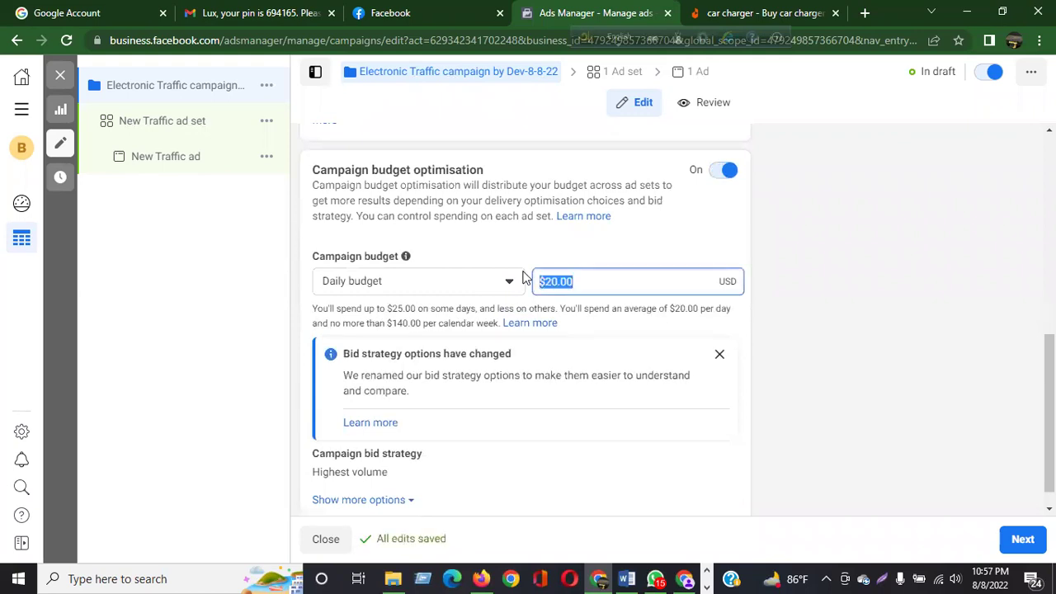
left_click(725, 171)
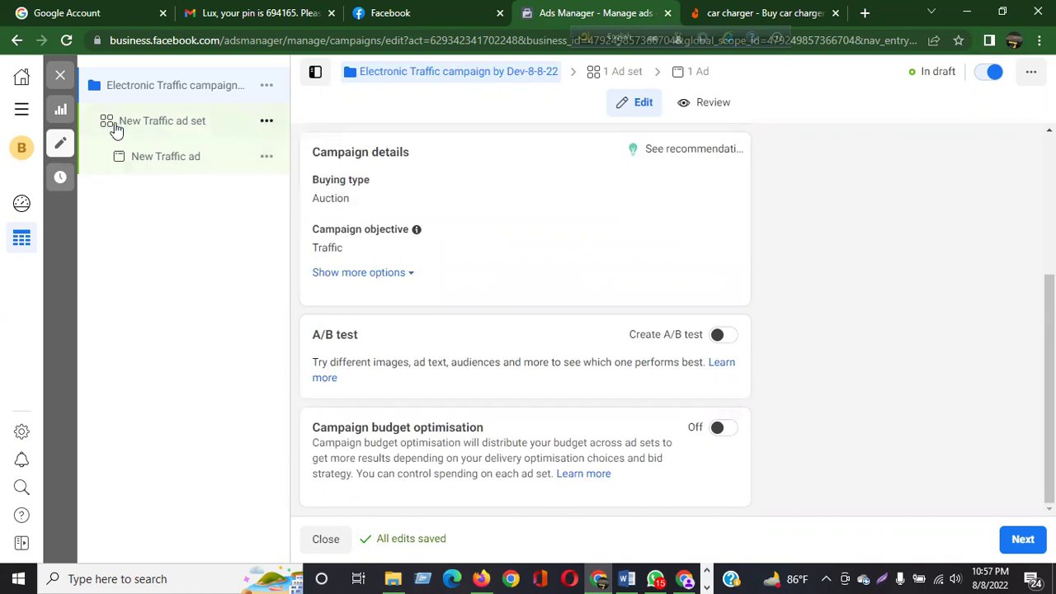
- Continue to the ad set level and rename the ad set "ElecTraffic ad set"
left_click(1022, 539)
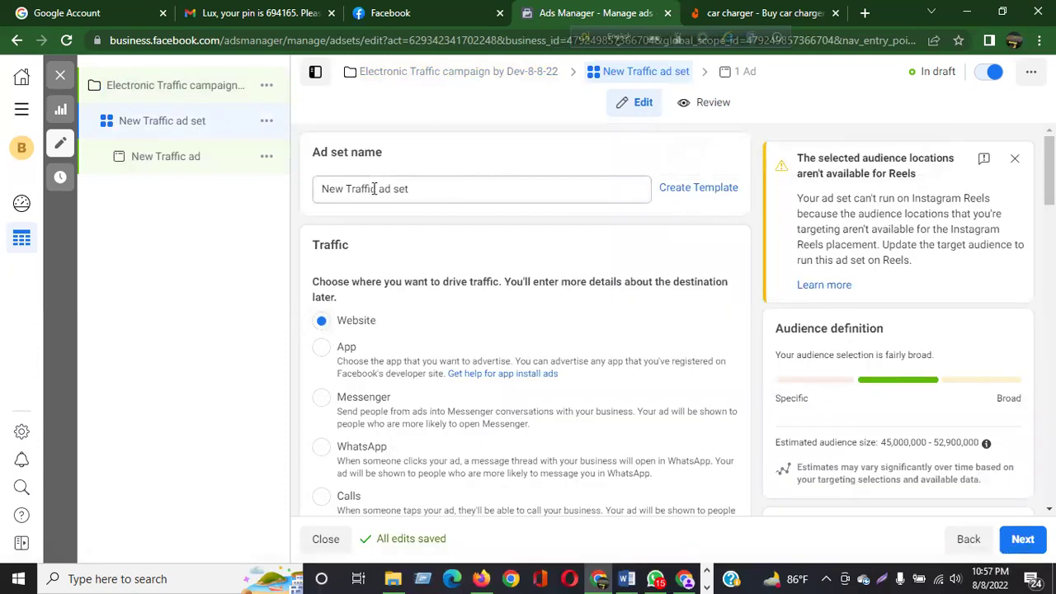
double_click(322, 189)
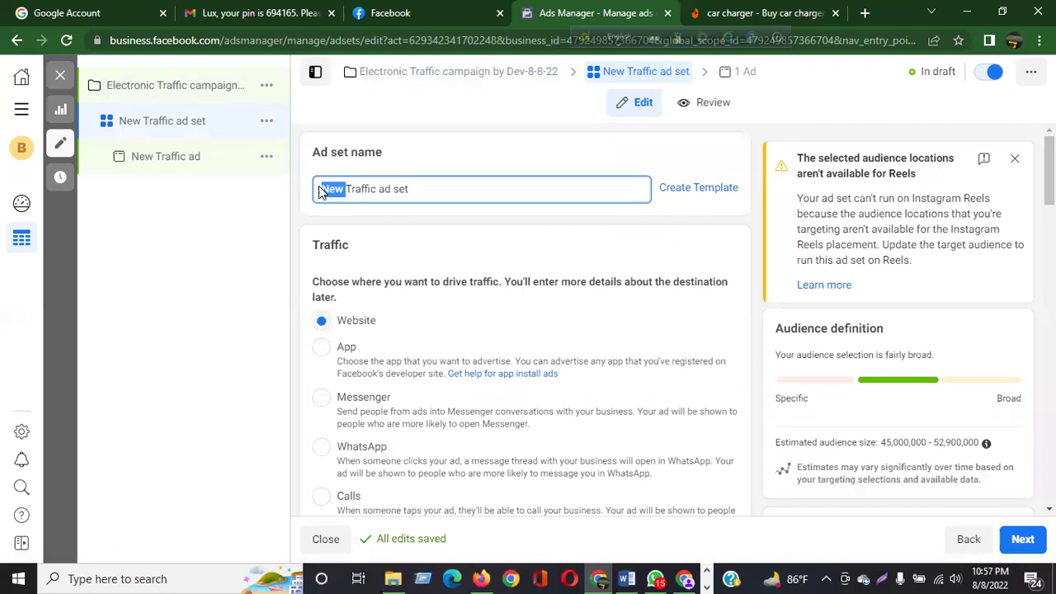
type("Elec")
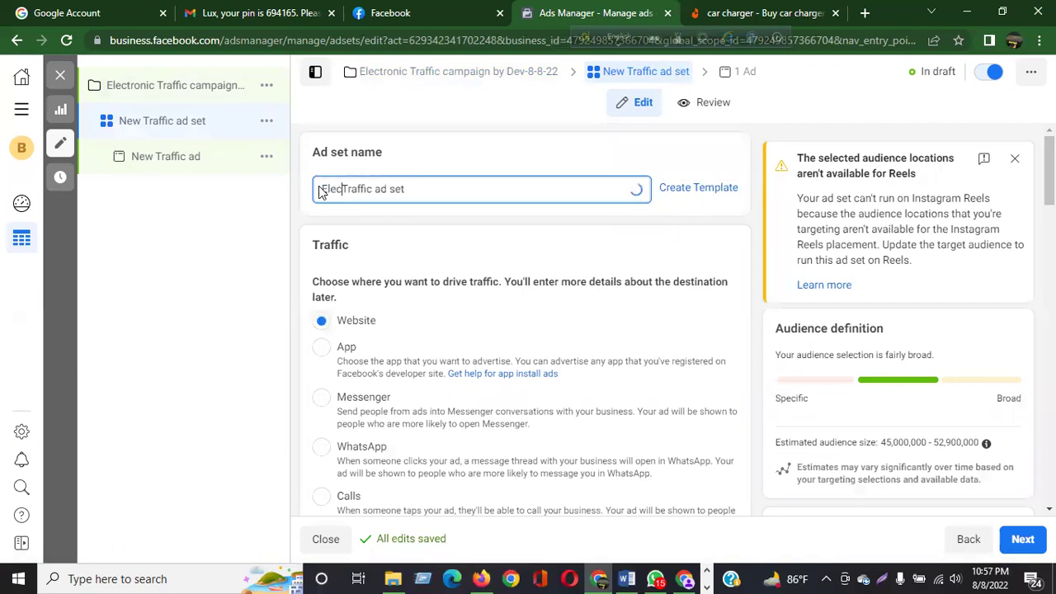
left_click(528, 134)
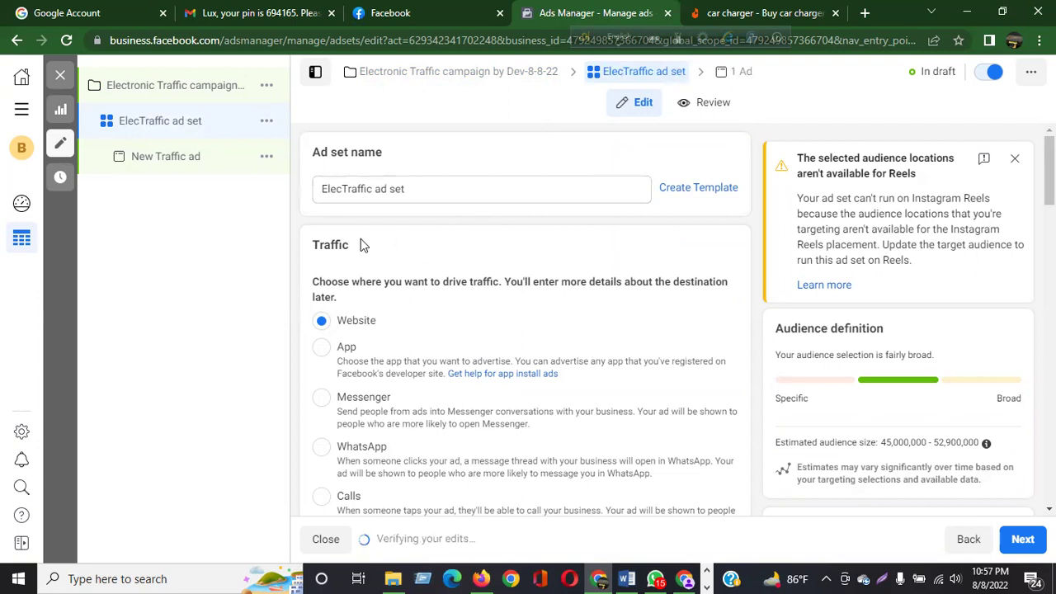
double_click(317, 243)
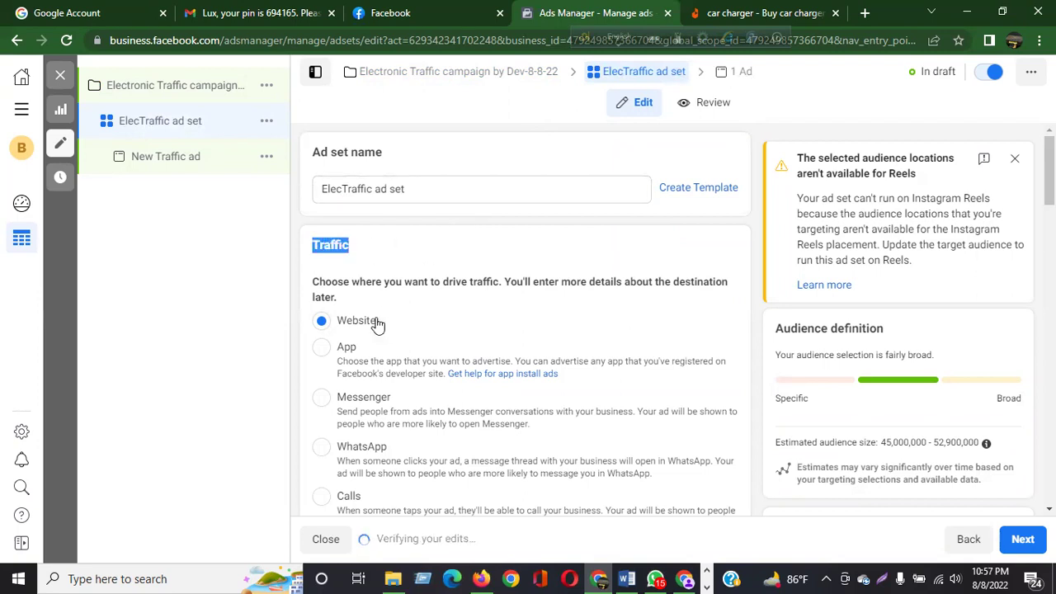
scroll(605, 283, "down", 3)
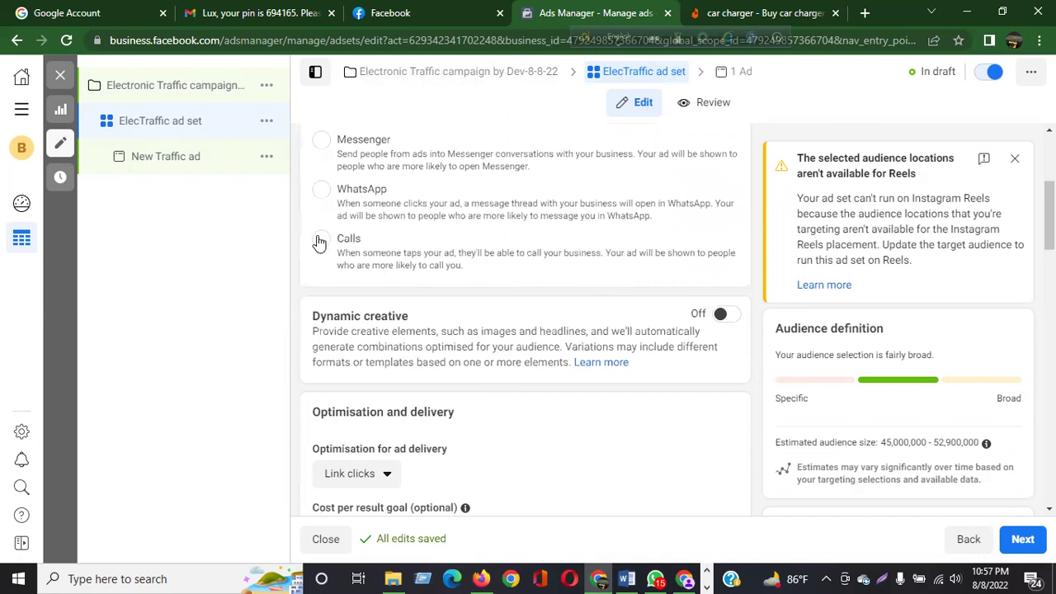
scroll(392, 317, "up", 3)
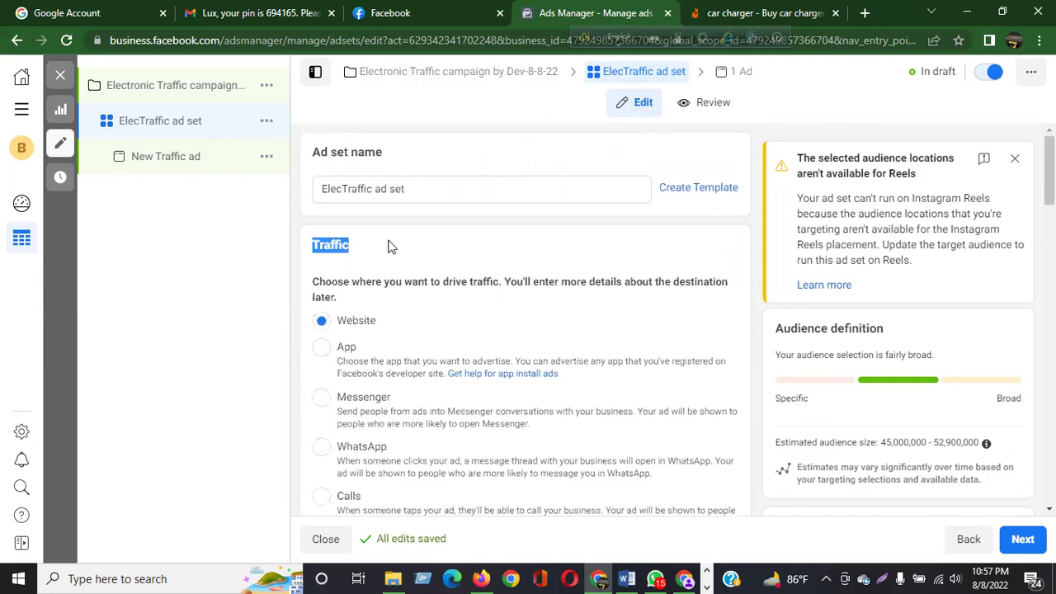
- Examine the ad set's traffic destinations, the Dynamic creative setting and the available options for ad delivery optimisation
left_click(397, 241)
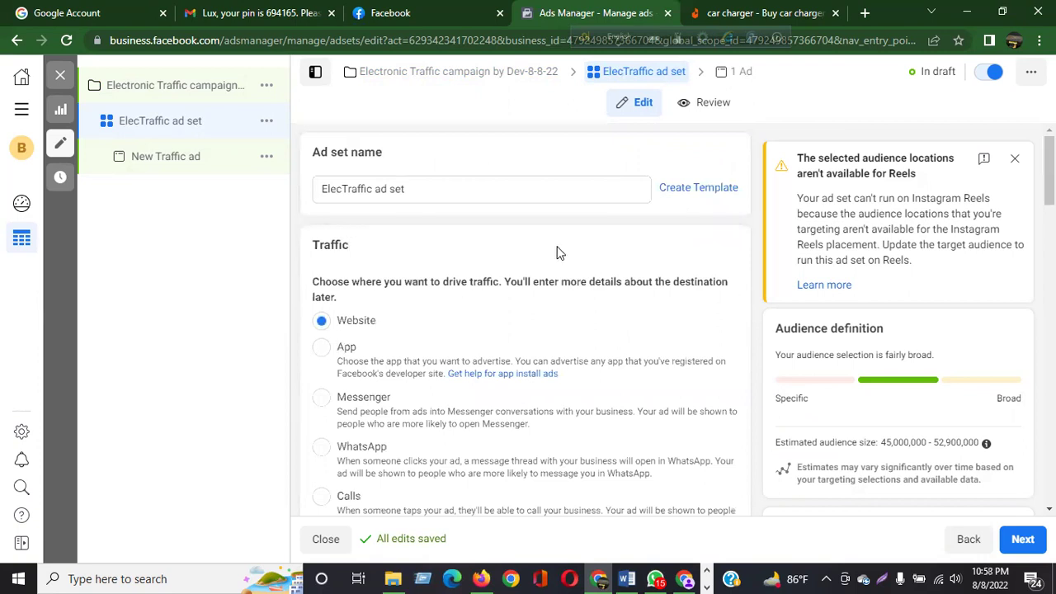
scroll(557, 252, "down", 3)
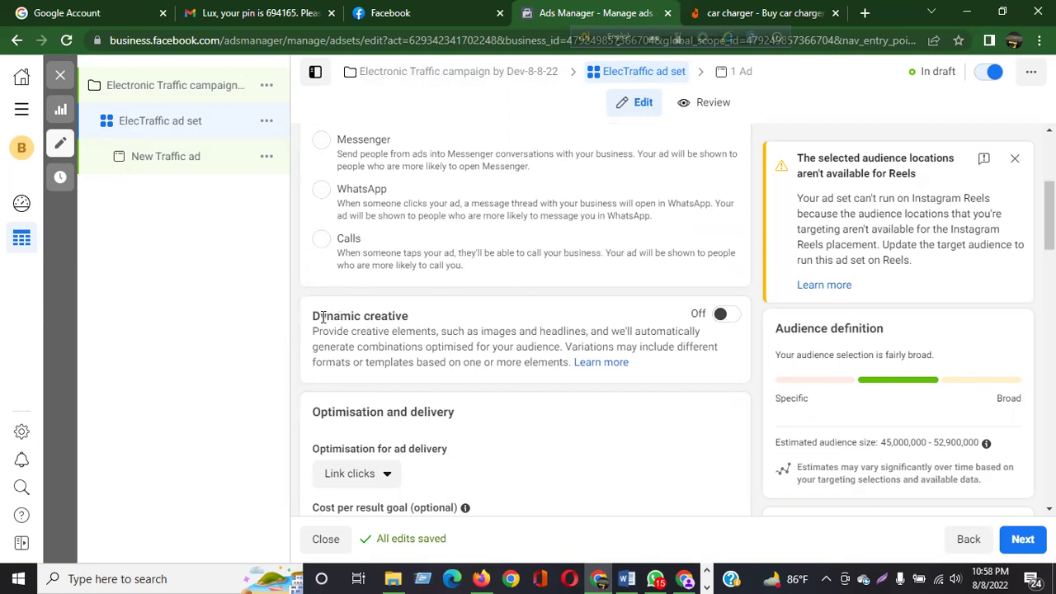
left_click_drag(313, 316, 679, 374)
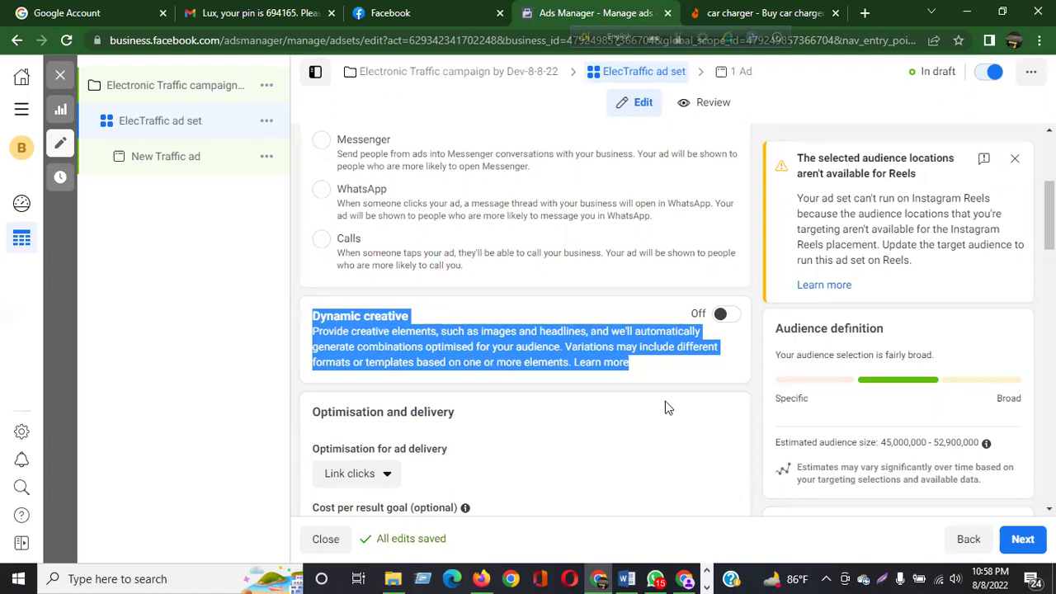
scroll(353, 405, "down", 1)
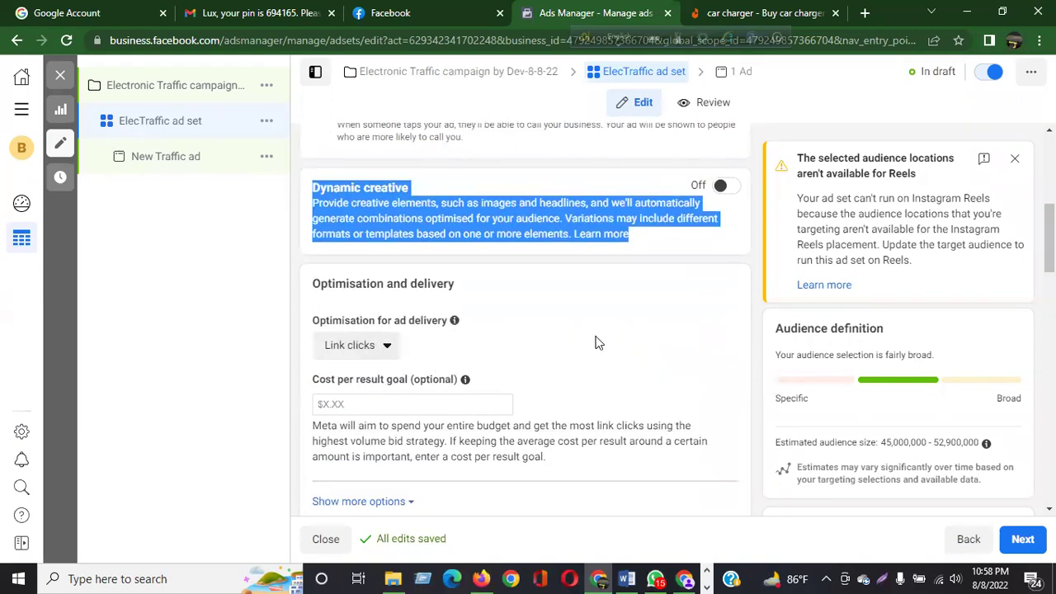
left_click(387, 346)
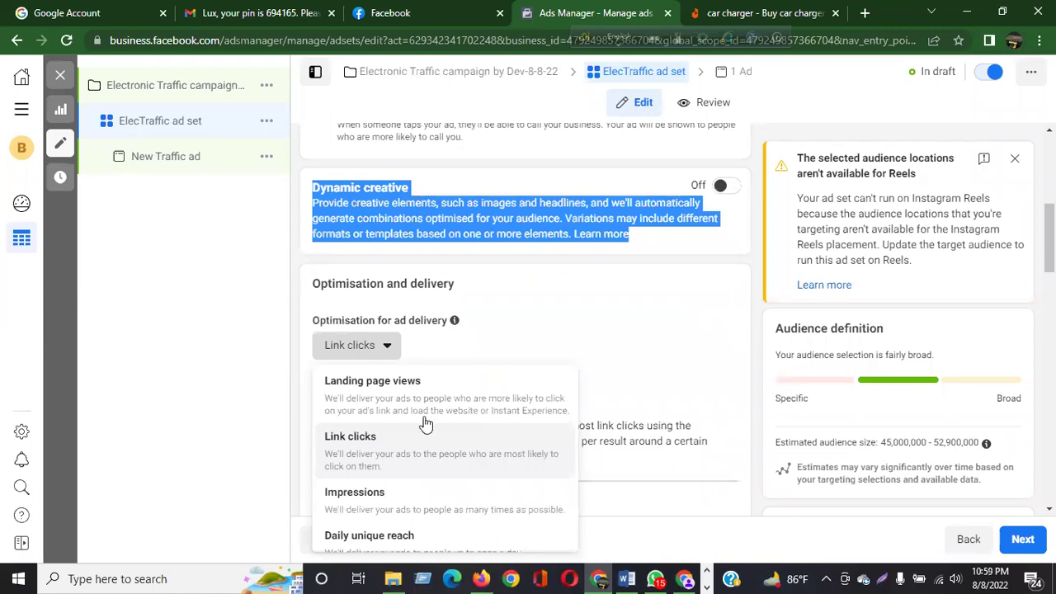
left_click(543, 315)
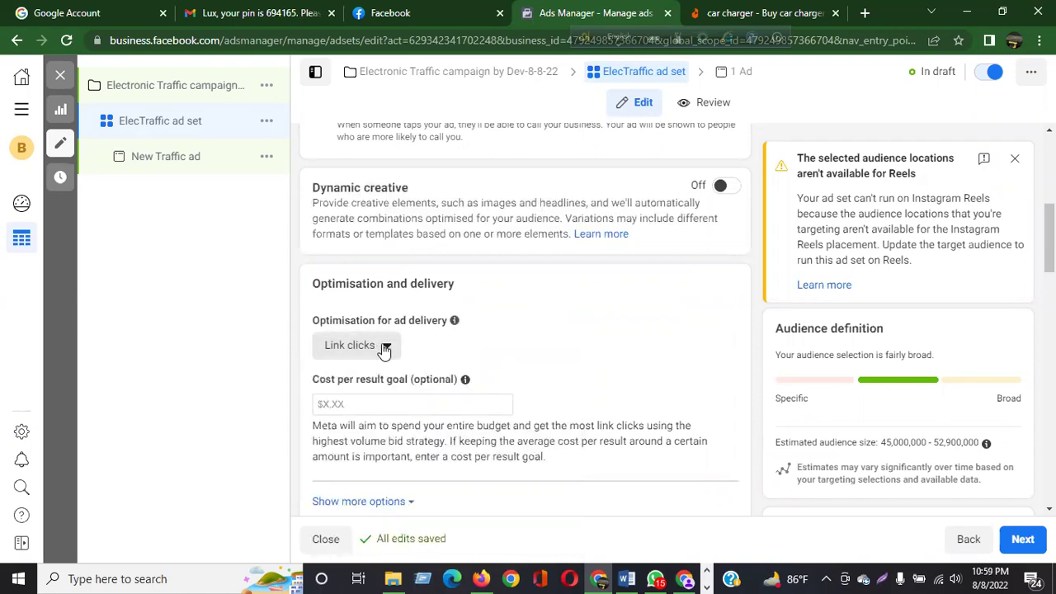
scroll(477, 345, "down", 2)
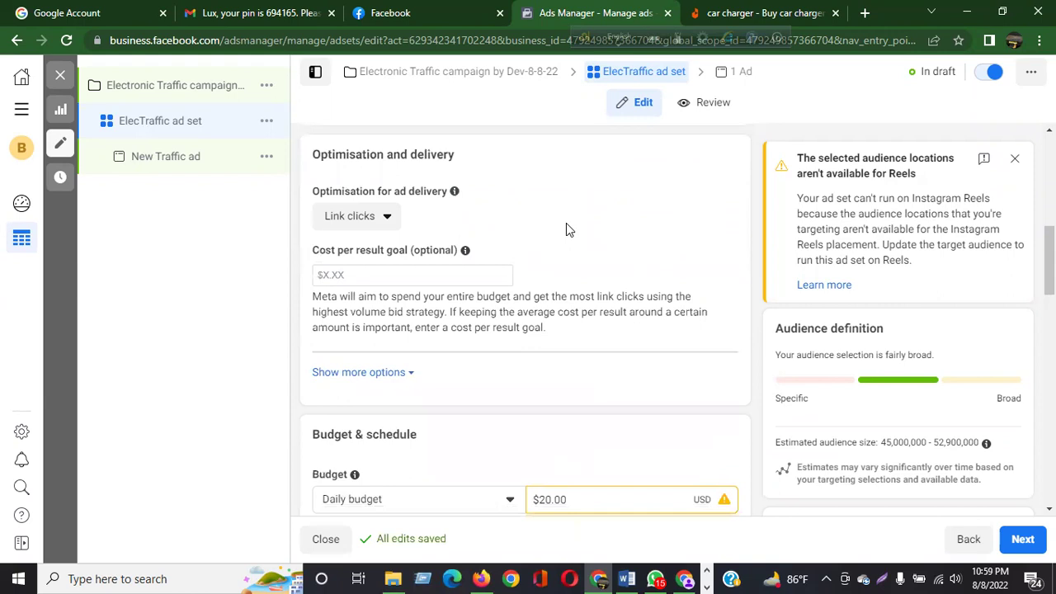
- Examine the optional cost per result goal and expand the additional optimisation and delivery options
left_click(412, 269)
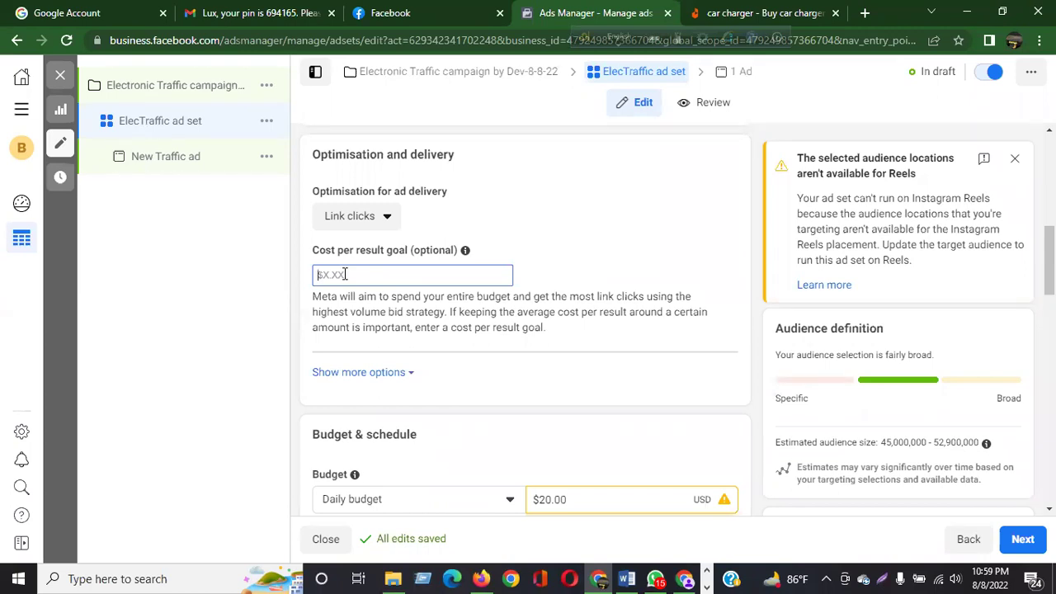
left_click(589, 218)
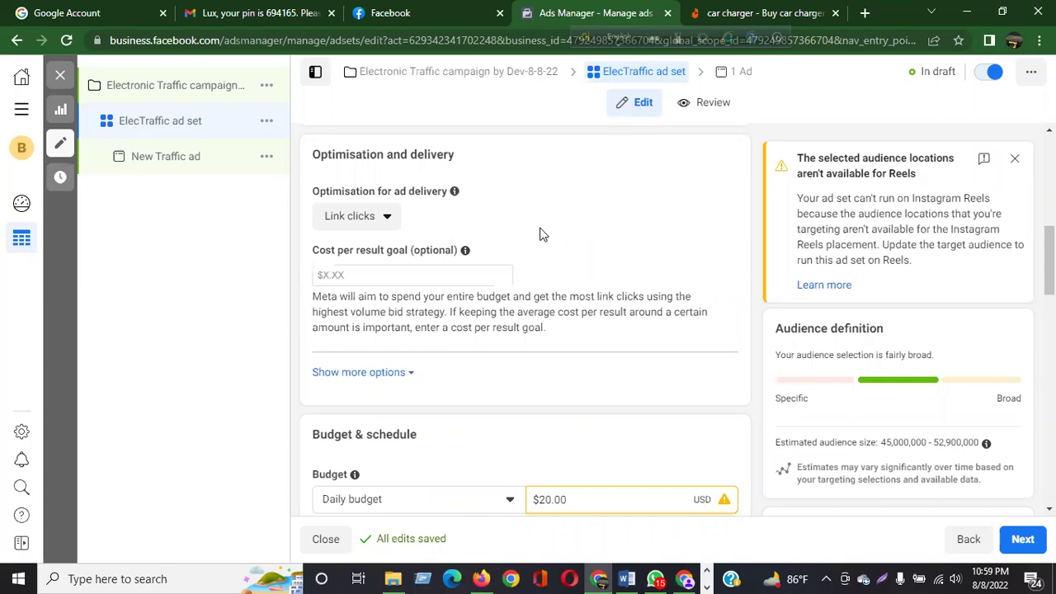
left_click(395, 274)
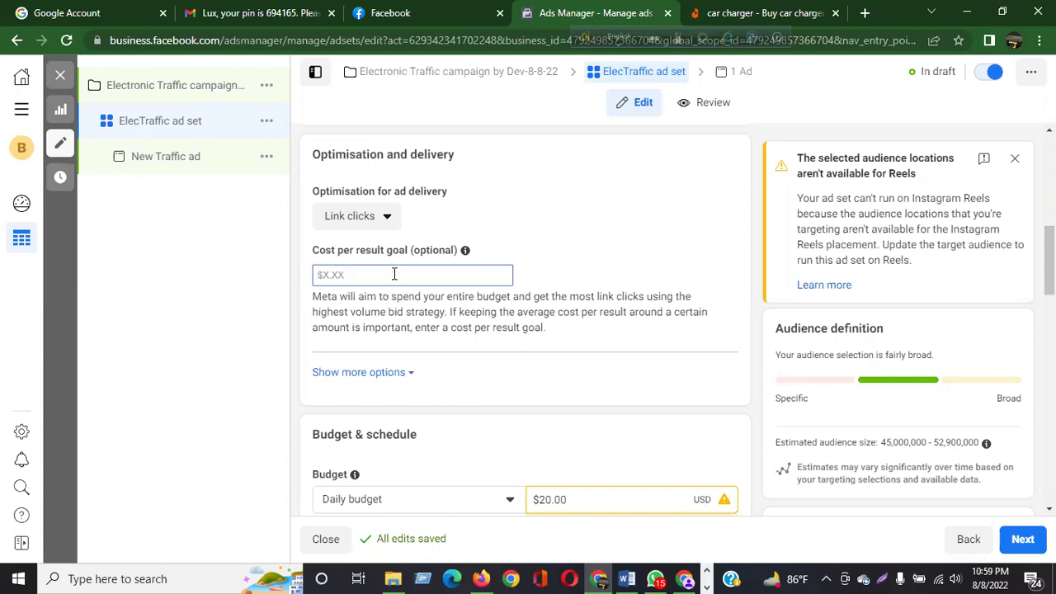
left_click(698, 171)
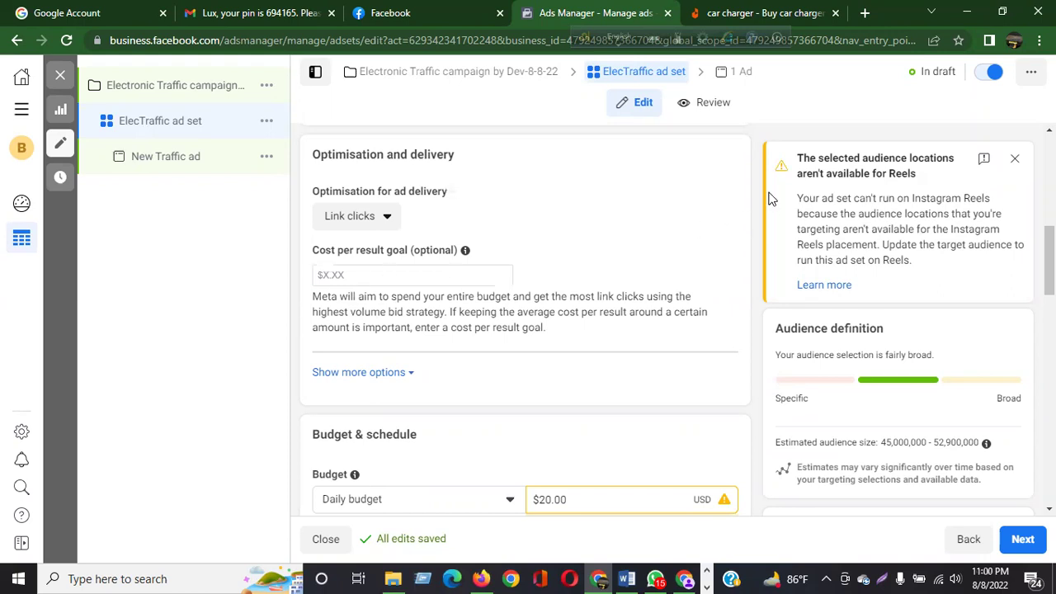
scroll(713, 211, "down", 2)
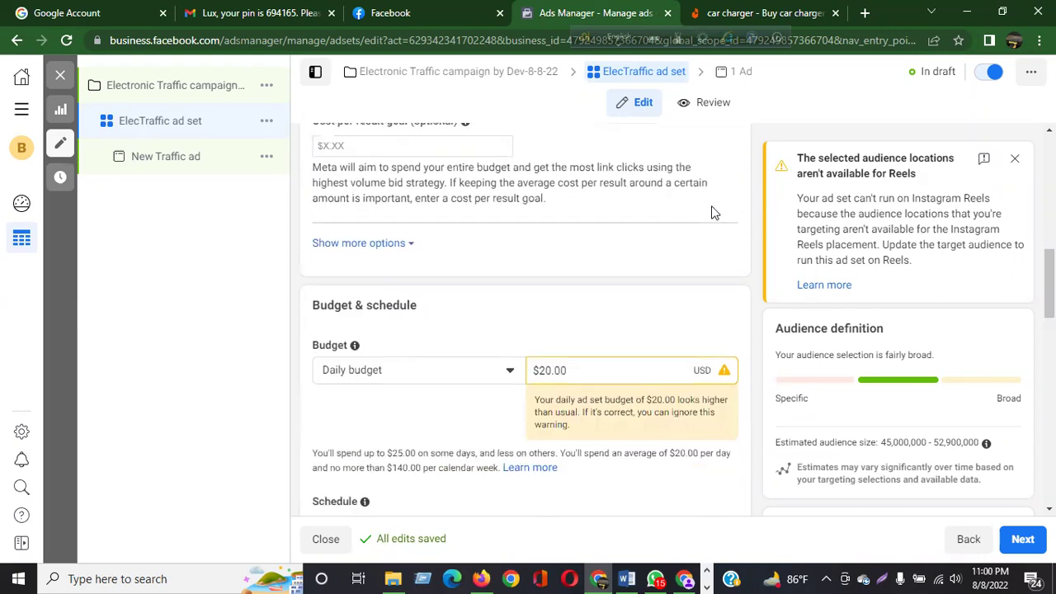
scroll(641, 243, "up", 3)
scroll(635, 247, "down", 3)
left_click(389, 247)
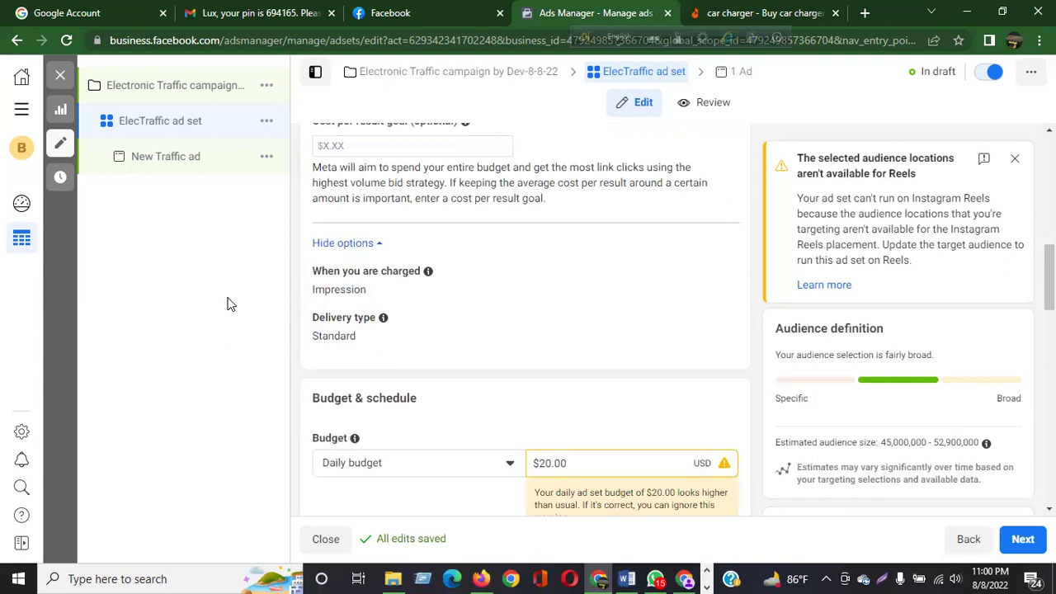
- Set the ad set's daily budget to $5.00
scroll(515, 396, "down", 2)
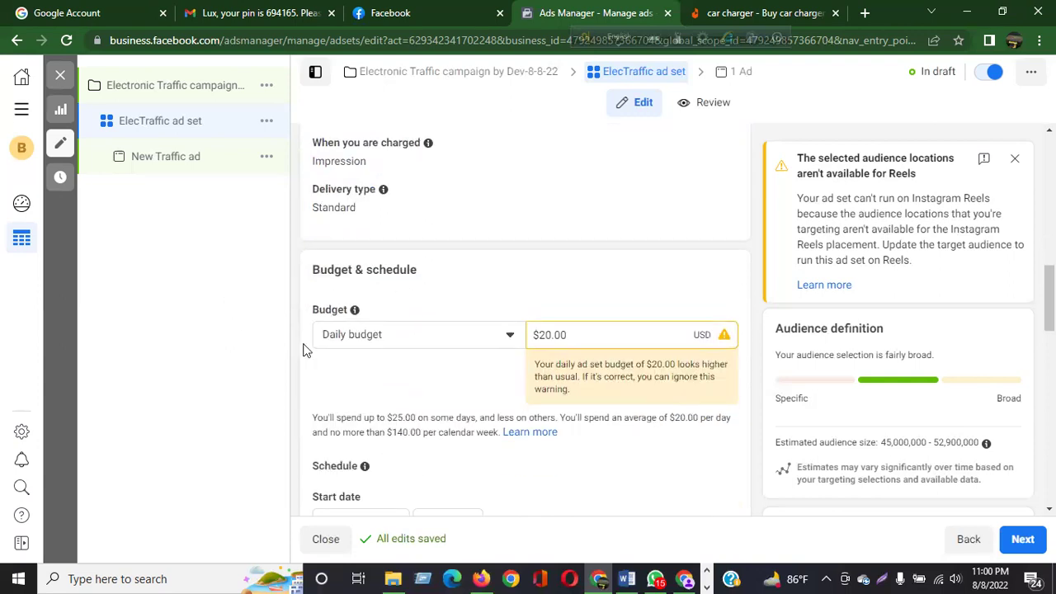
left_click_drag(588, 332, 507, 333)
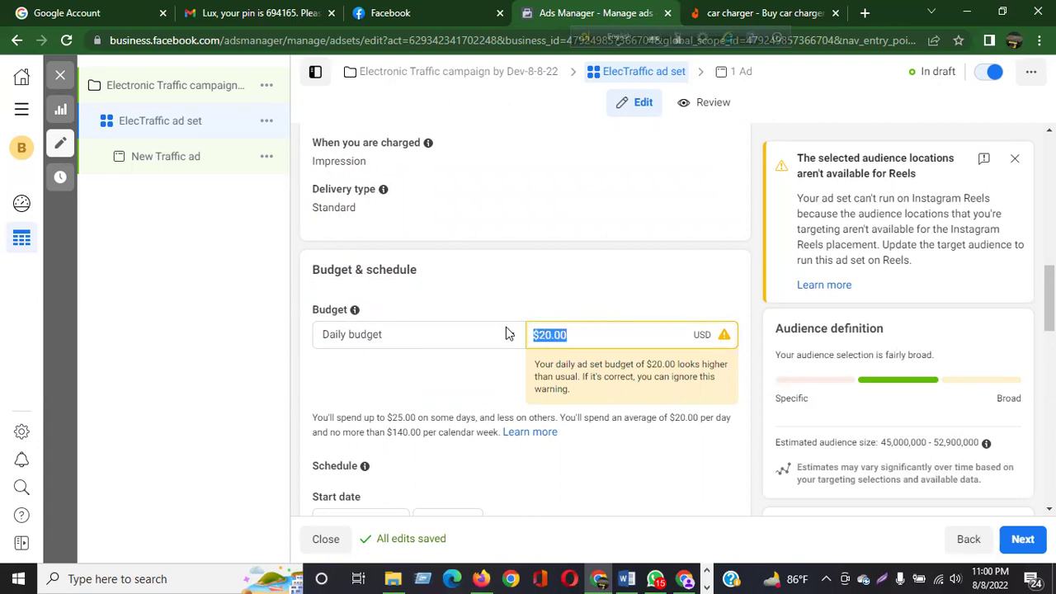
type("5")
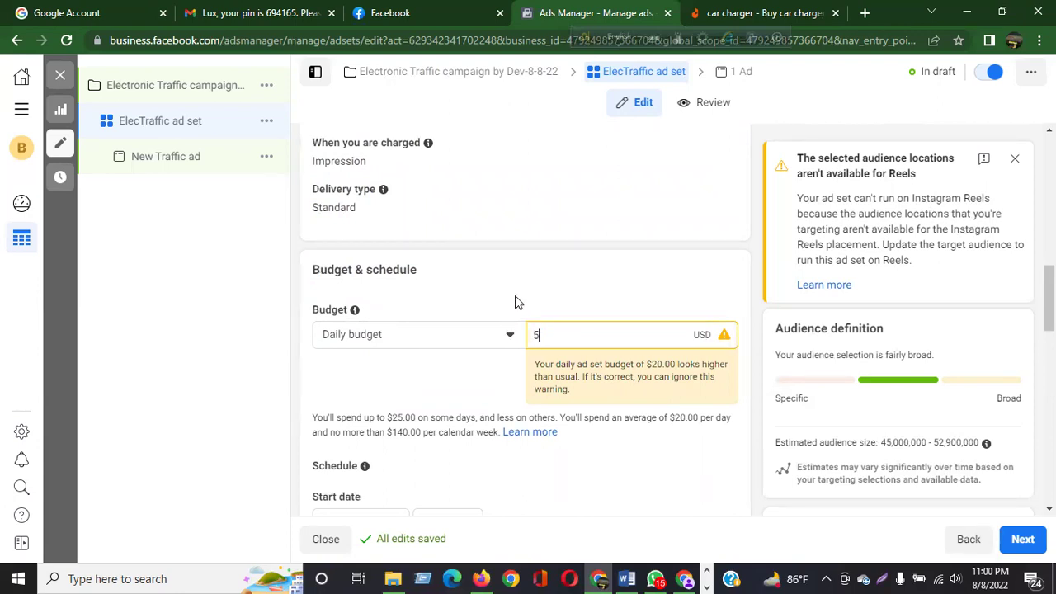
left_click(515, 298)
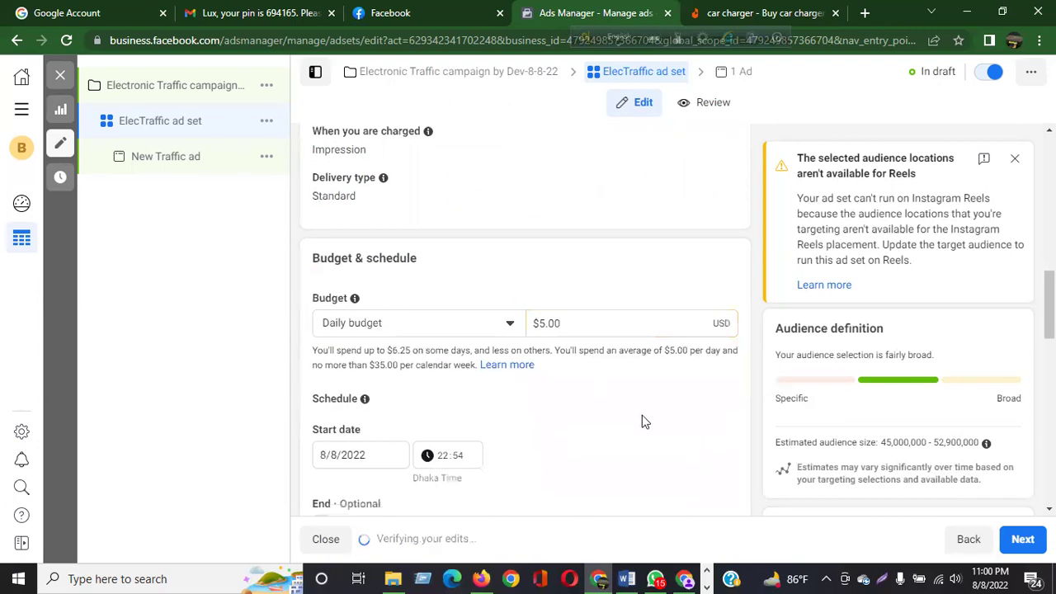
- Enable an end date for the ad set's schedule and set it to 11/8/2022
scroll(645, 422, "down", 2)
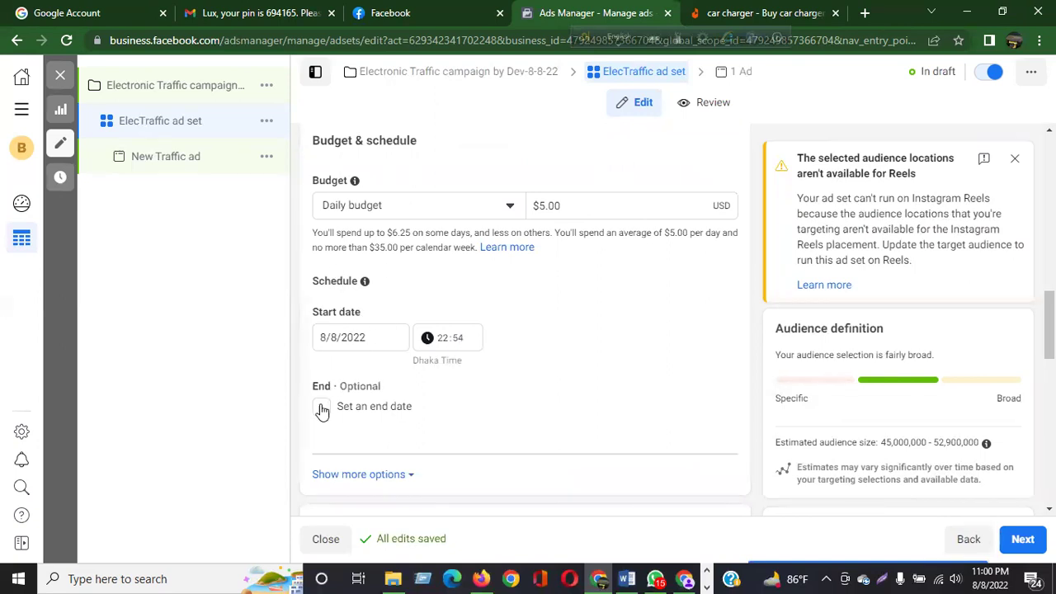
scroll(601, 396, "down", 2)
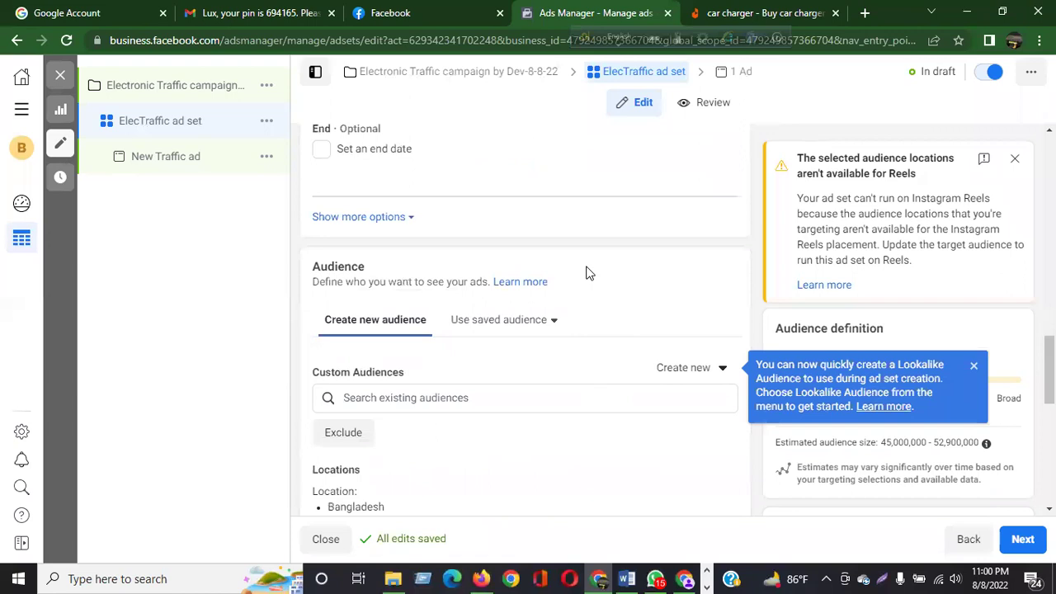
scroll(587, 272, "up", 2)
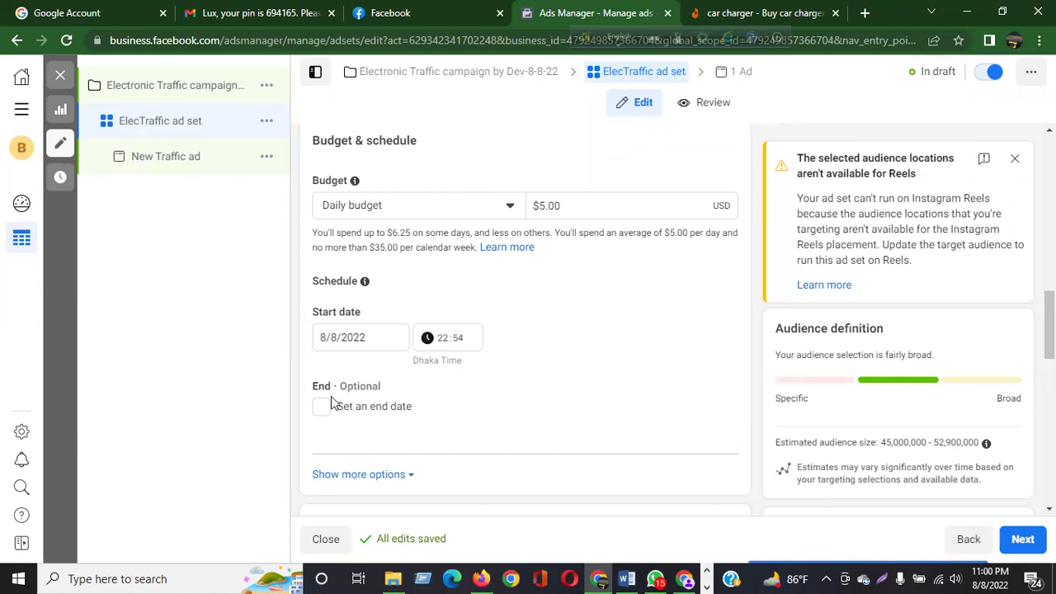
left_click_drag(394, 388, 317, 389)
left_click(321, 410)
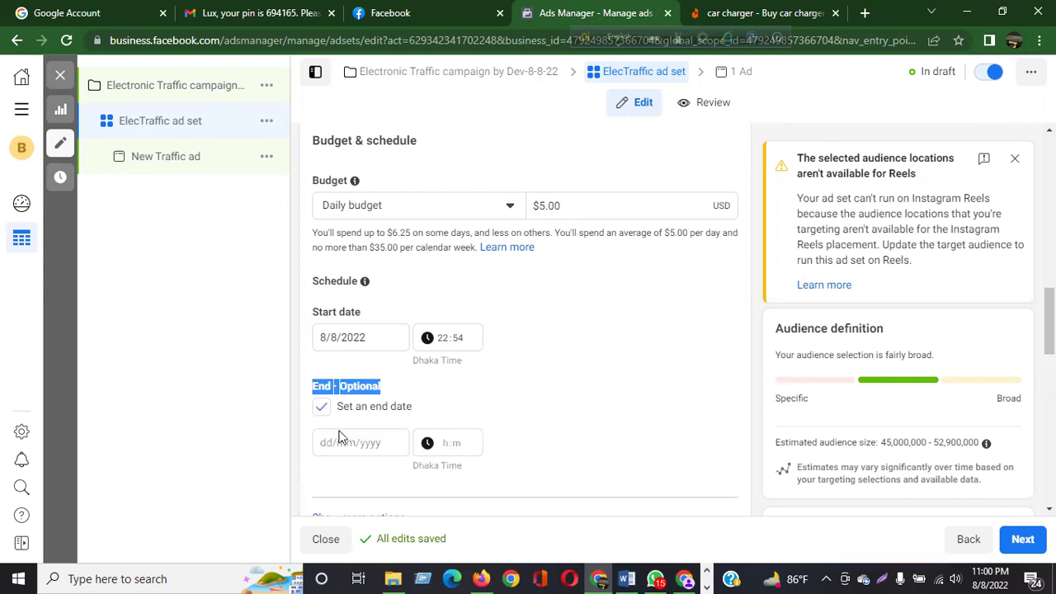
left_click(323, 408)
left_click(322, 409)
left_click(349, 440)
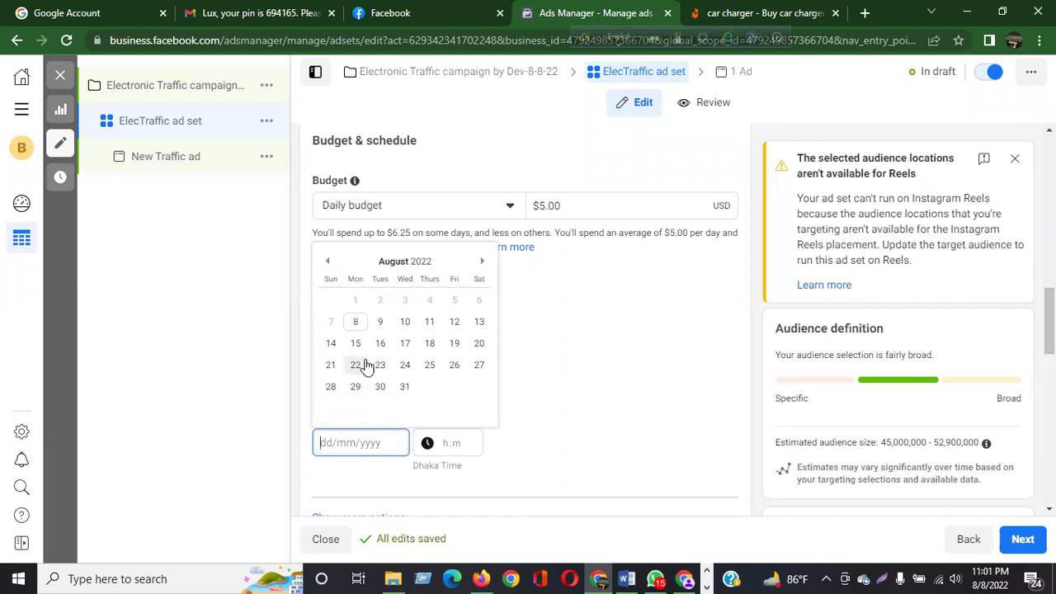
left_click(381, 323)
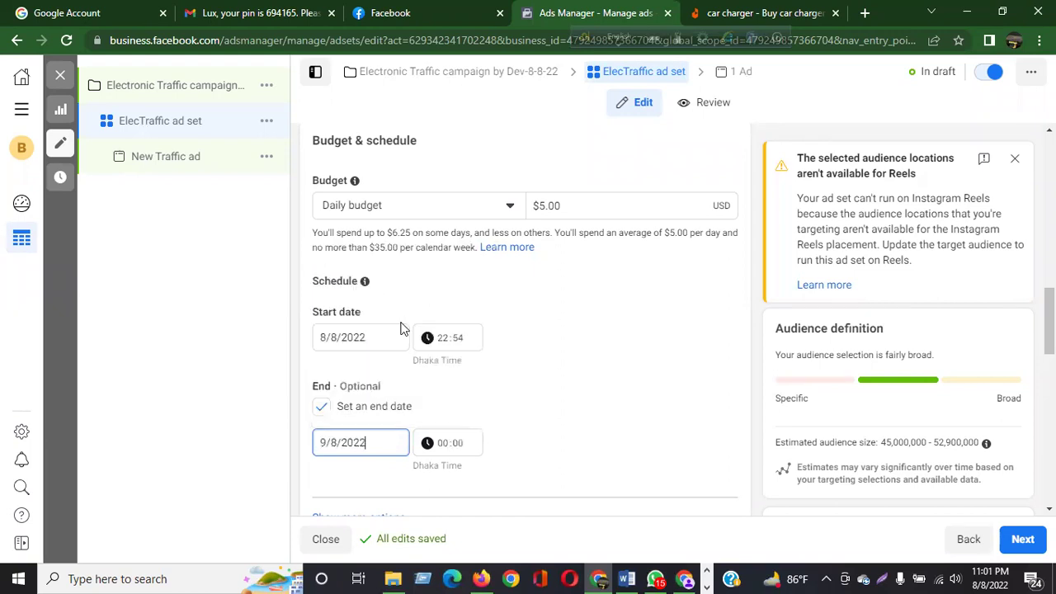
left_click(369, 438)
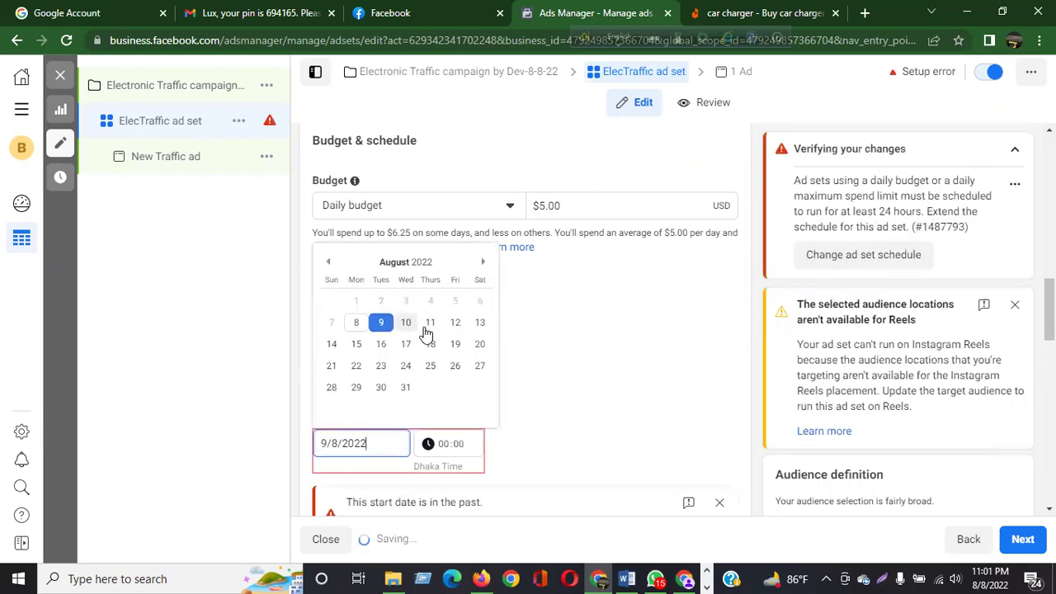
left_click(429, 325)
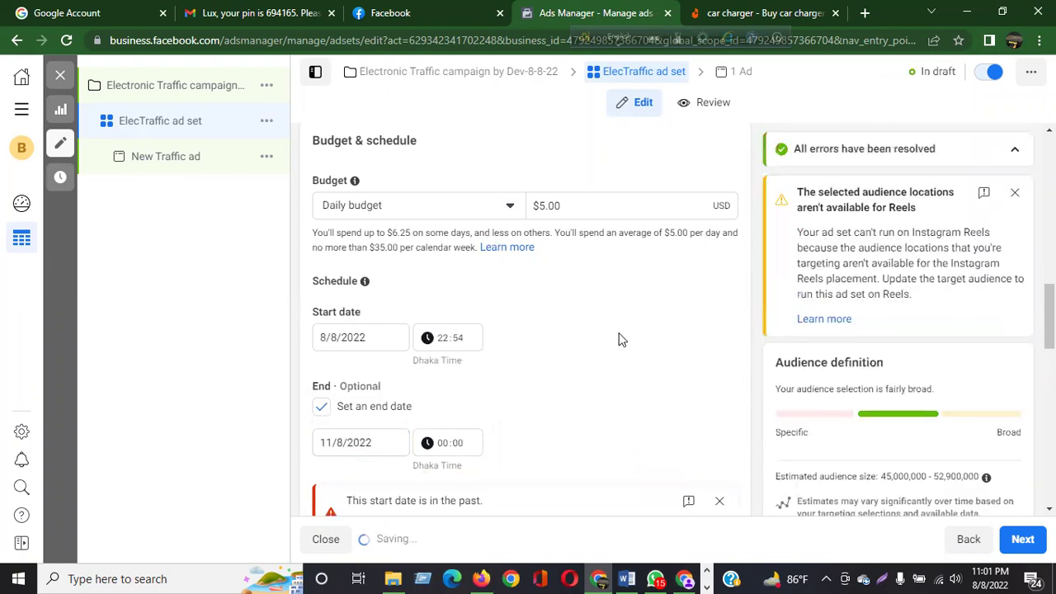
- Reset the schedule's start date to today and expand the additional options to check the ad scheduling
scroll(622, 339, "down", 1)
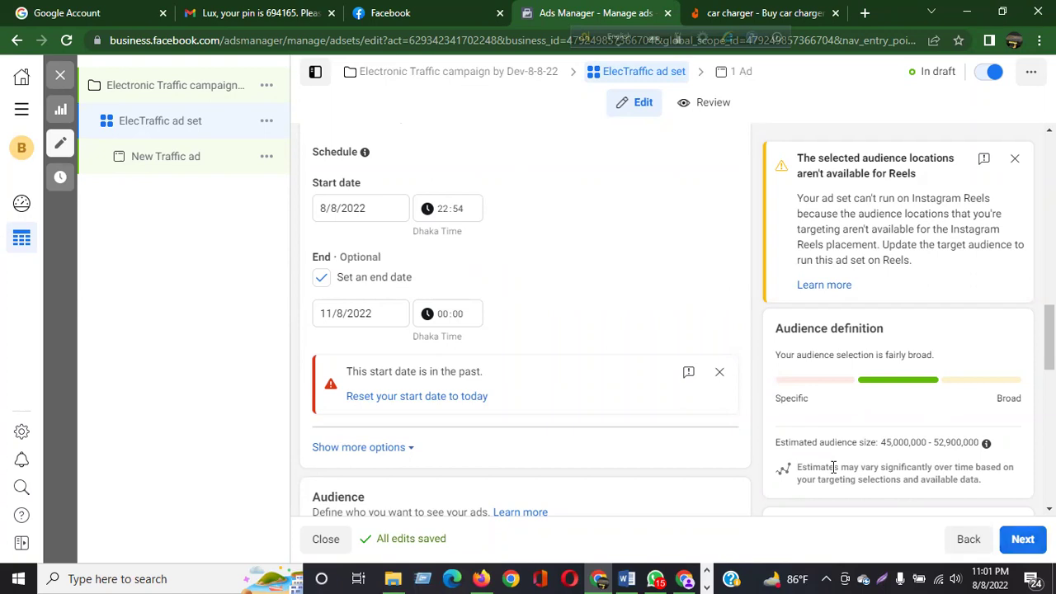
left_click(443, 397)
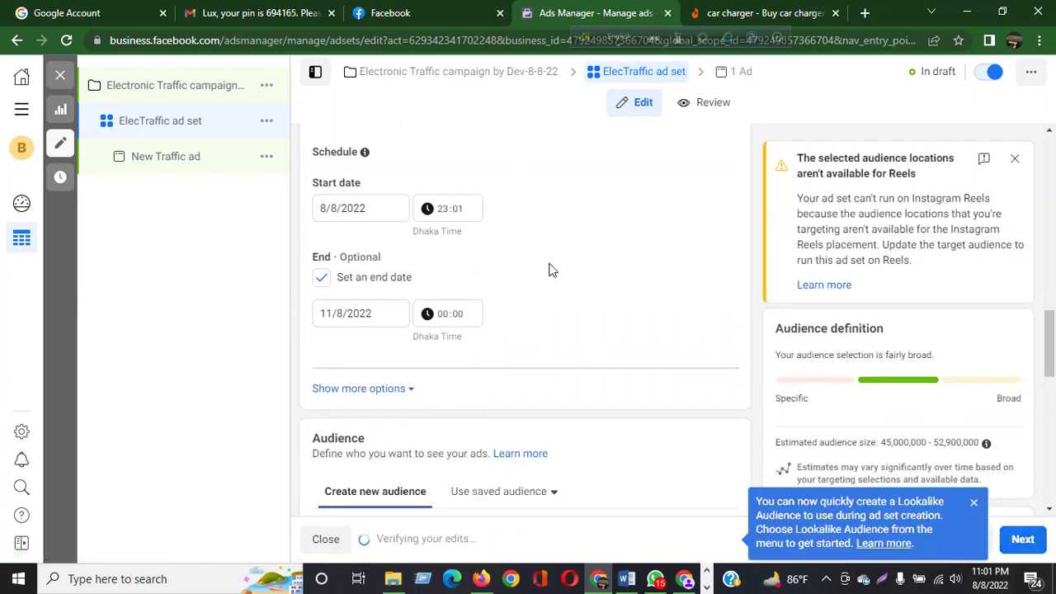
scroll(558, 224, "down", 2)
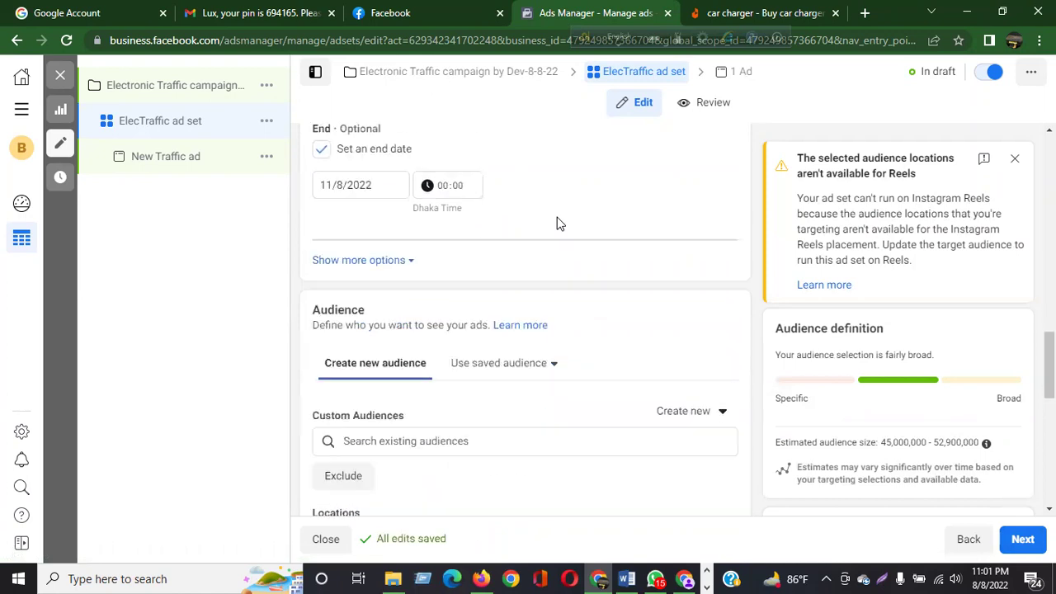
left_click(407, 261)
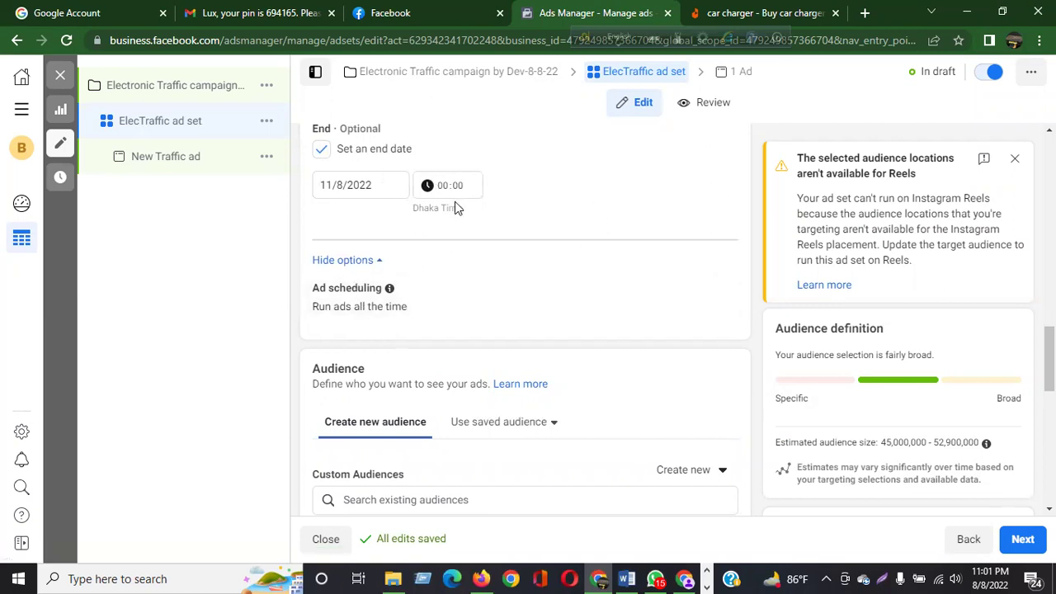
scroll(455, 203, "up", 2)
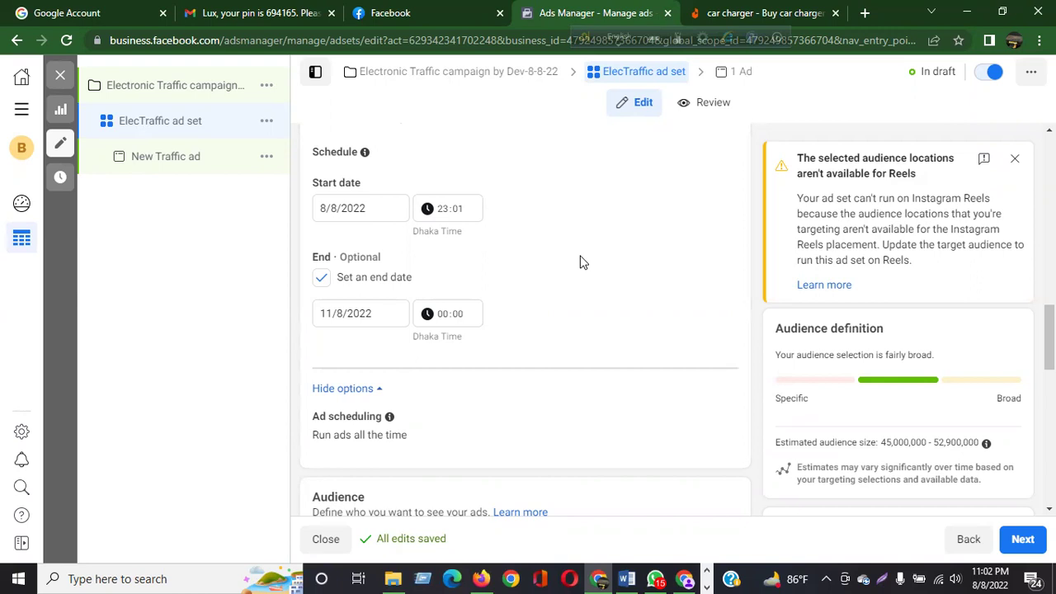
scroll(580, 262, "down", 2)
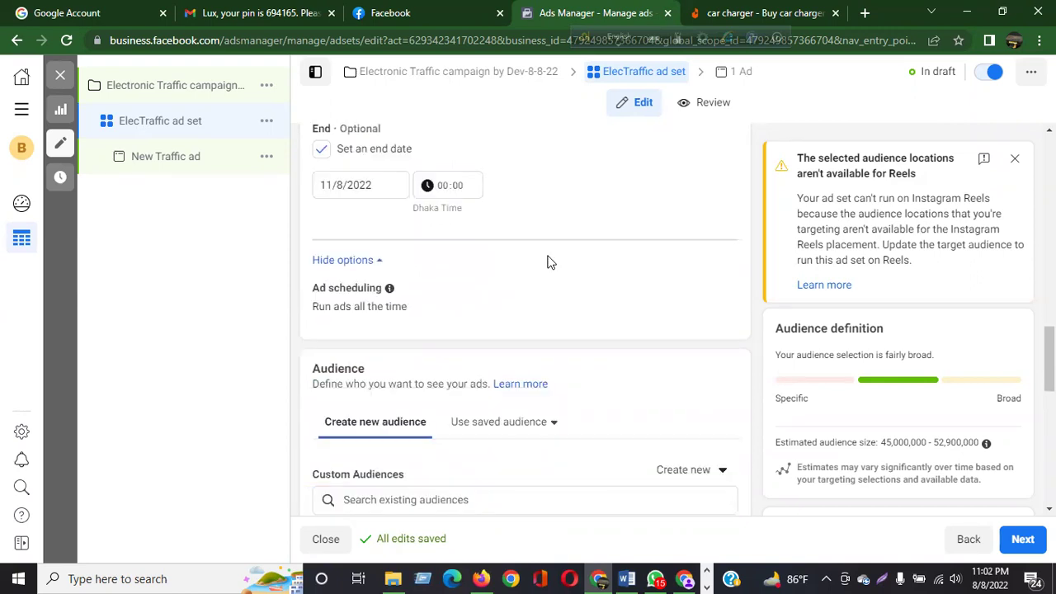
- Review the ad set's audience settings, and switch to the Daraz page to browse the car charger listings
scroll(550, 262, "down", 2)
left_click_drag(313, 239, 370, 238)
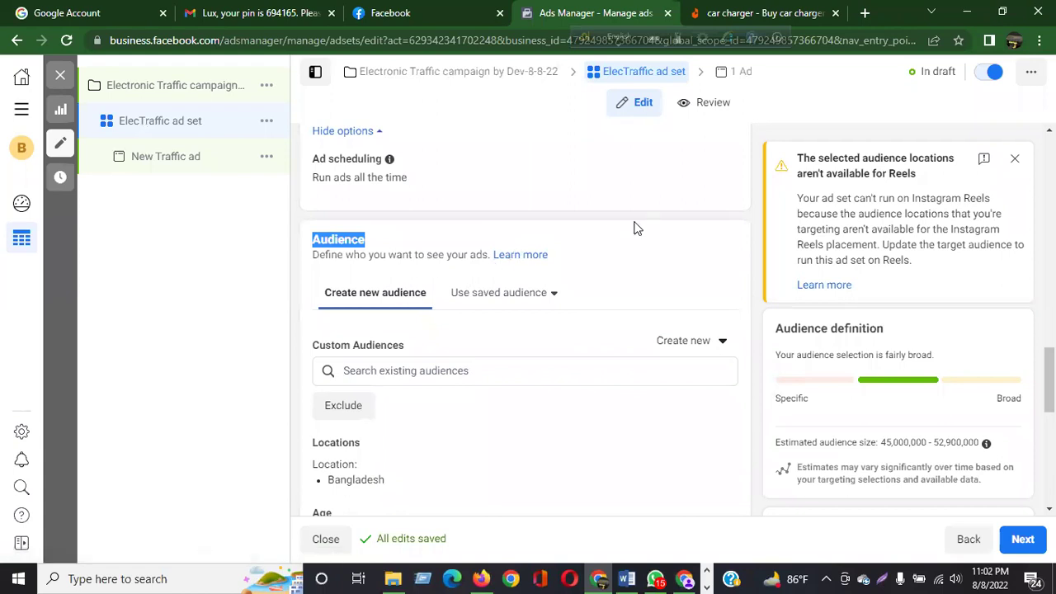
scroll(634, 226, "down", 2)
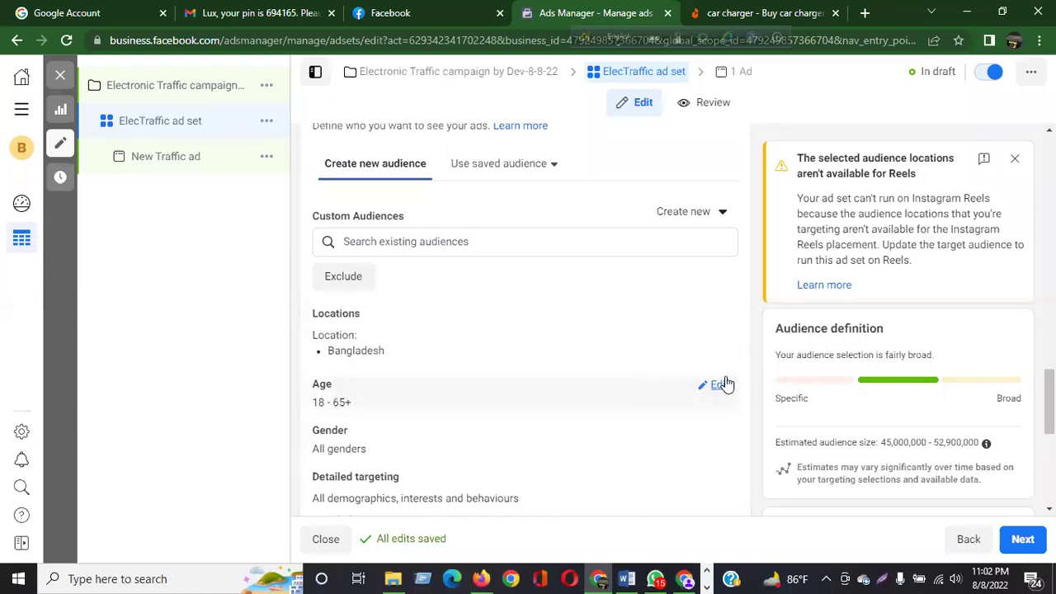
left_click(751, 14)
scroll(590, 272, "up", 8)
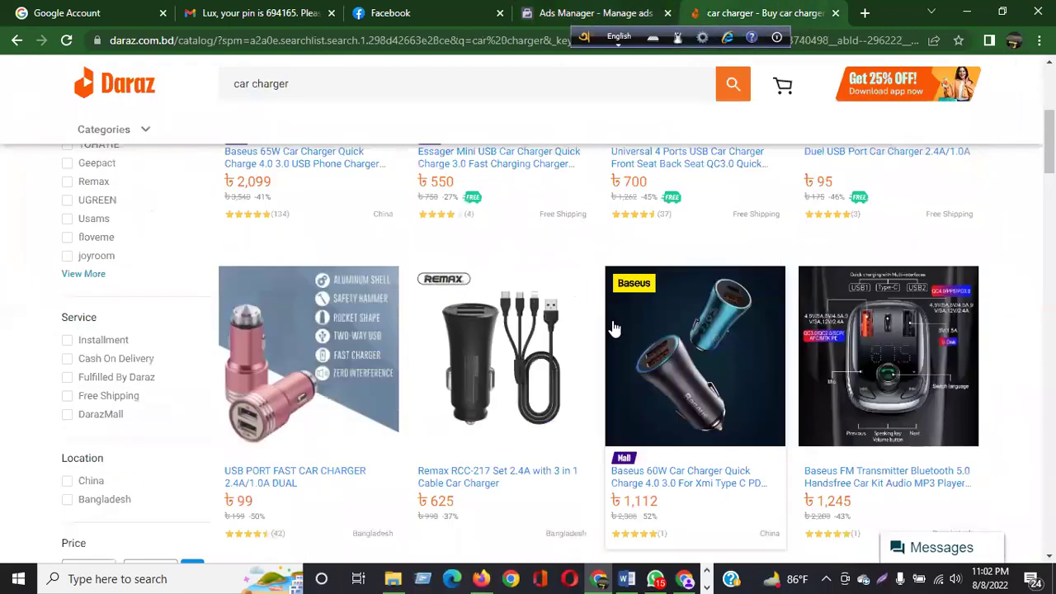
scroll(590, 272, "down", 3)
scroll(590, 273, "up", 3)
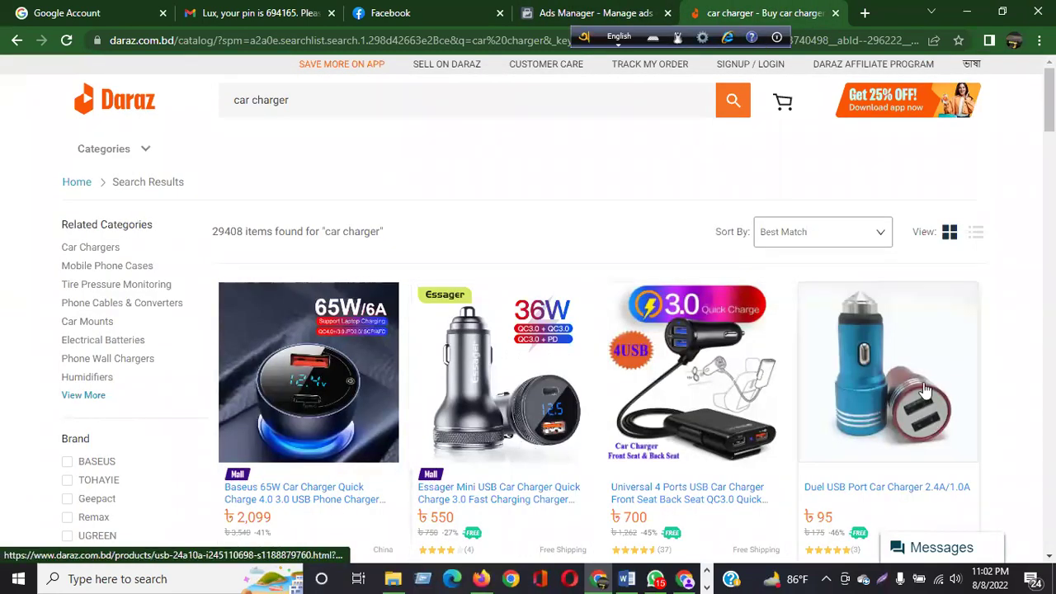
- Look through the car charger product listings on the Daraz search results page
scroll(920, 390, "down", 5)
scroll(920, 389, "up", 3)
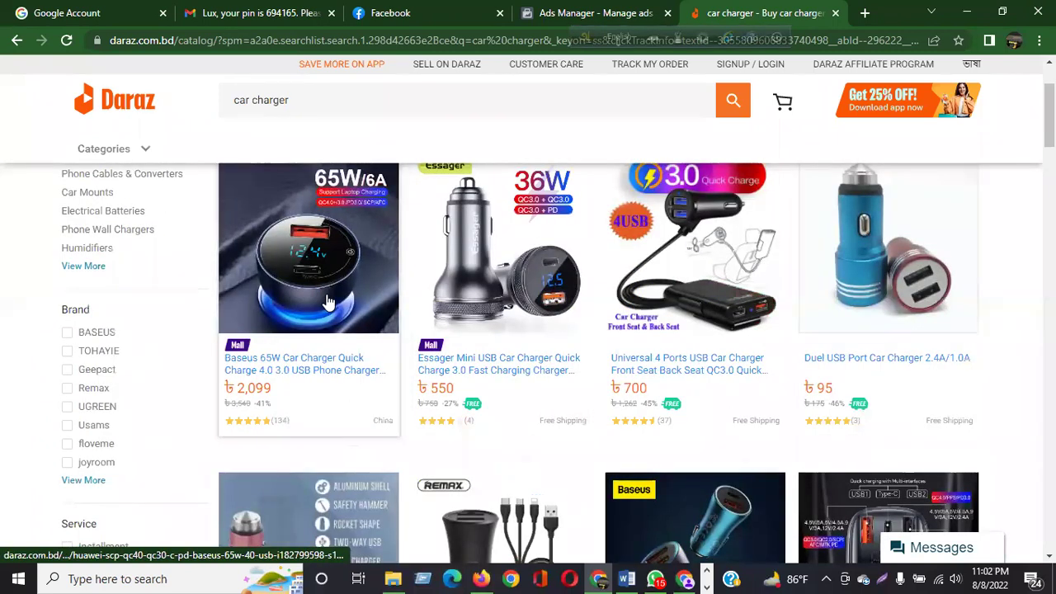
scroll(405, 264, "down", 2)
scroll(414, 268, "down", 5)
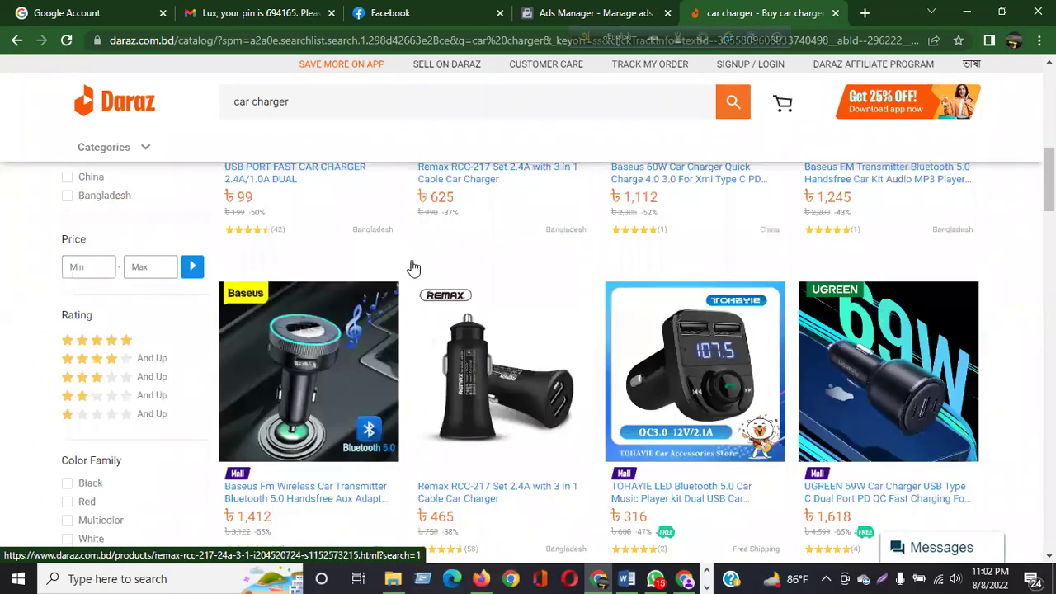
scroll(414, 268, "down", 5)
scroll(414, 268, "up", 10)
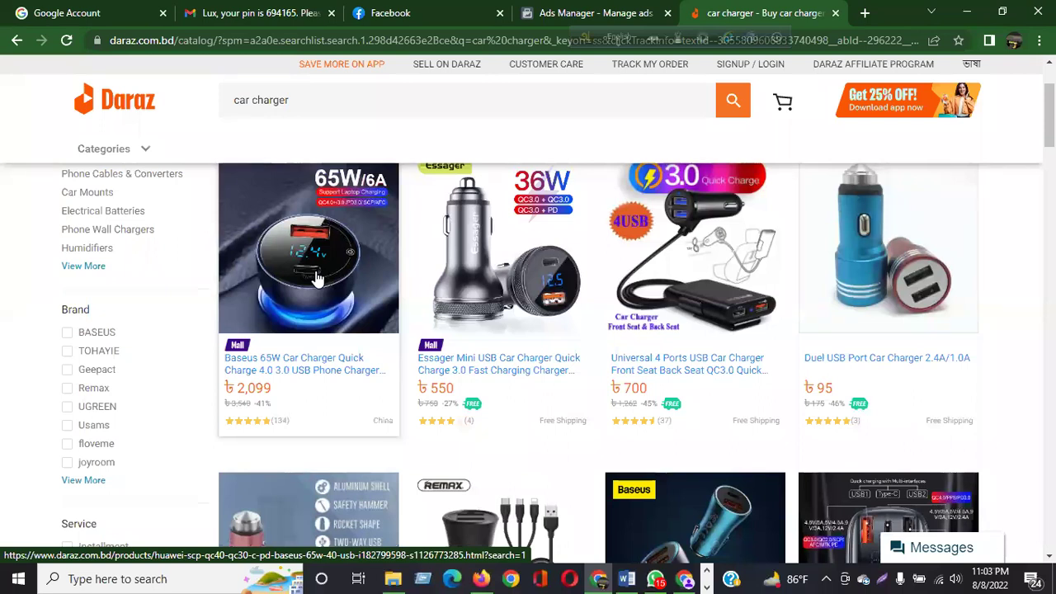
- Switch back to Ads Manager and set the ad set audience's minimum age to 20
left_click(578, 12)
mouse_move(426, 334)
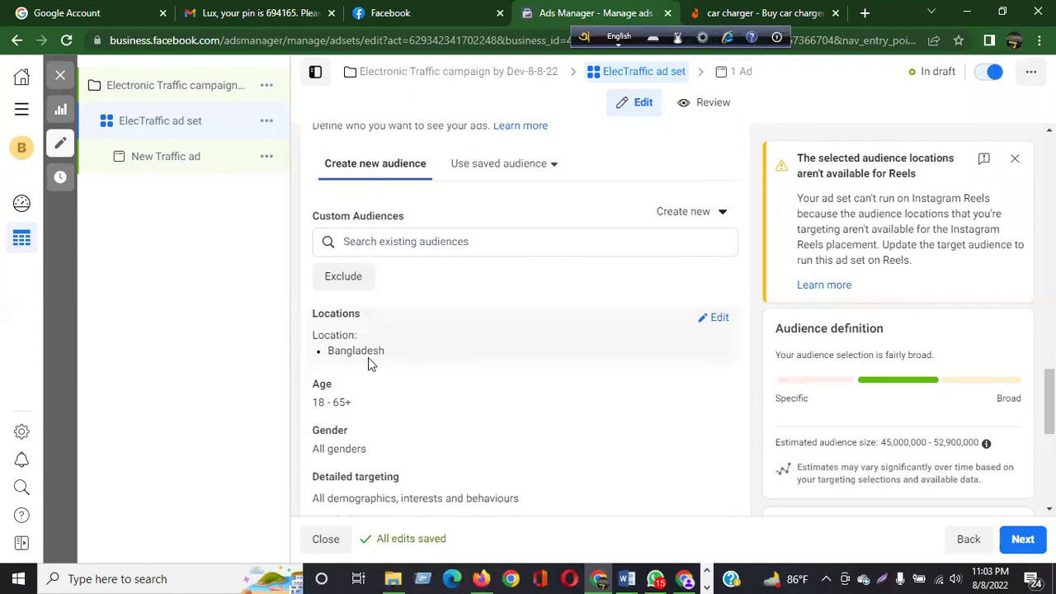
mouse_move(698, 401)
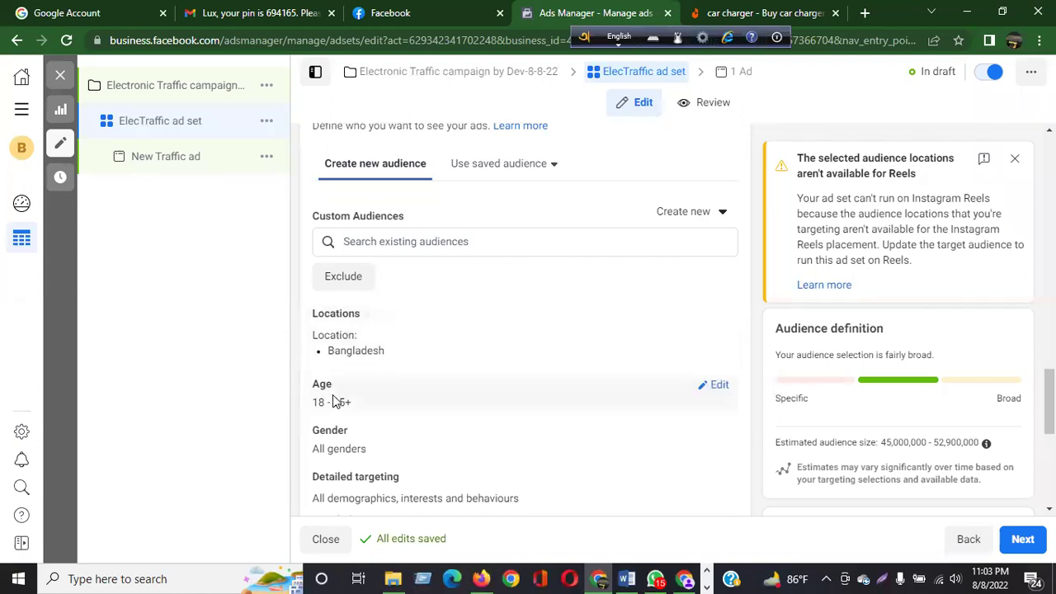
left_click(718, 384)
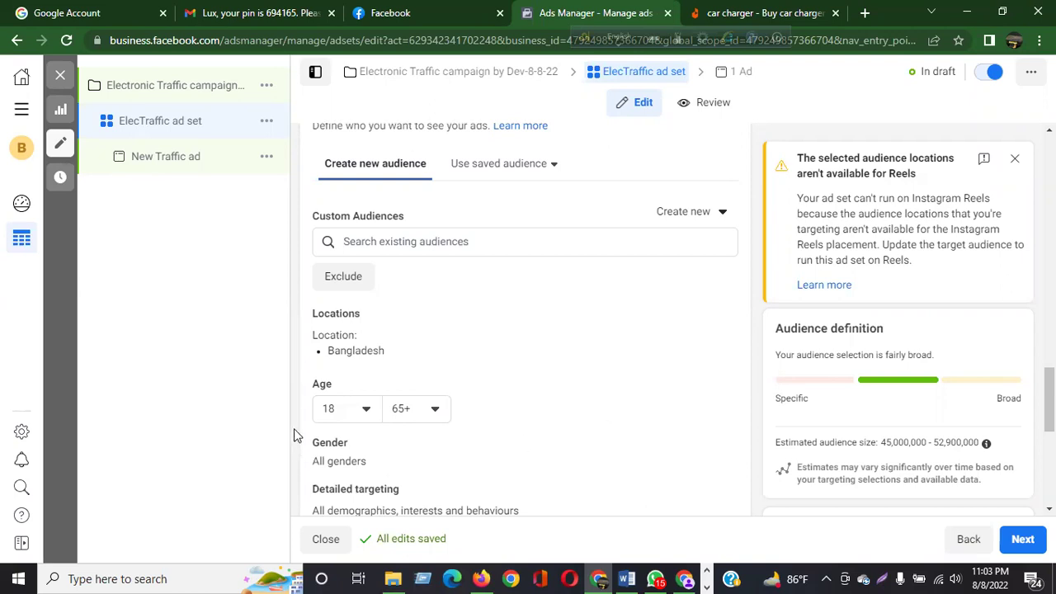
left_click(366, 411)
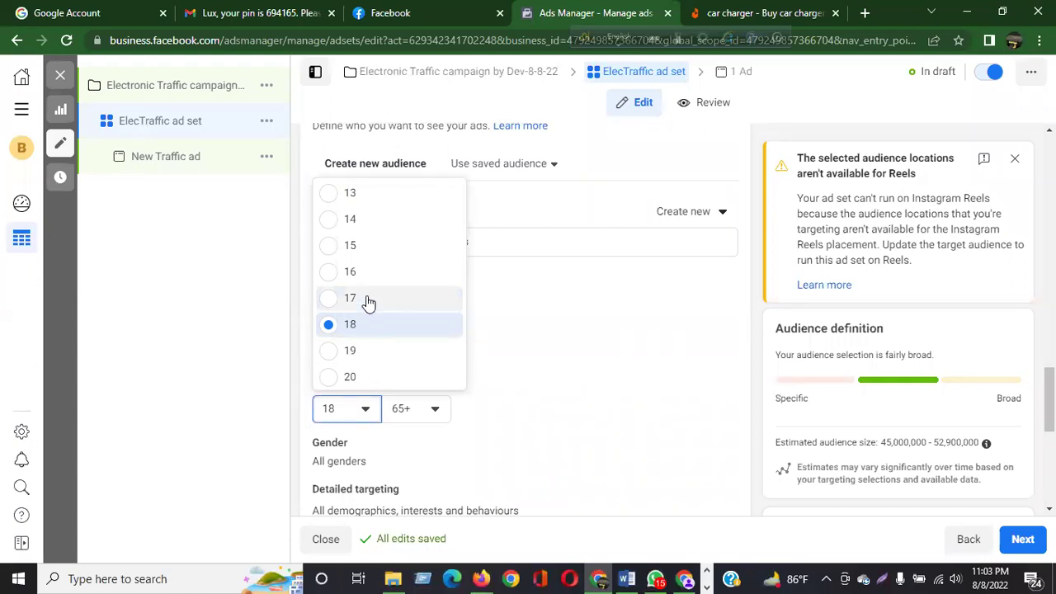
scroll(355, 377, "down", 2)
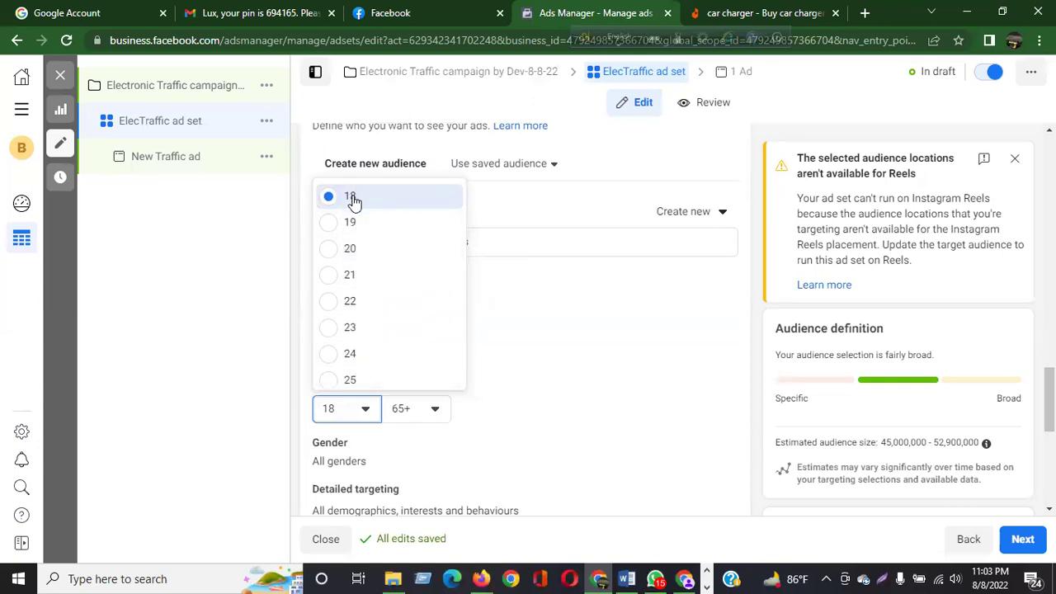
left_click(348, 249)
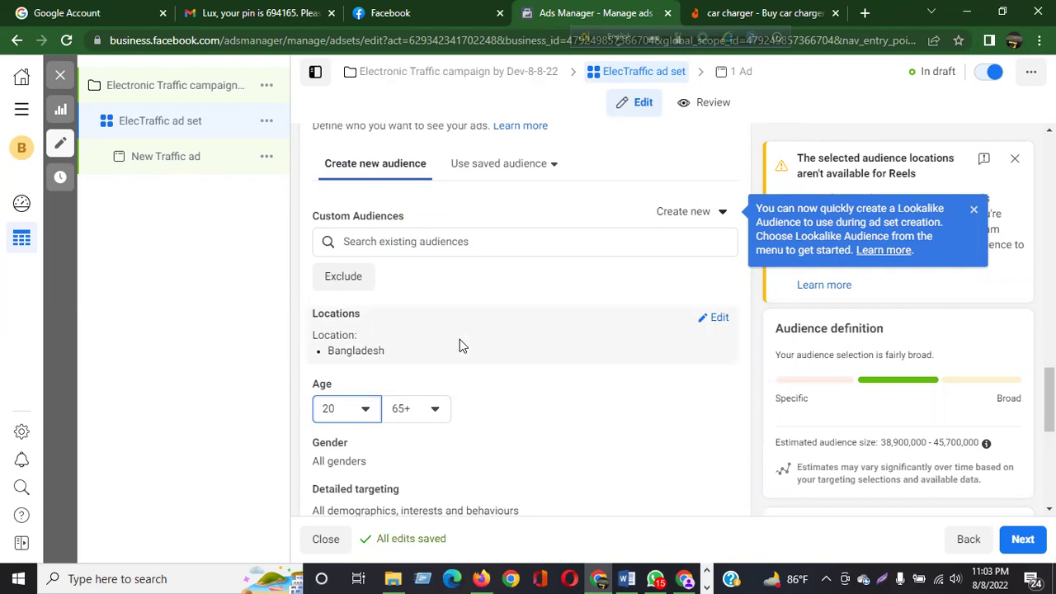
- Set the audience's maximum age to 50
left_click(428, 408)
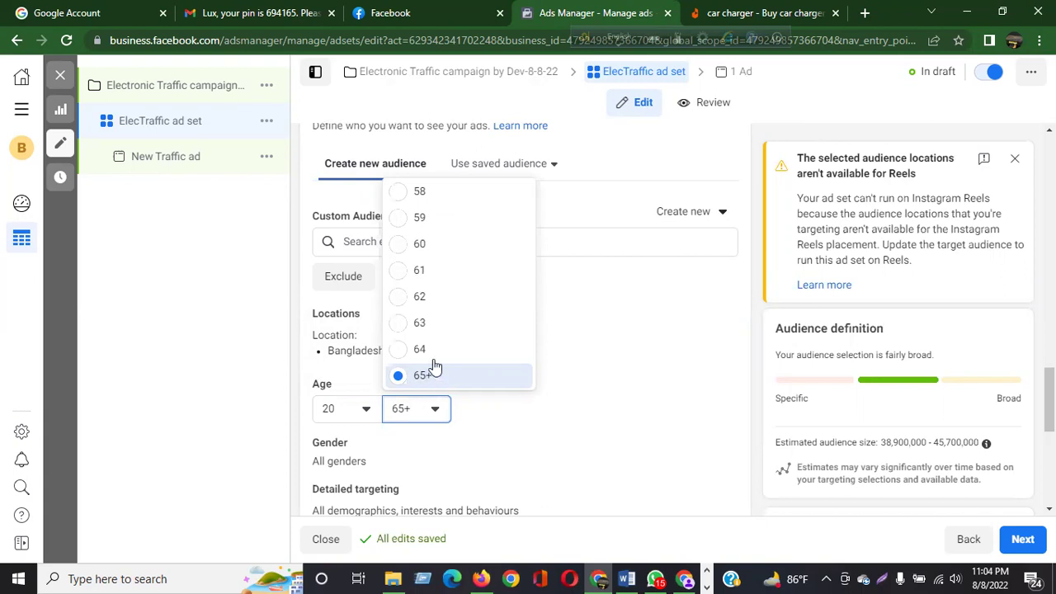
scroll(438, 323, "up", 2)
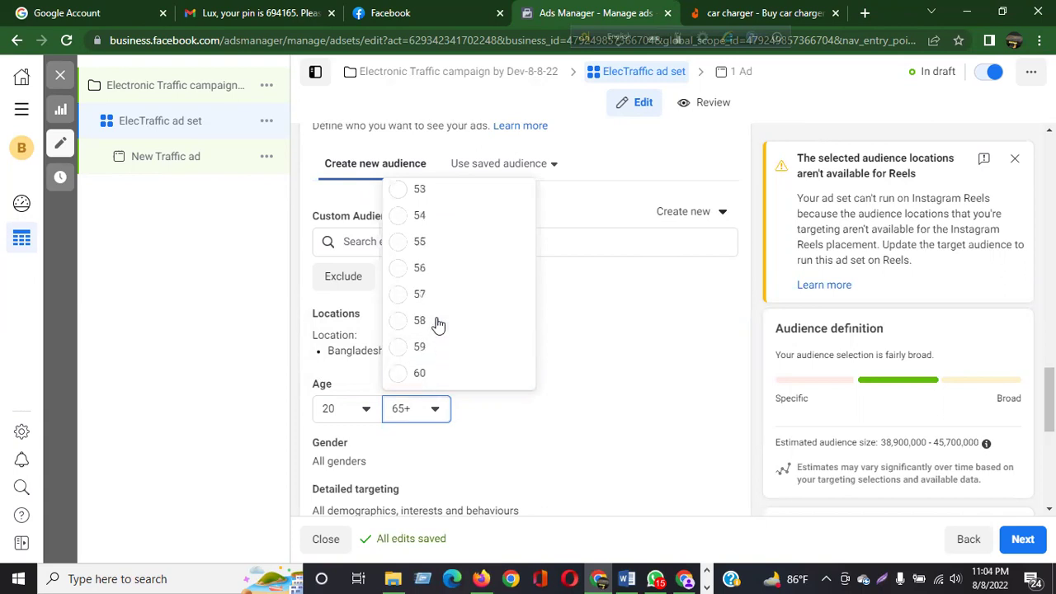
scroll(425, 243, "up", 2)
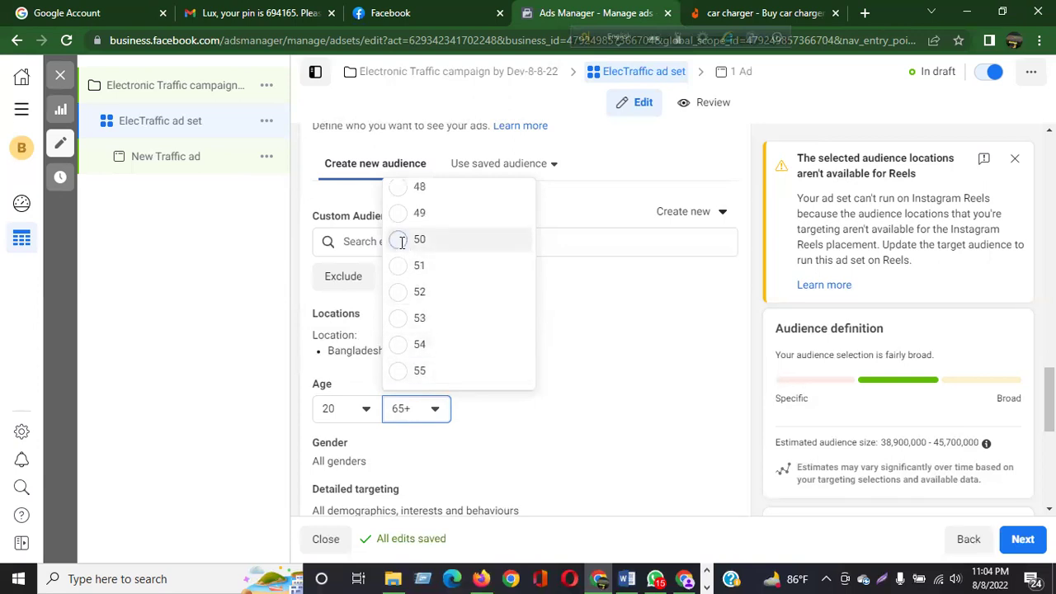
left_click(402, 243)
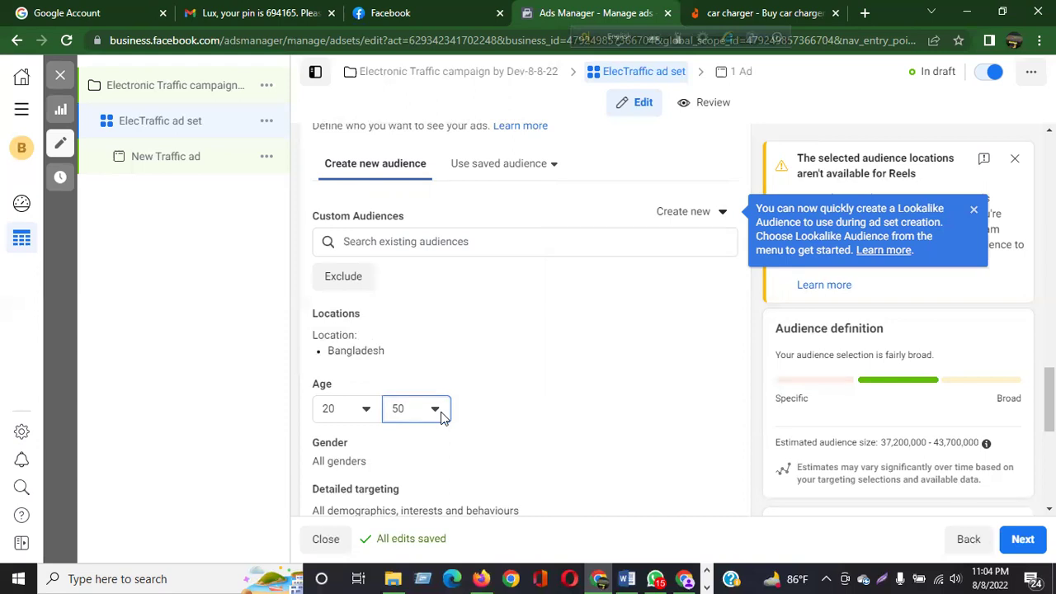
left_click(504, 373)
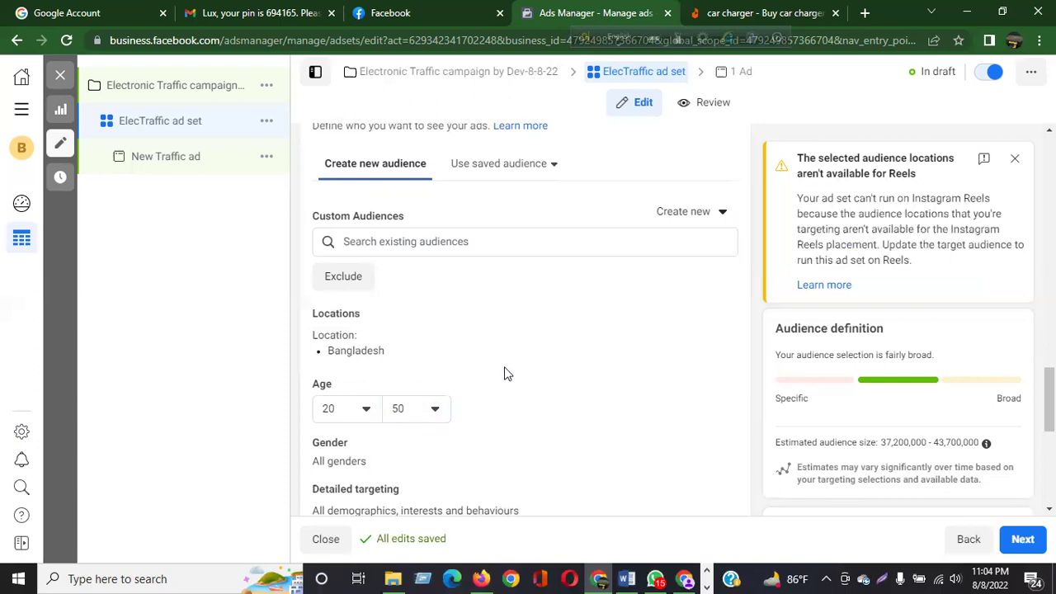
- Open the gender options, then search the detailed targeting for "car" and add the Used car interest
scroll(504, 373, "down", 2)
mouse_move(602, 313)
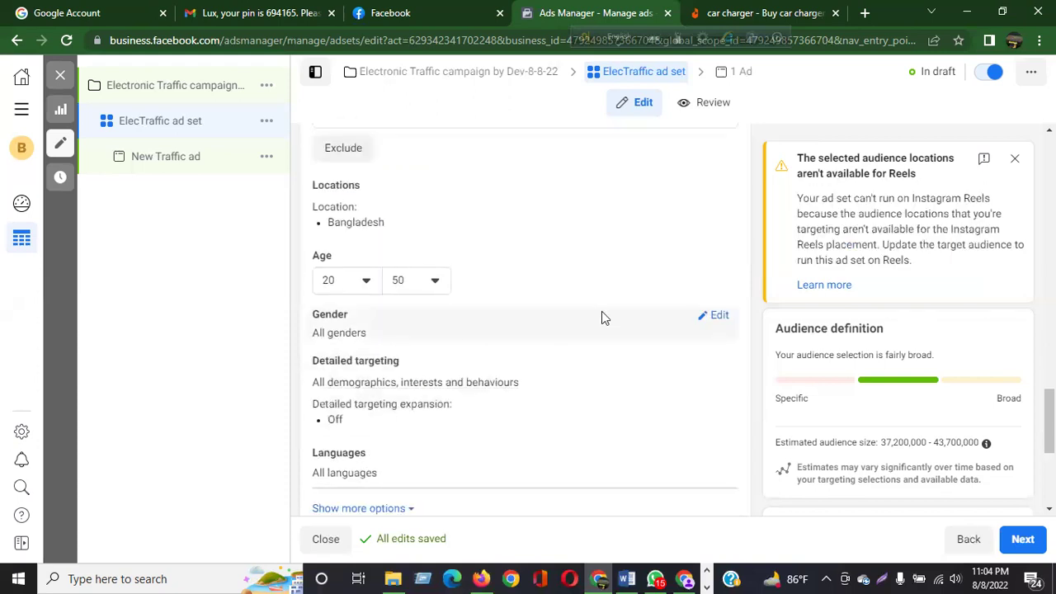
left_click(718, 317)
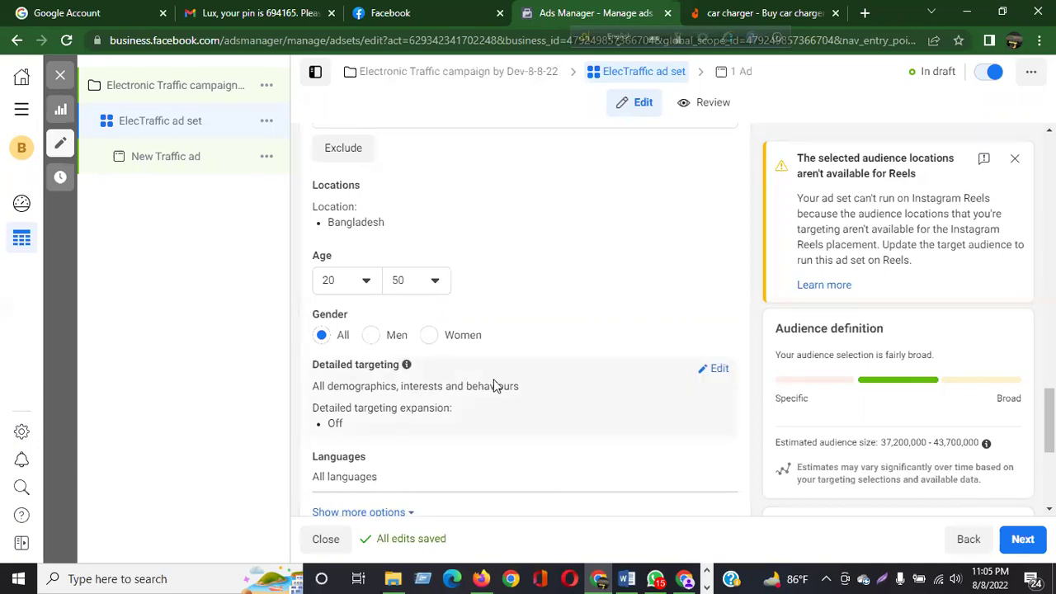
left_click(721, 369)
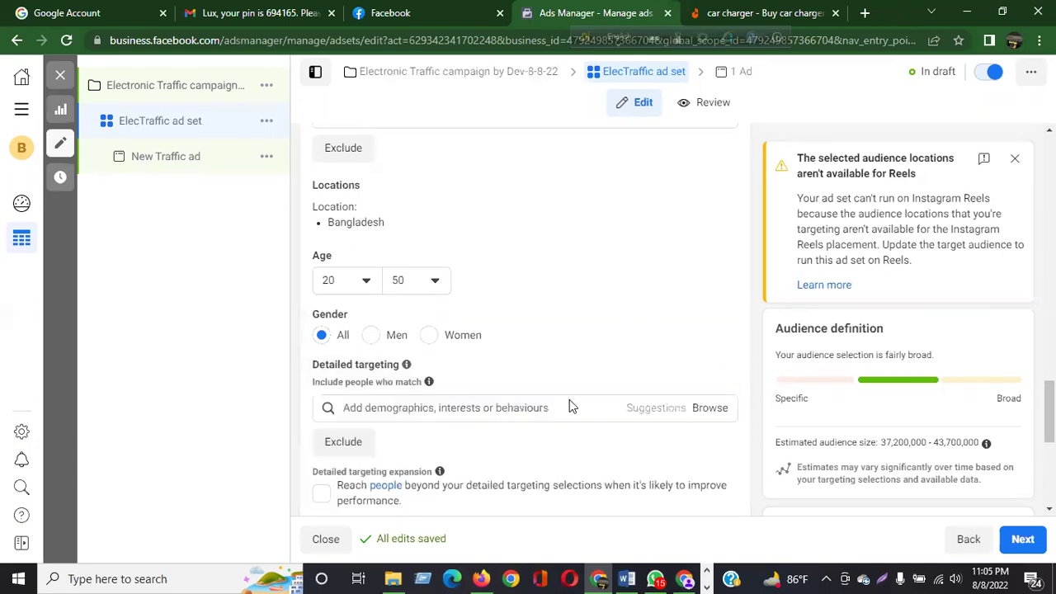
left_click(440, 408)
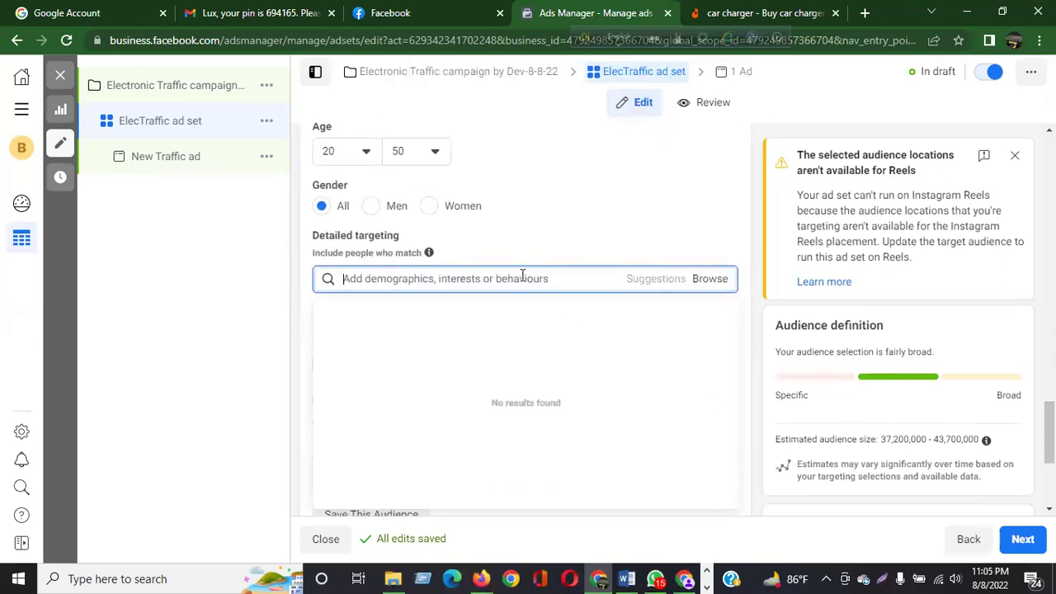
type("car")
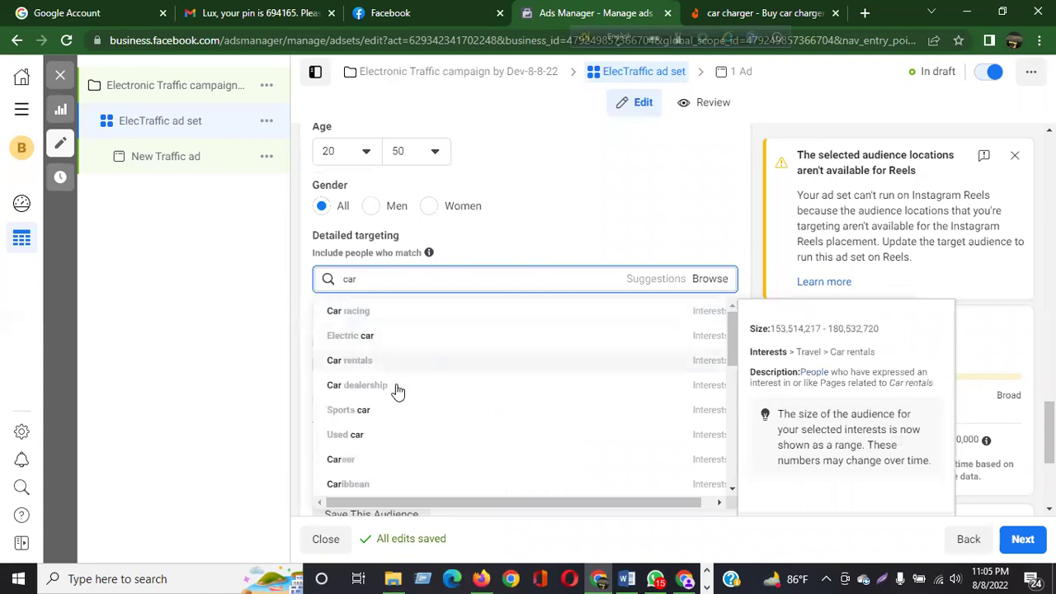
left_click(379, 435)
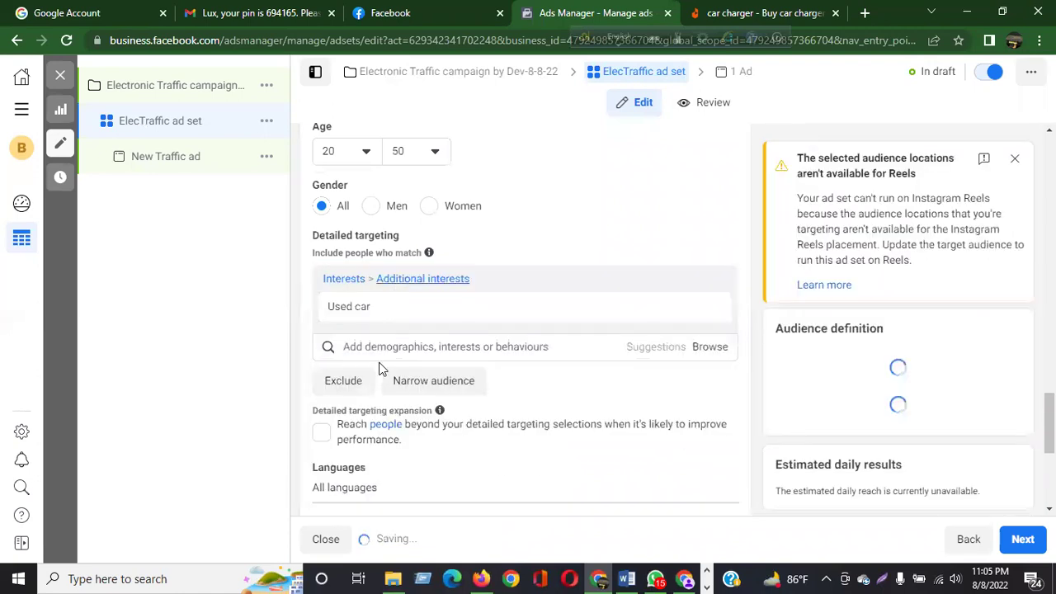
- Search the detailed targeting for "electronic" and add the Consumer electronics interest
type("el")
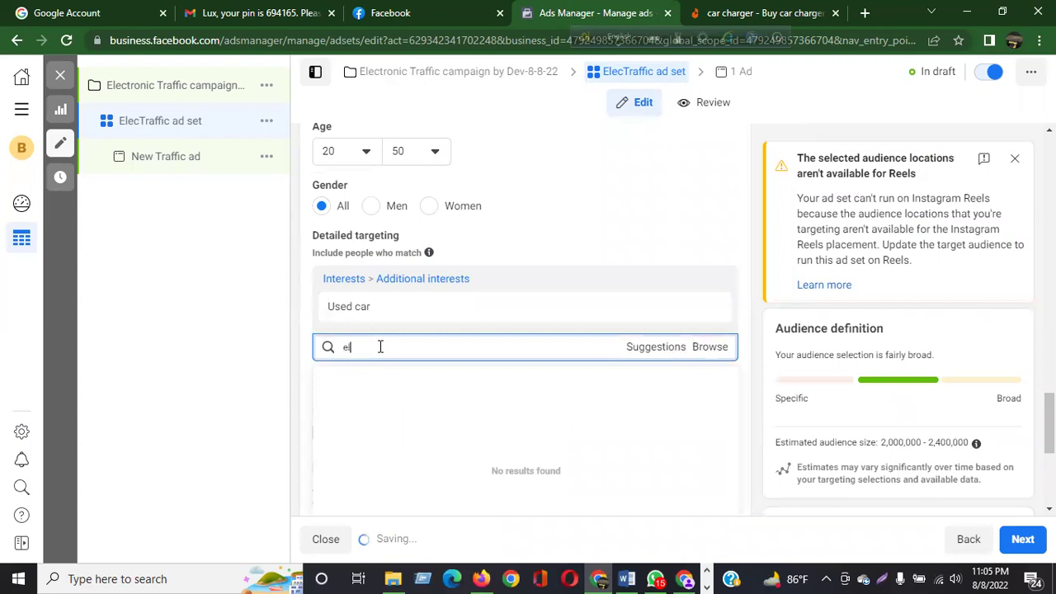
type("ectroni")
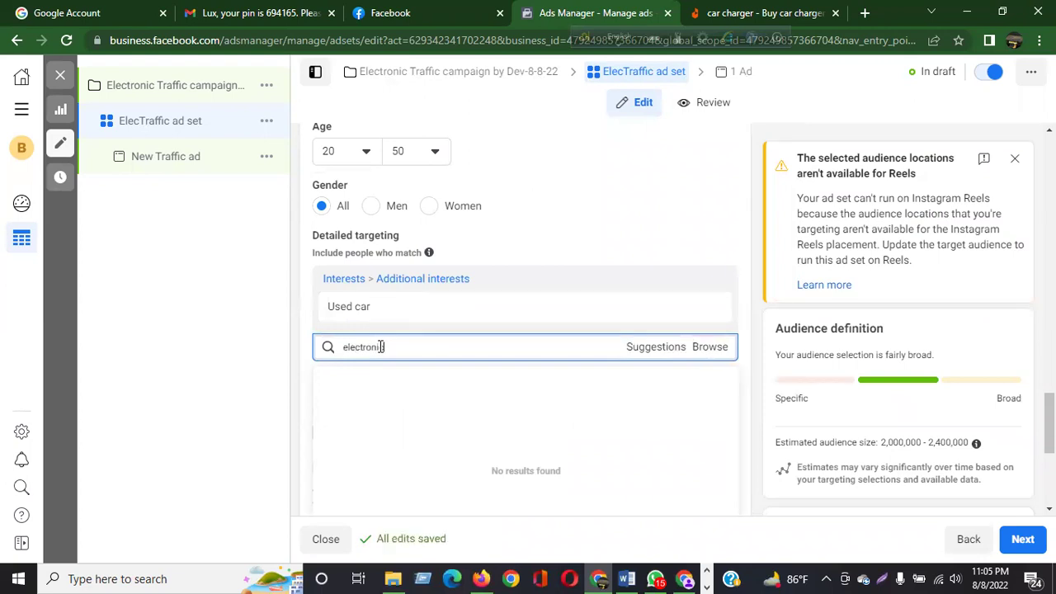
type("c")
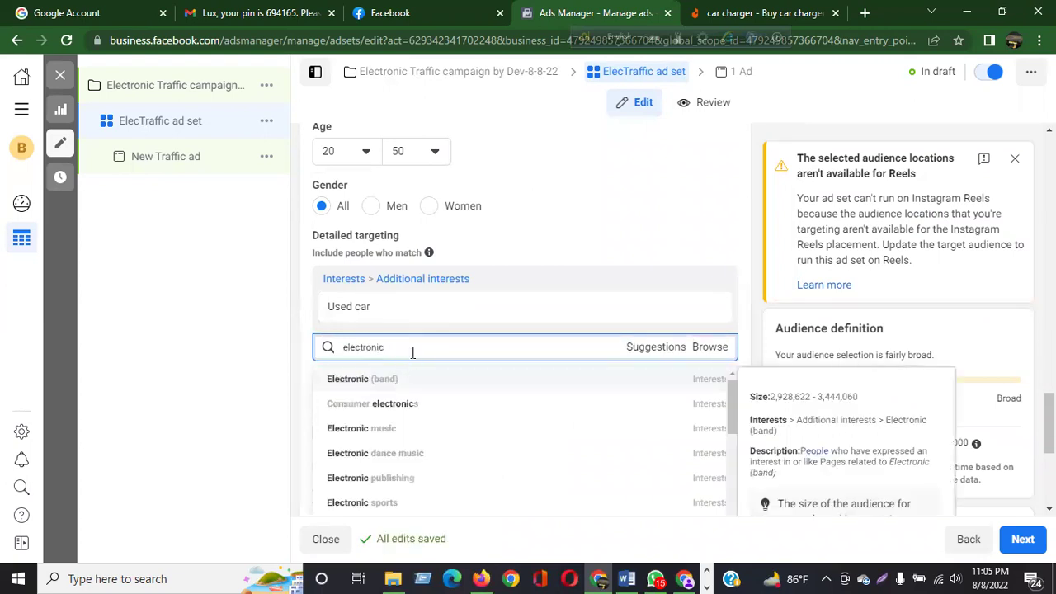
left_click(408, 404)
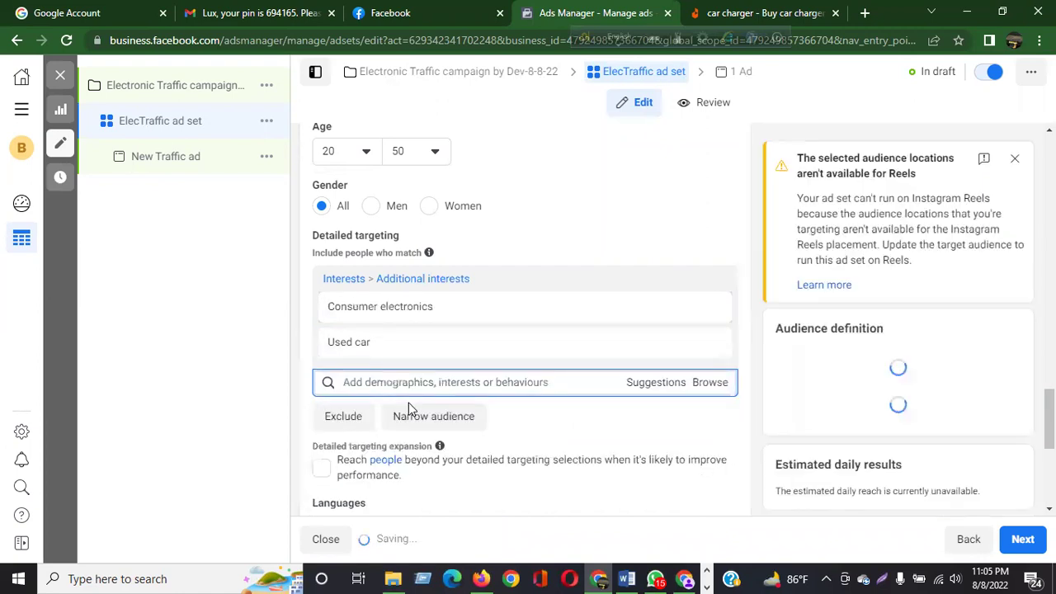
- Search the detailed targeting for "charger" and add the Charger interest
type("charger")
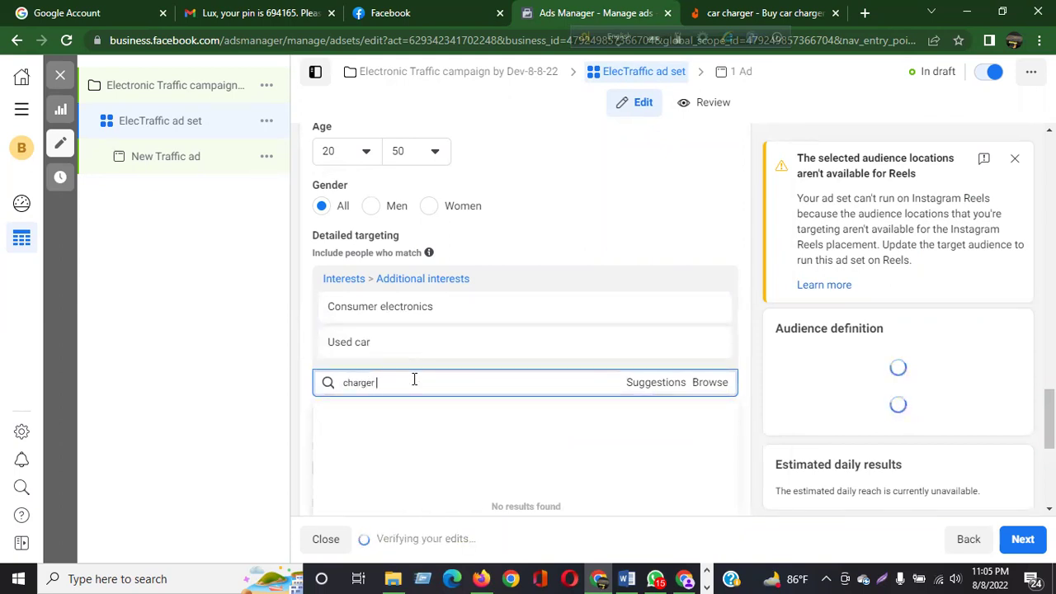
key("ctrl+a")
left_click(413, 378)
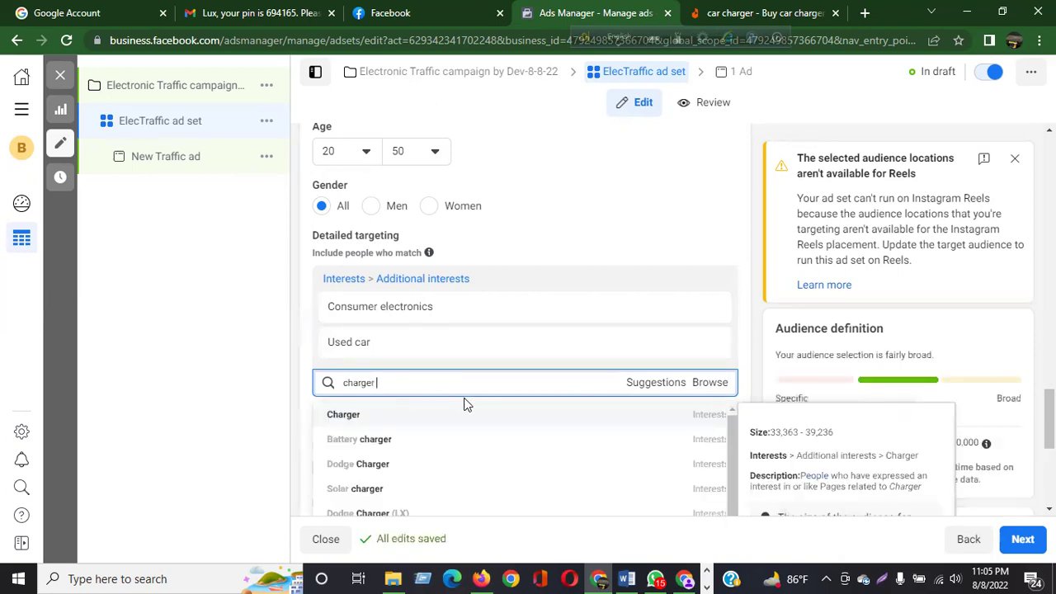
left_click(361, 417)
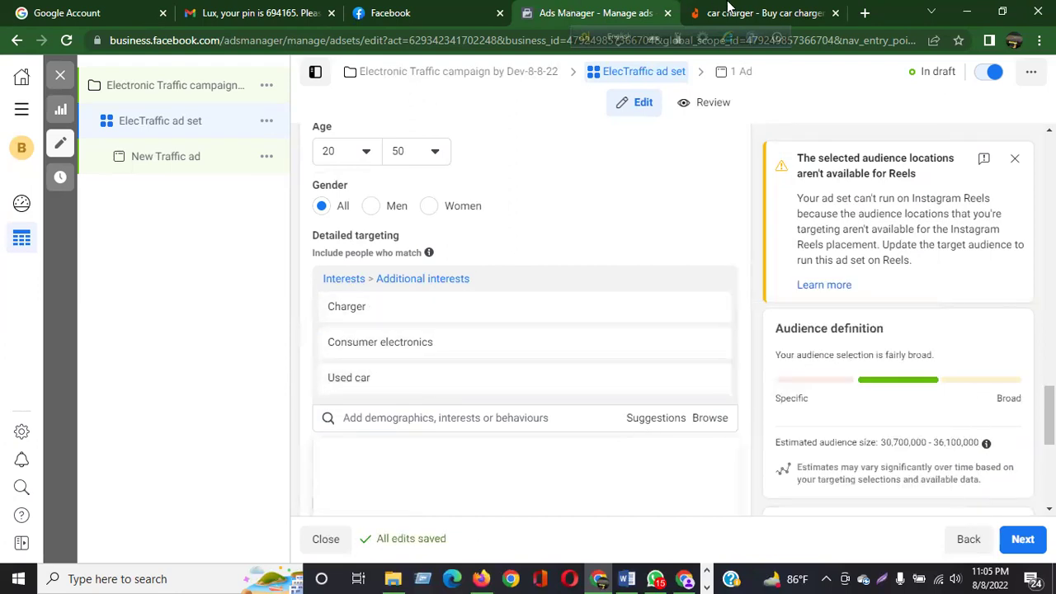
- Recheck the Daraz listings, and add the suggested interests Battery charger, Electronics, Automobiles and Vehicles to the ad set's detailed targeting in Ads Manager
key("ctrl+Tab")
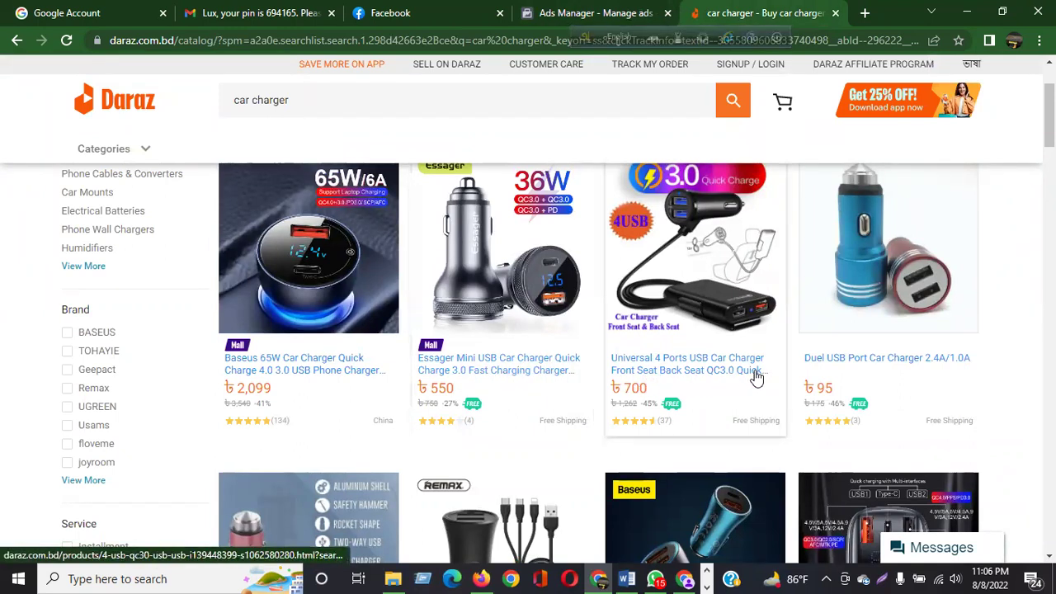
left_click(612, 13)
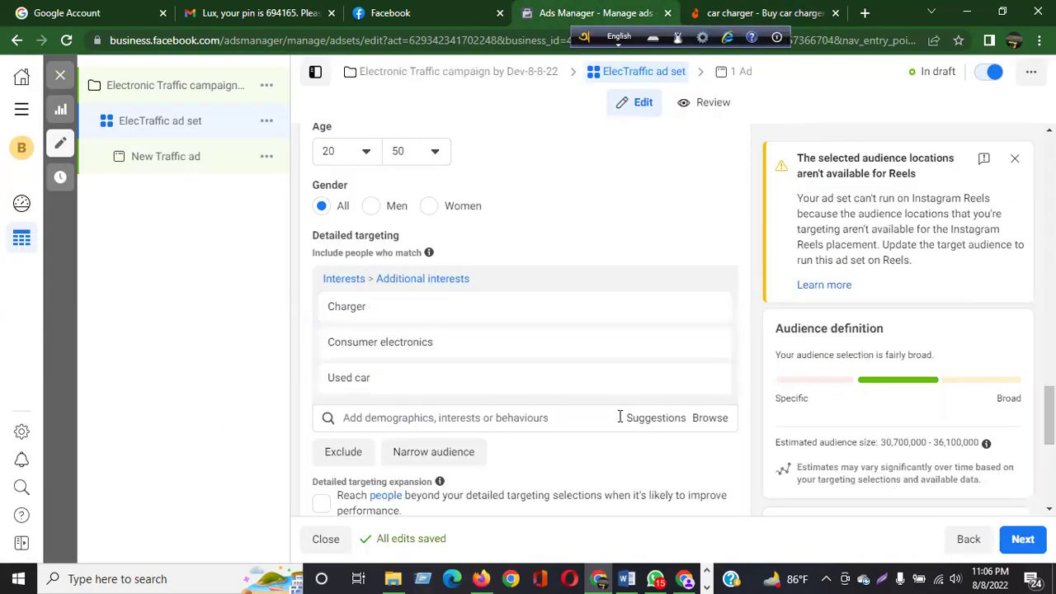
left_click(433, 417)
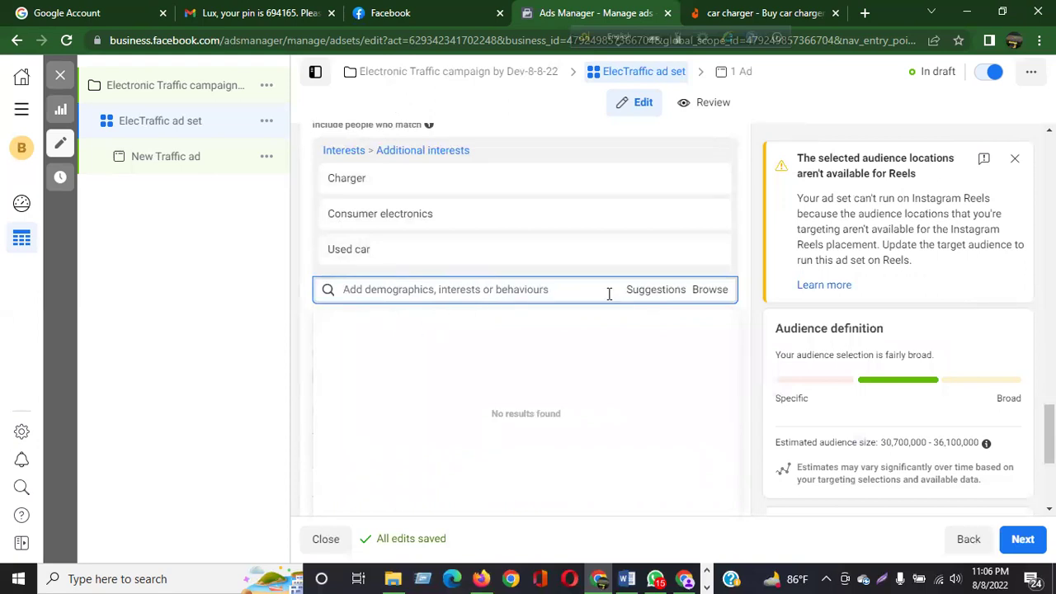
left_click(645, 298)
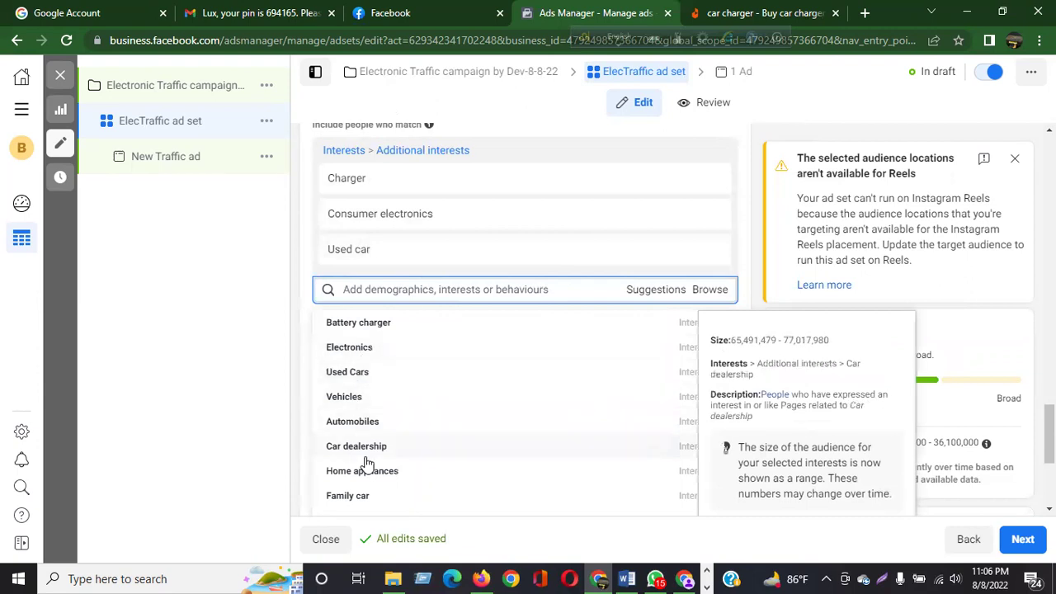
left_click(382, 324)
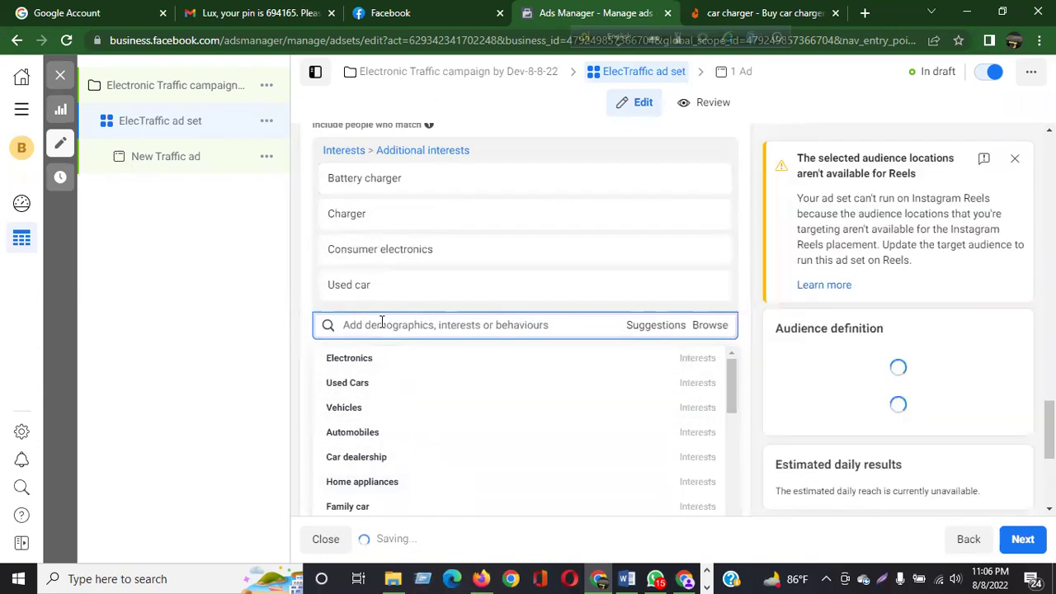
left_click(365, 362)
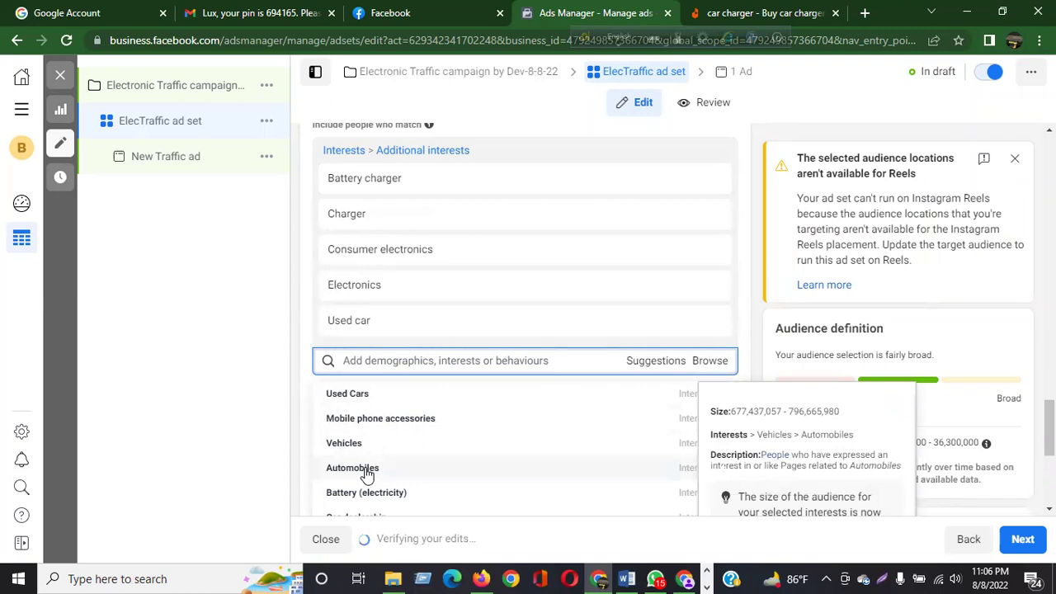
left_click(368, 472)
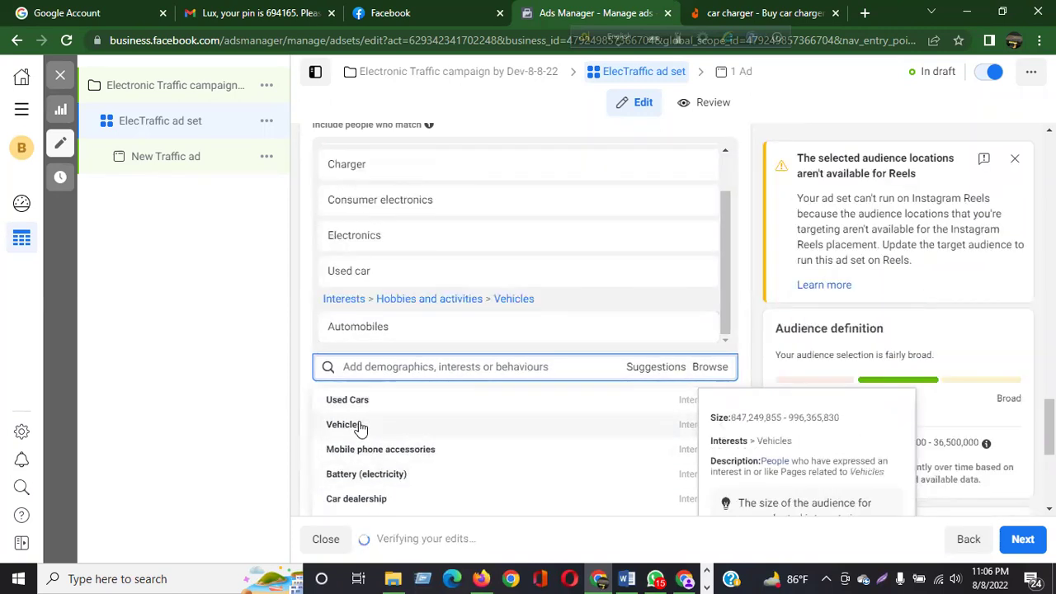
left_click(547, 425)
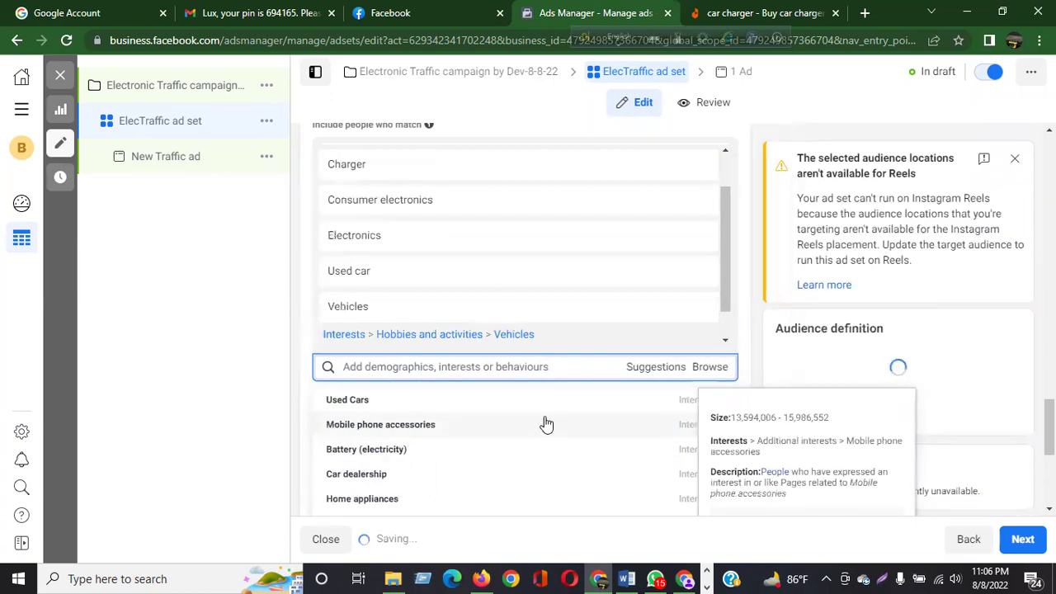
- Look through the remaining suggested interests for the ad set's detailed targeting and close the suggestions
scroll(702, 260, "down", 1)
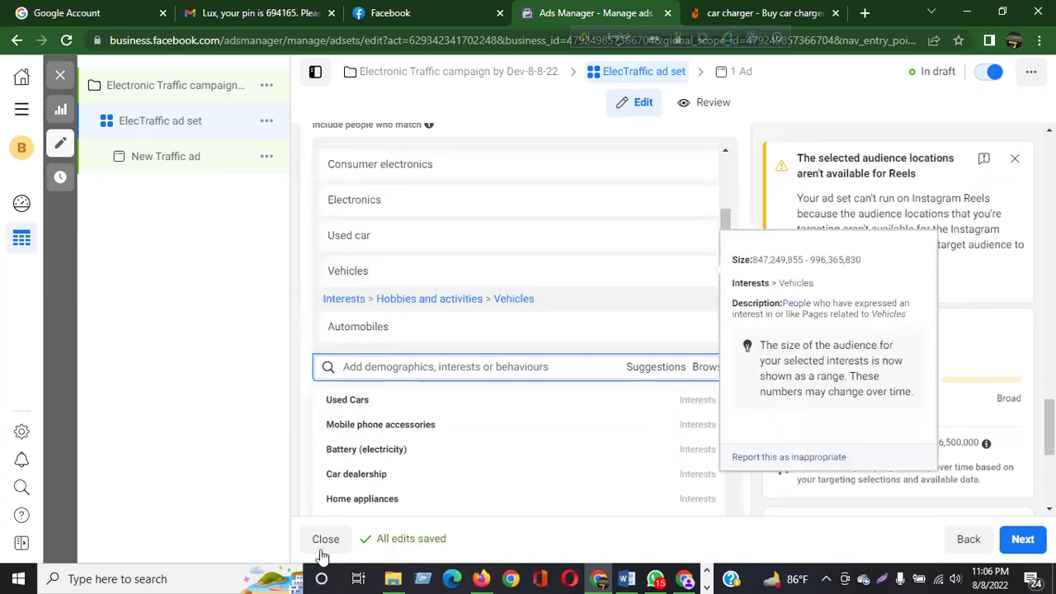
scroll(752, 327, "down", 2)
scroll(752, 327, "down", 2)
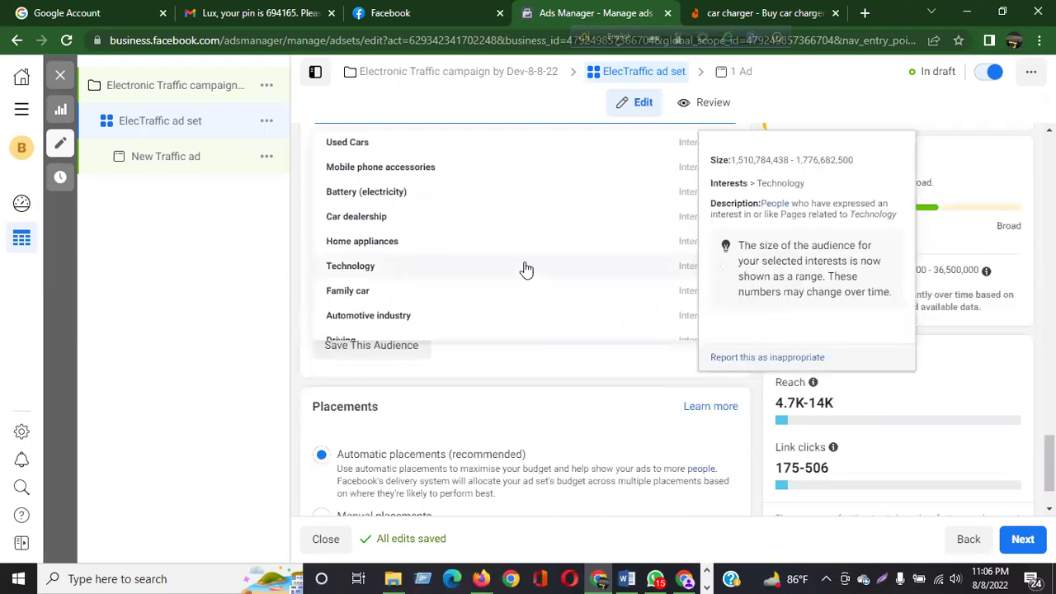
scroll(525, 245, "down", 2)
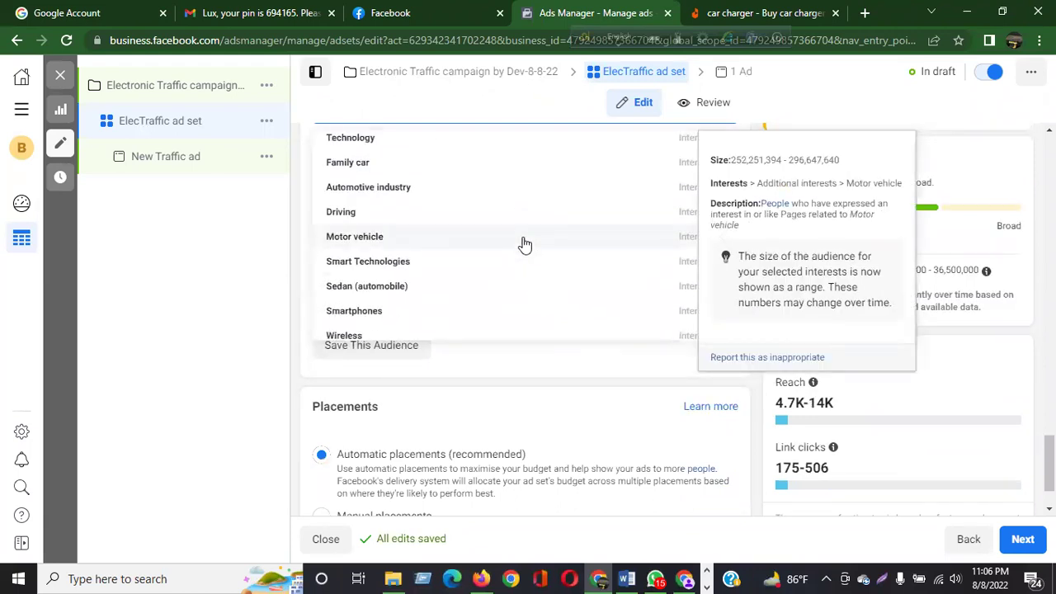
scroll(525, 245, "down", 2)
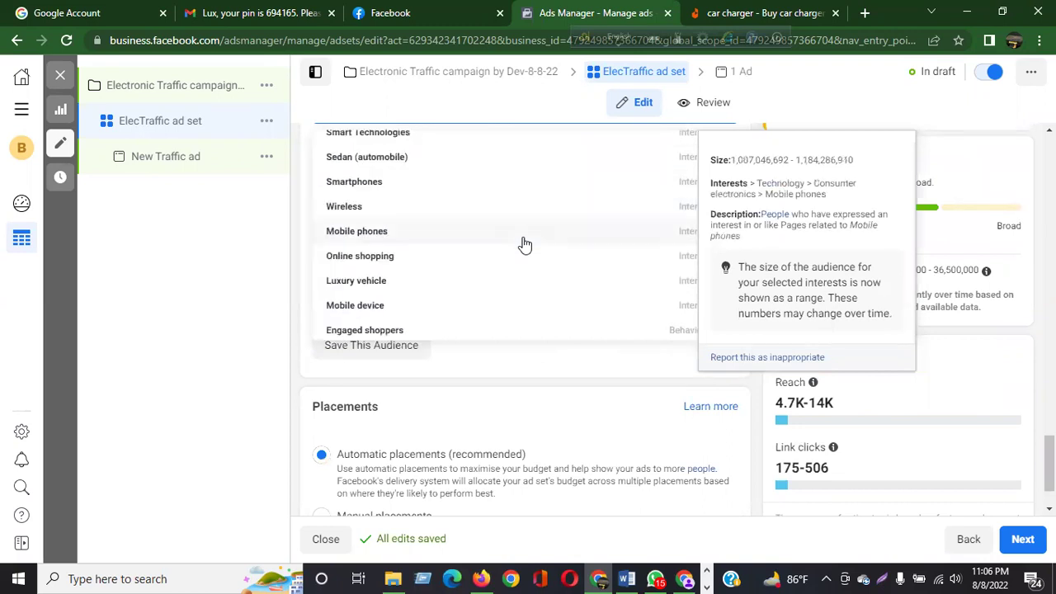
scroll(525, 246, "down", 2)
scroll(525, 245, "down", 2)
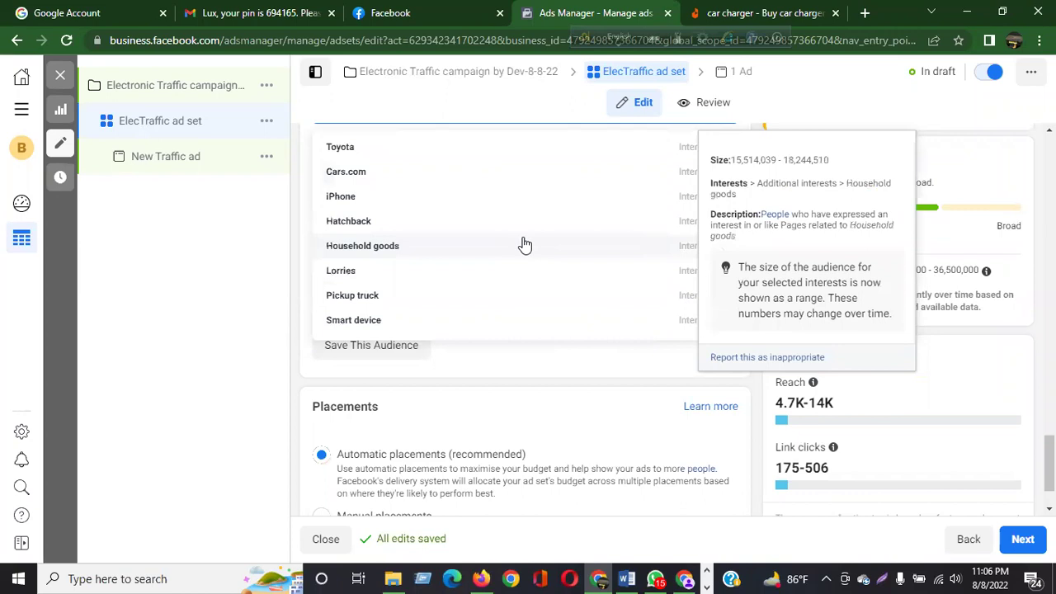
left_click(307, 373)
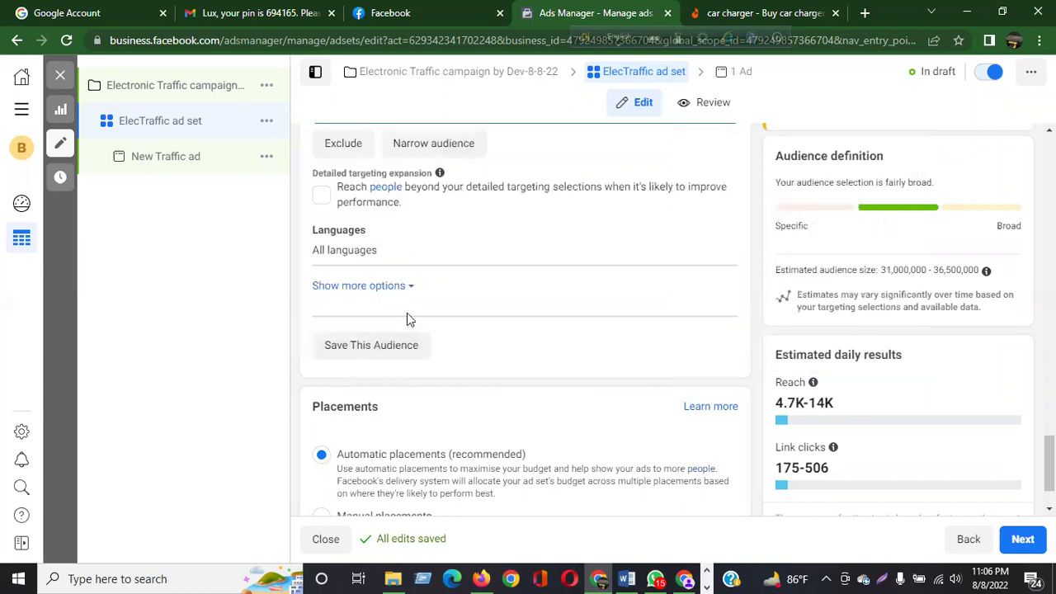
- Review the selected interests and save the current audience under the name "charger"
scroll(589, 309, "up", 3)
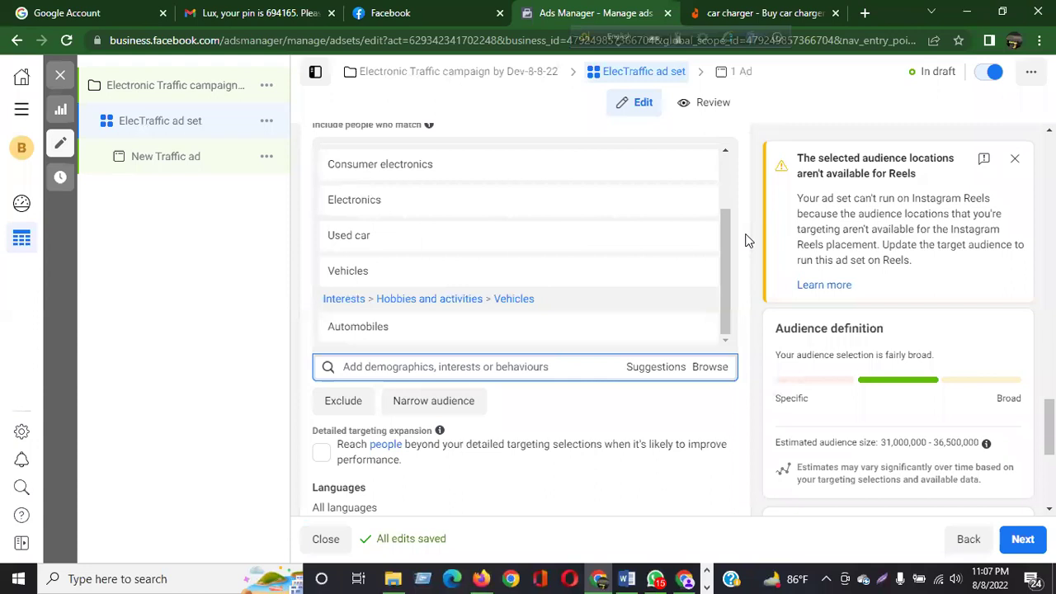
scroll(746, 240, "down", 2)
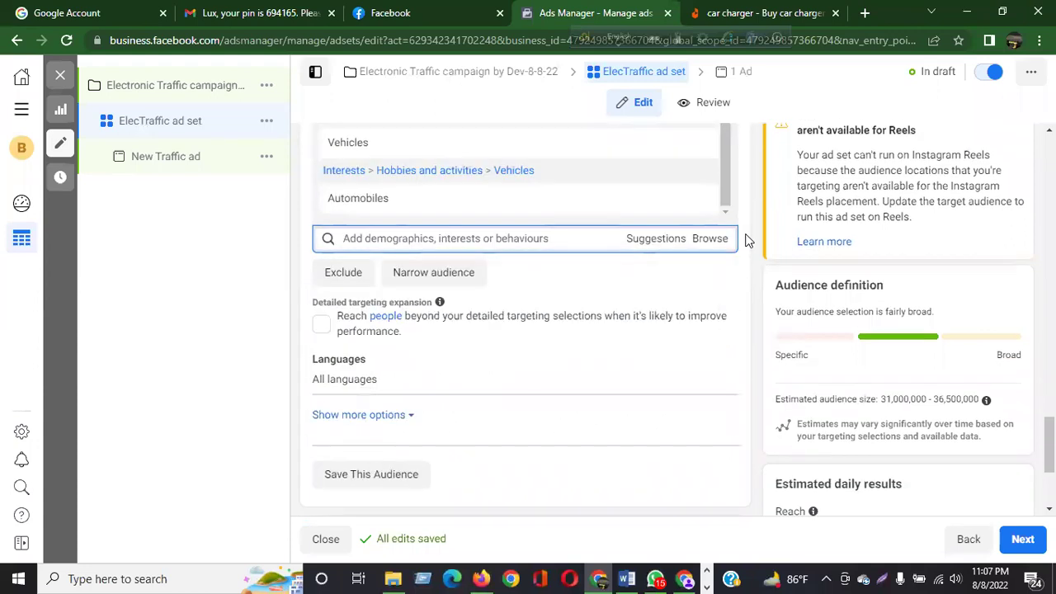
scroll(745, 240, "up", 4)
scroll(745, 240, "down", 2)
scroll(745, 241, "down", 2)
scroll(411, 303, "down", 2)
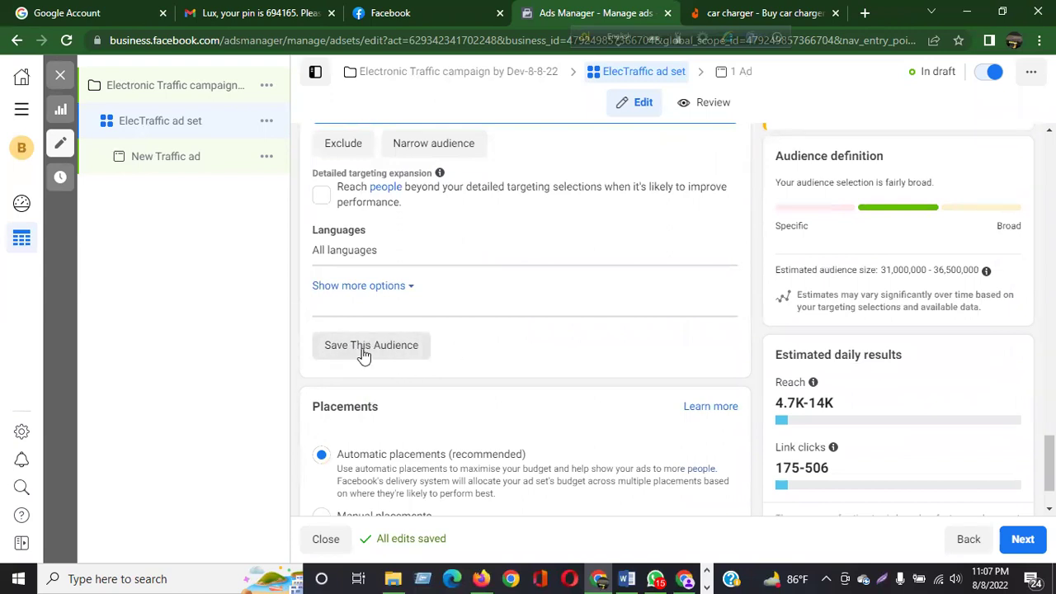
left_click(337, 350)
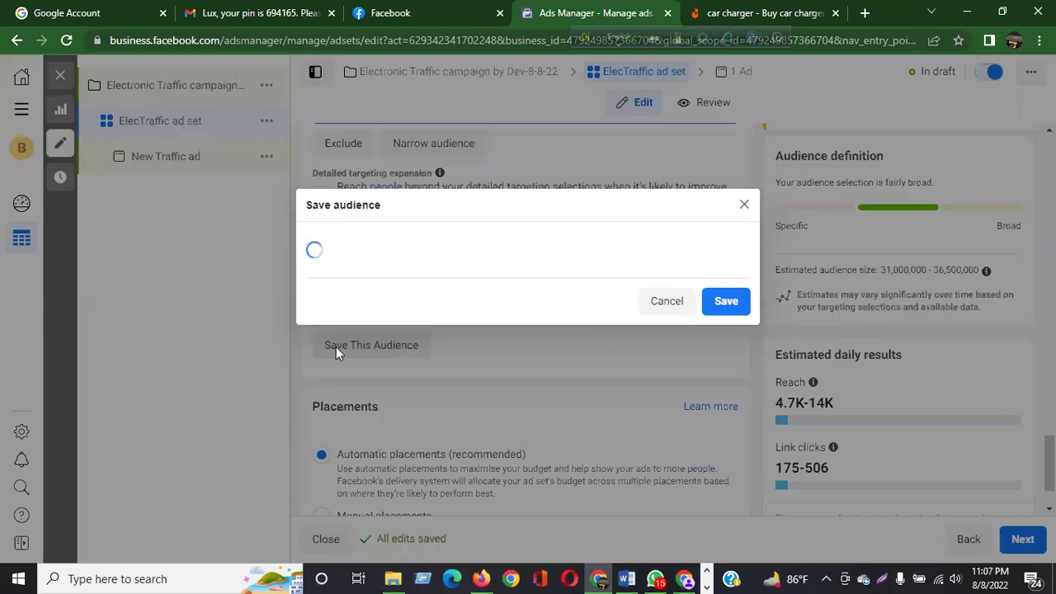
left_click_drag(495, 217, 422, 224)
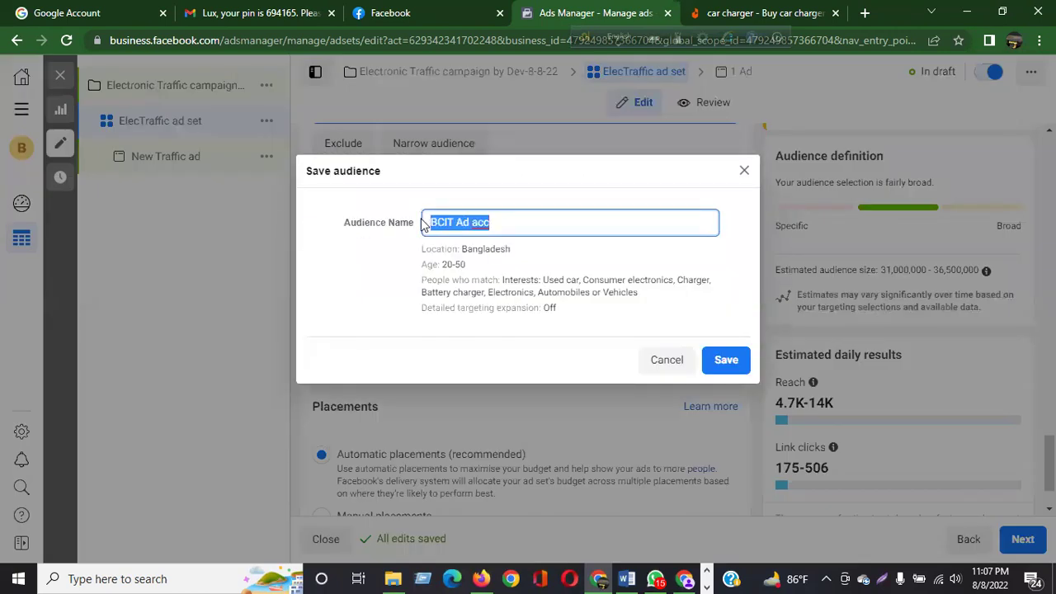
type("charger")
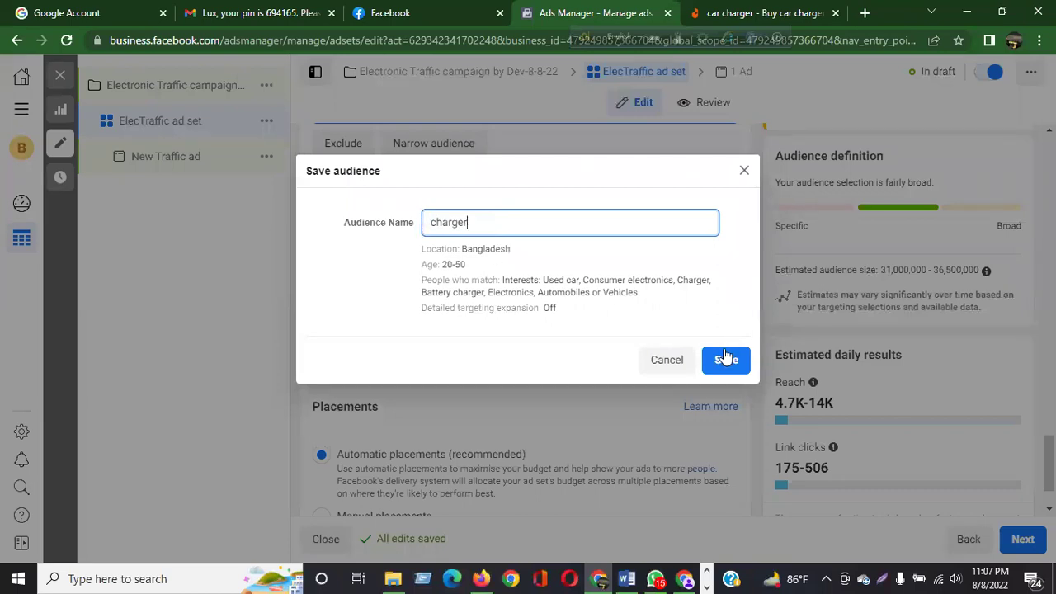
left_click(727, 360)
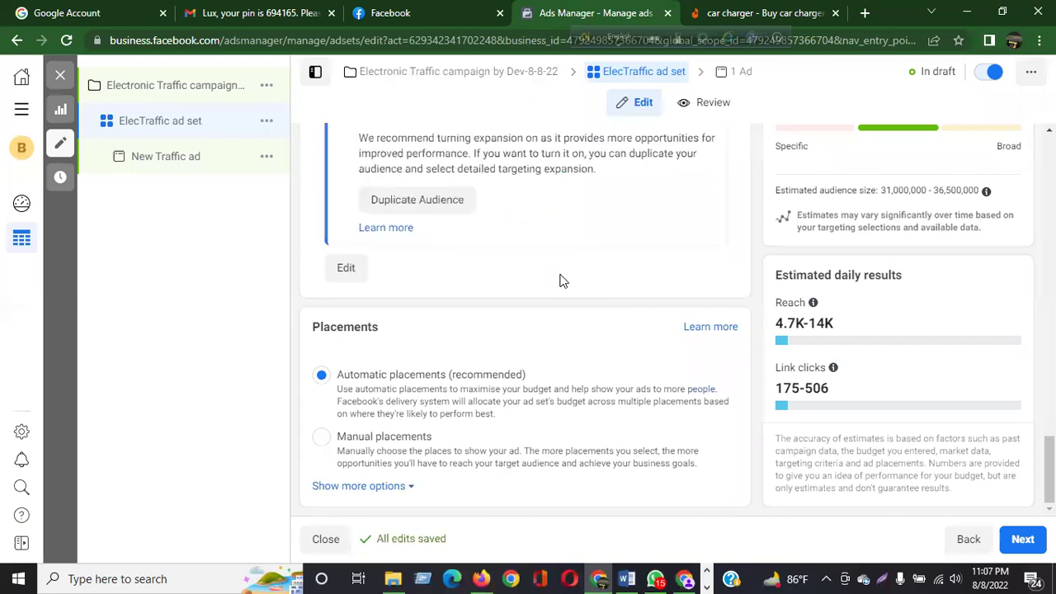
- Check the saved audience's summary and the list of saved audiences
scroll(521, 200, "up", 5)
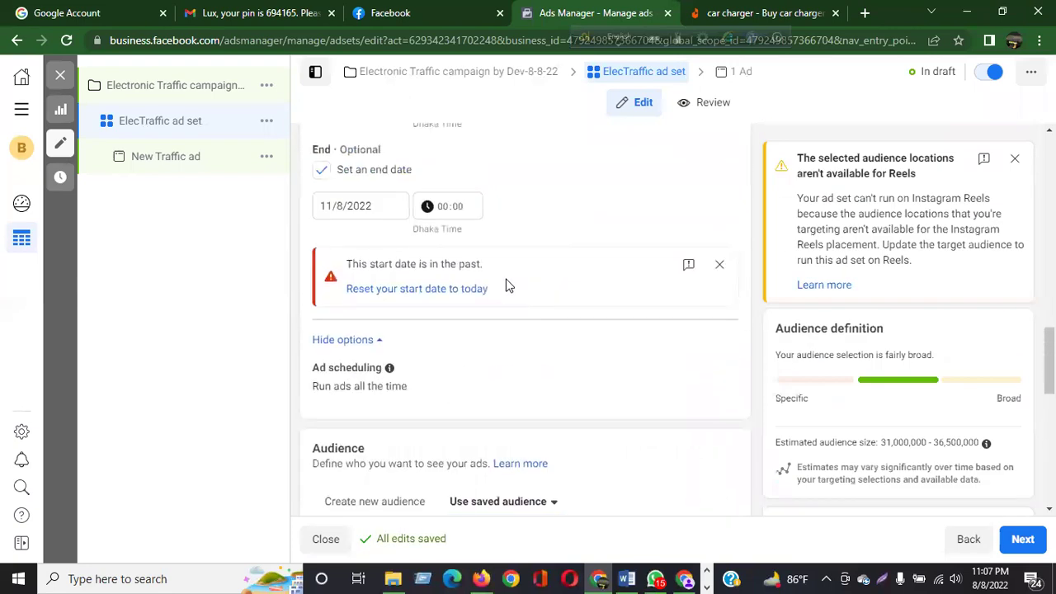
left_click(489, 252)
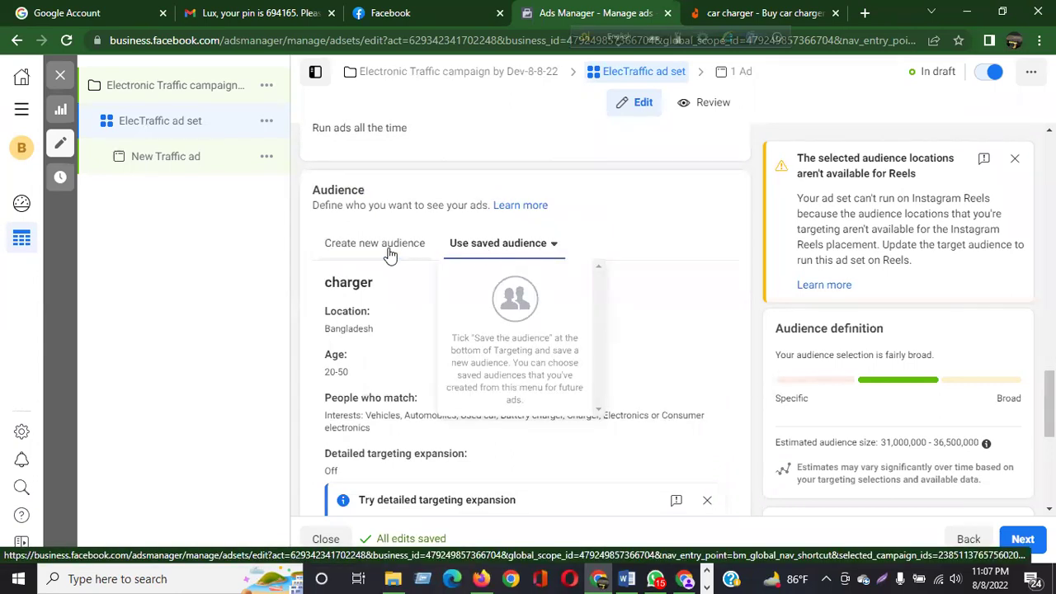
left_click(683, 248)
- Switch the ad set from automatic to manual placements
scroll(580, 290, "down", 5)
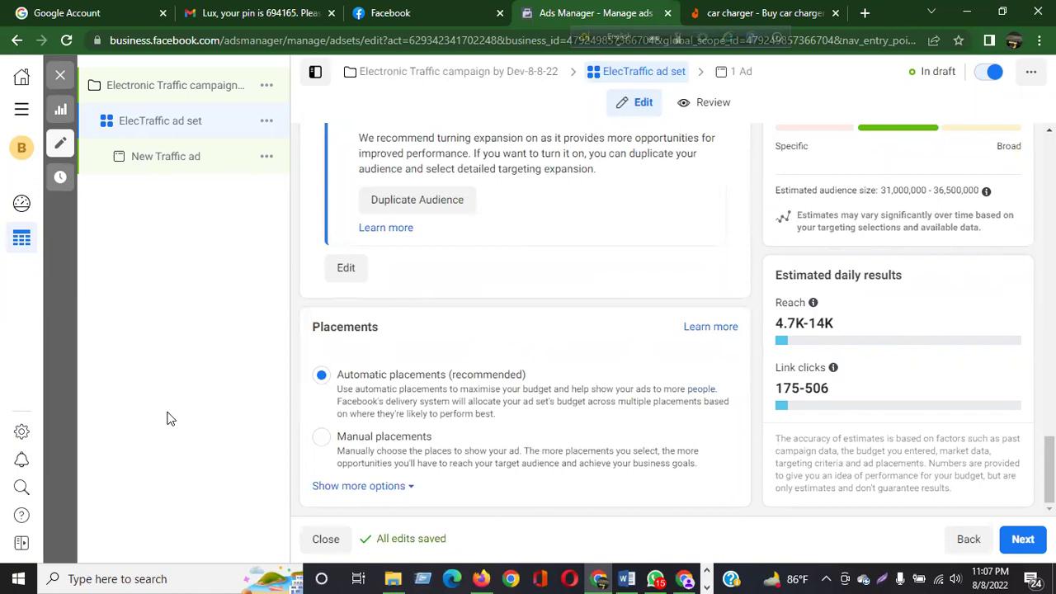
left_click(323, 441)
scroll(575, 281, "down", 2)
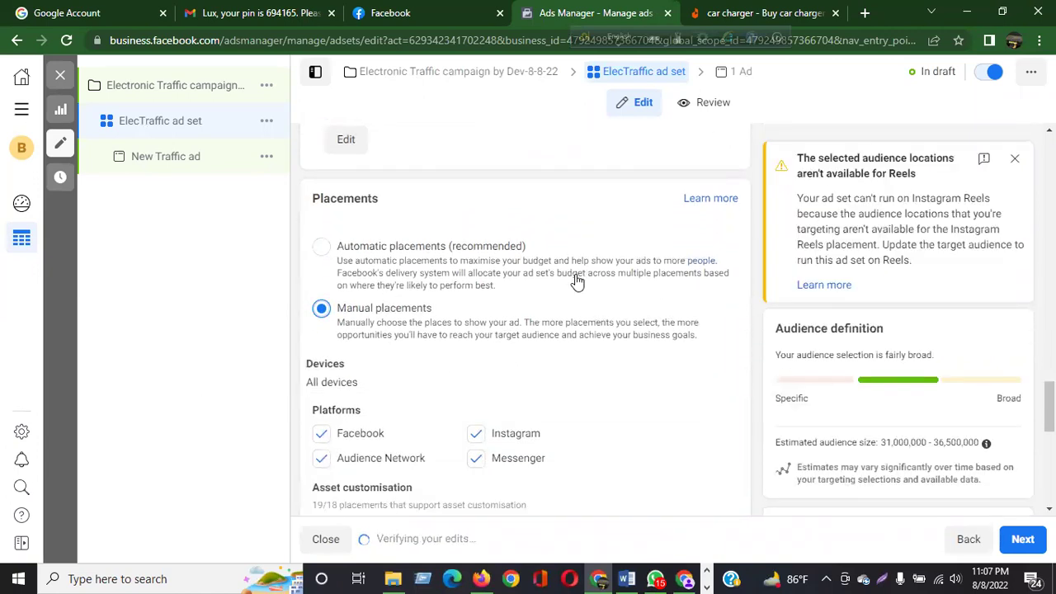
scroll(578, 281, "down", 2)
- Try excluding Instagram and Audience Network from the placement platforms, and turn both back on
left_click(476, 306)
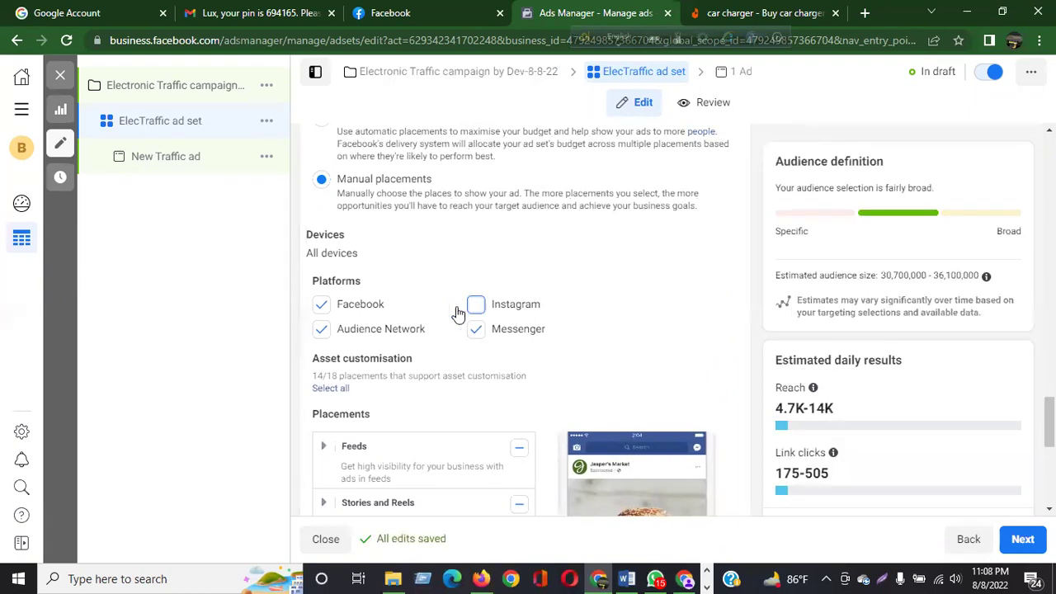
left_click(356, 336)
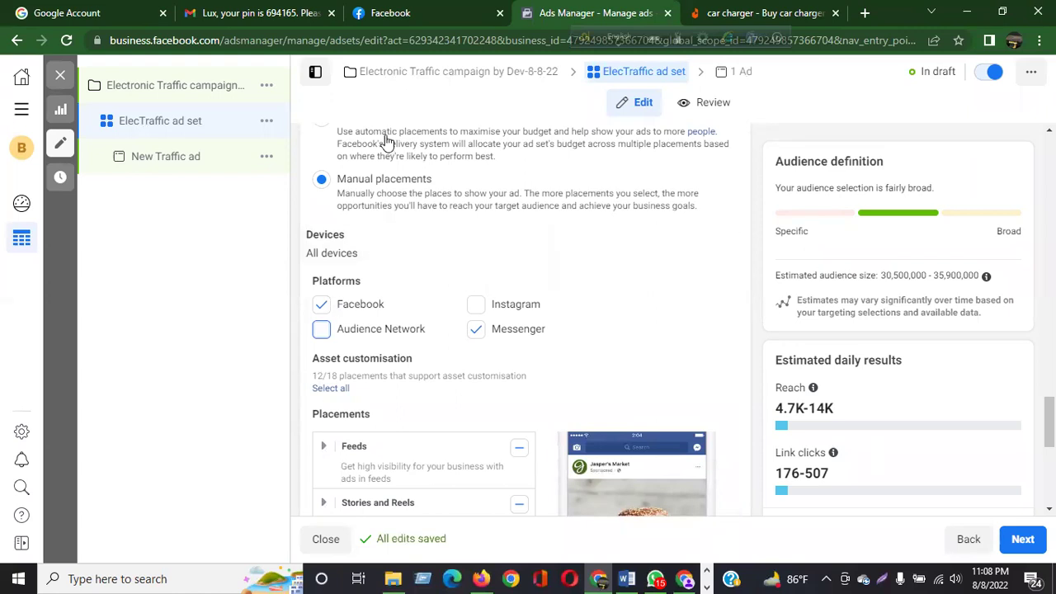
left_click(321, 329)
left_click(475, 305)
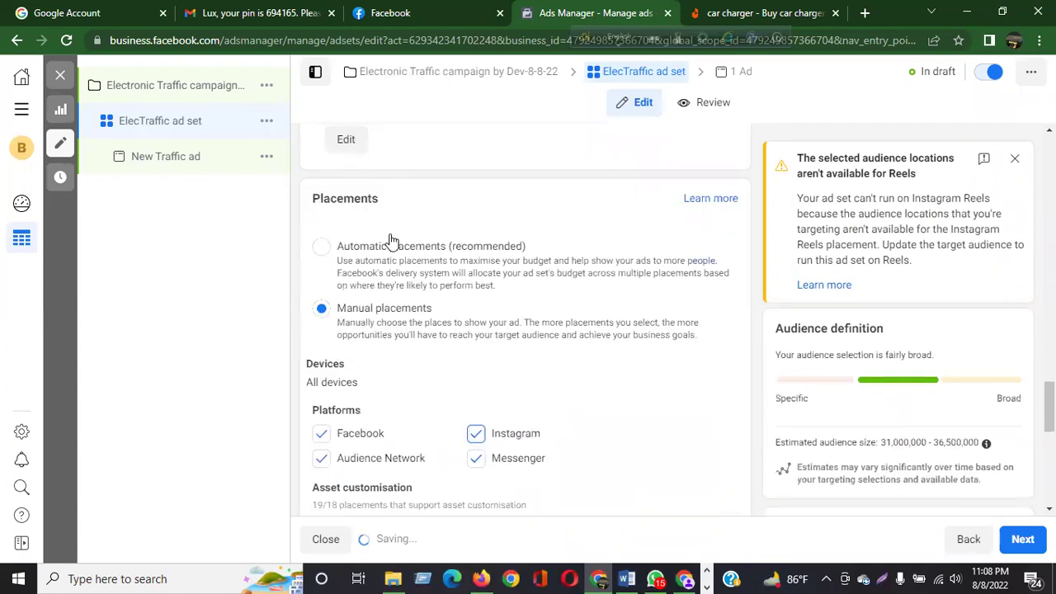
- Review the placements list and the rest of the ad set's settings, and continue to the ad level
scroll(391, 239, "down", 5)
scroll(391, 239, "down", 1)
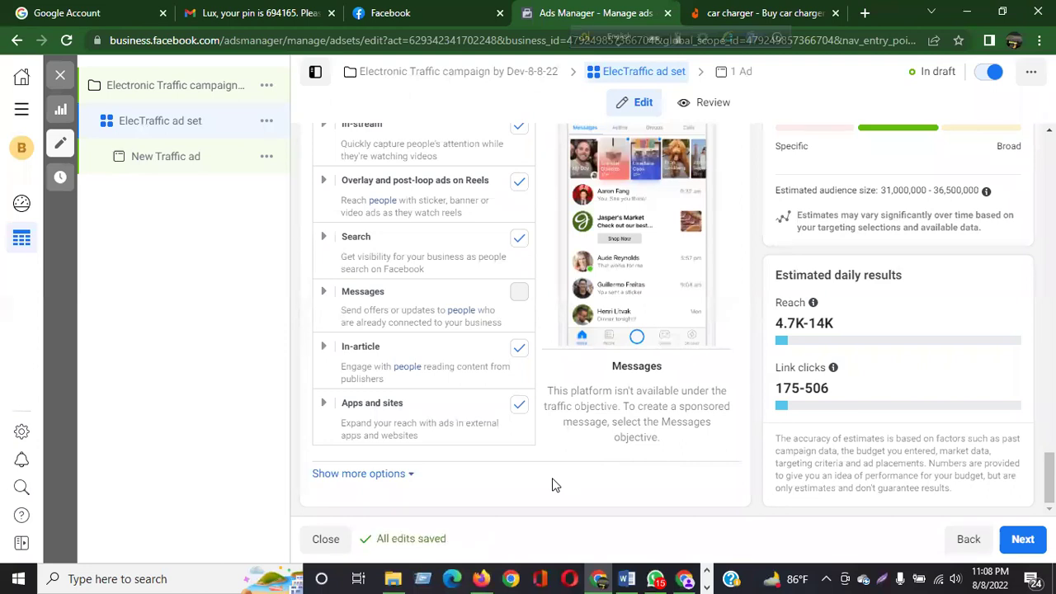
scroll(568, 404, "up", 10)
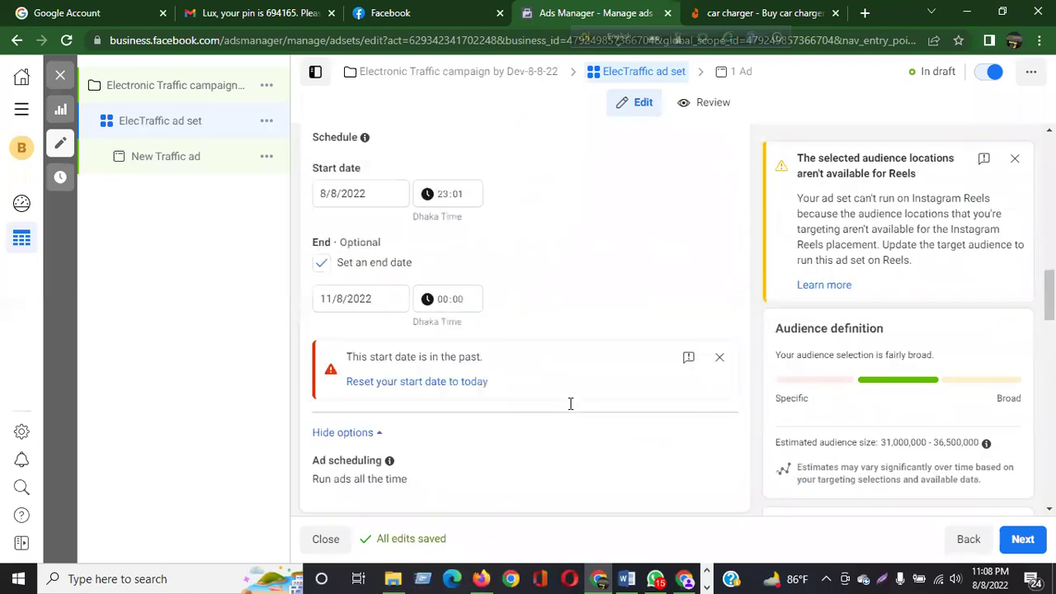
scroll(570, 404, "up", 10)
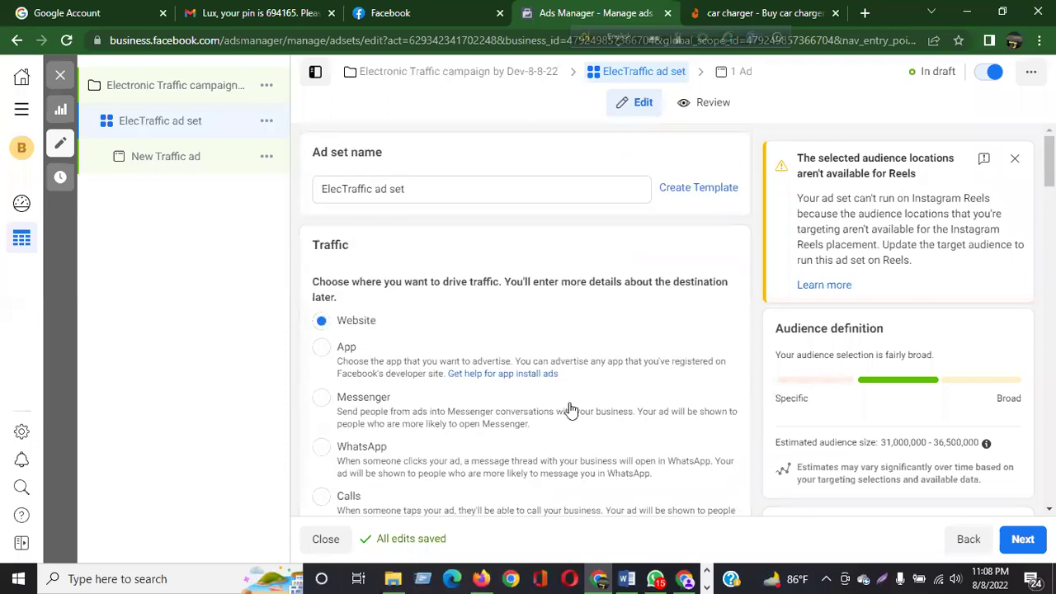
scroll(570, 408, "down", 20)
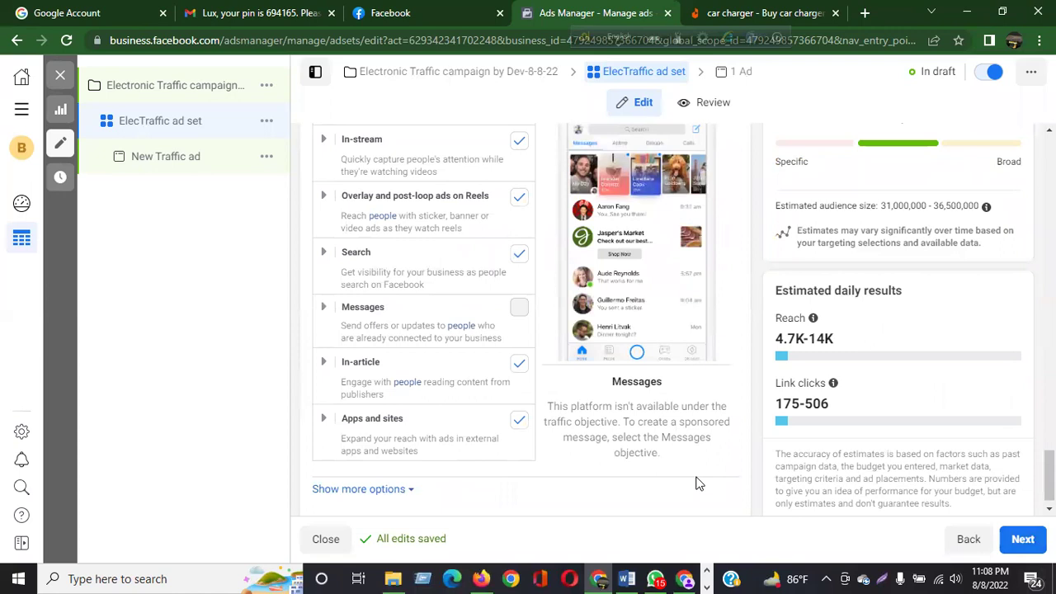
left_click(1022, 540)
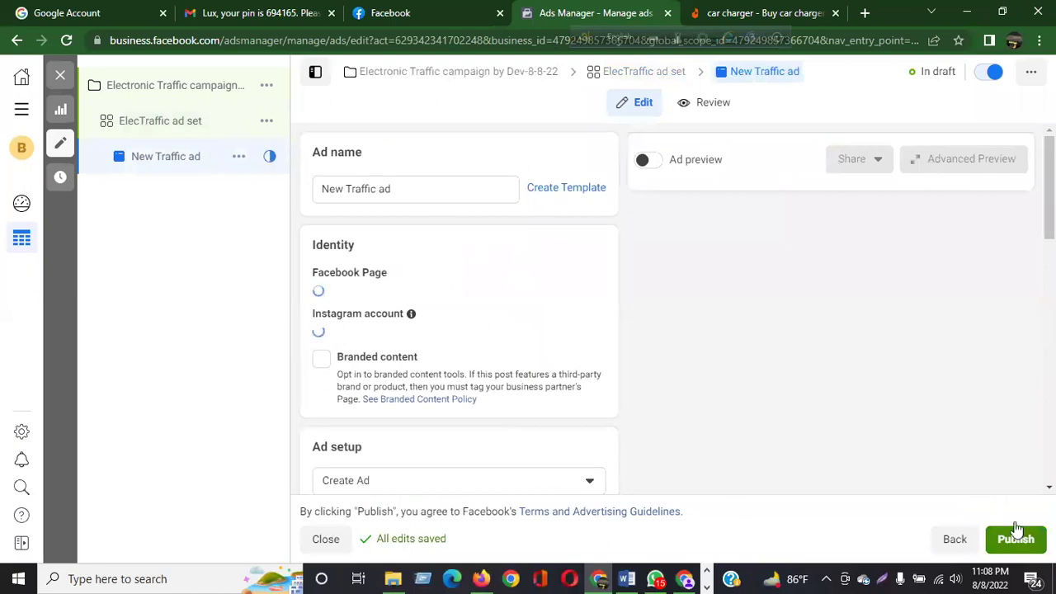
- Rename the ad as "Elec Traffic ad" and choose Service ABC as its Facebook Page
double_click(305, 190)
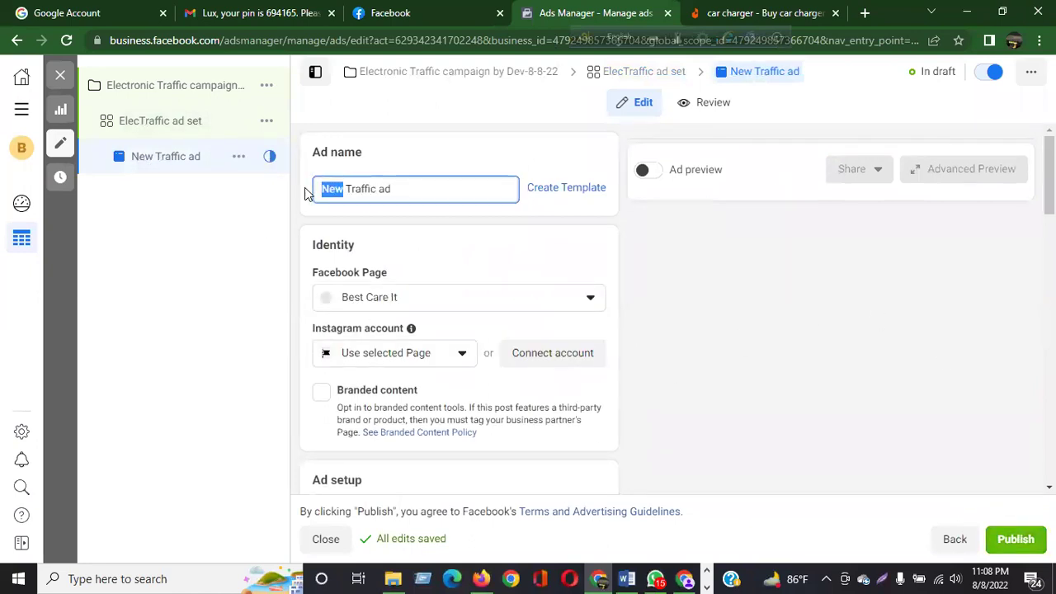
type("Elec")
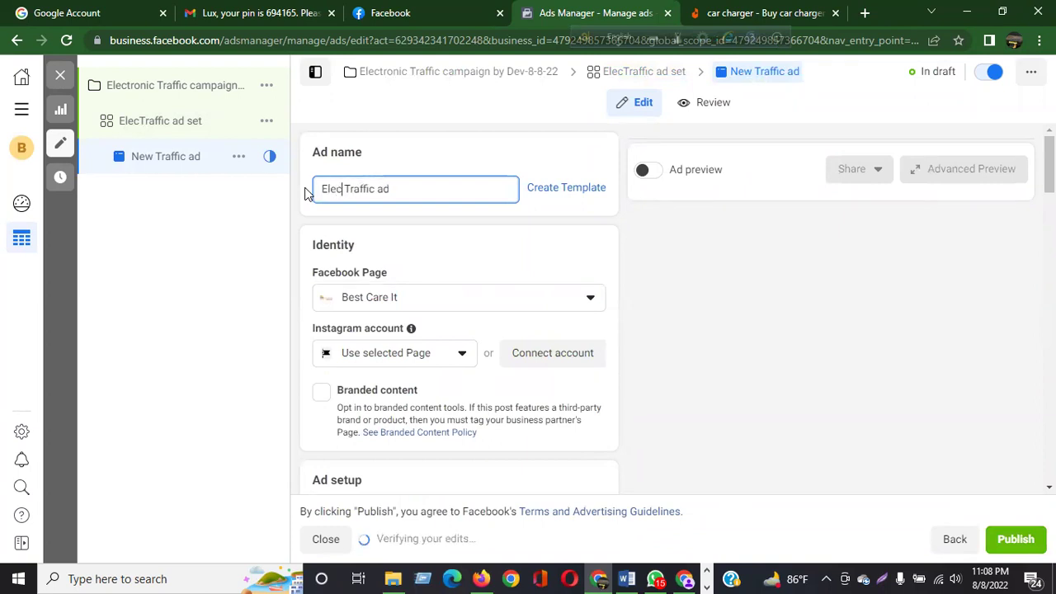
left_click_drag(397, 192, 317, 190)
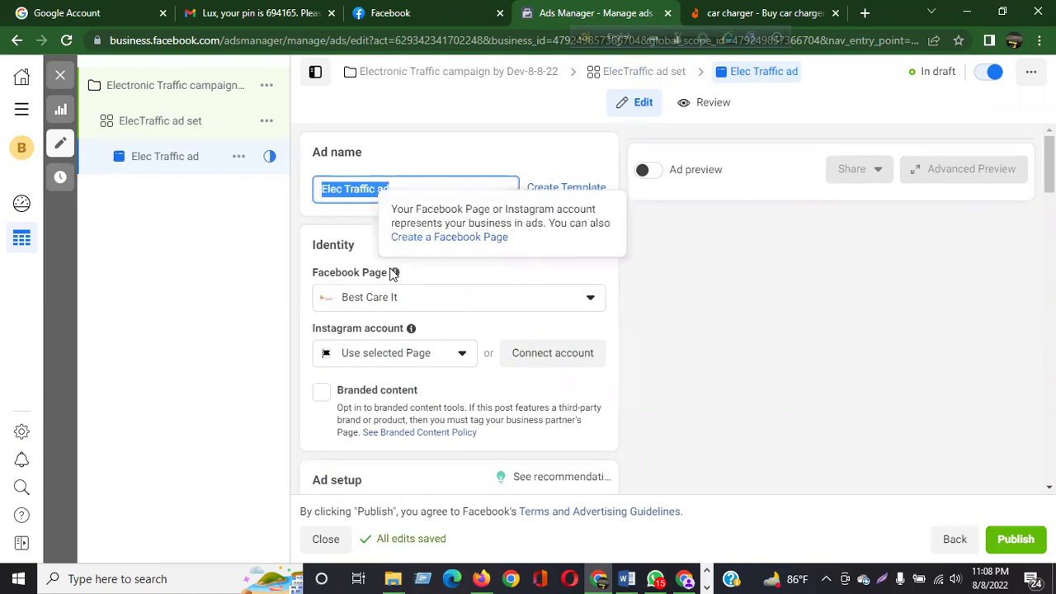
left_click(410, 307)
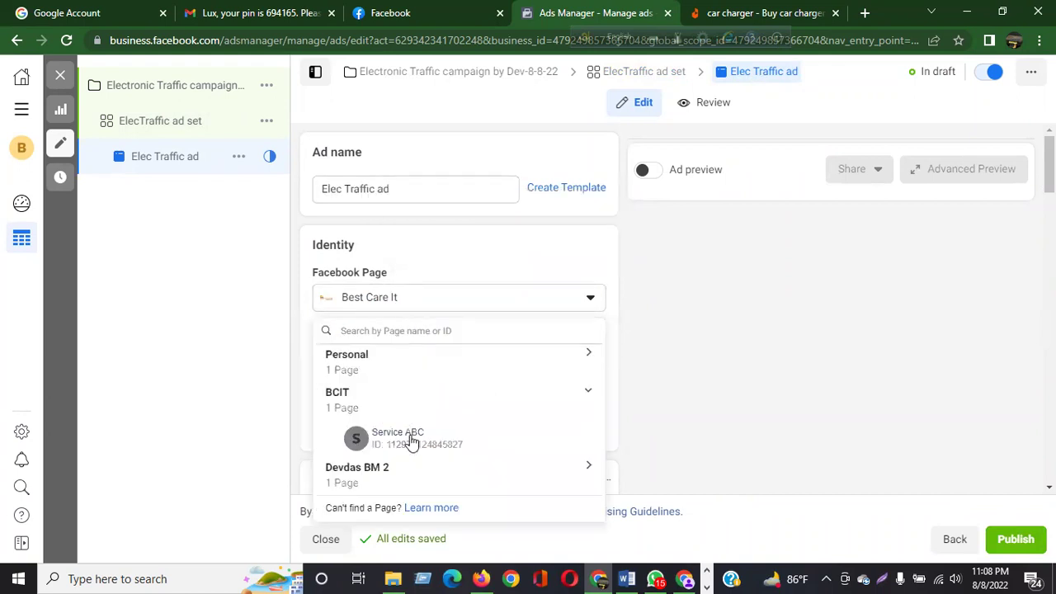
left_click(398, 439)
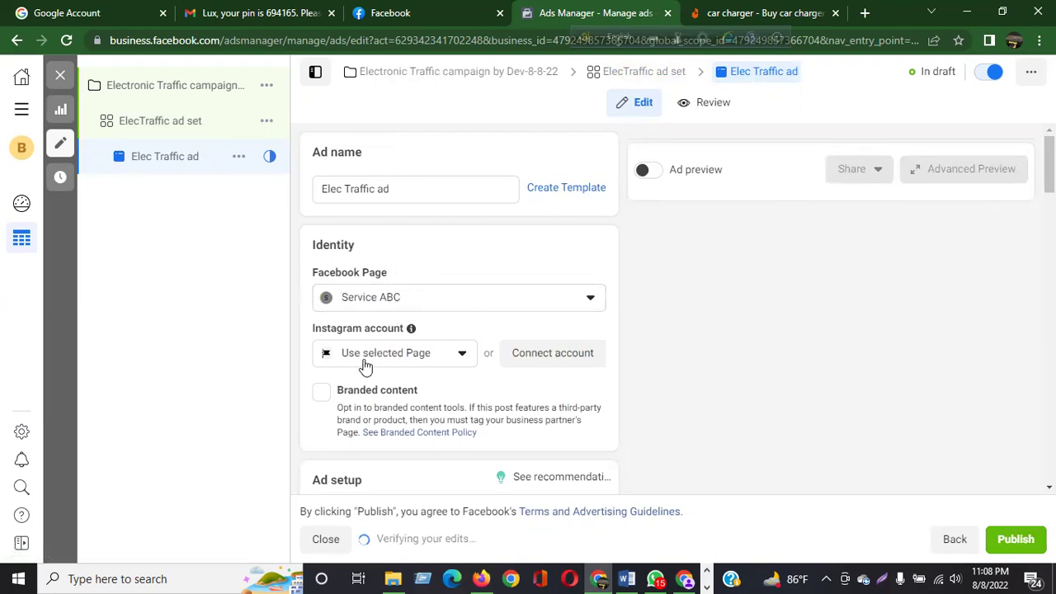
left_click_drag(388, 274, 344, 311)
- Check the Instagram account options for the ad and look over the ad setup section
left_click_drag(427, 335, 355, 331)
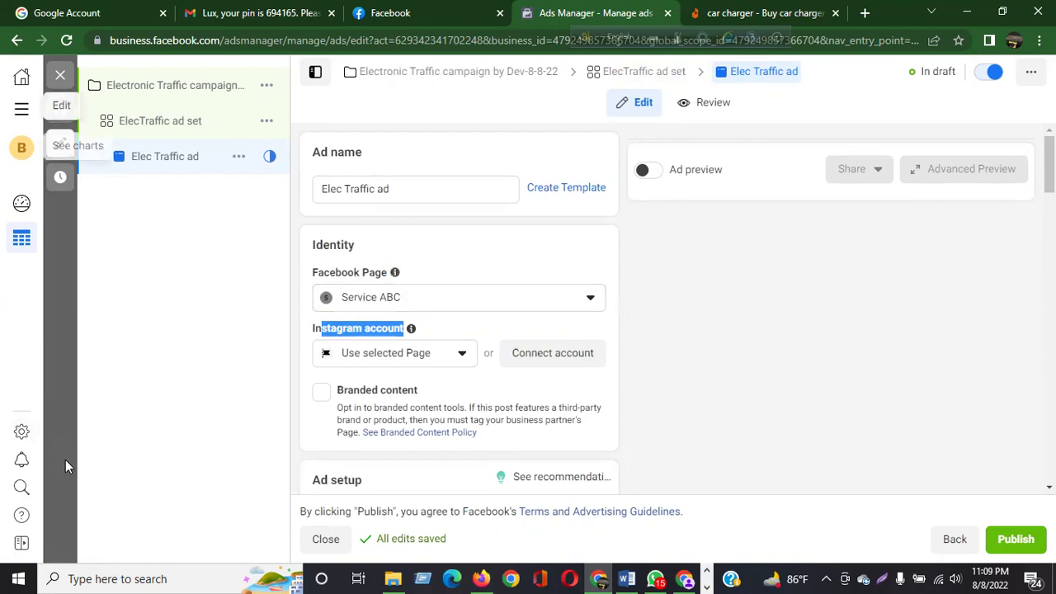
left_click(396, 356)
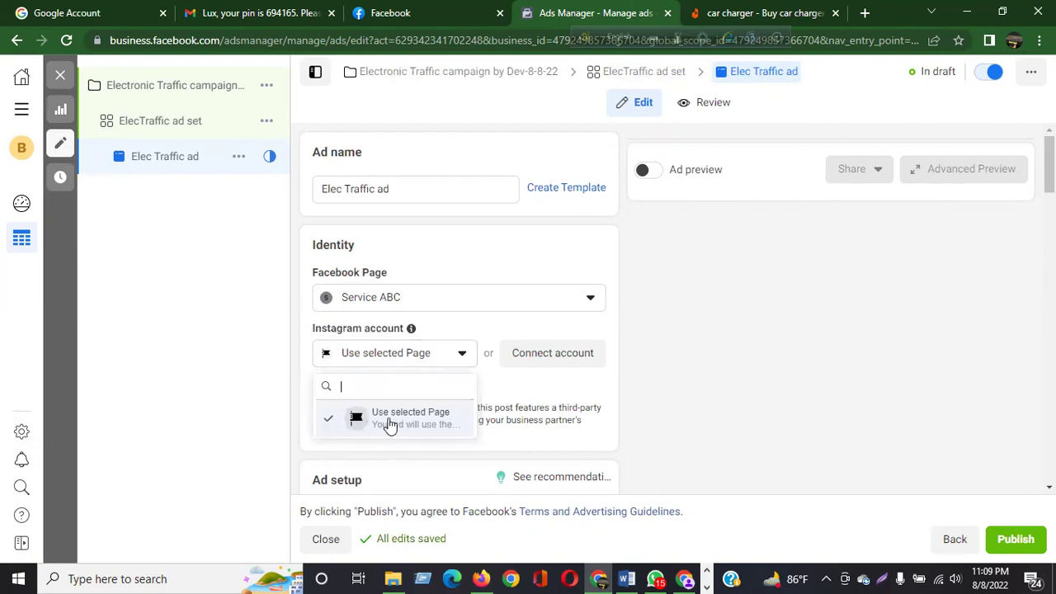
left_click(439, 259)
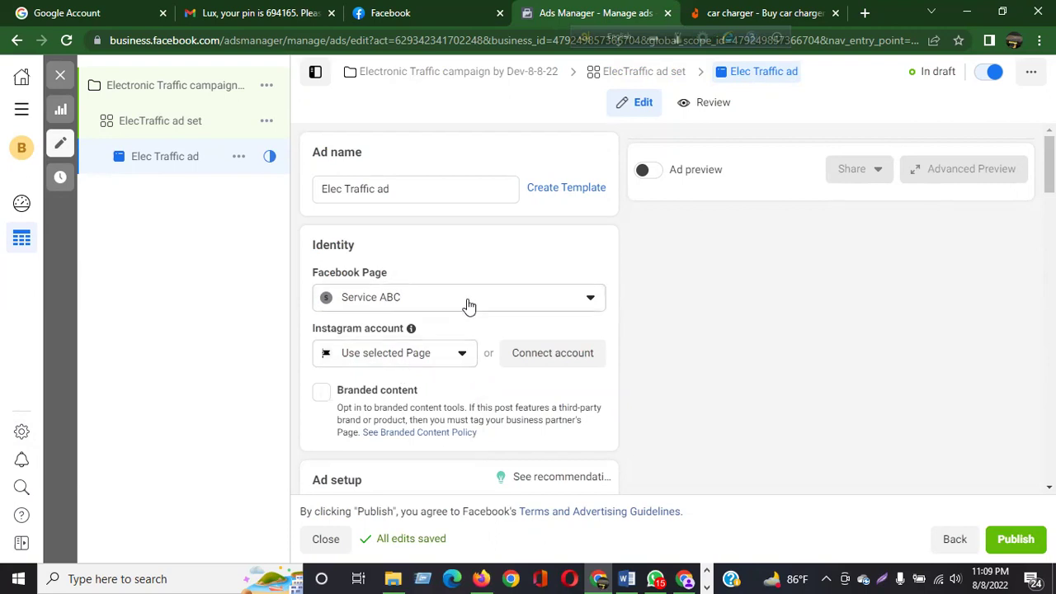
scroll(469, 306, "down", 2)
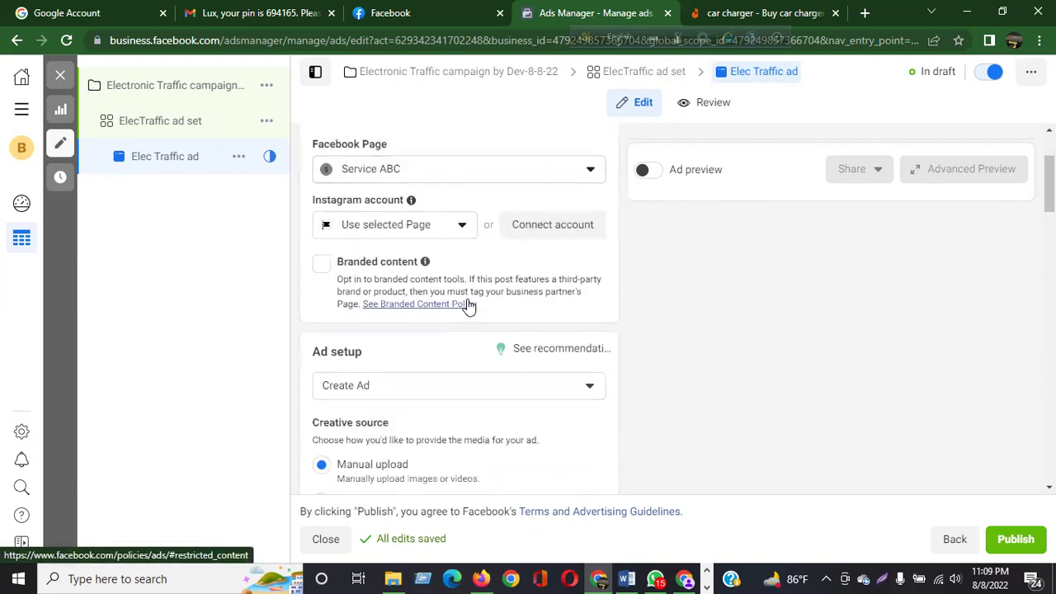
scroll(469, 306, "down", 1)
scroll(469, 307, "down", 1)
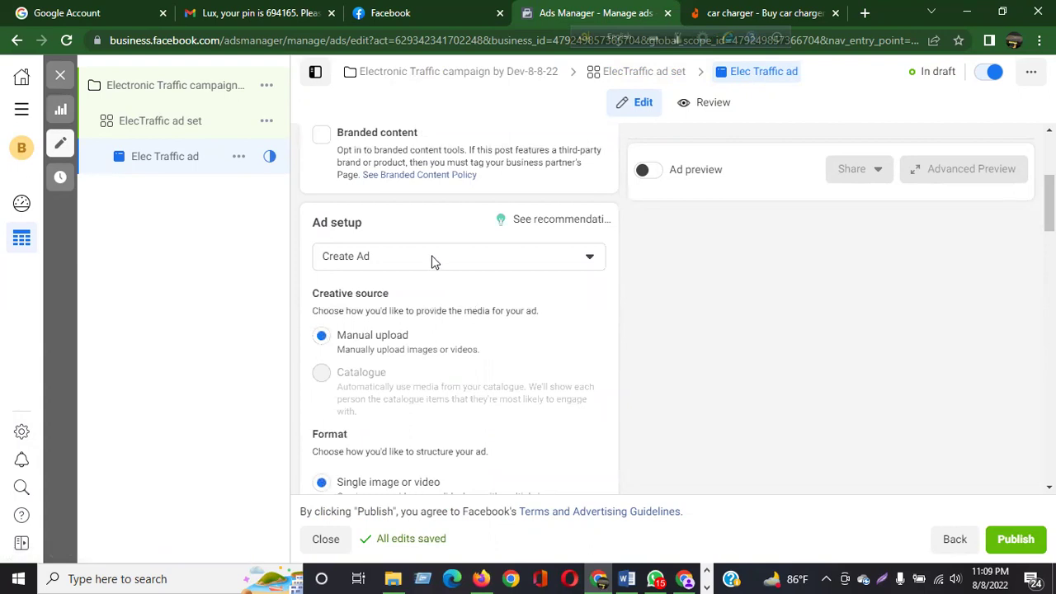
- Try Use existing post as the ad setup and look over the ad creative section it offers
left_click_drag(365, 223, 311, 226)
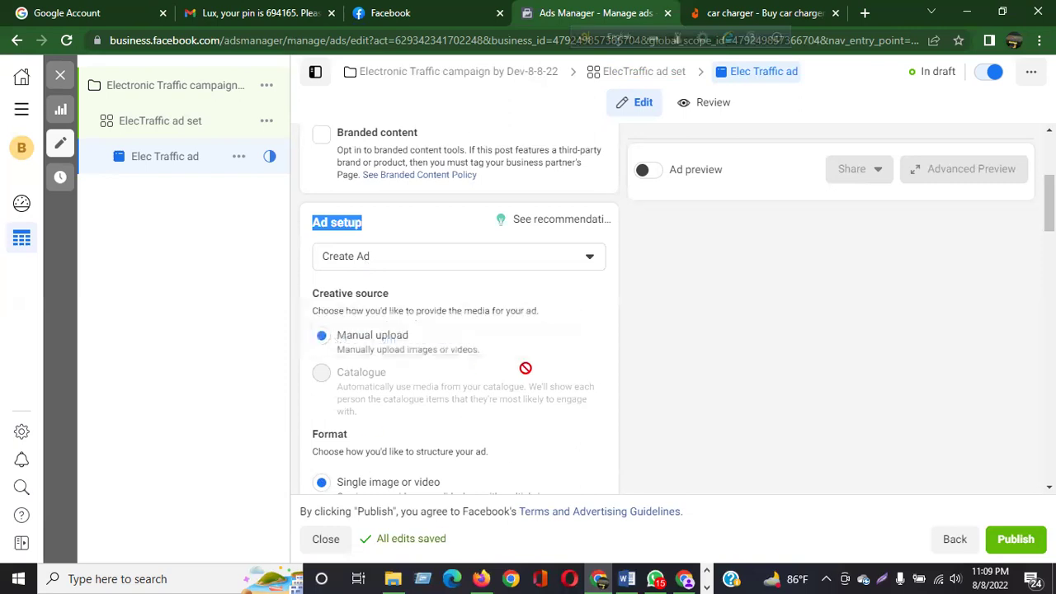
scroll(482, 432, "down", 2)
scroll(479, 432, "up", 3)
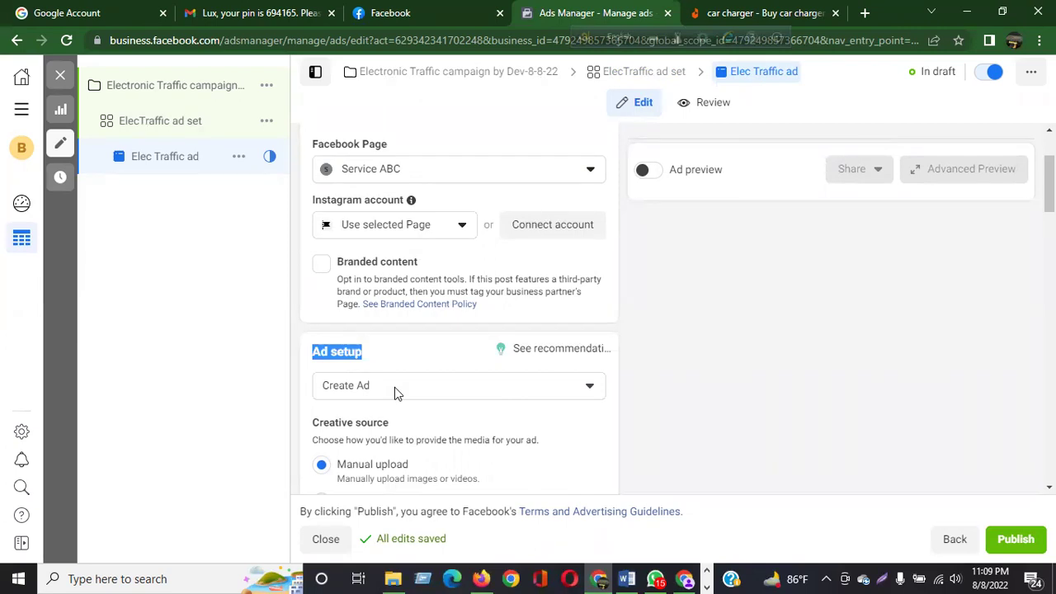
left_click(394, 387)
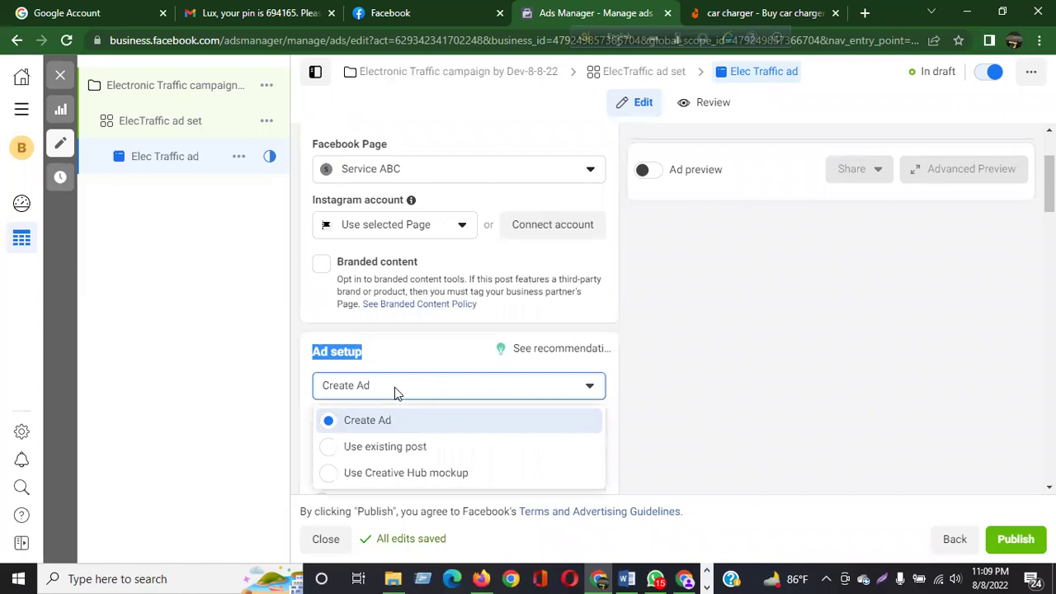
left_click(382, 453)
scroll(441, 394, "down", 5)
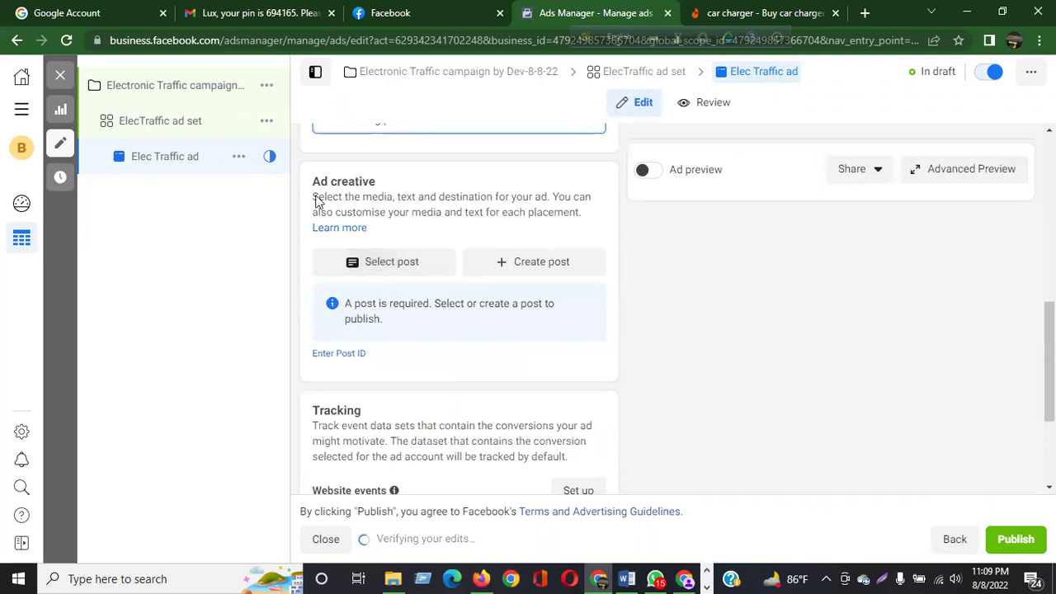
scroll(396, 240, "up", 2)
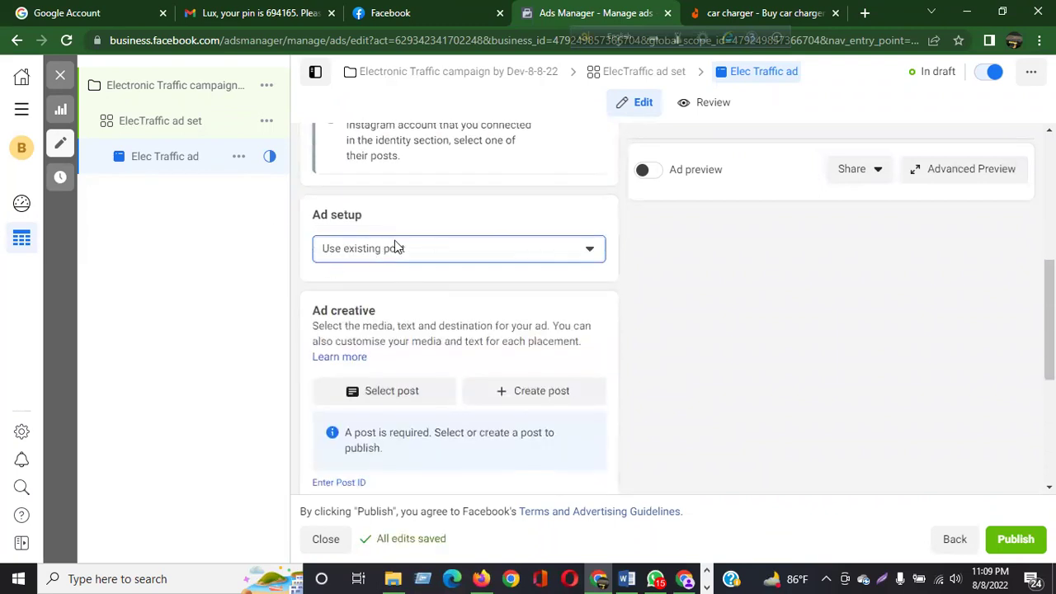
- Check the Facebook and Instagram posts available for the ad, and set the ad setup back to Create Ad
left_click(380, 396)
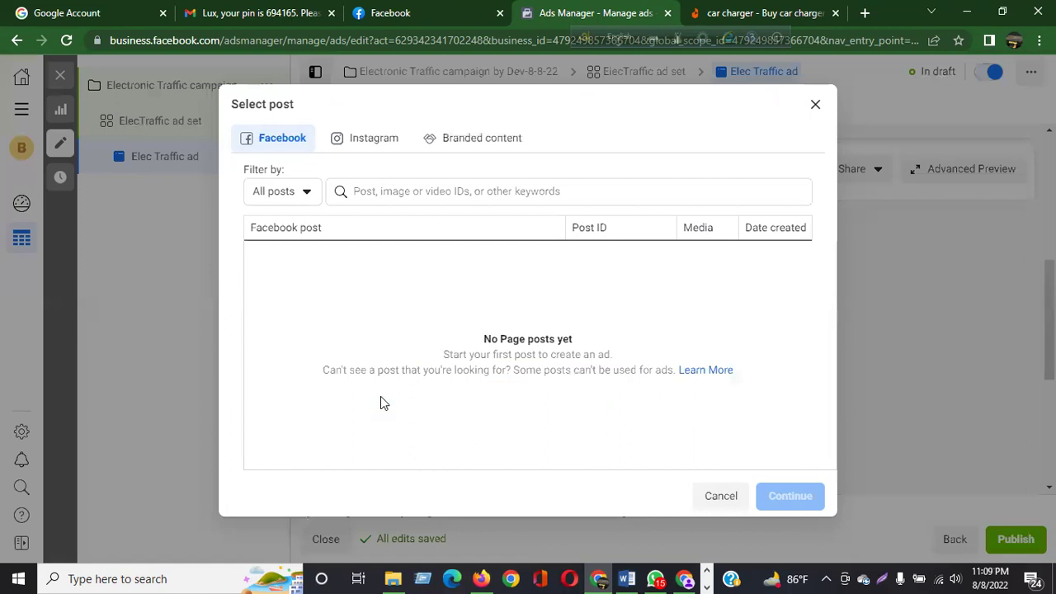
left_click(347, 137)
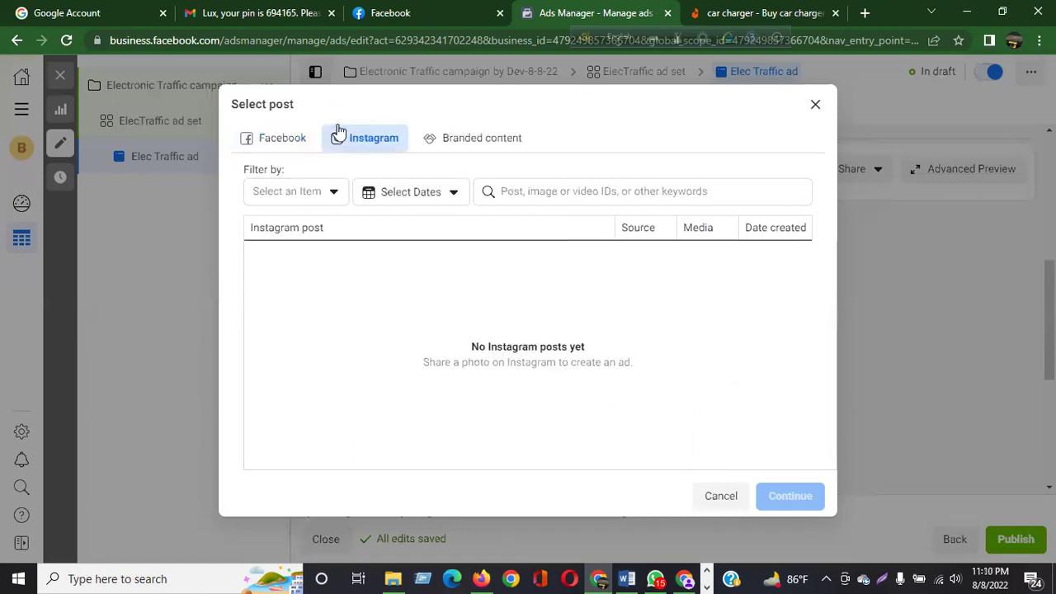
left_click(285, 137)
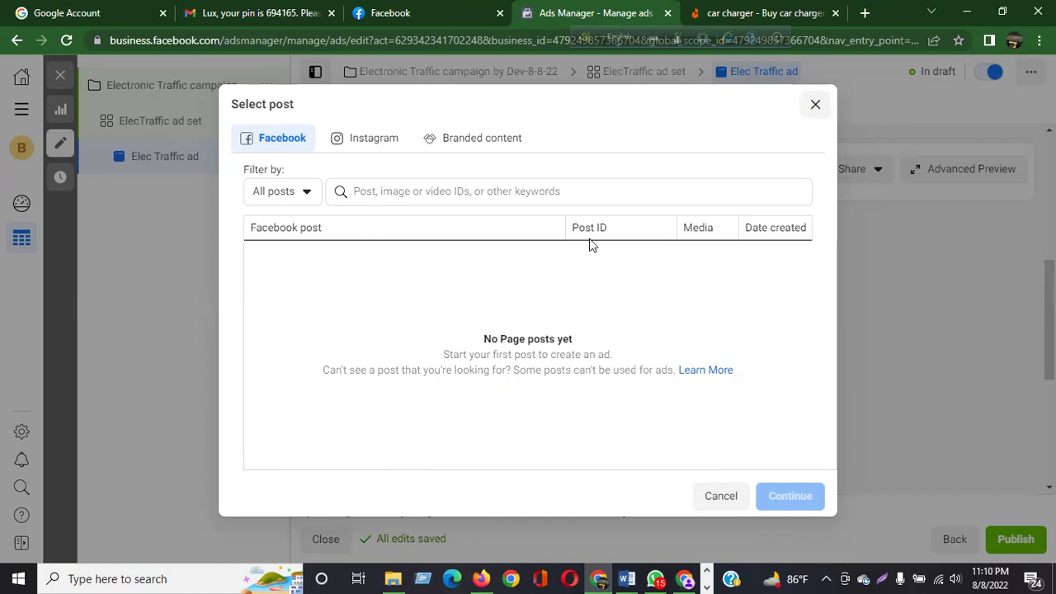
left_click(817, 107)
left_click(359, 254)
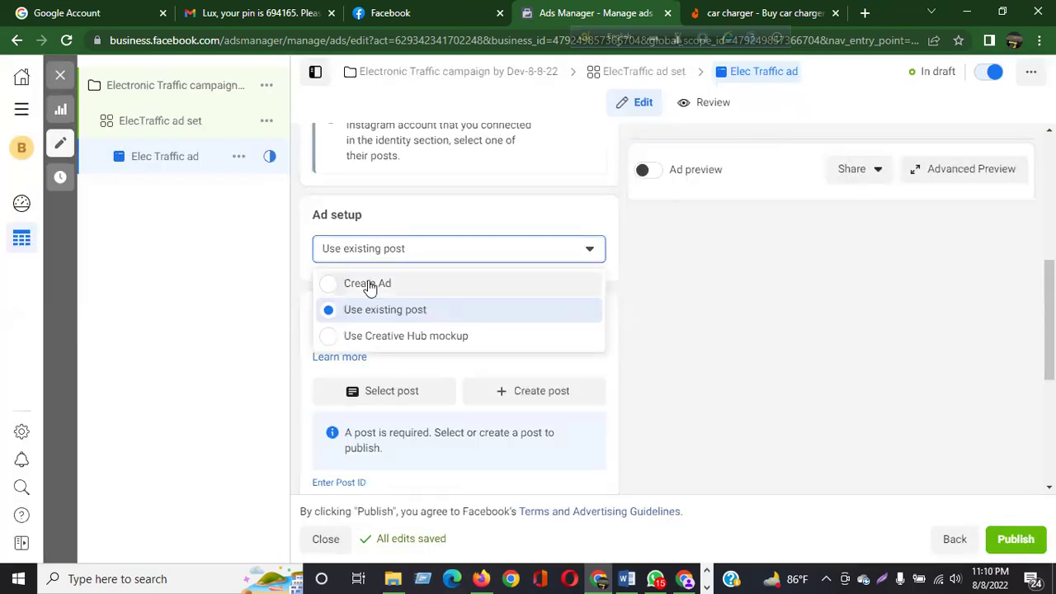
left_click(369, 285)
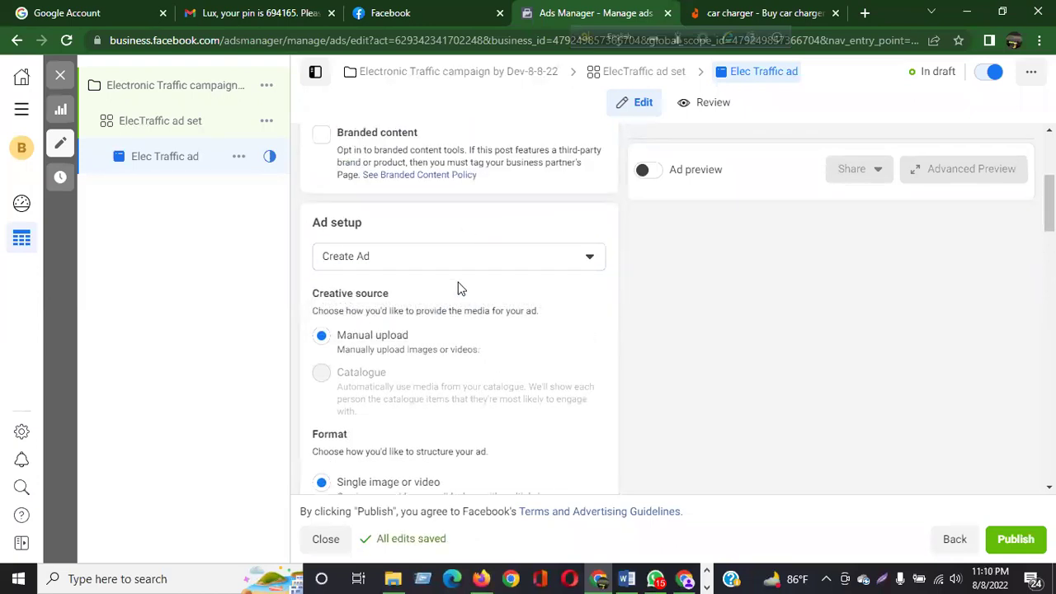
- Review the ad's creative source, format options and ad creative section
scroll(460, 288, "down", 2)
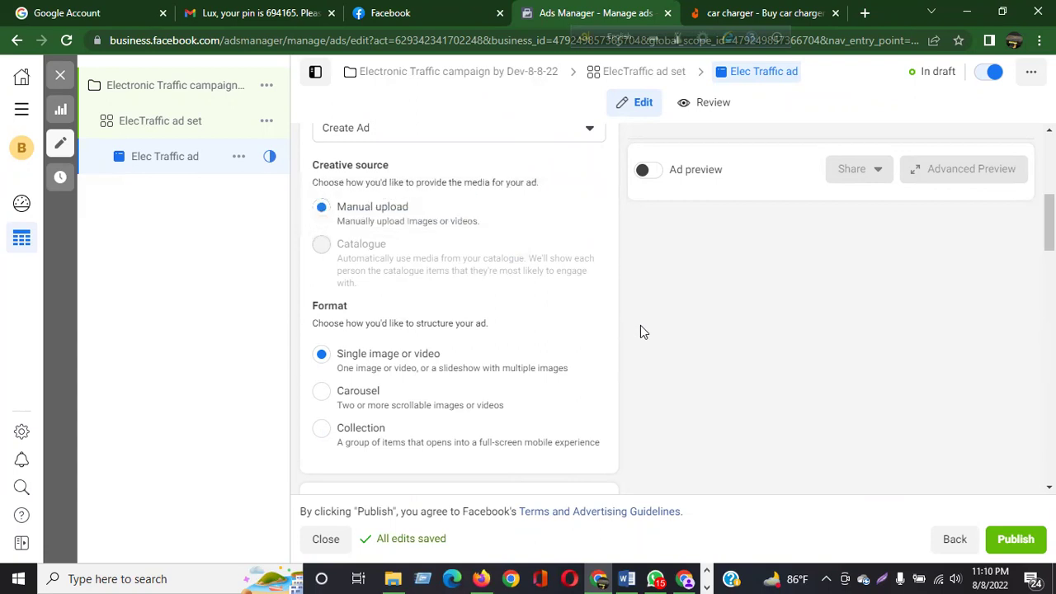
scroll(642, 330, "down", 2)
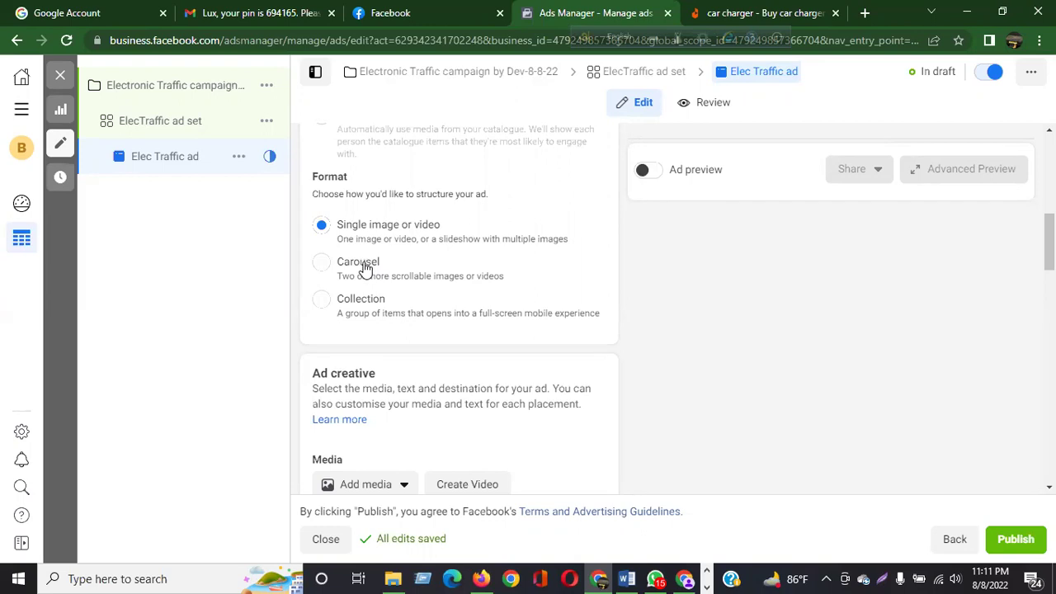
scroll(437, 310, "down", 2)
scroll(439, 311, "up", 2)
scroll(372, 229, "down", 2)
scroll(374, 228, "down", 2)
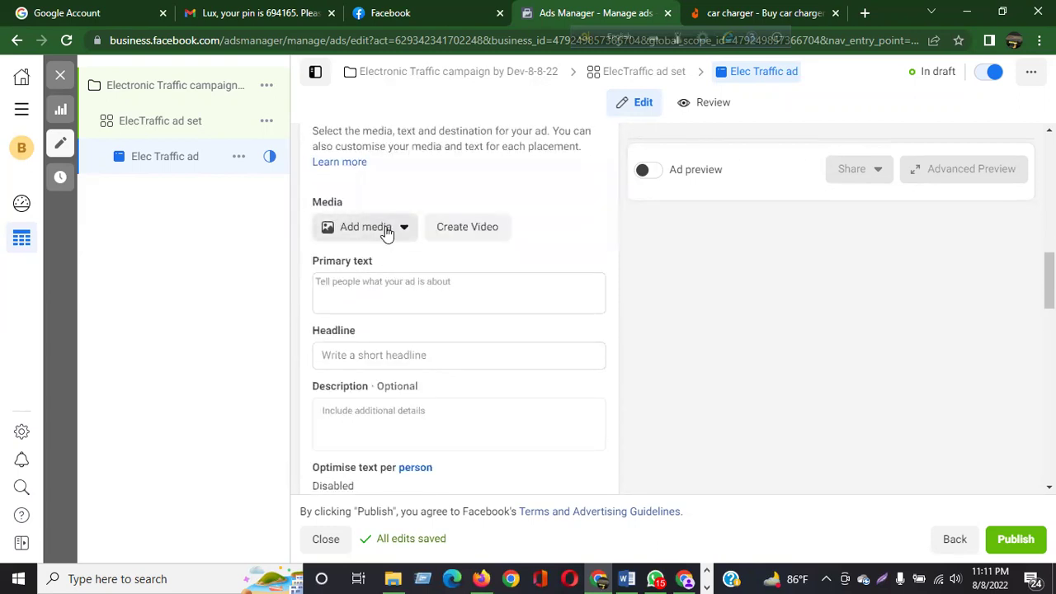
- Examine the primary text, headline, description and call-to-action fields for the Single image or video format, and compare the format options
left_click(345, 291)
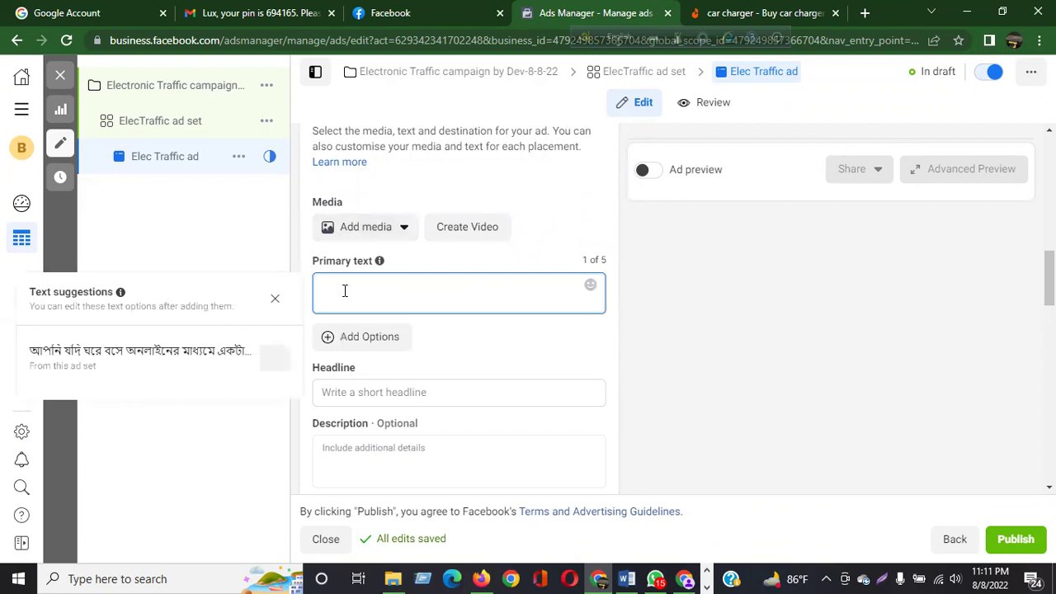
left_click(215, 249)
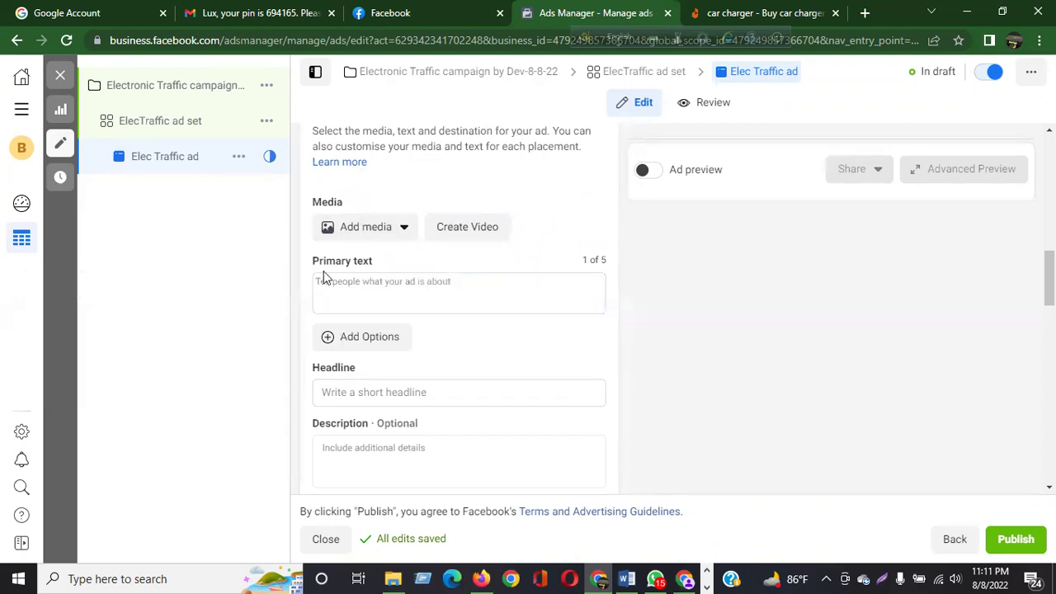
left_click(437, 285)
left_click(433, 392)
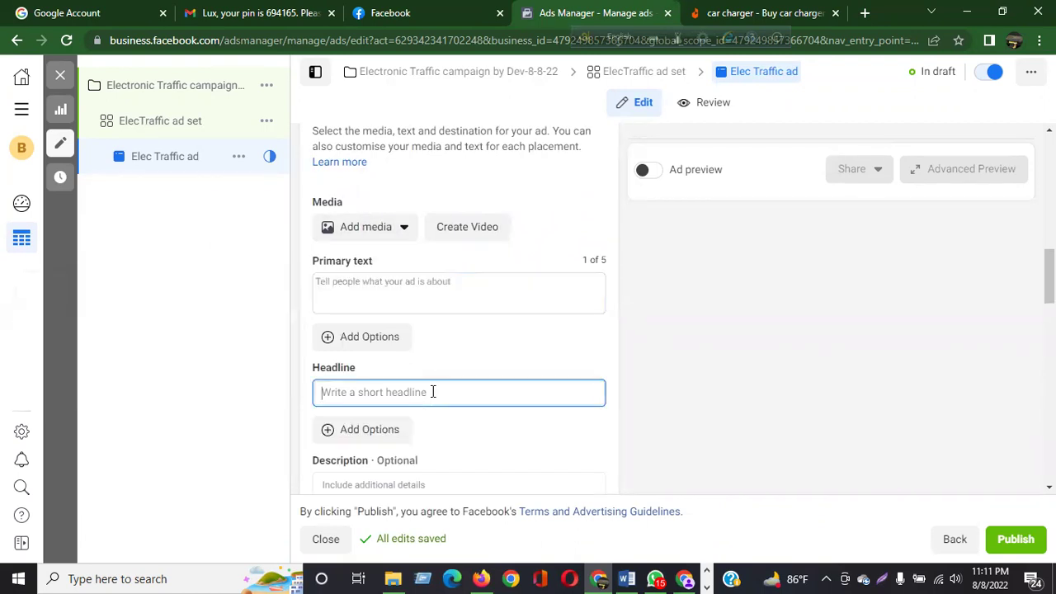
scroll(478, 322, "down", 3)
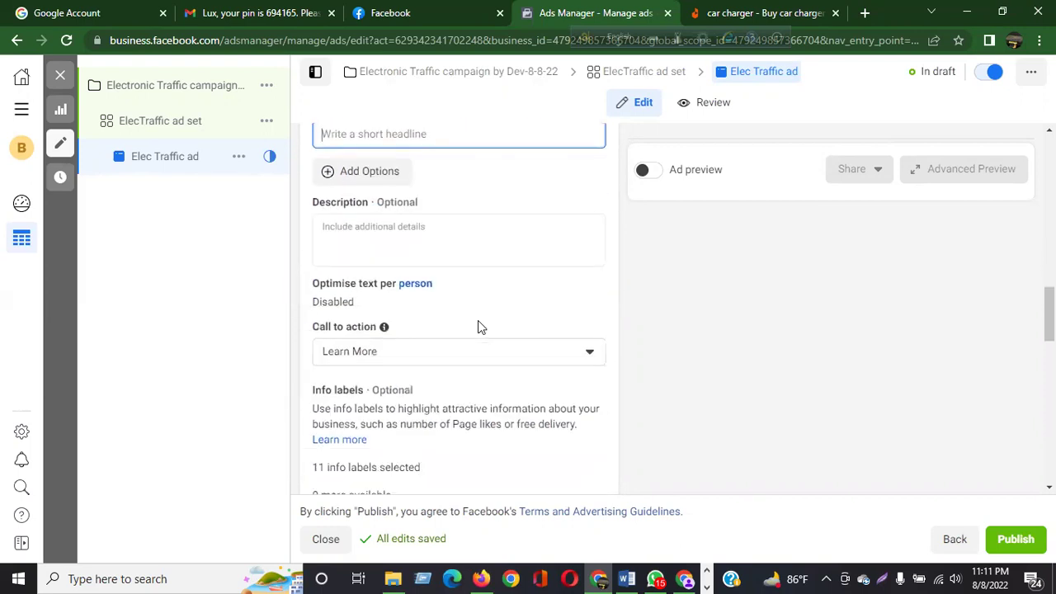
scroll(478, 322, "up", 3)
scroll(478, 322, "up", 2)
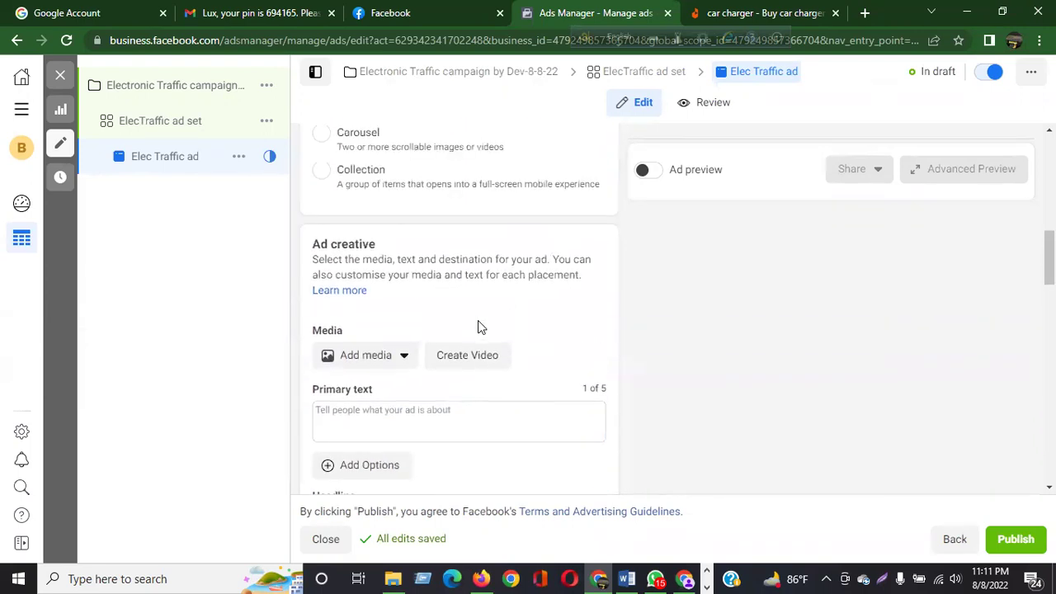
scroll(482, 328, "up", 2)
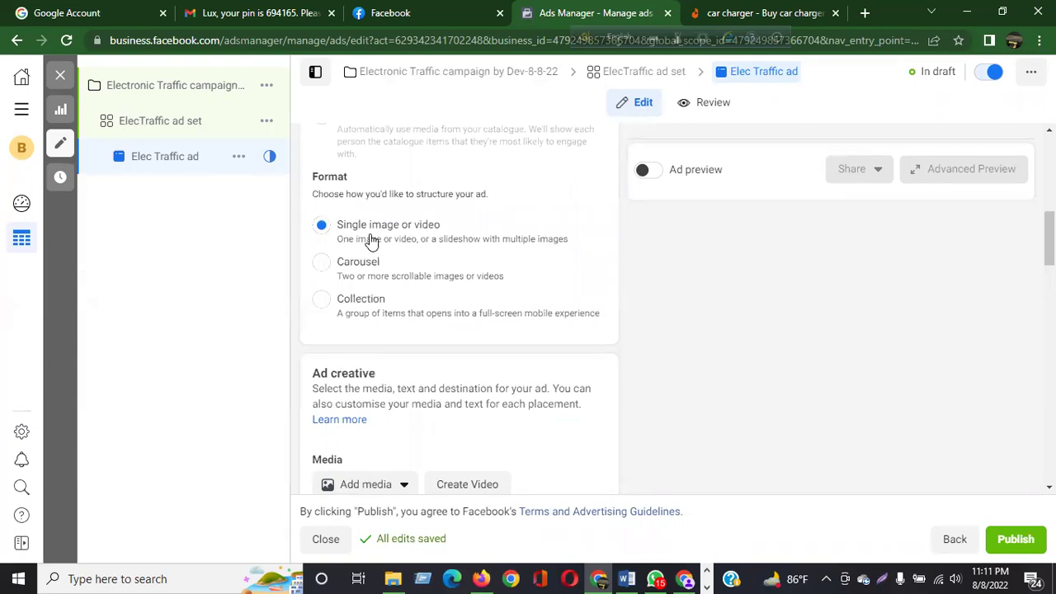
scroll(391, 299, "down", 4)
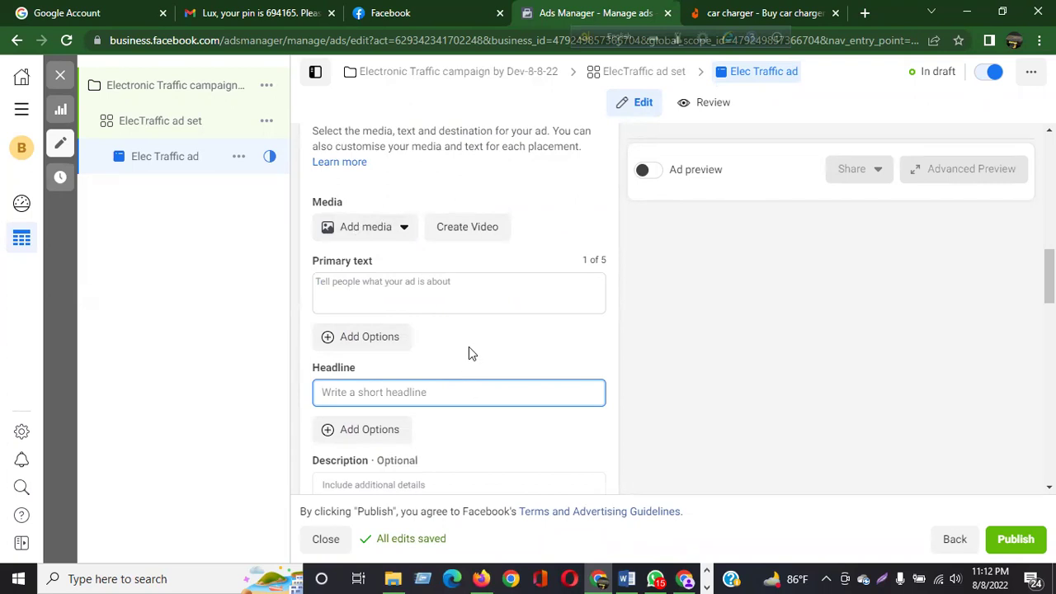
scroll(421, 334, "up", 2)
scroll(422, 332, "up", 2)
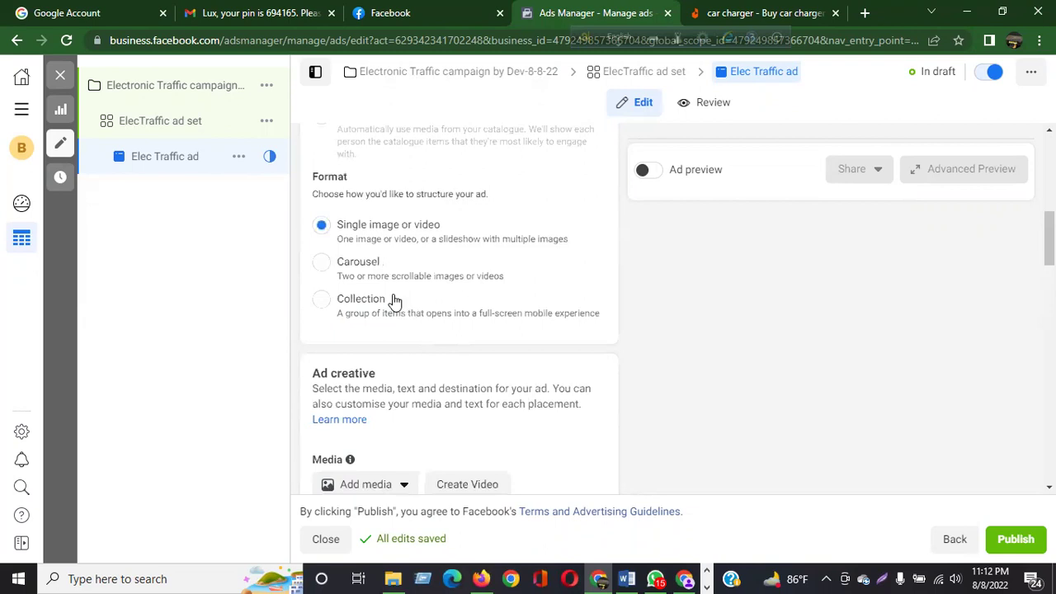
- Try the Carousel format and look over its cards, optimisations, primary text and call-to-action settings
left_click(323, 262)
scroll(431, 321, "down", 2)
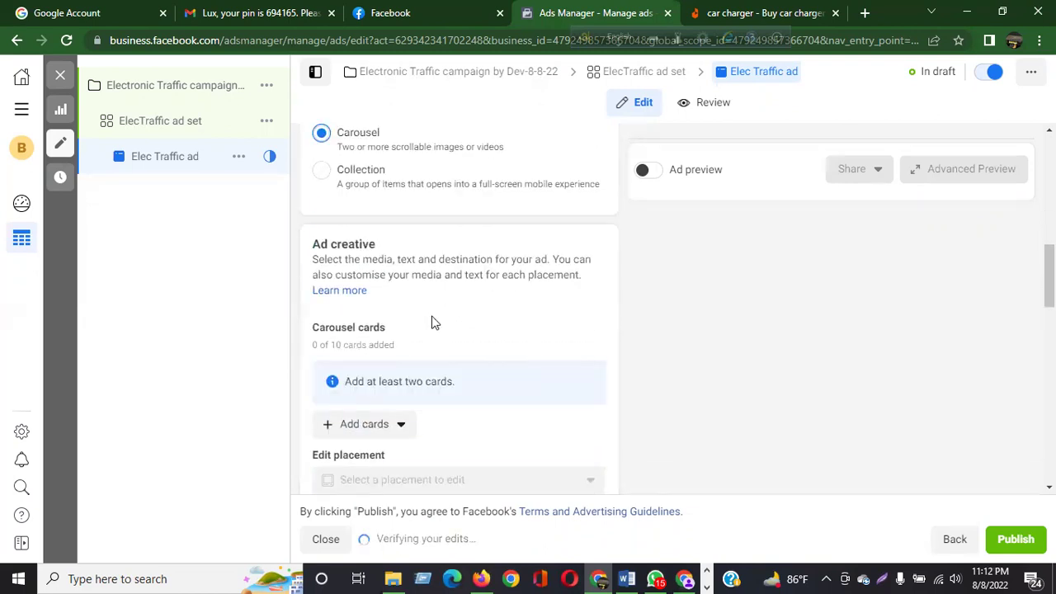
scroll(432, 322, "down", 3)
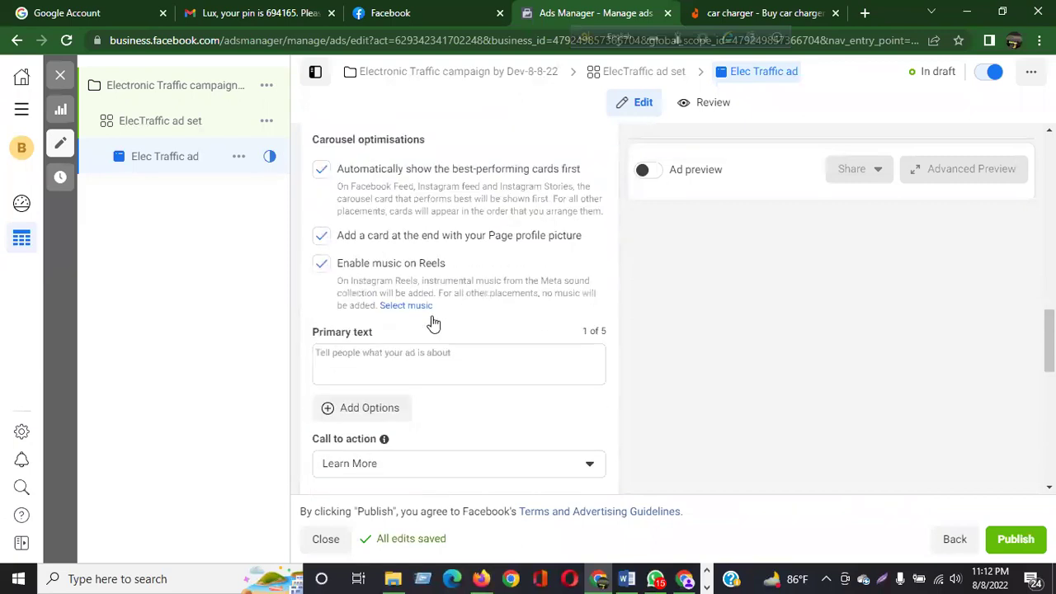
scroll(434, 323, "up", 3)
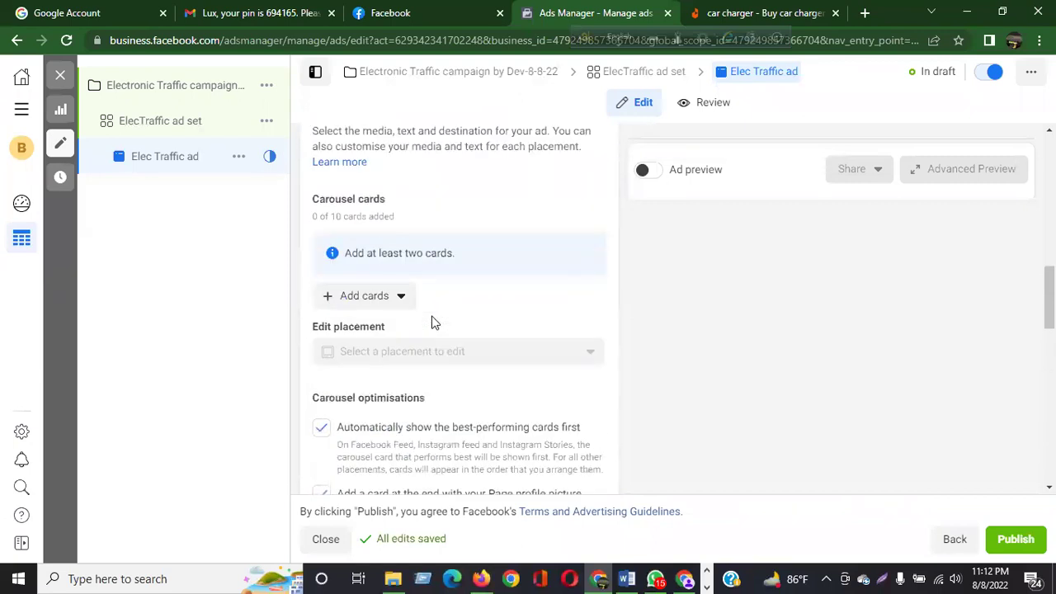
scroll(512, 336, "down", 3)
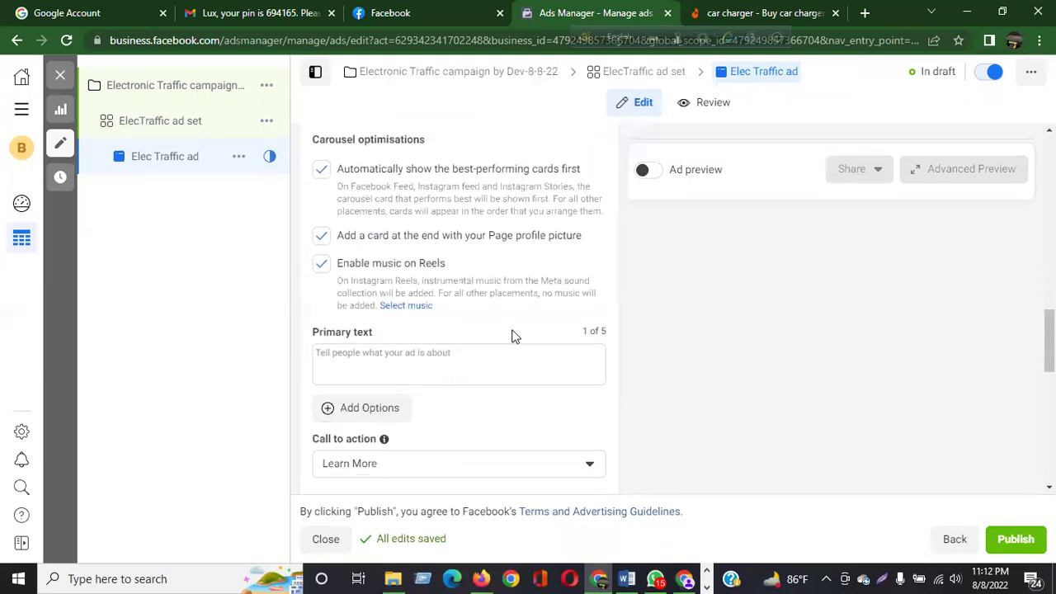
scroll(512, 336, "down", 2)
scroll(512, 335, "up", 4)
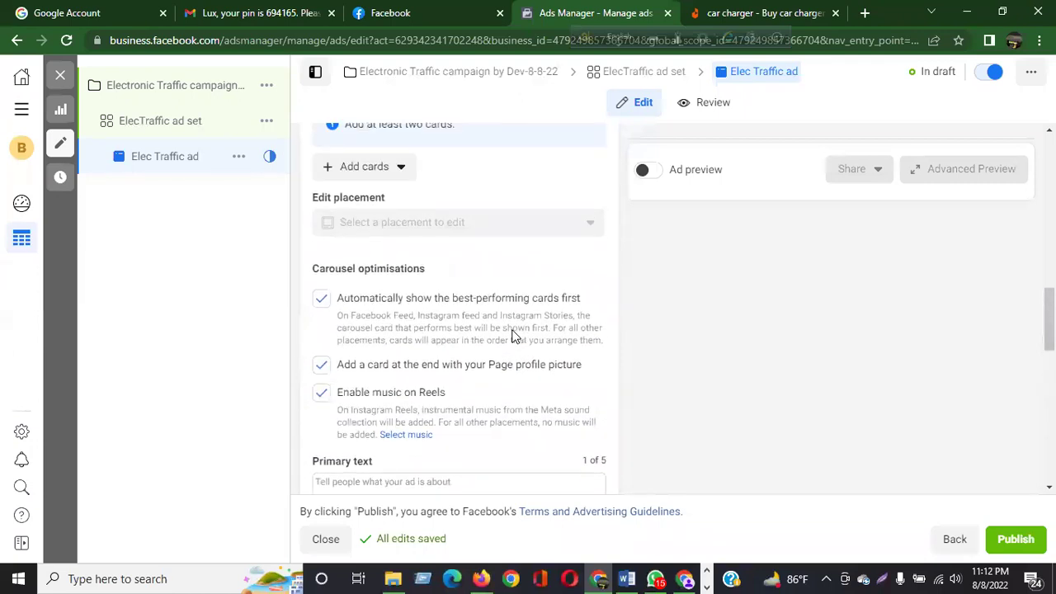
scroll(512, 336, "up", 2)
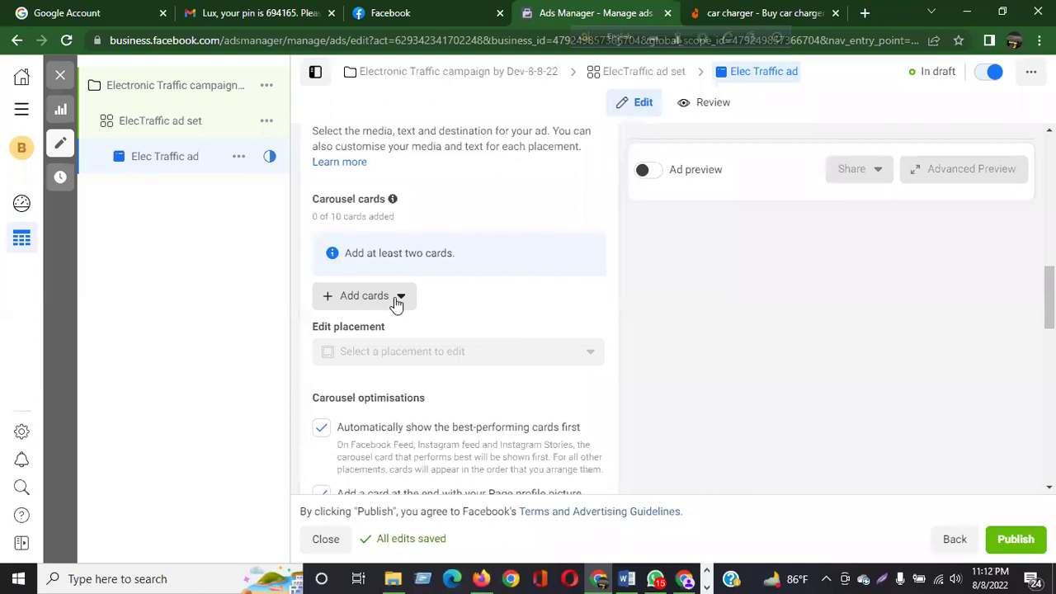
- Check the options for adding carousel cards and view the images available for image cards, adding none
left_click(396, 301)
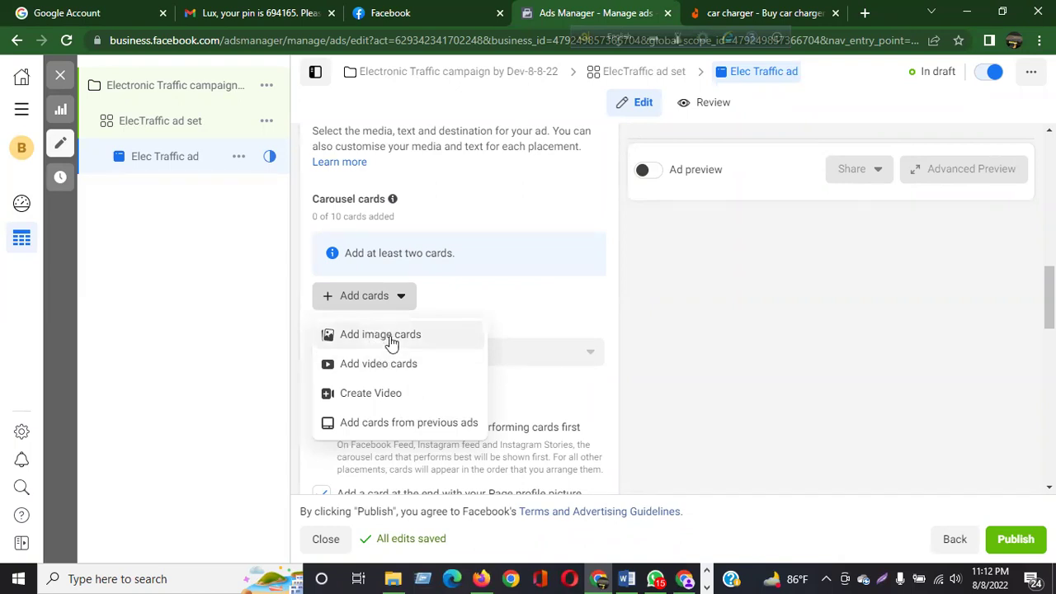
left_click(533, 297)
left_click(378, 295)
left_click(488, 302)
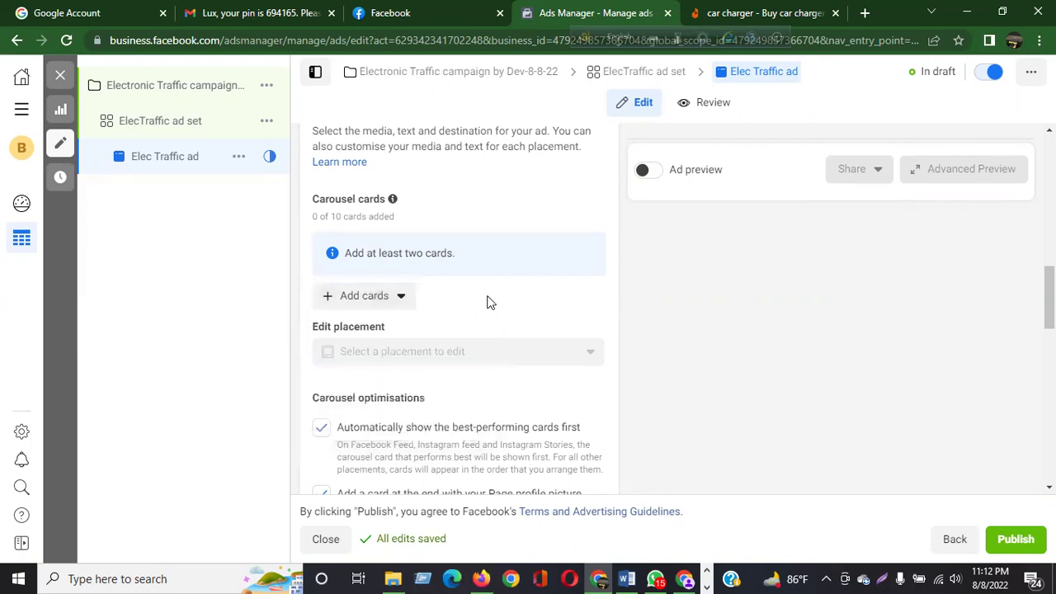
left_click(403, 300)
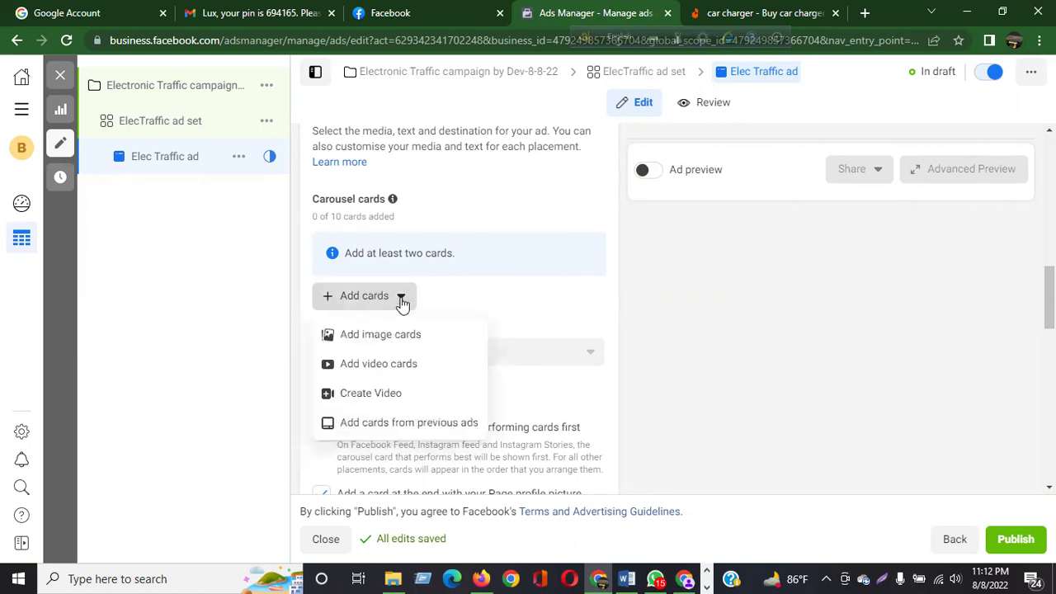
left_click(373, 343)
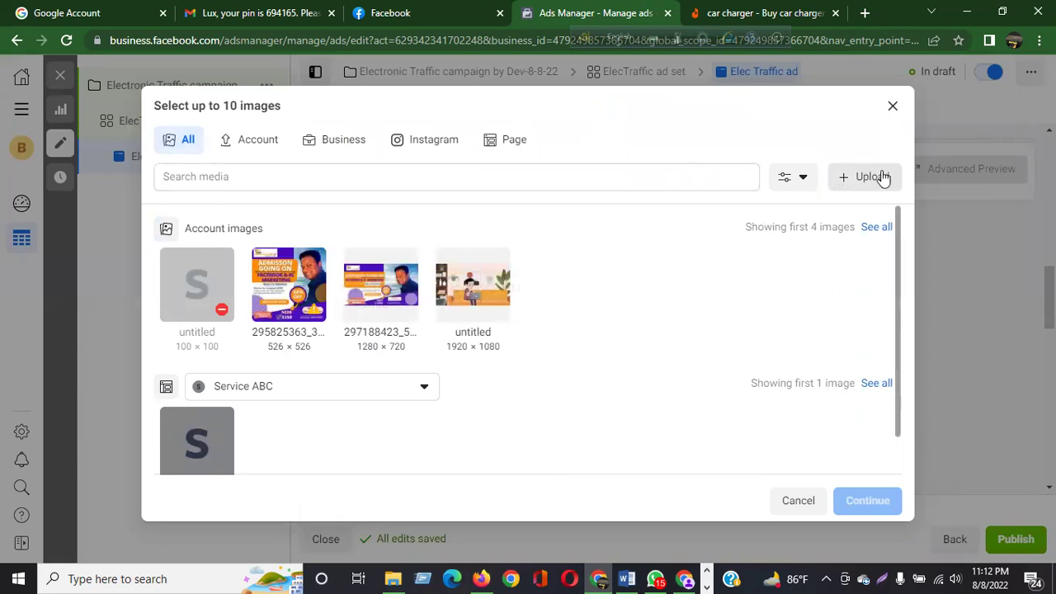
left_click(892, 105)
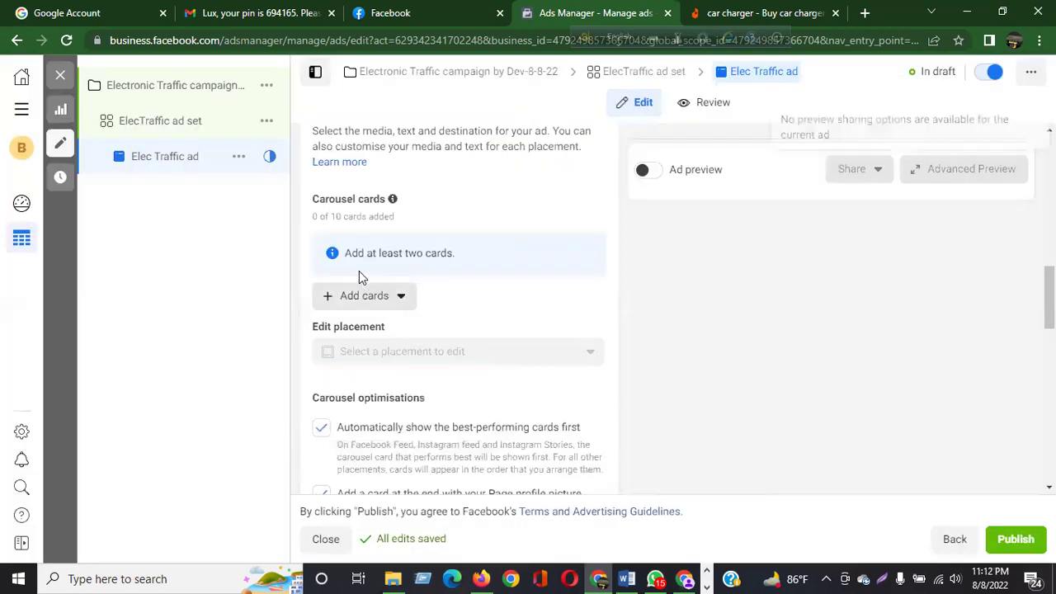
- Switch the ad format to Single image or video and check the options for adding media
scroll(456, 203, "up", 5)
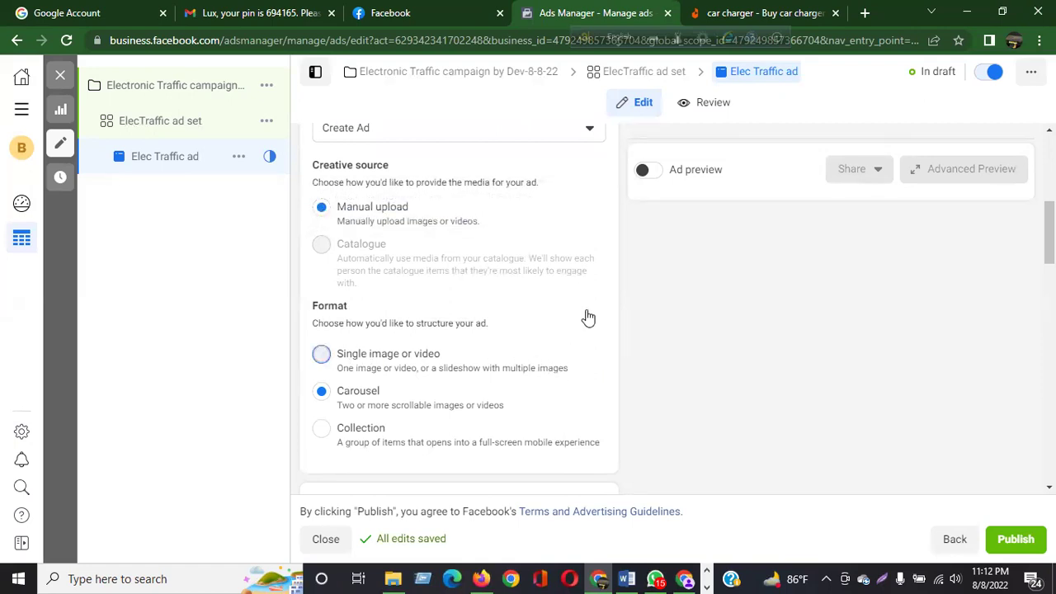
scroll(587, 314, "down", 3)
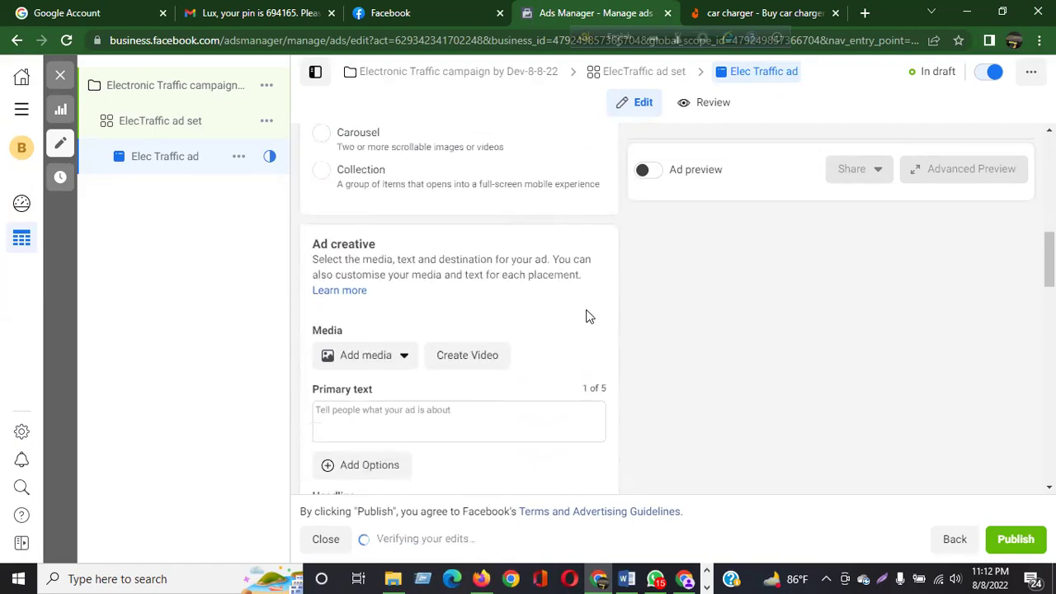
left_click(404, 360)
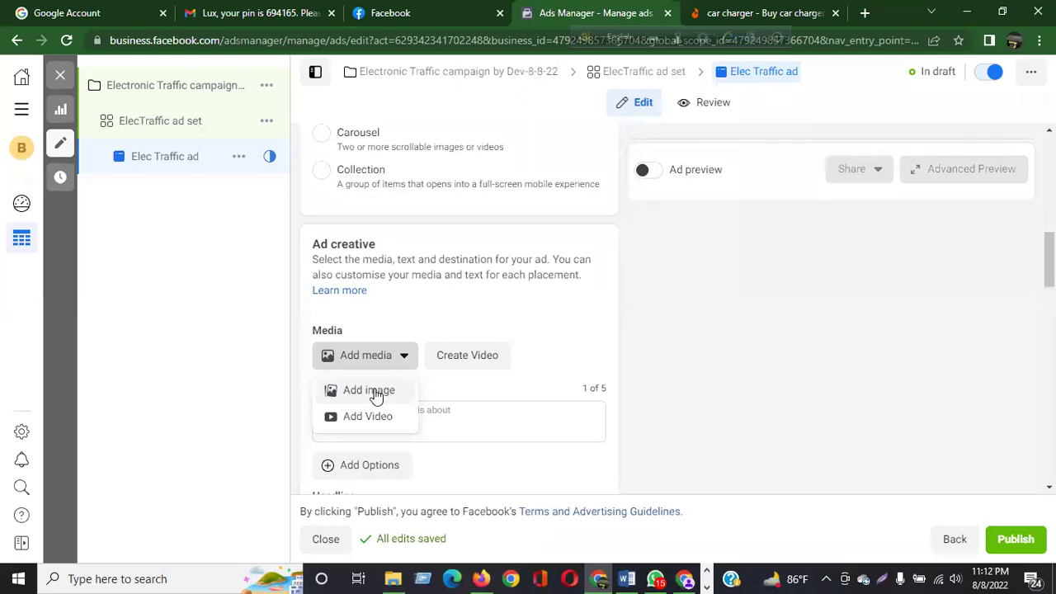
left_click(409, 314)
scroll(427, 274, "up", 2)
- Compare the Carousel format's card section with the image and video options of the Single image or video format
left_click(322, 264)
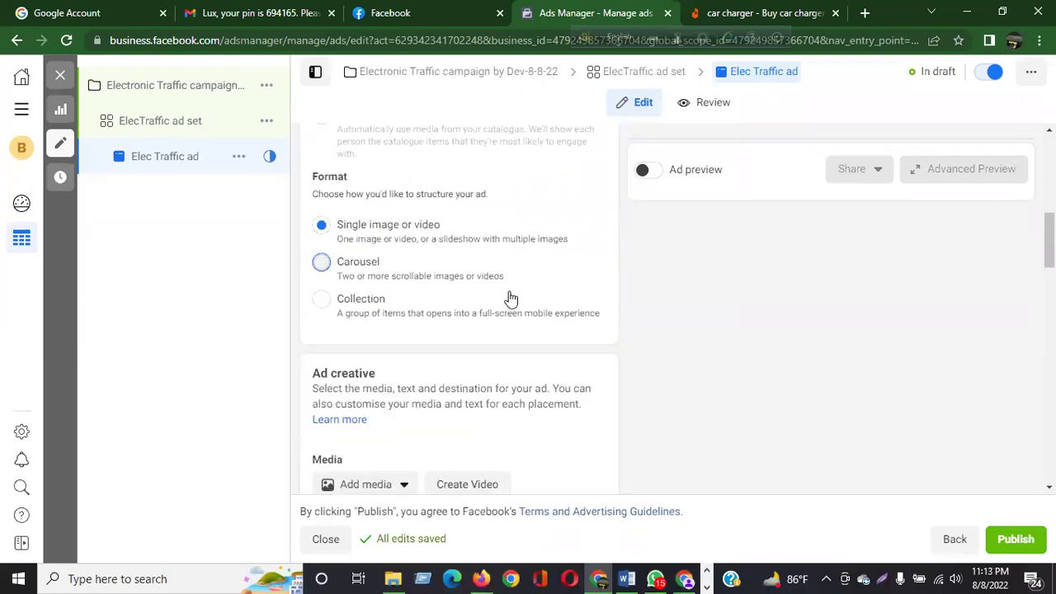
scroll(518, 301, "down", 2)
scroll(518, 304, "down", 2)
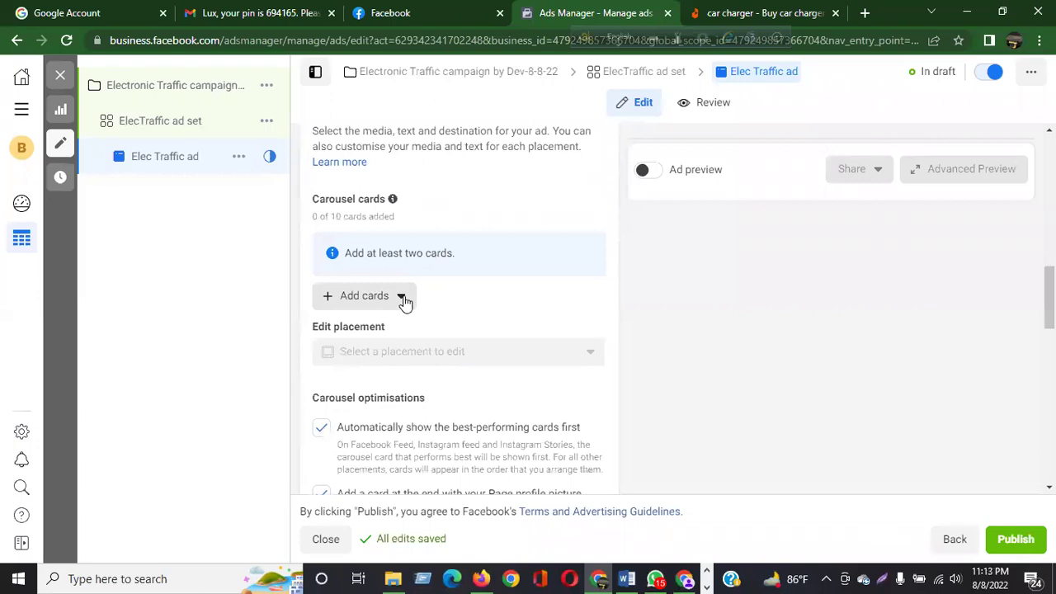
scroll(407, 244, "up", 4)
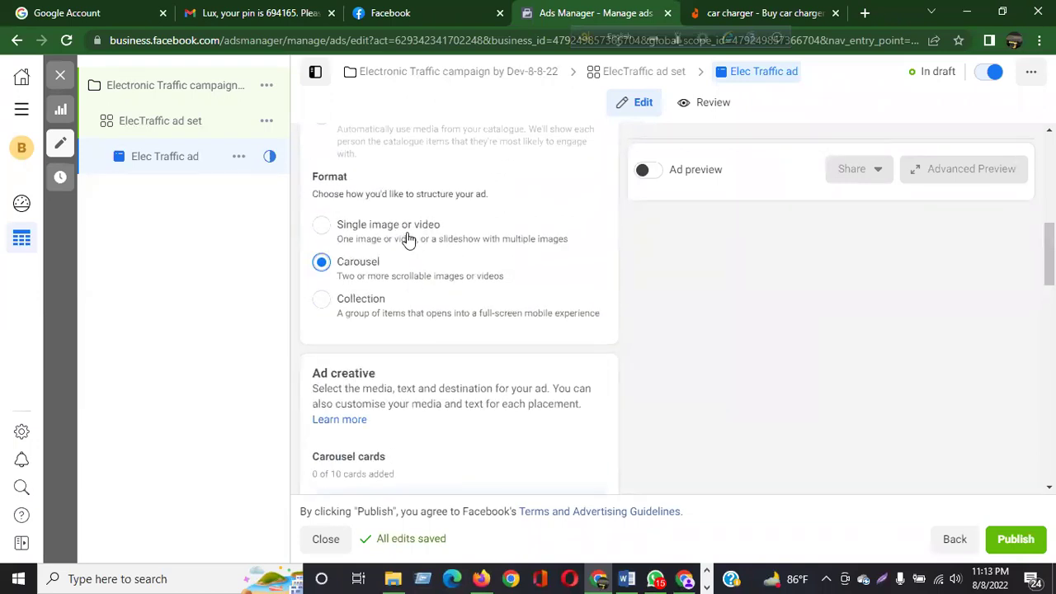
left_click(407, 239)
scroll(417, 395, "down", 4)
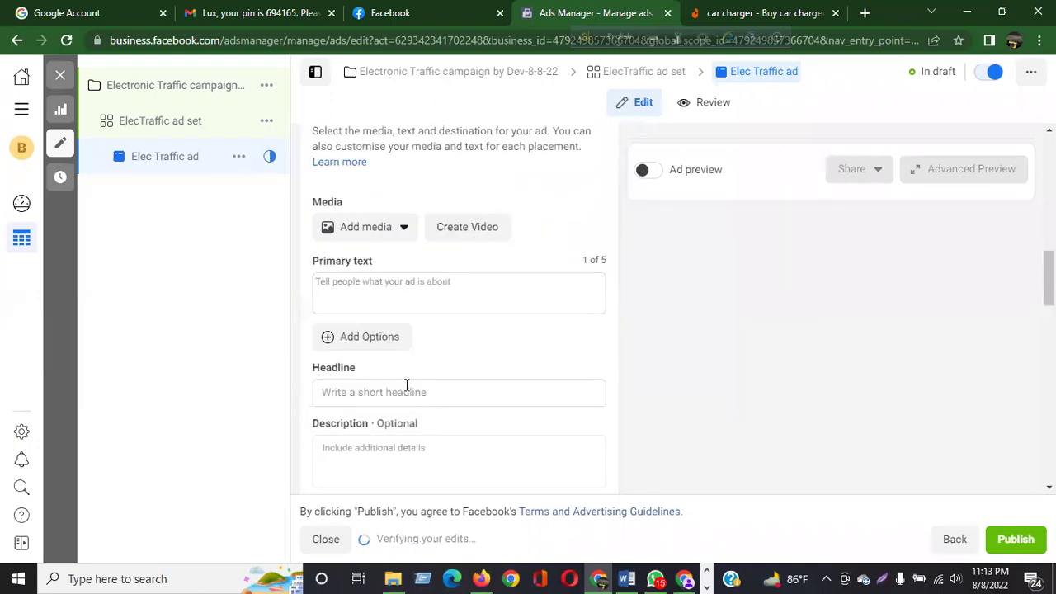
left_click(399, 230)
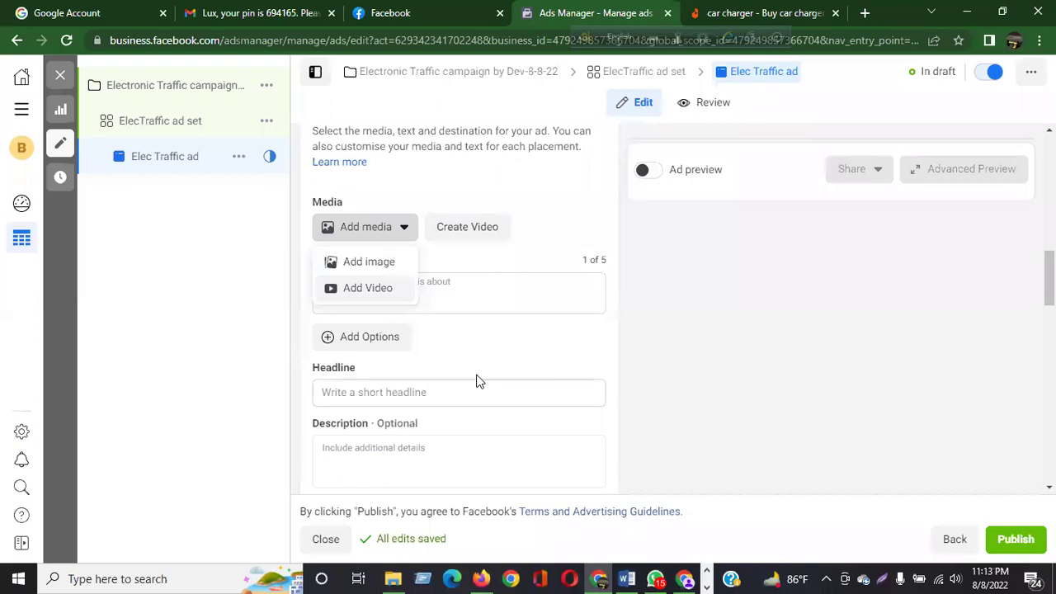
left_click(559, 221)
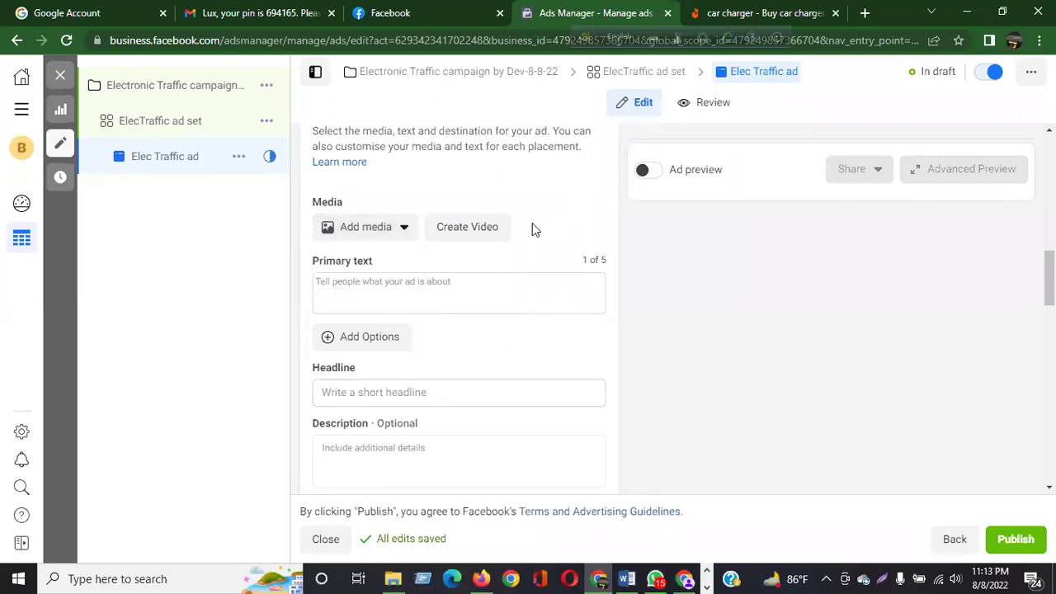
- Set the ad format to Carousel and start adding image cards from the computer
scroll(533, 231, "up", 3)
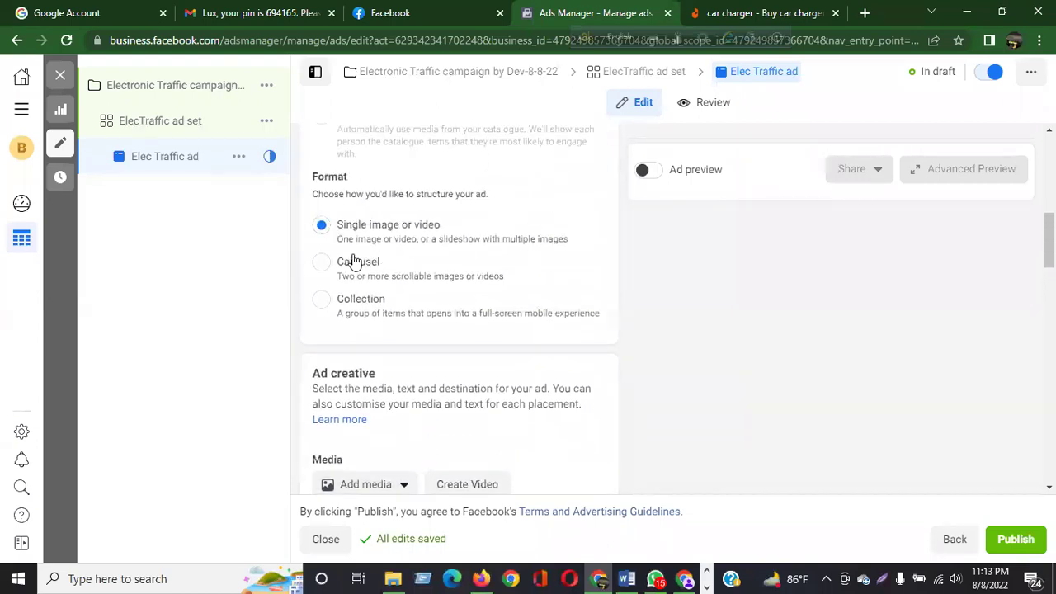
left_click(345, 269)
scroll(347, 271, "down", 2)
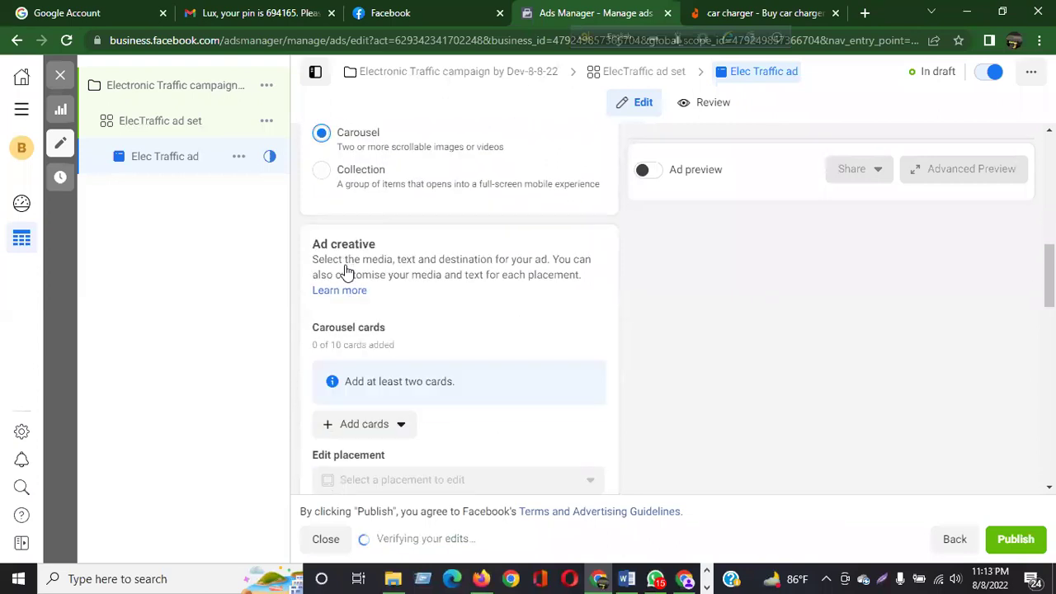
left_click(401, 426)
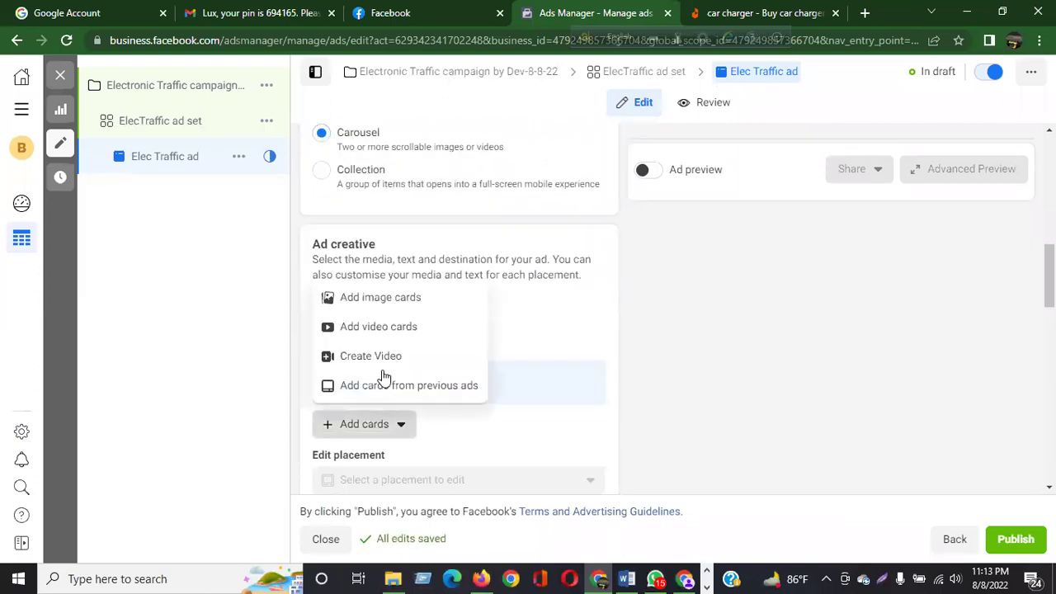
left_click(382, 302)
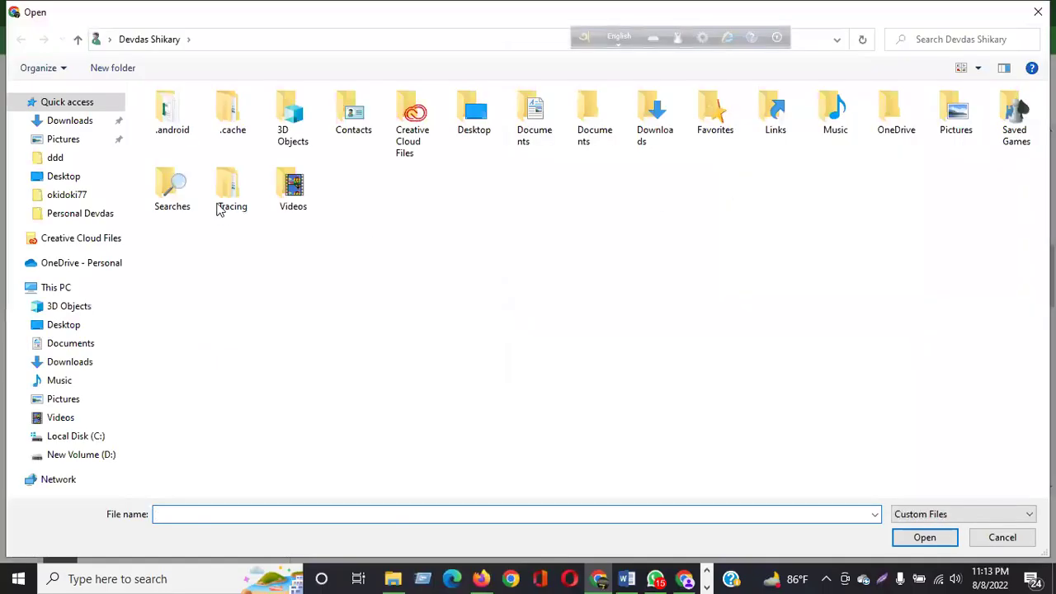
left_click(62, 128)
scroll(573, 302, "down", 15)
scroll(573, 301, "down", 15)
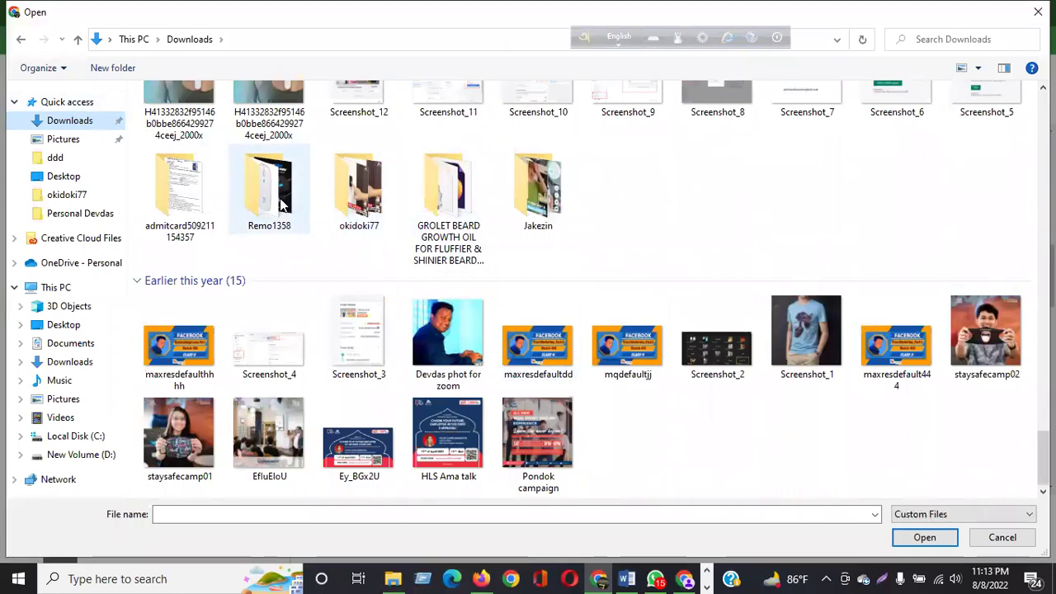
double_click(281, 204)
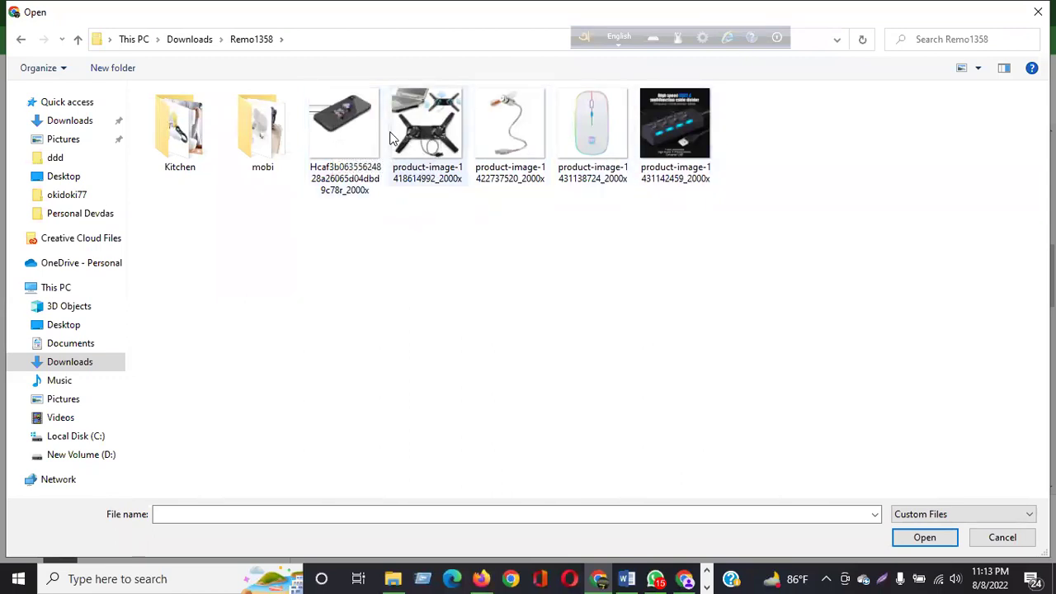
double_click(198, 134)
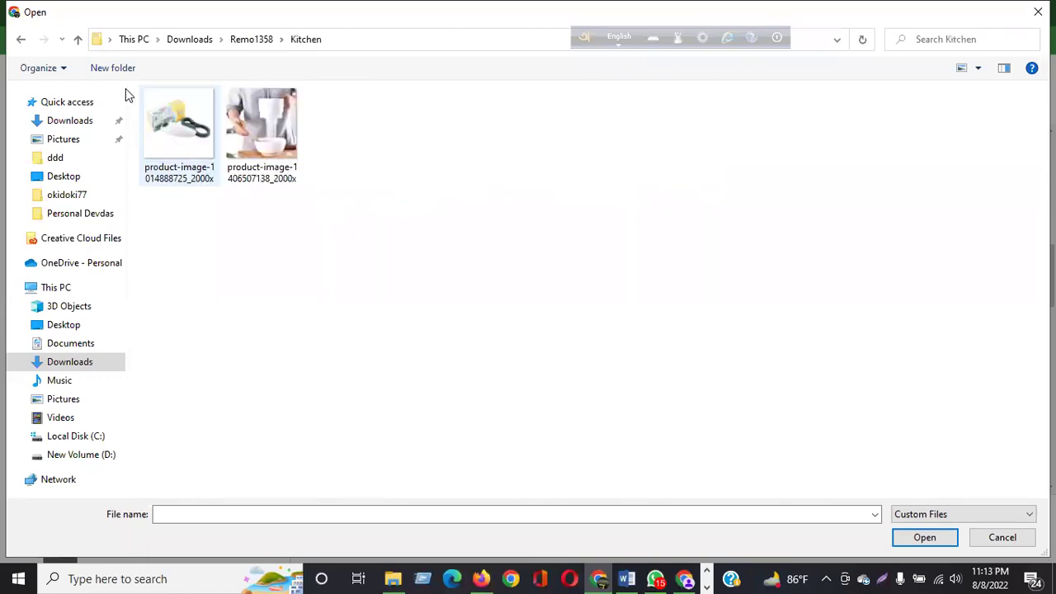
left_click(78, 39)
left_click(333, 134)
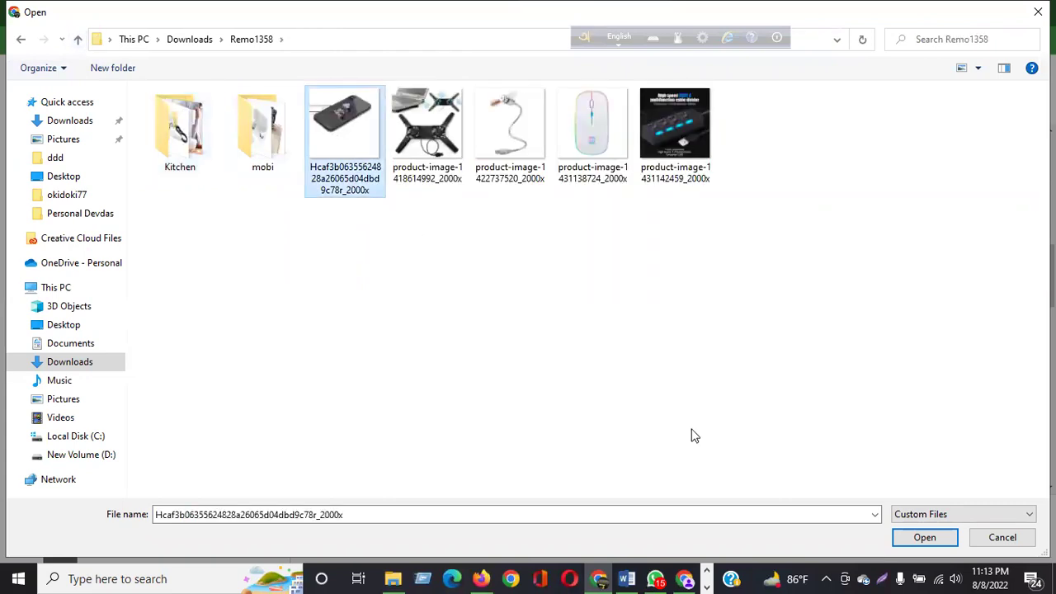
left_click(941, 539)
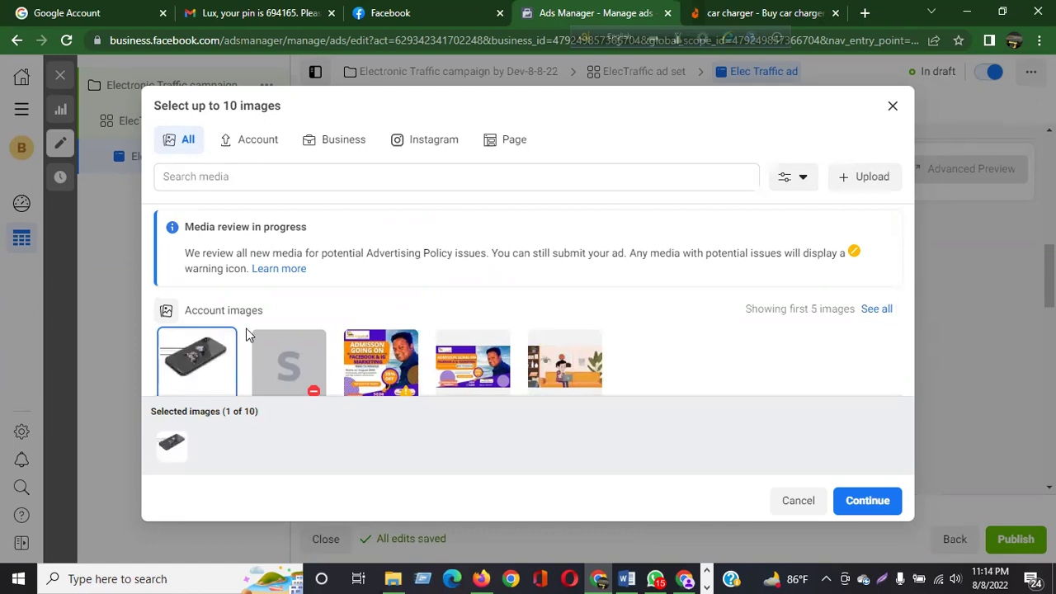
- Look through the available account and Page images and add the uploaded phone image as the first carousel card
scroll(591, 290, "down", 2)
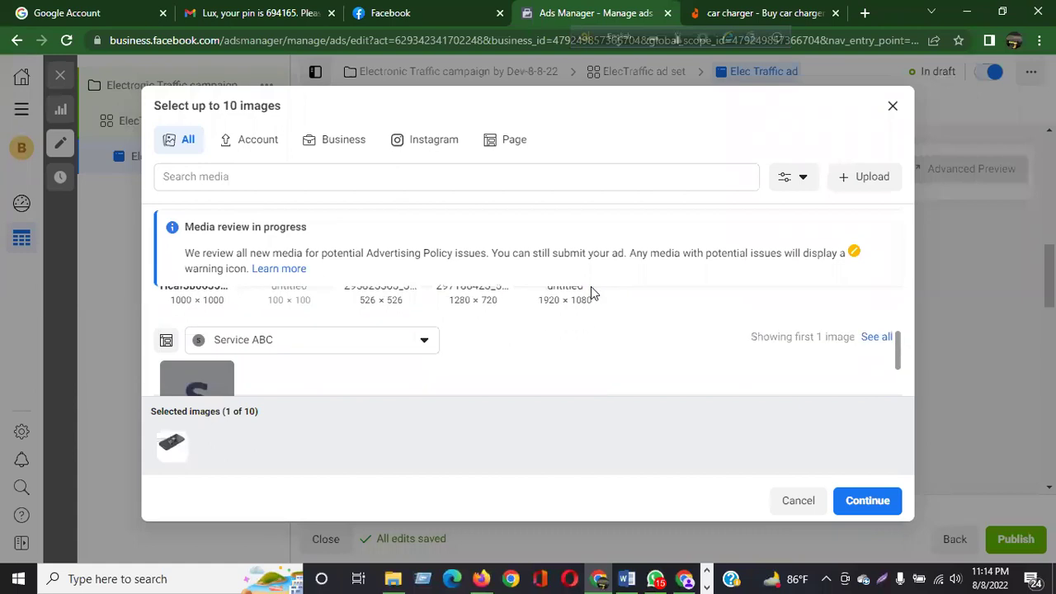
scroll(689, 305, "up", 2)
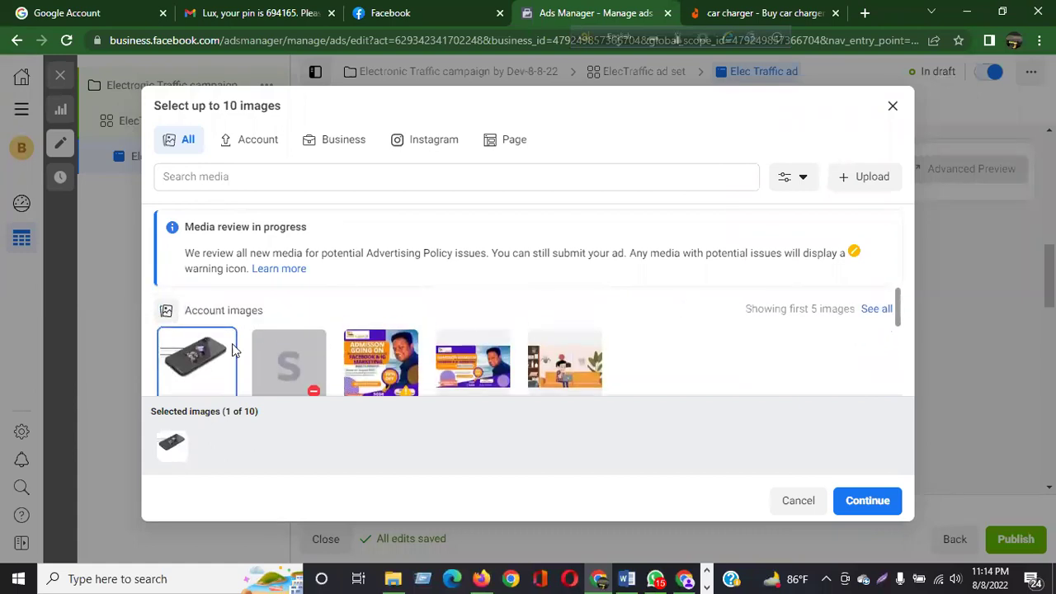
left_click(841, 486)
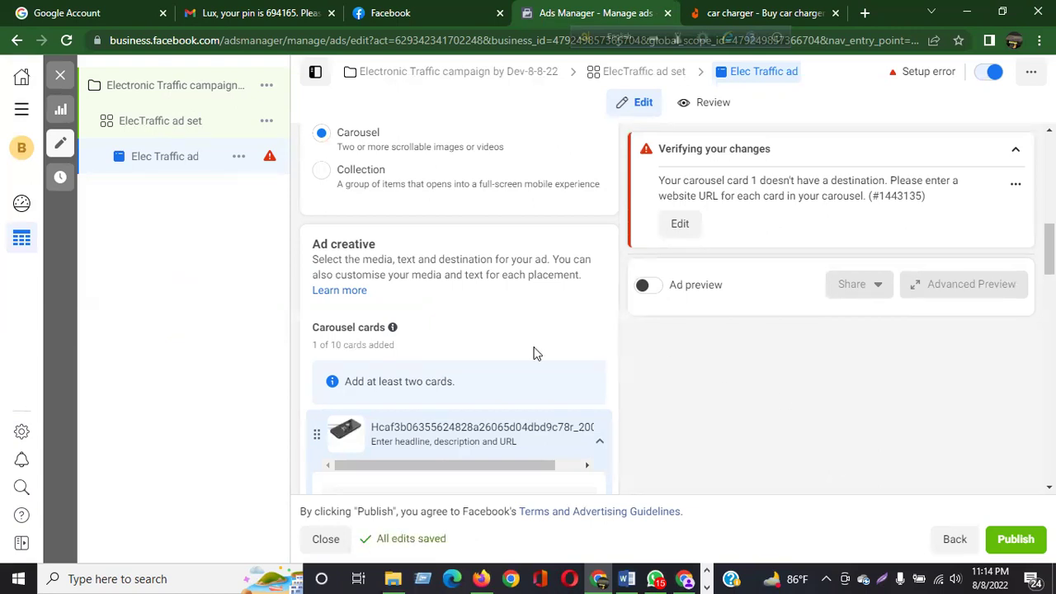
- Turn on the ad preview and look over the first card's headline, description and website URL fields
scroll(533, 353, "down", 3)
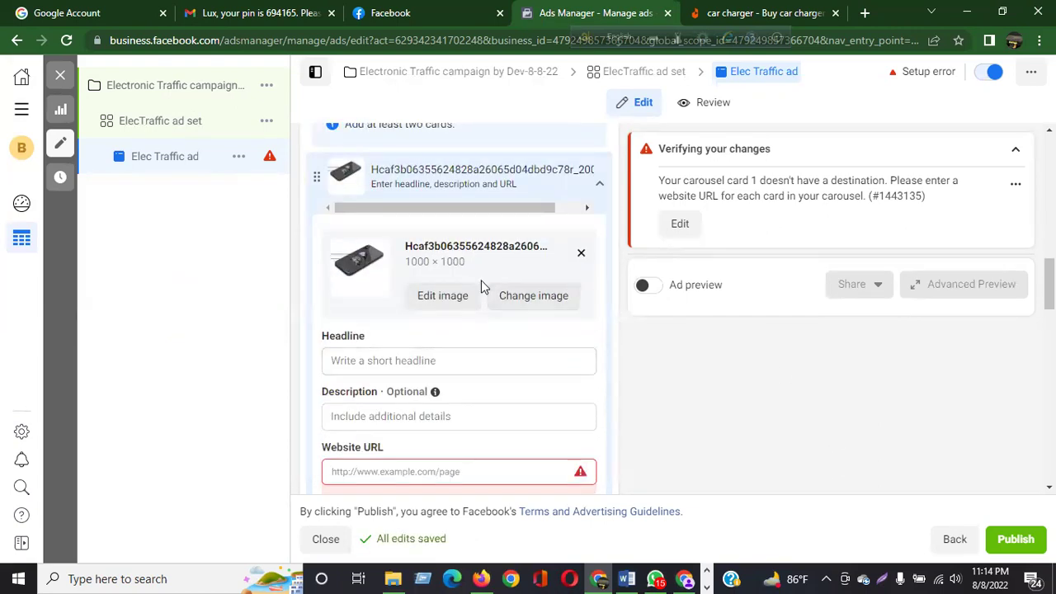
scroll(348, 314, "up", 2)
left_click(643, 285)
scroll(493, 390, "down", 2)
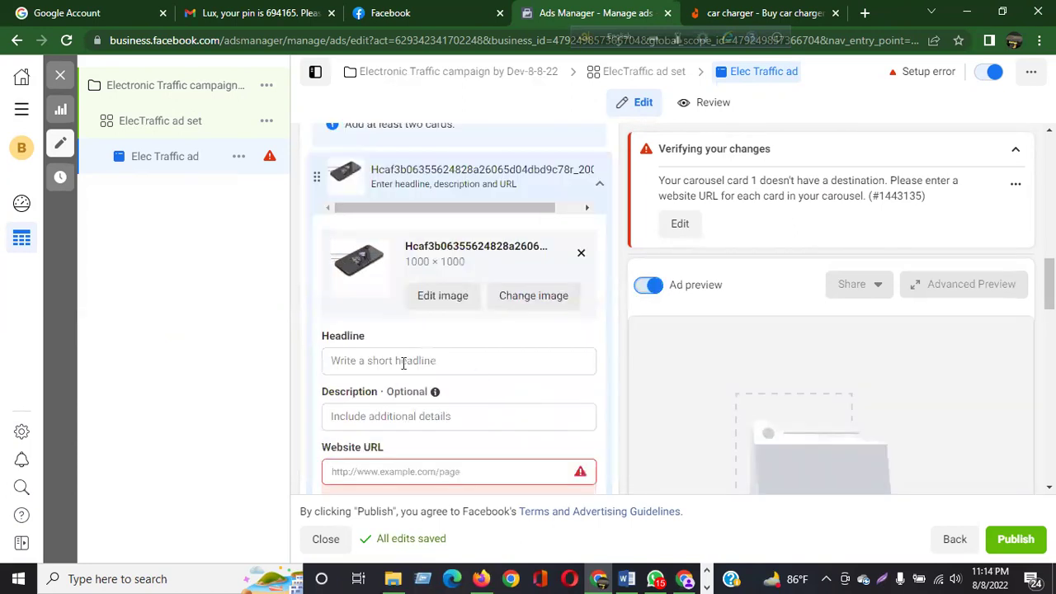
left_click(366, 361)
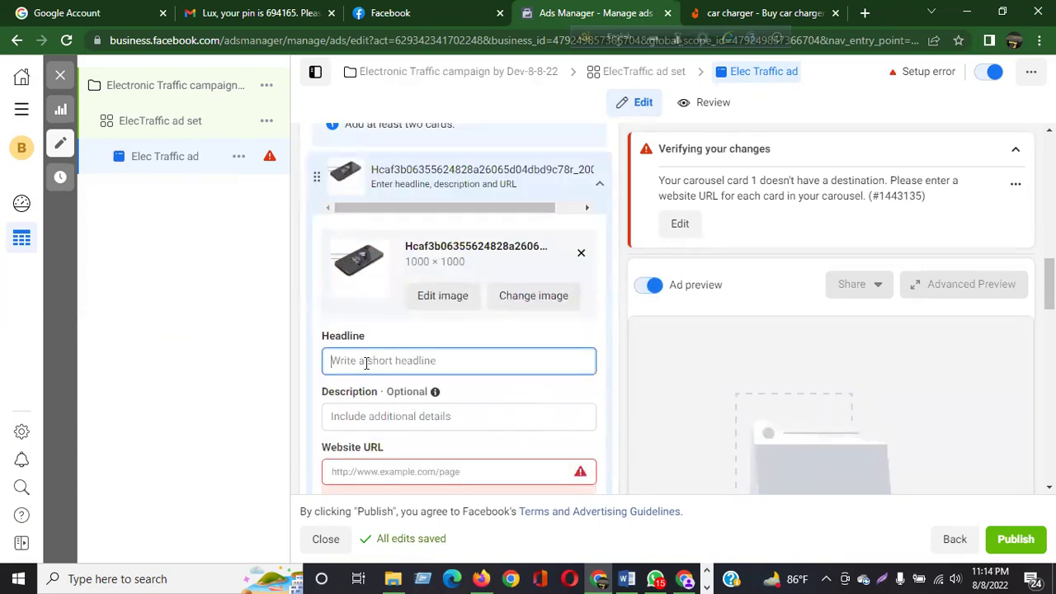
left_click(375, 472)
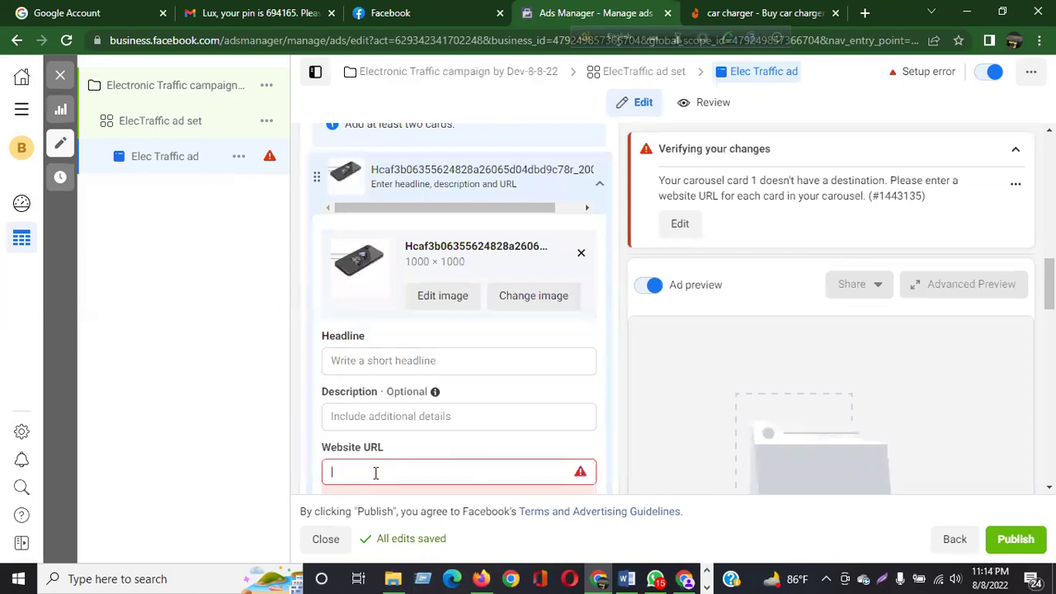
- Switch to the Daraz car charger results and open the Baseus 65W and Essager Mini USB chargers in separate new tabs
left_click(767, 11)
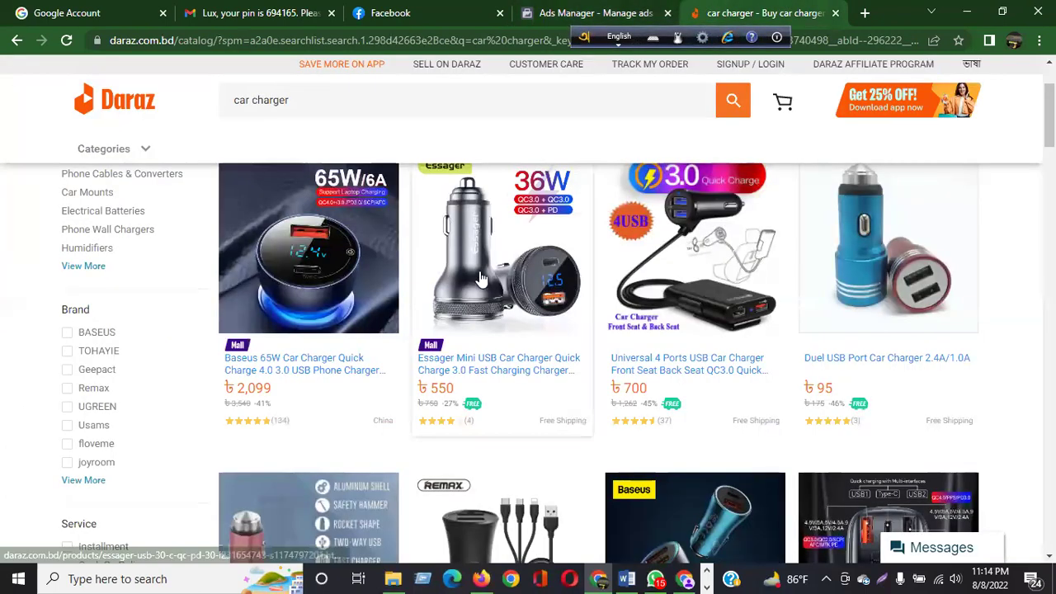
scroll(346, 386, "up", 2)
right_click(293, 385)
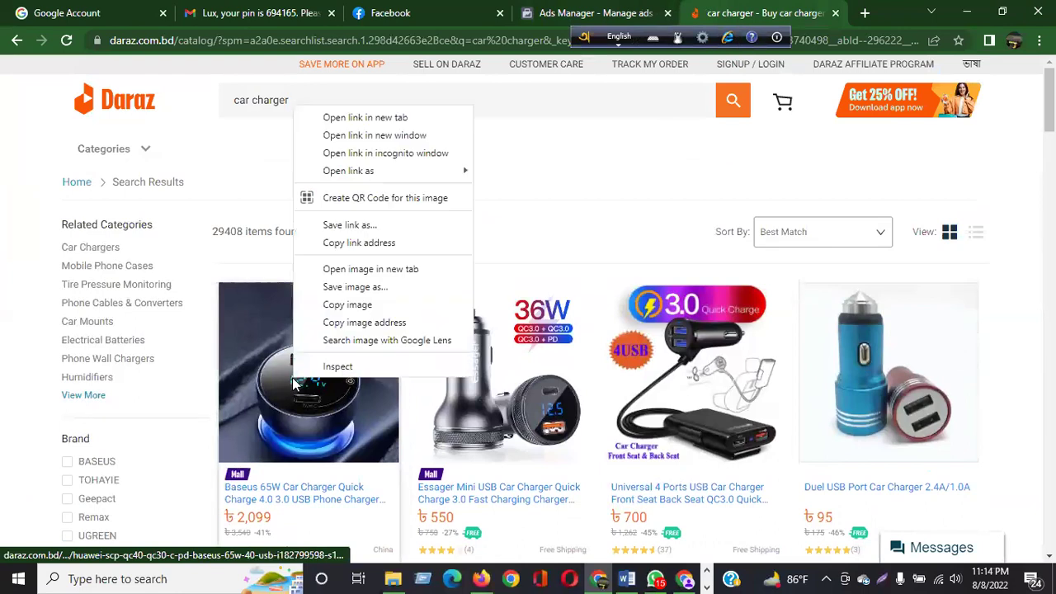
left_click(356, 117)
right_click(507, 368)
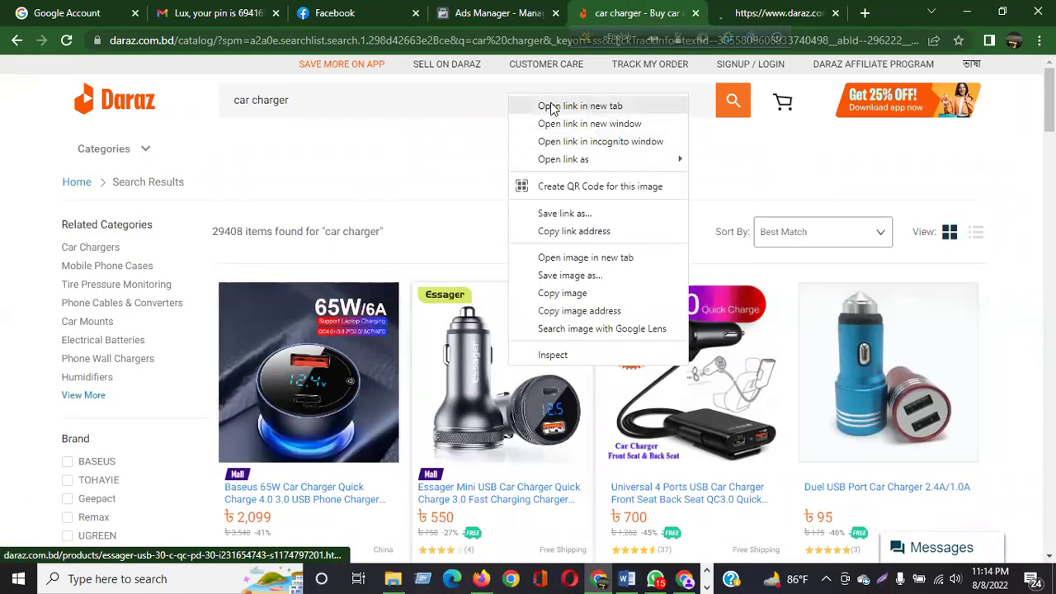
left_click(551, 107)
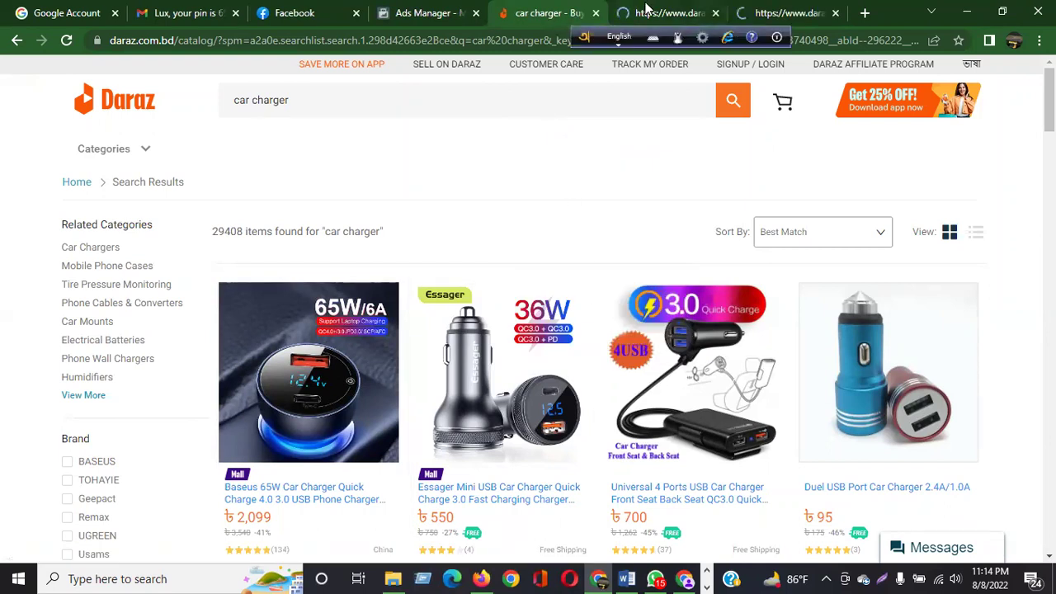
- Copy the product title from the Baseus 65W Car Charger page into the first carousel card's headline in Ads Manager
key("ctrl+Tab")
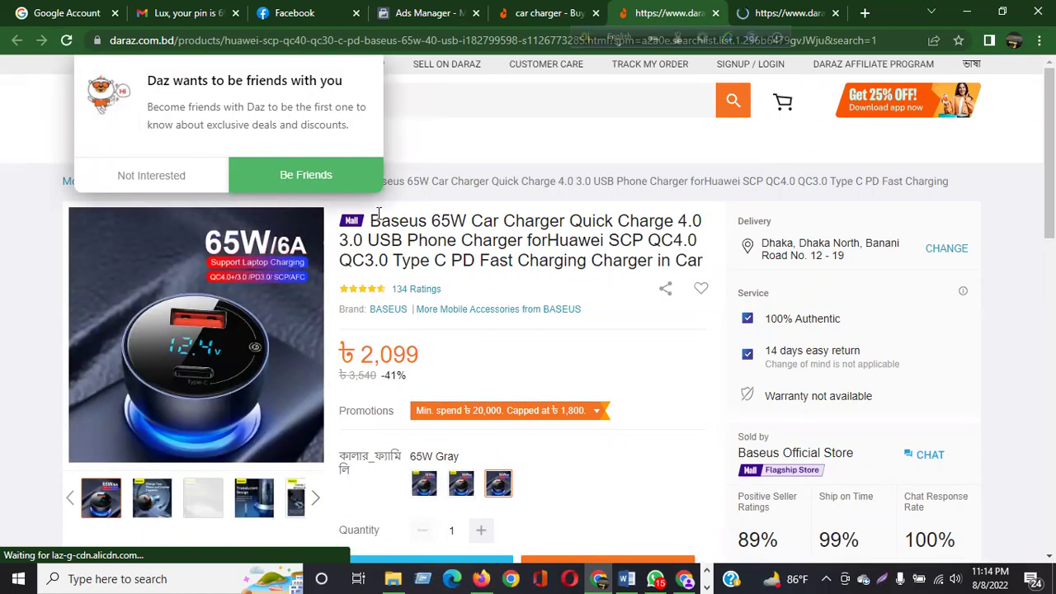
left_click_drag(373, 216, 707, 260)
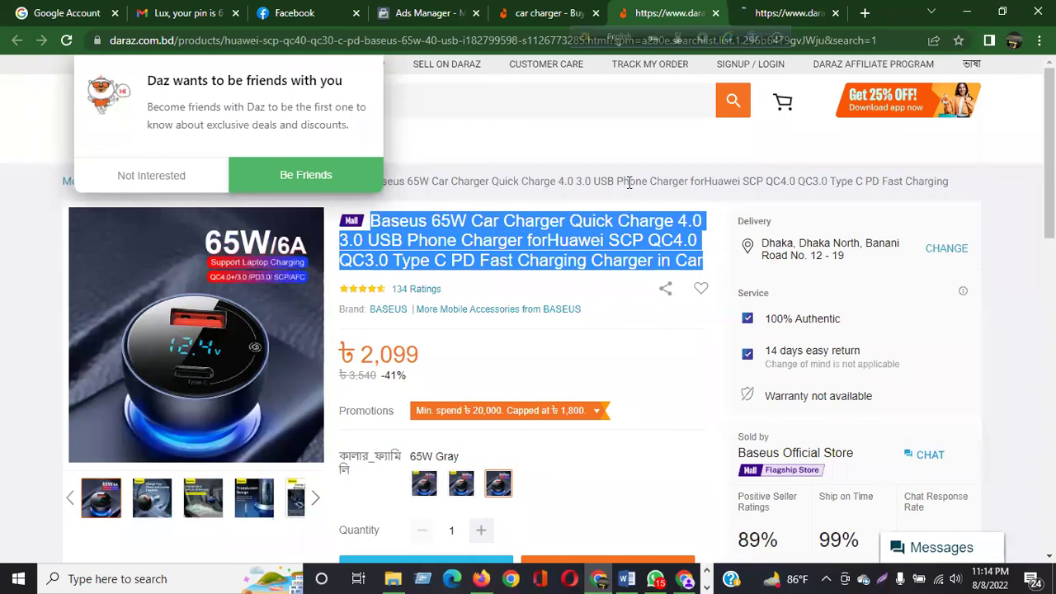
left_click(425, 14)
left_click(363, 360)
key("ctrl+v")
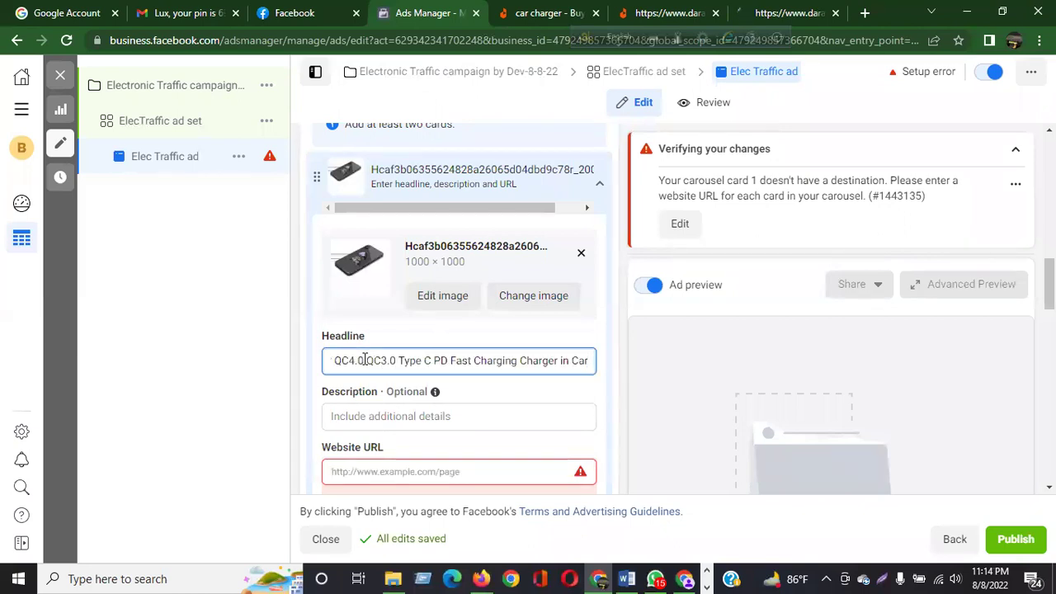
- Copy the web address of the Baseus 65W Car Charger page on Daraz into the first carousel card's website URL in Ads Manager
left_click(364, 472)
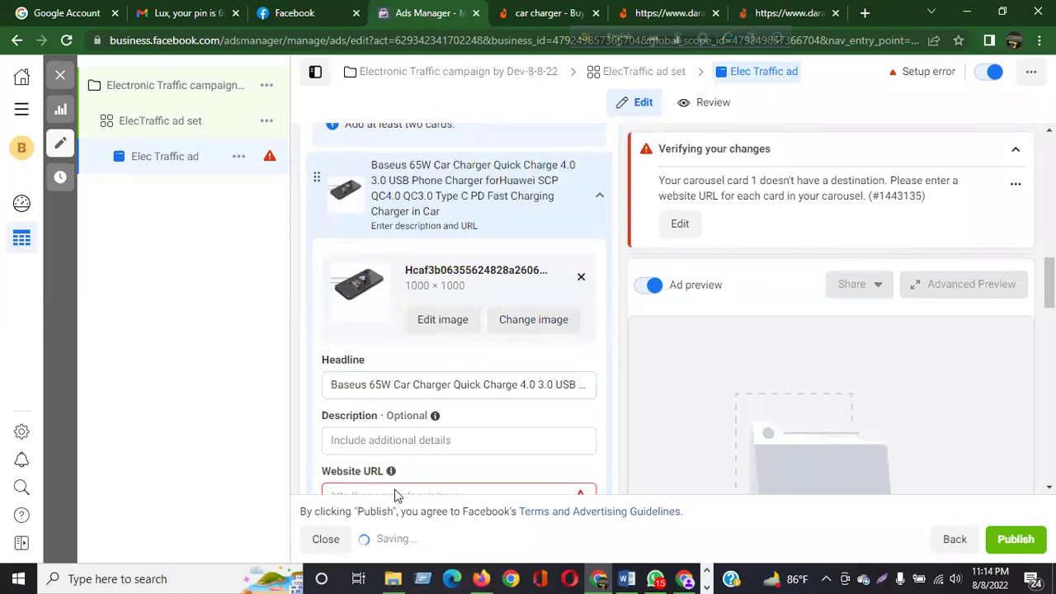
scroll(452, 437, "down", 1)
left_click(436, 366)
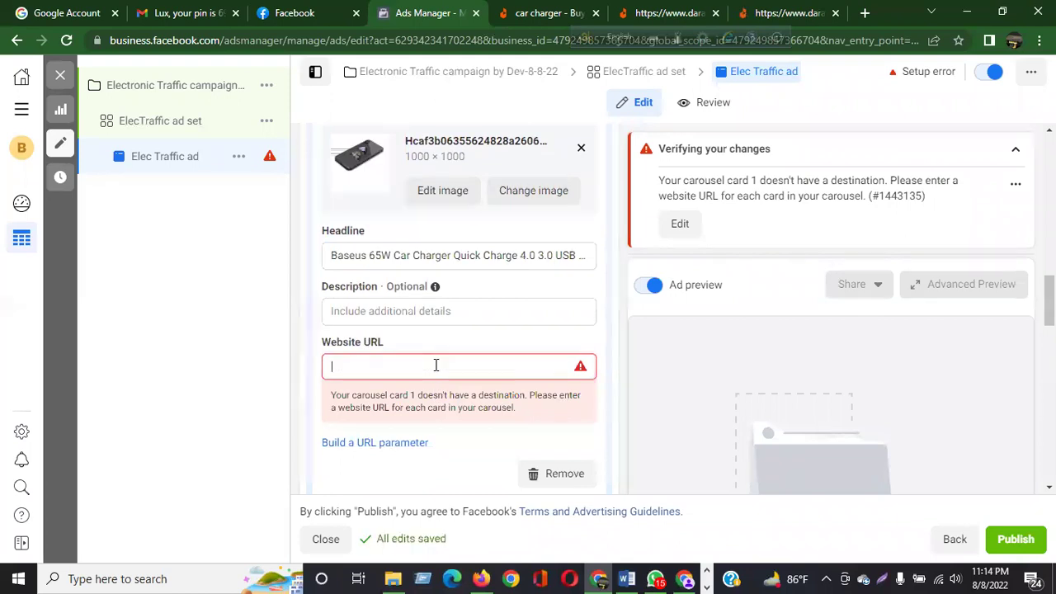
left_click(675, 11)
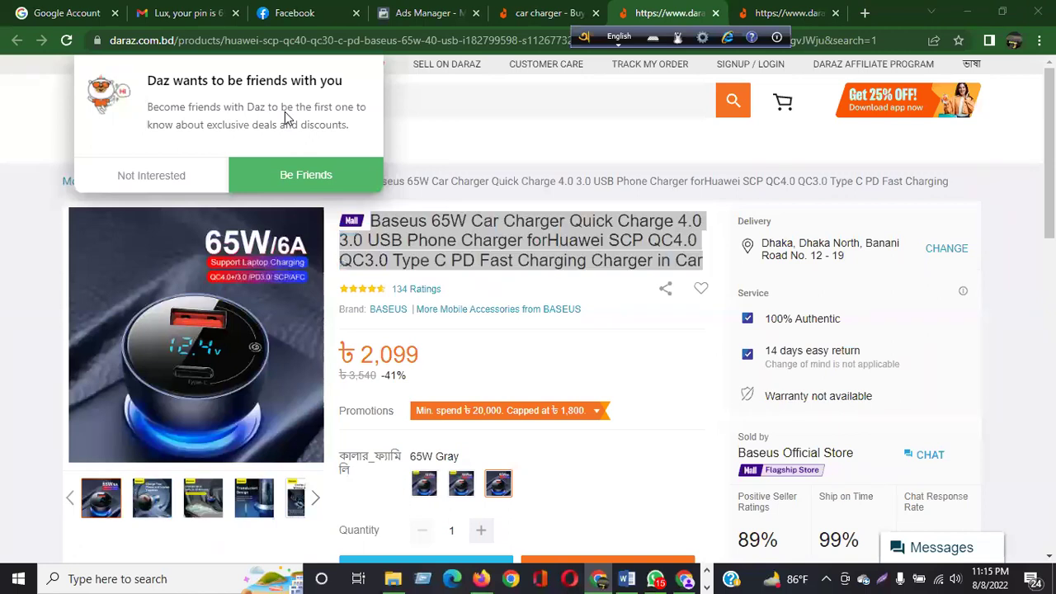
left_click(431, 41)
key("ctrl+c")
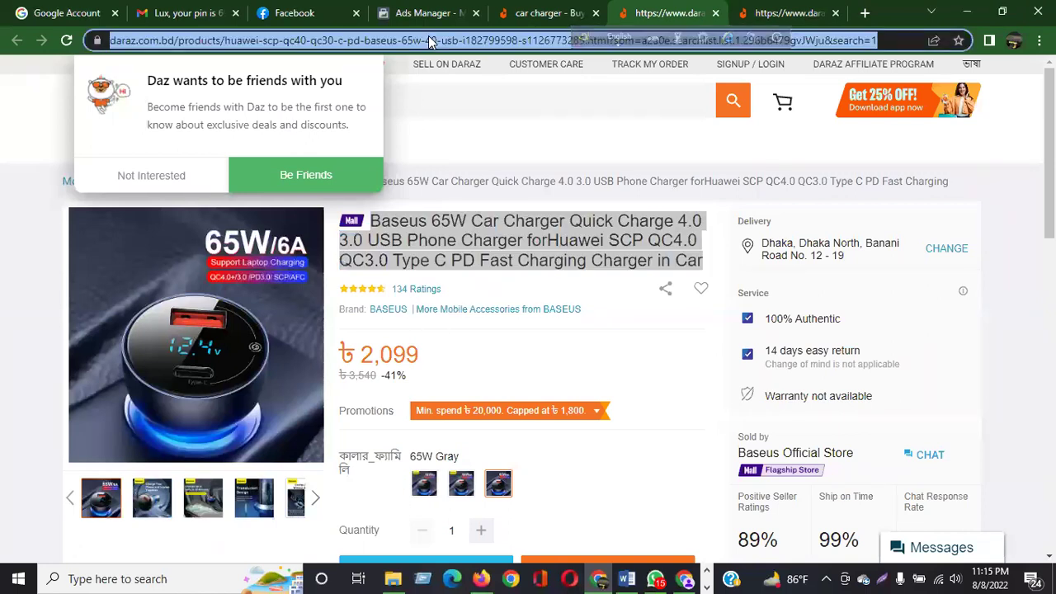
left_click(420, 14)
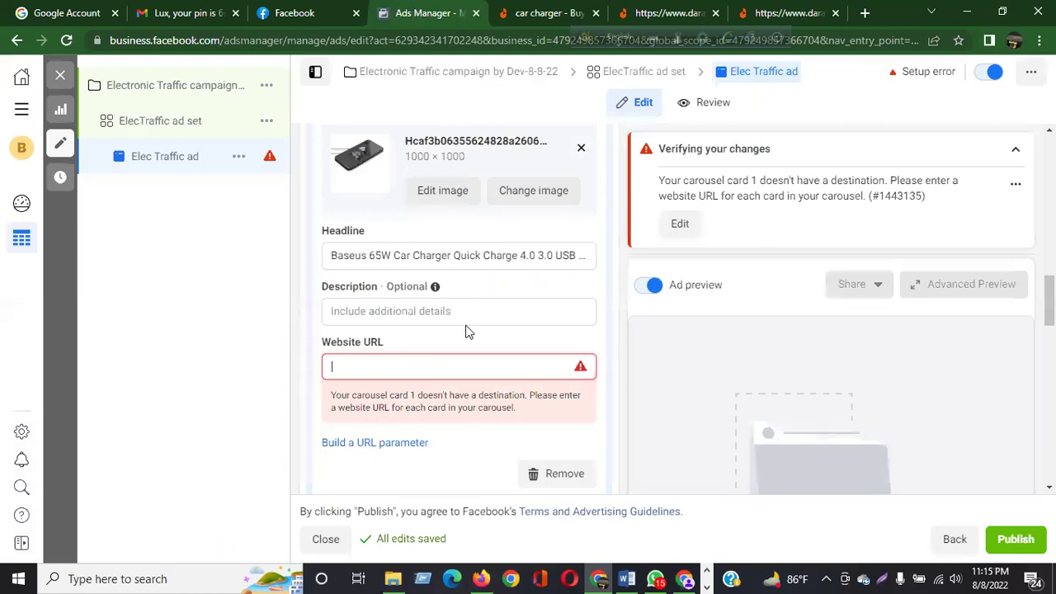
left_click(415, 364)
key("ctrl+v")
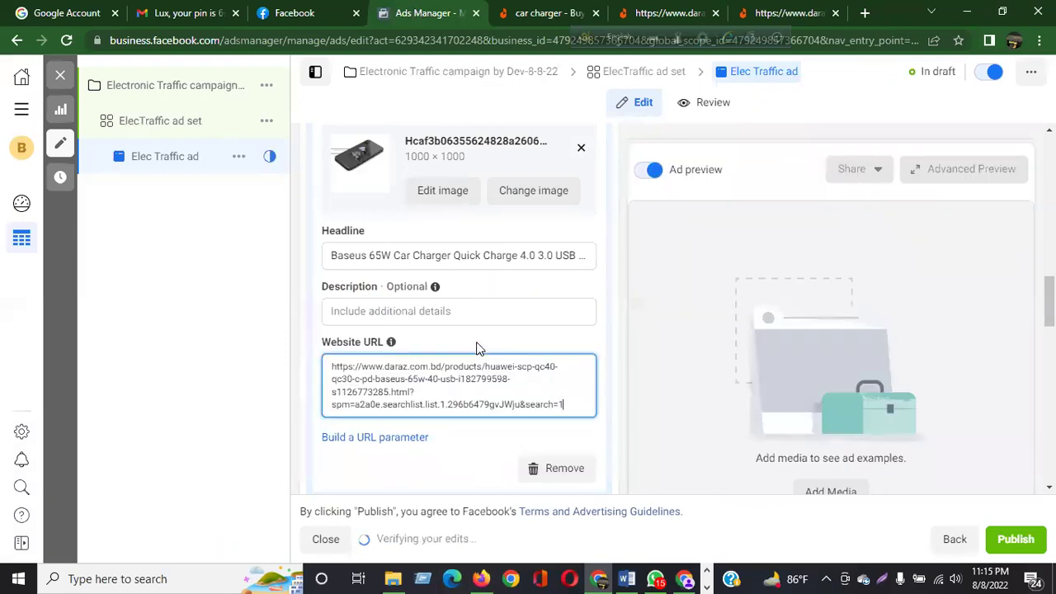
left_click(477, 346)
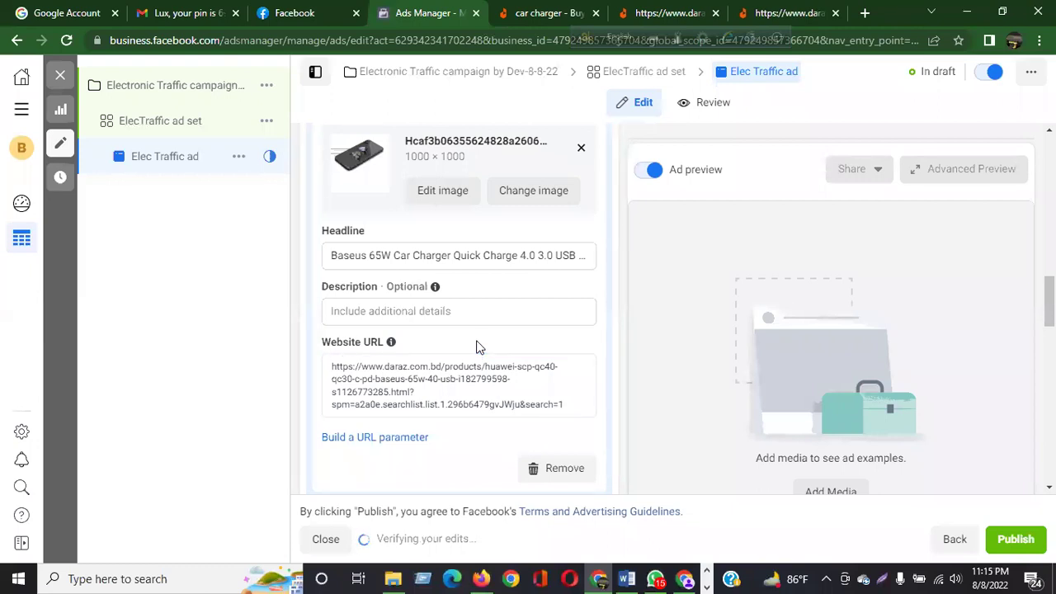
- Look over the ad format, the first carousel card's details and the carousel optimisation settings
scroll(477, 346, "up", 2)
scroll(477, 347, "down", 6)
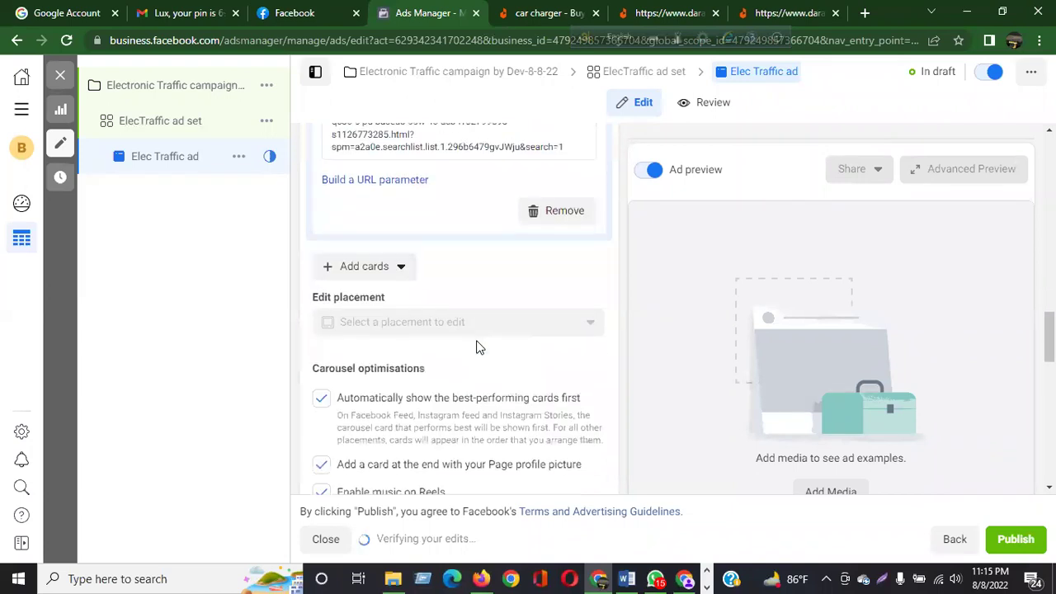
scroll(477, 347, "up", 6)
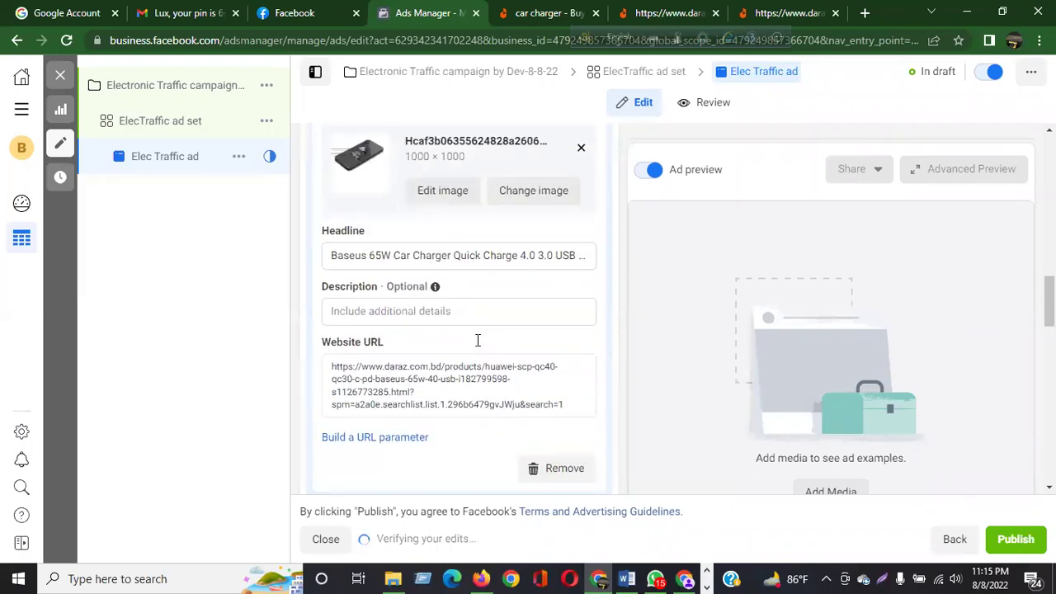
scroll(487, 399, "up", 2)
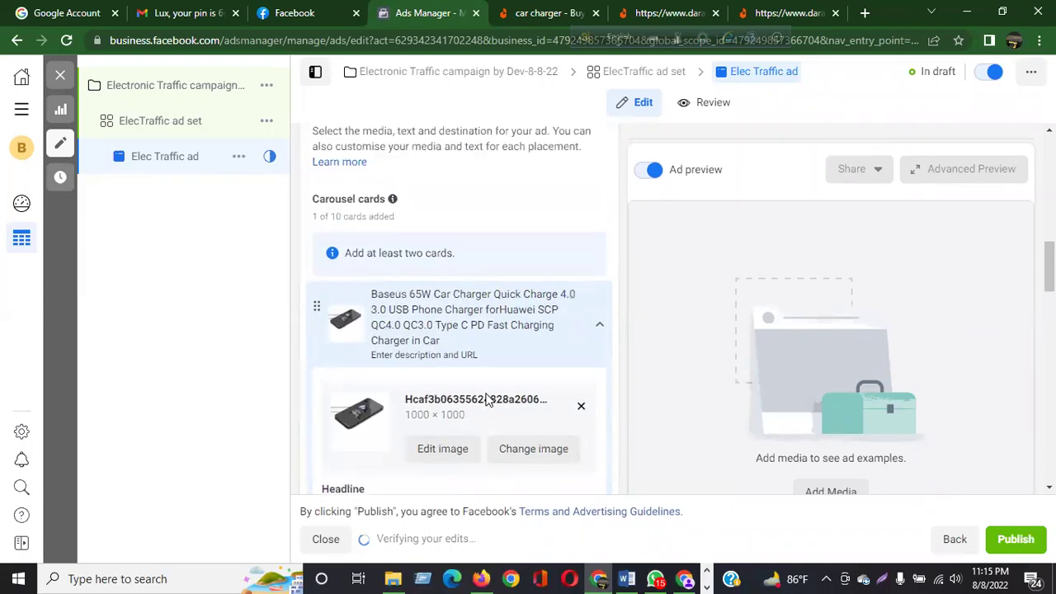
scroll(487, 398, "up", 4)
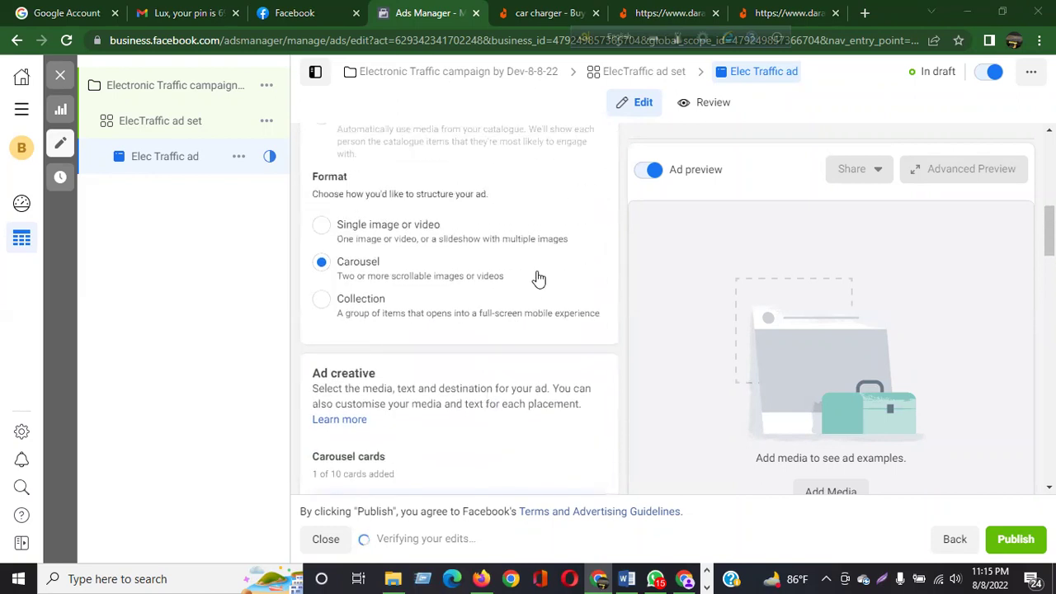
scroll(396, 336, "down", 5)
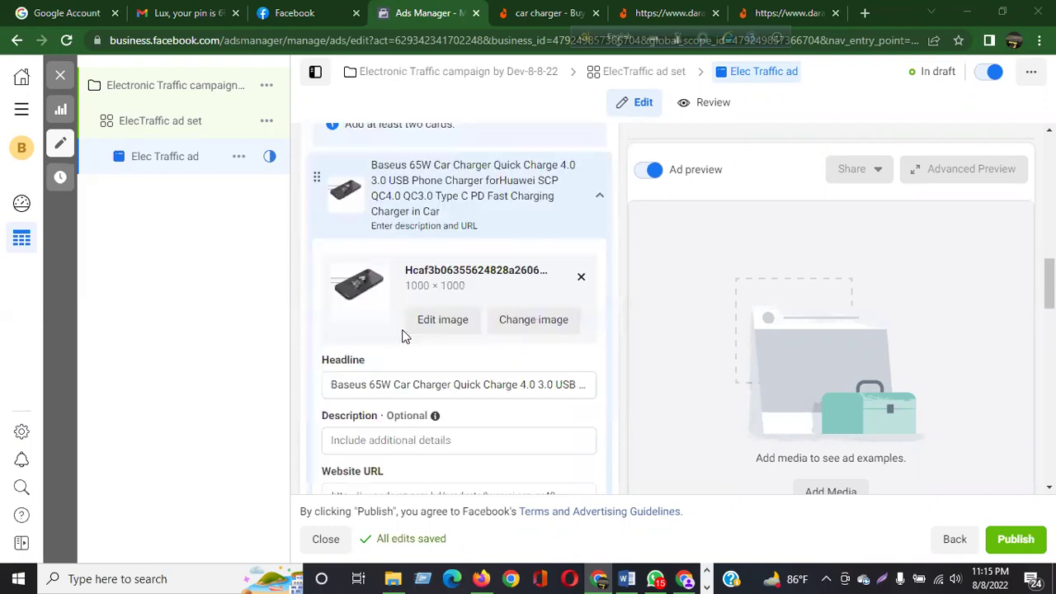
scroll(404, 337, "down", 5)
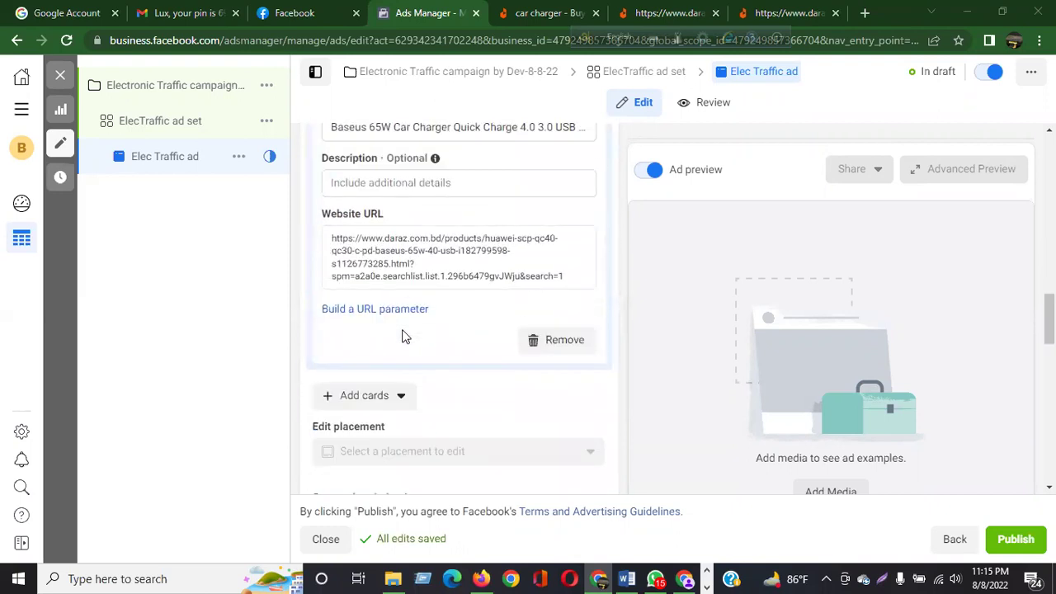
scroll(404, 336, "up", 2)
left_click(400, 400)
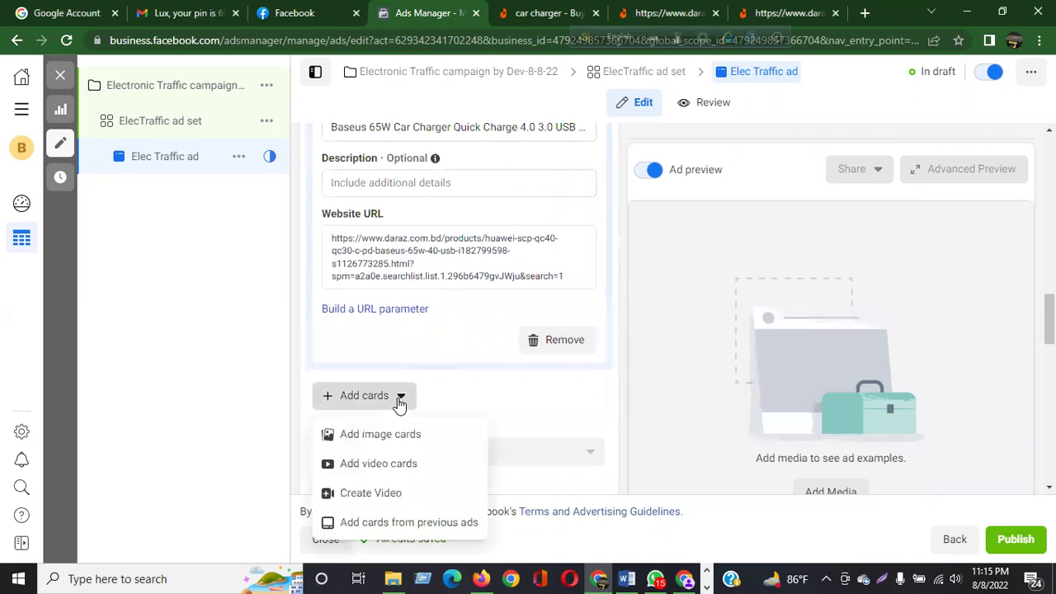
left_click(400, 438)
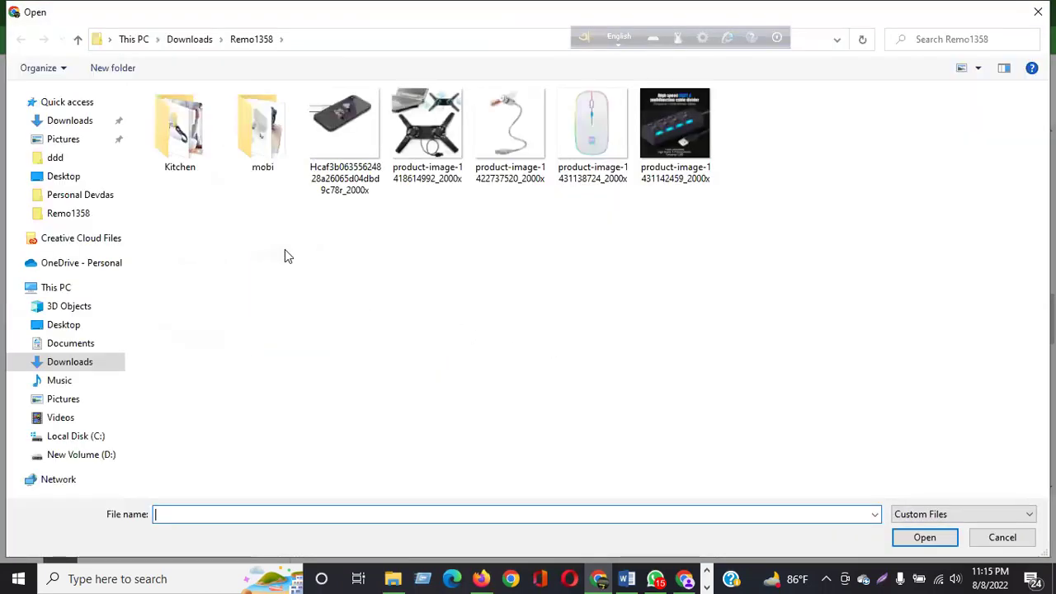
left_click(418, 169)
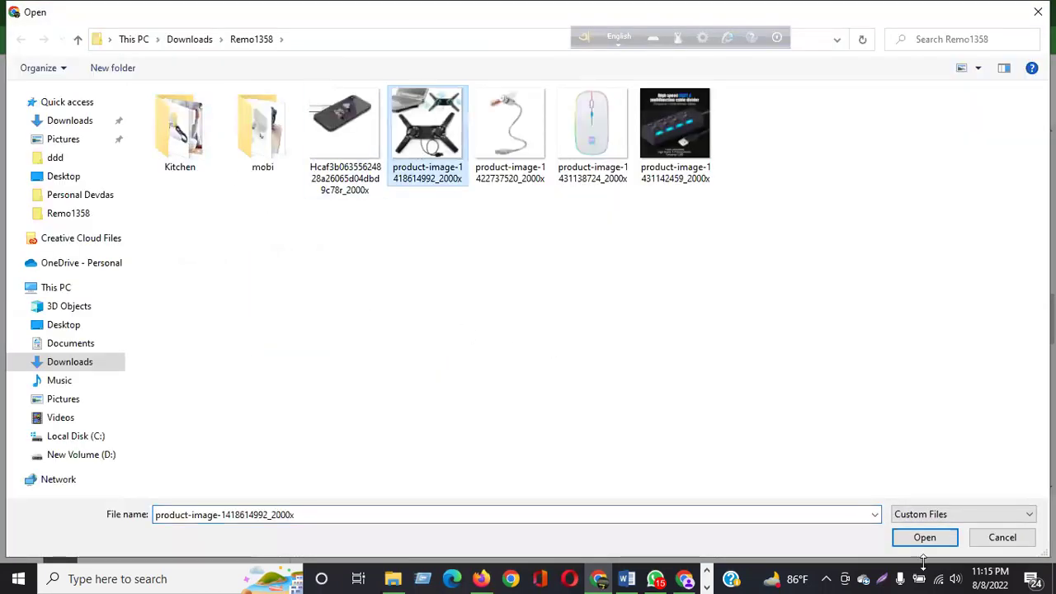
left_click(924, 537)
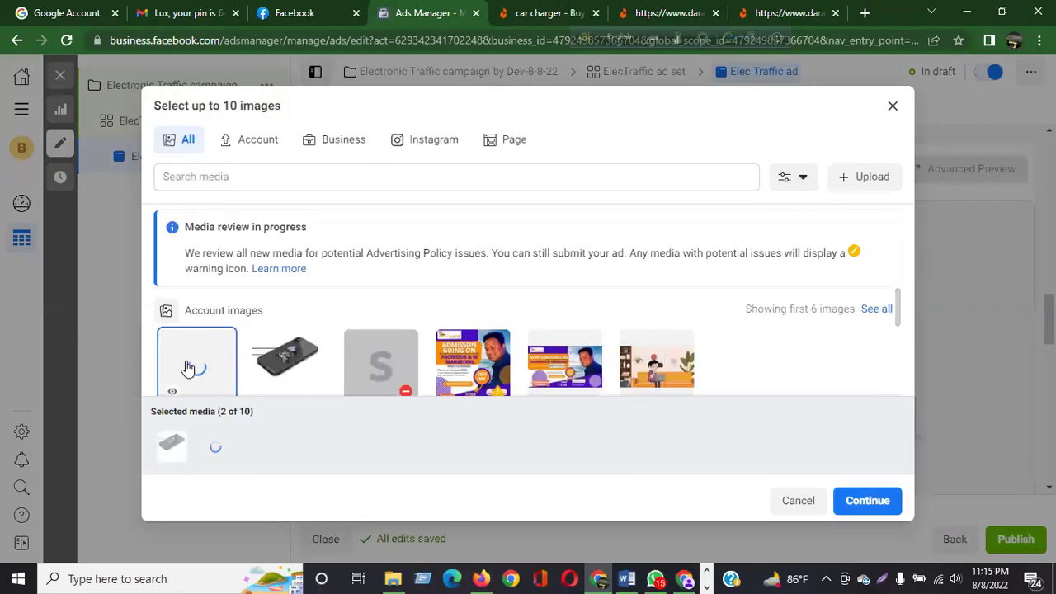
left_click(856, 510)
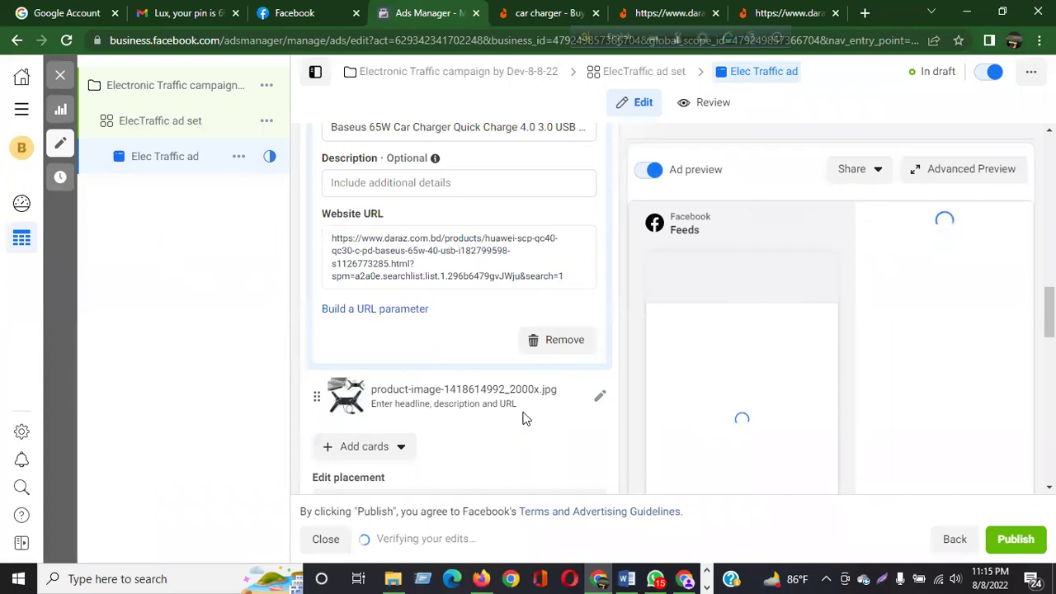
- Open the second carousel card and copy the product title from the Essager Mini USB Car Charger page on Daraz into its headline
scroll(495, 380, "down", 2)
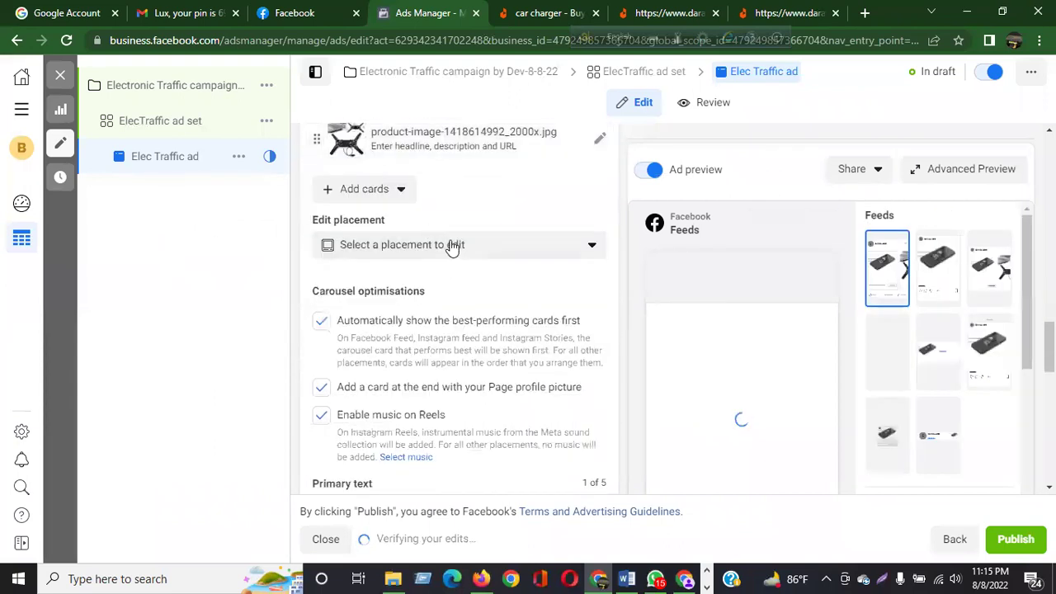
scroll(448, 246, "up", 2)
scroll(529, 332, "up", 5)
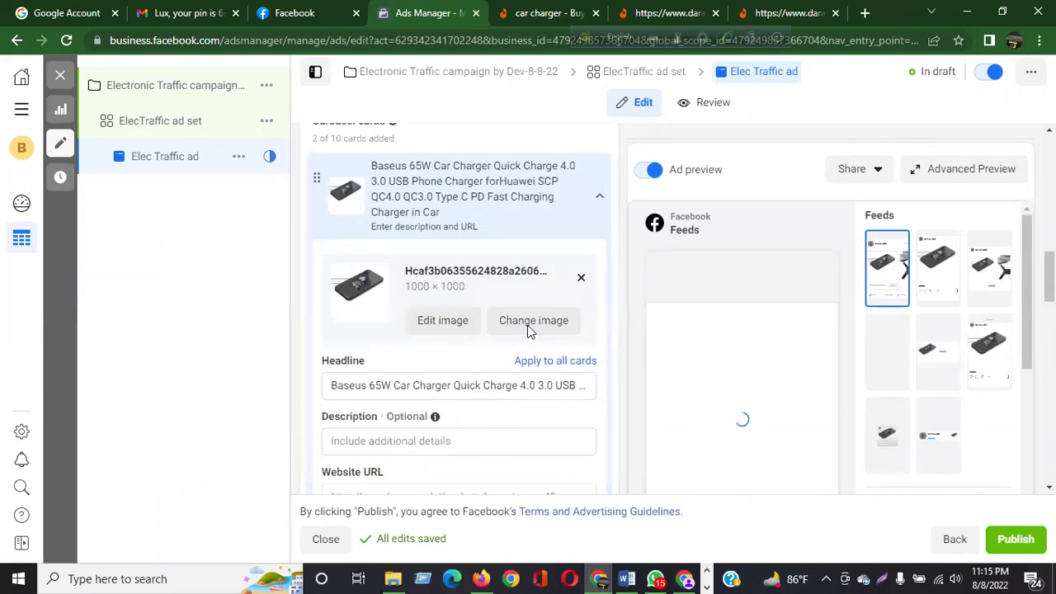
scroll(462, 334, "down", 2)
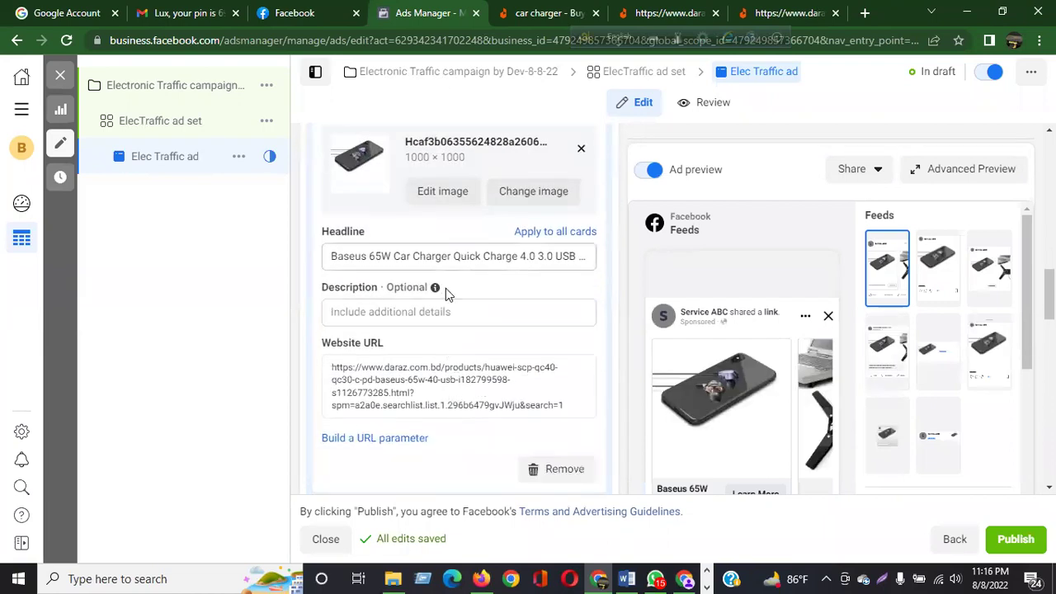
scroll(444, 363, "down", 2)
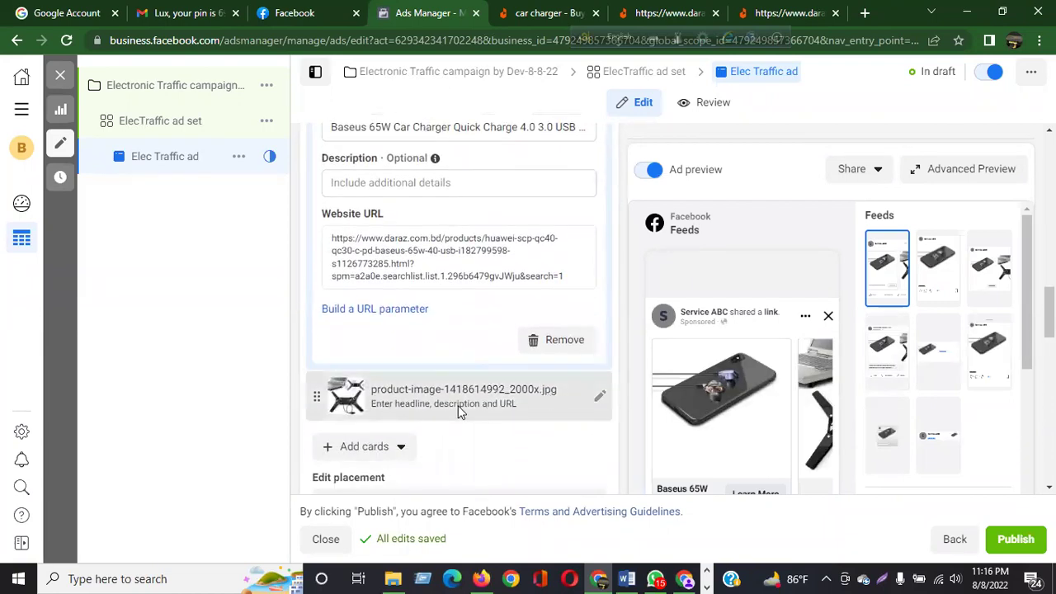
left_click(473, 399)
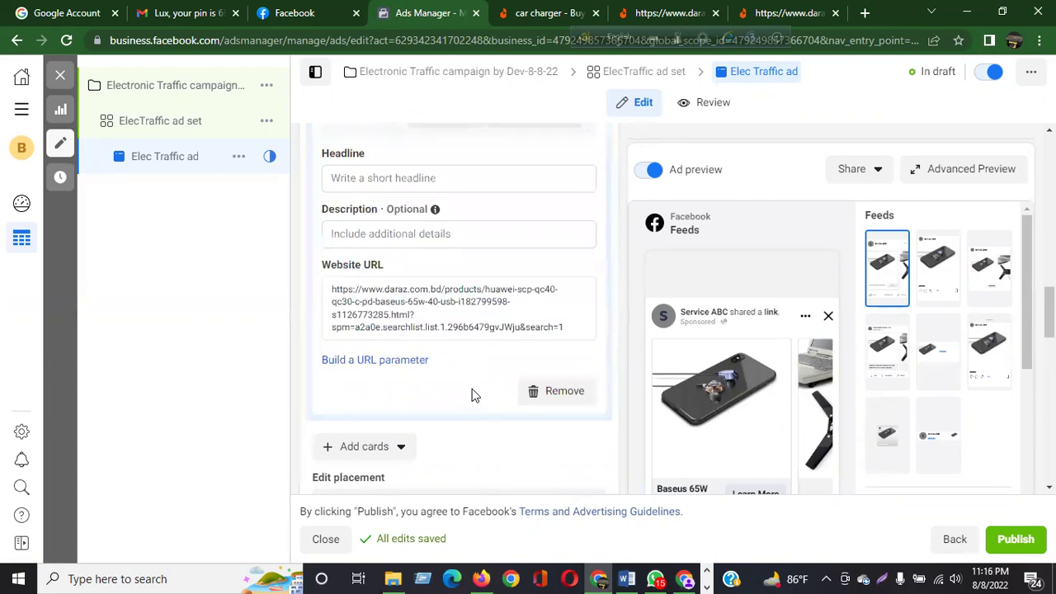
scroll(461, 312, "up", 2)
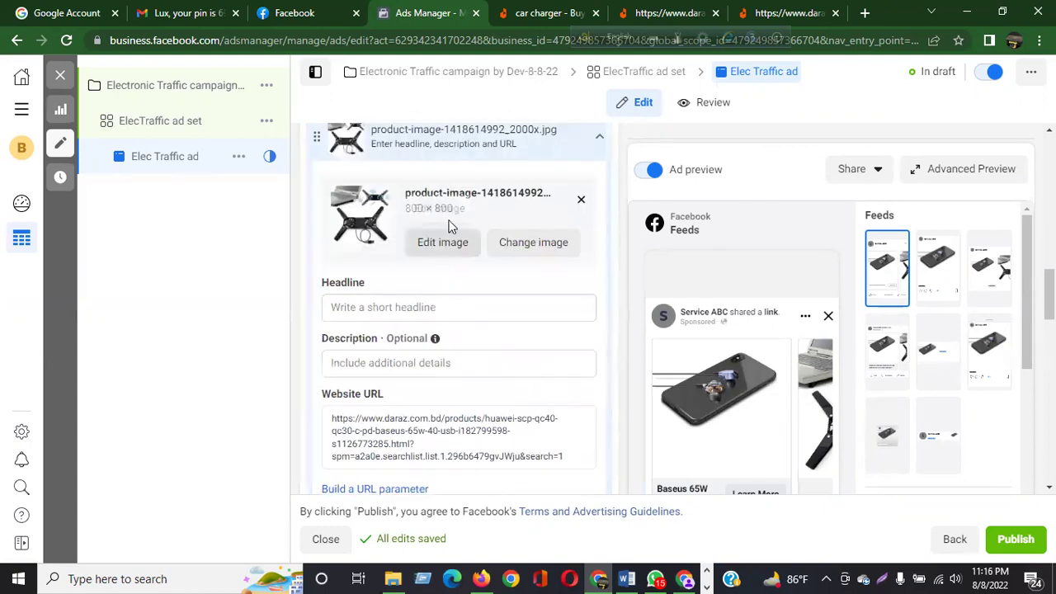
left_click(427, 307)
left_click(796, 15)
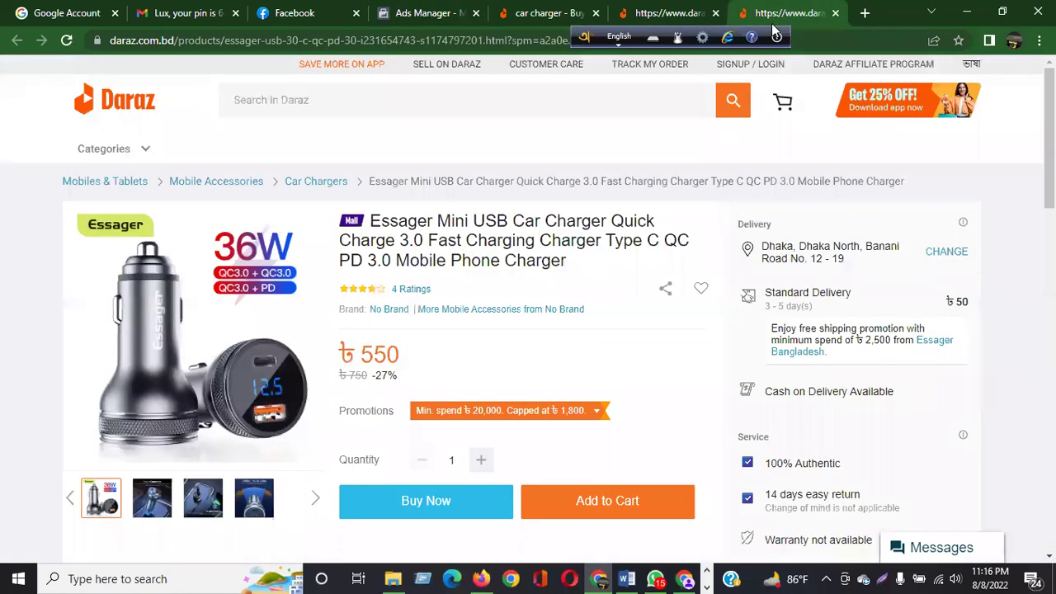
left_click_drag(566, 264, 369, 224)
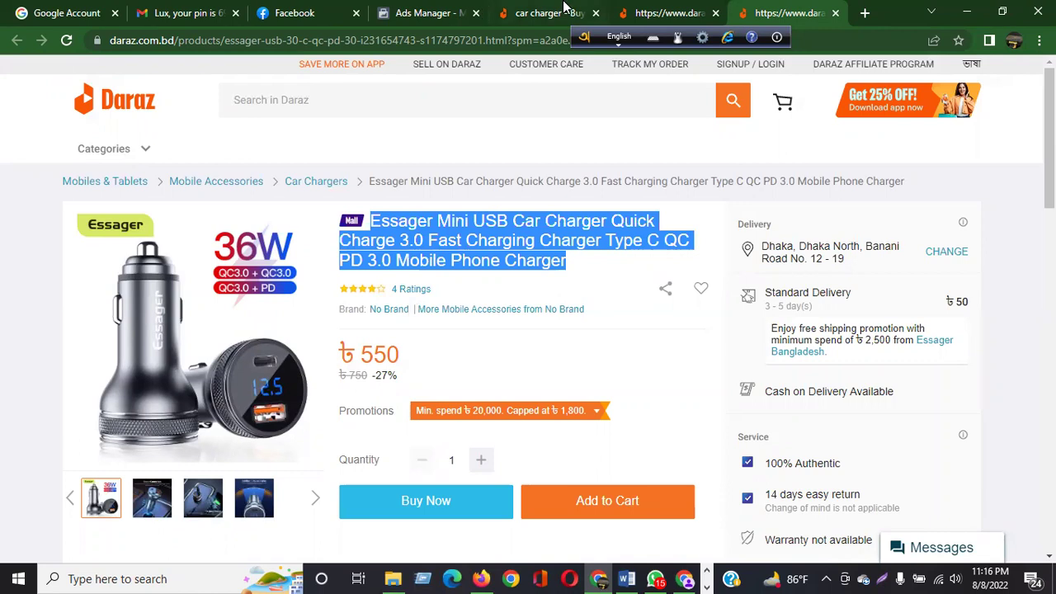
left_click(423, 10)
key("ctrl+v")
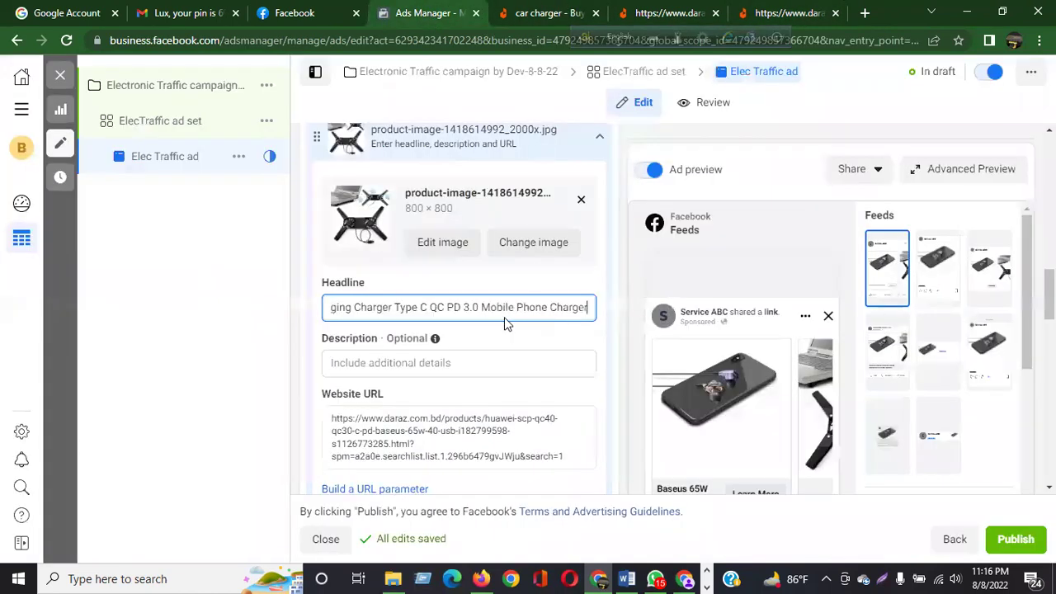
- Replace the second card's website URL with the web address of the Essager Mini USB Car Charger page on Daraz
left_click(500, 437)
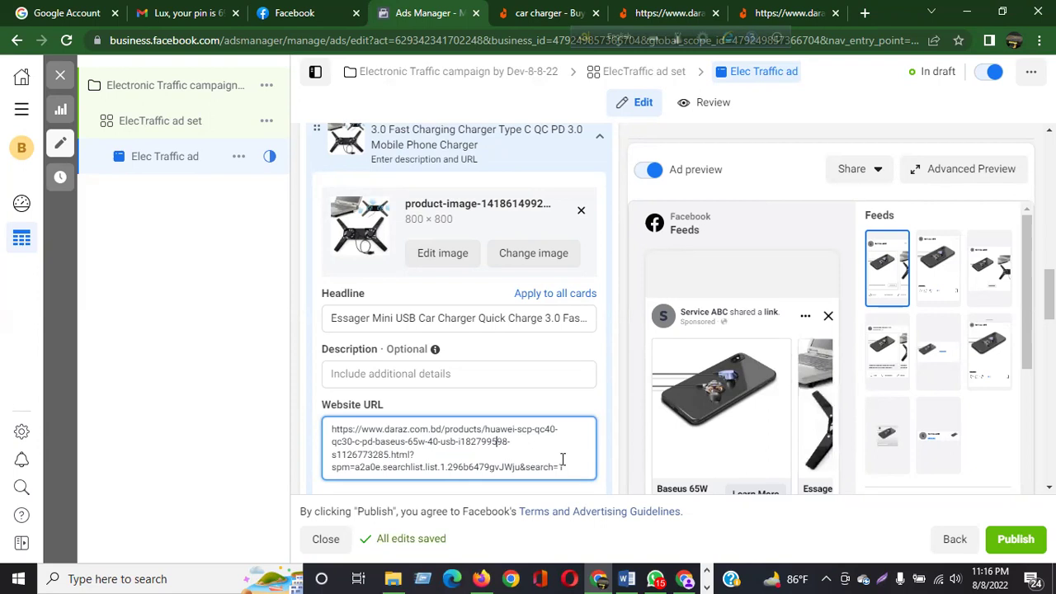
left_click_drag(572, 466, 320, 435)
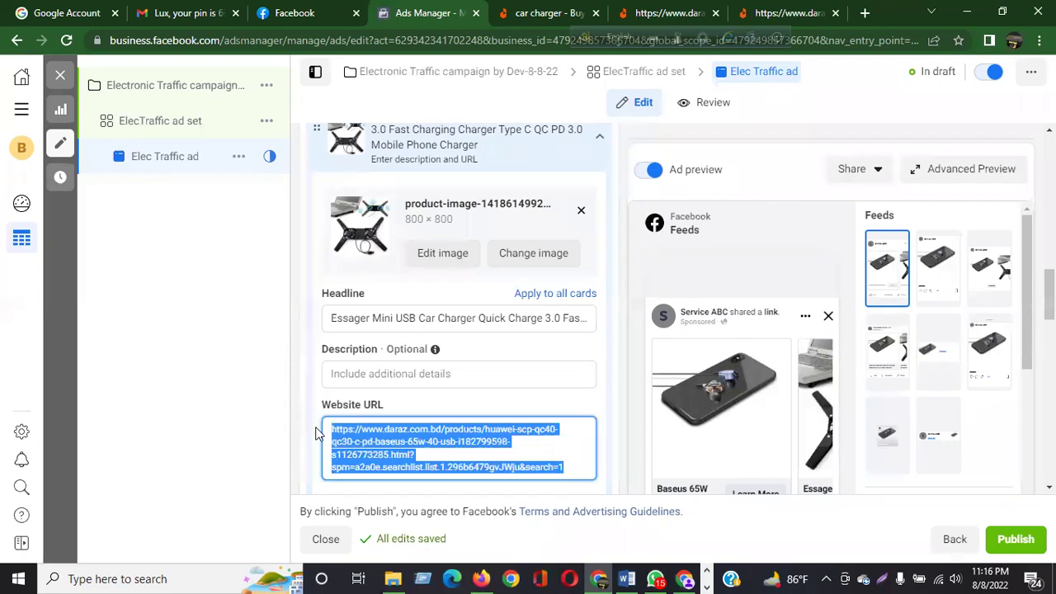
key("BackSpace")
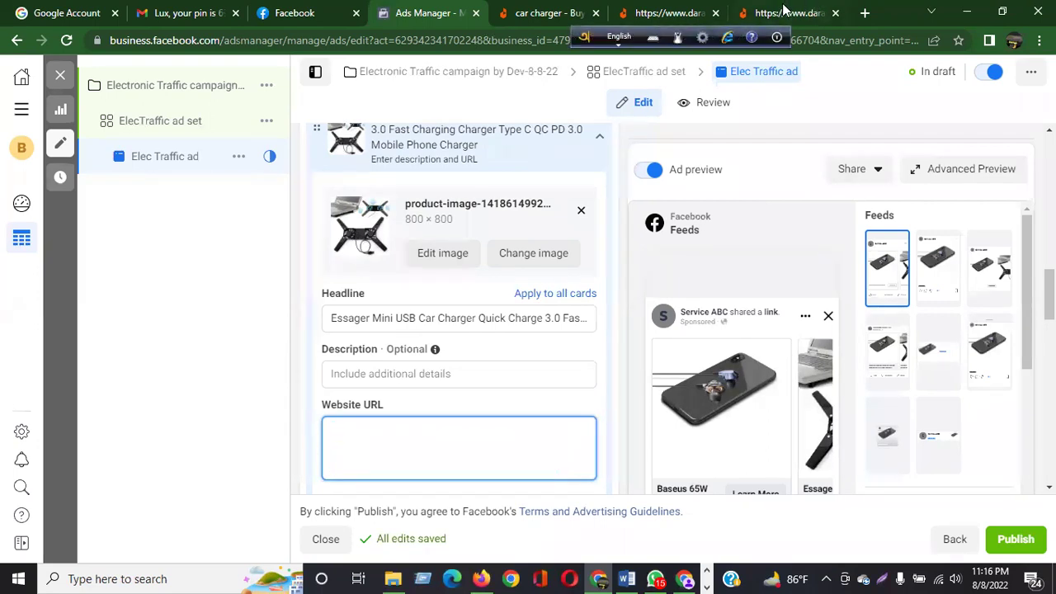
left_click(784, 12)
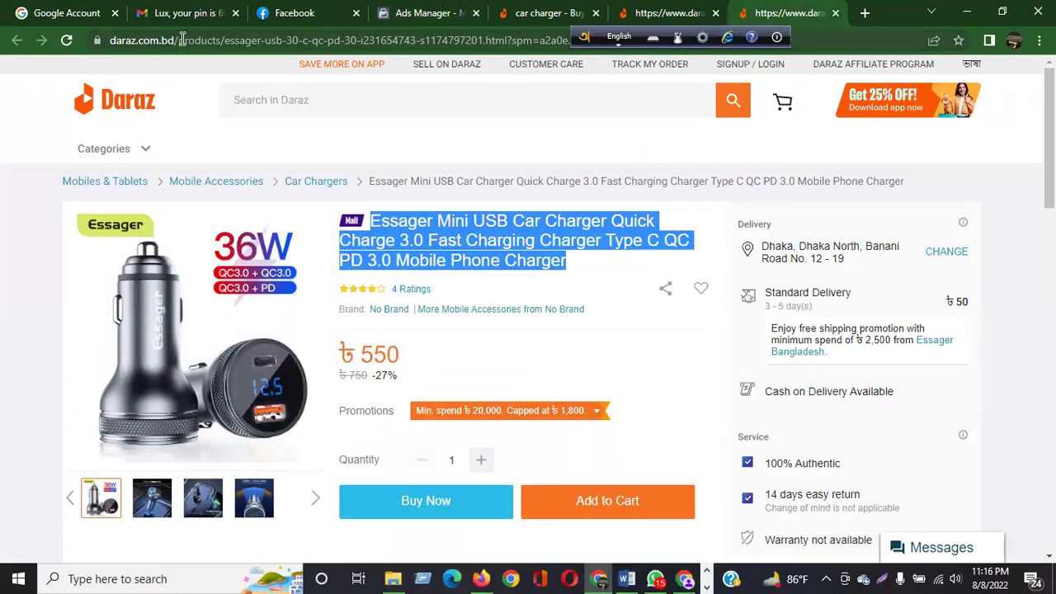
left_click(182, 40)
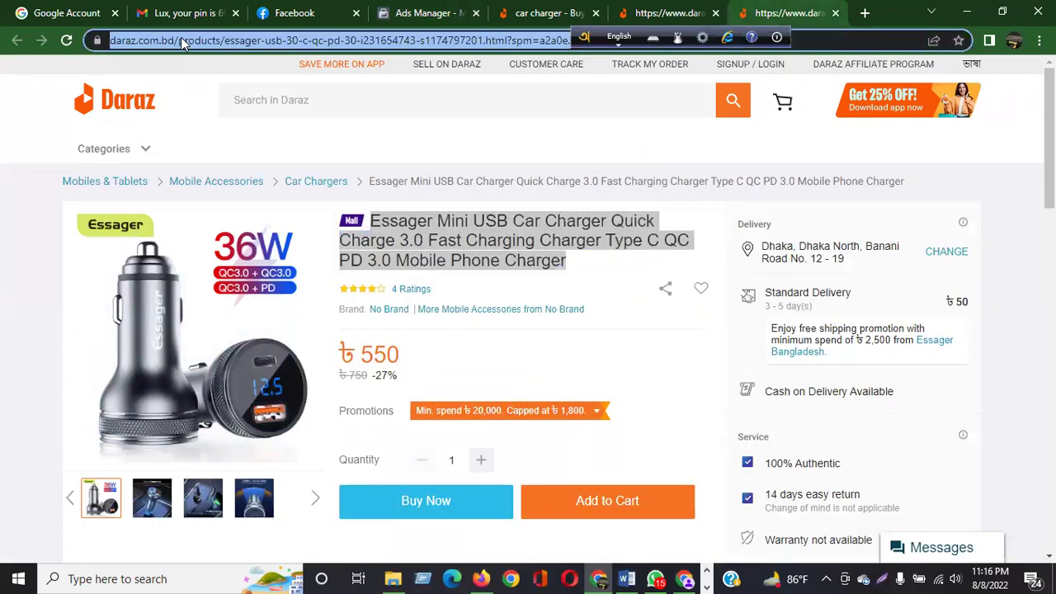
right_click(183, 43)
left_click(237, 125)
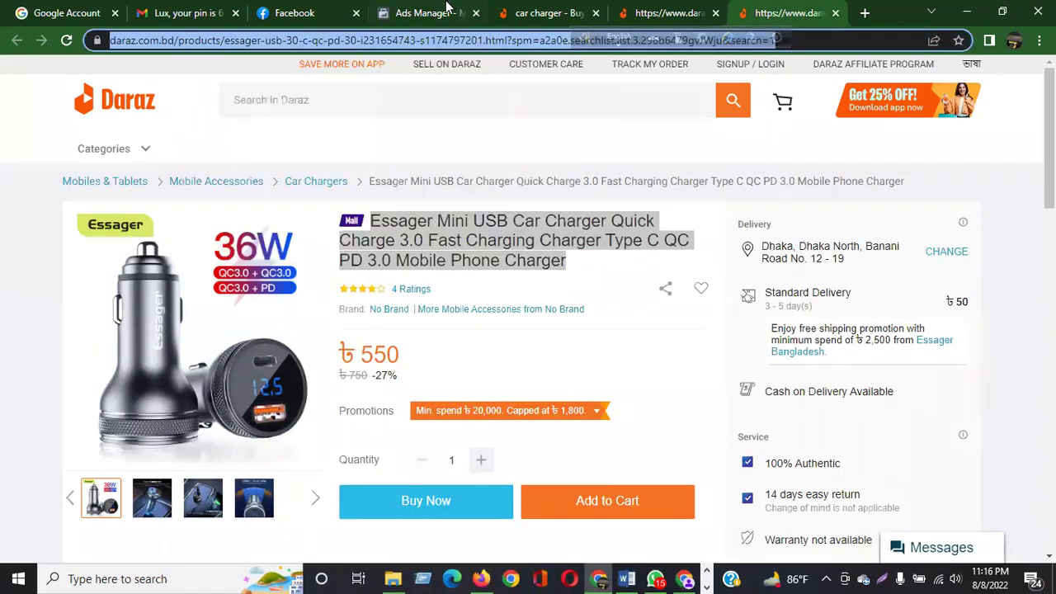
left_click(446, 7)
left_click(405, 421)
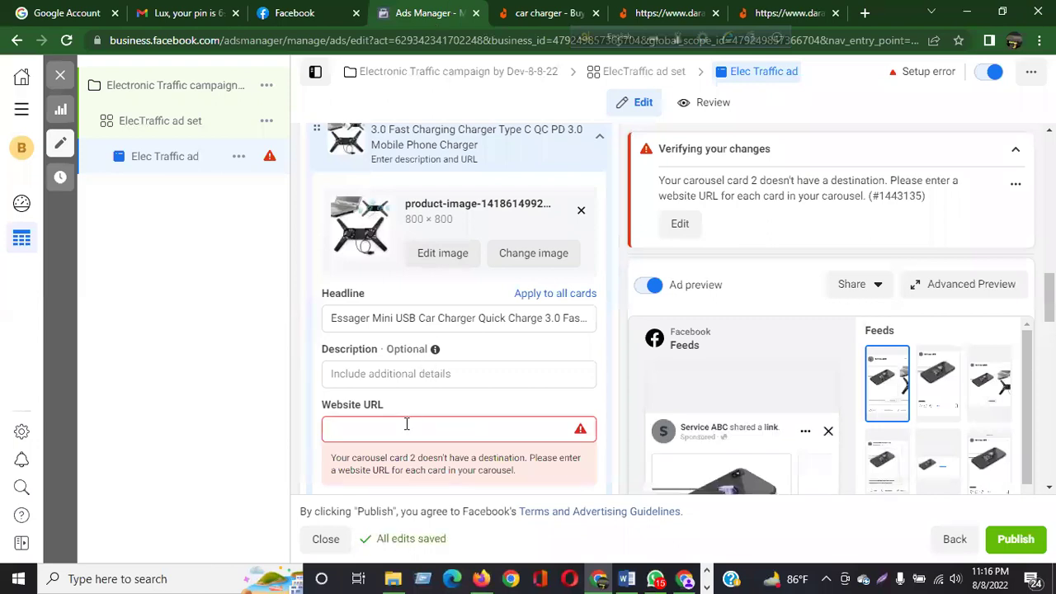
right_click(406, 424)
left_click(436, 304)
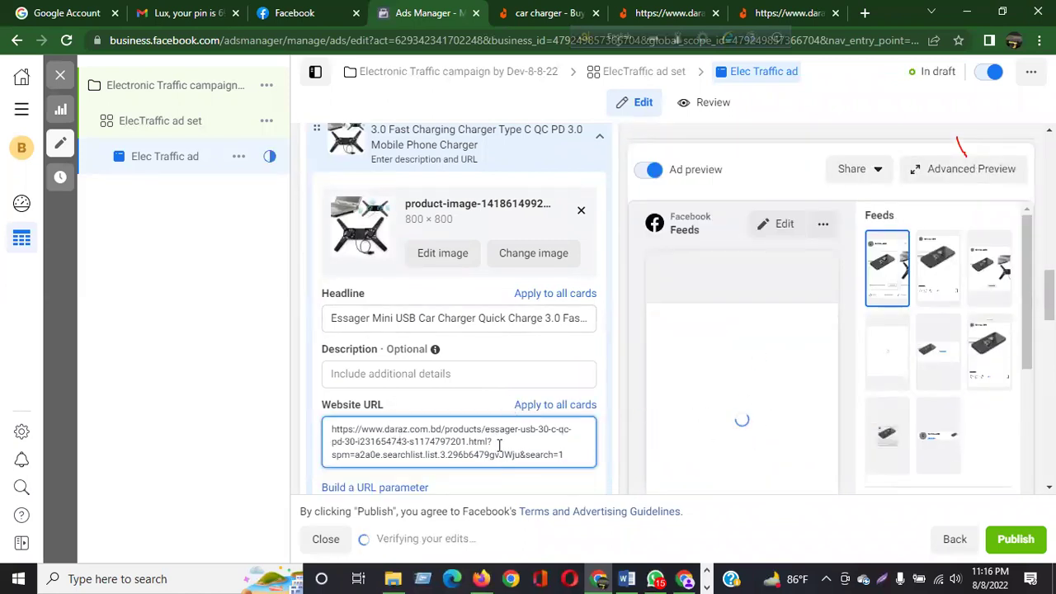
- Open the USB Port Fast Car Charger 2.4A/1.0A Dual product from the Daraz car charger results in a new tab and view it
left_click(780, 13)
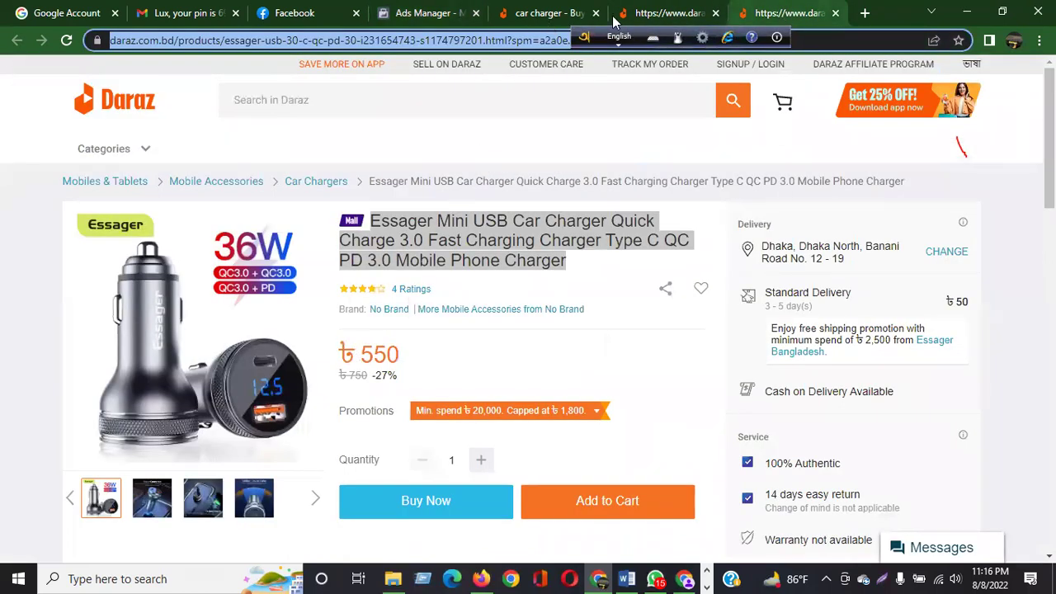
left_click(545, 12)
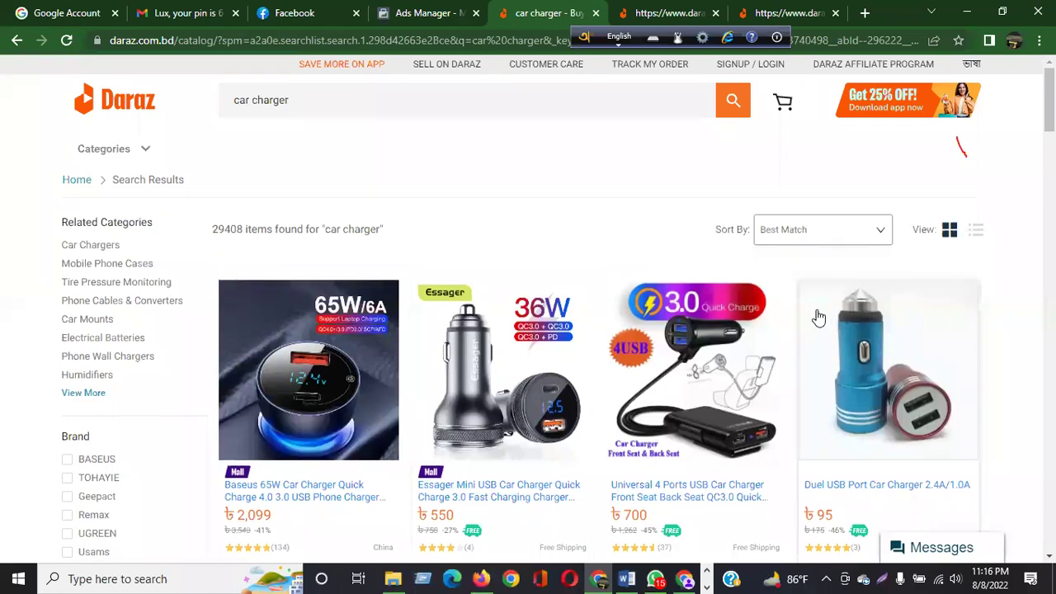
scroll(788, 304, "down", 2)
right_click(308, 405)
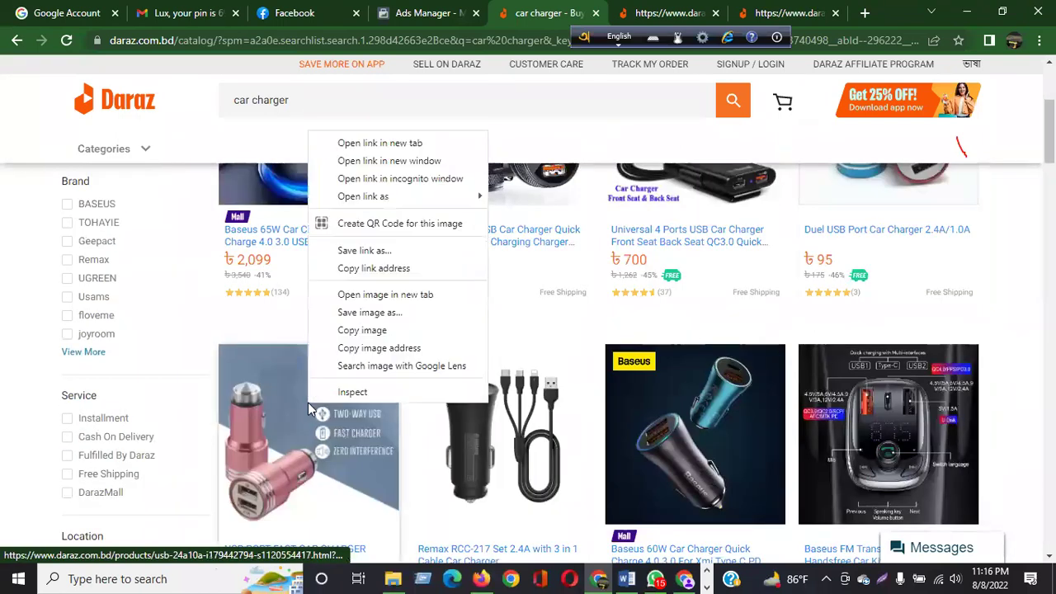
left_click(404, 148)
left_click_drag(582, 12, 793, 7)
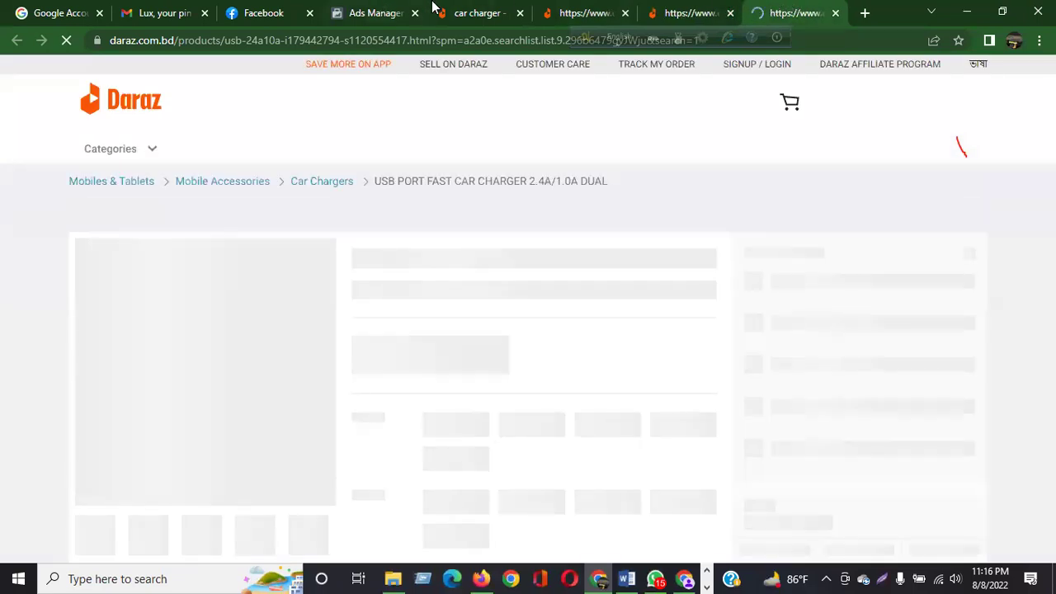
left_click(375, 10)
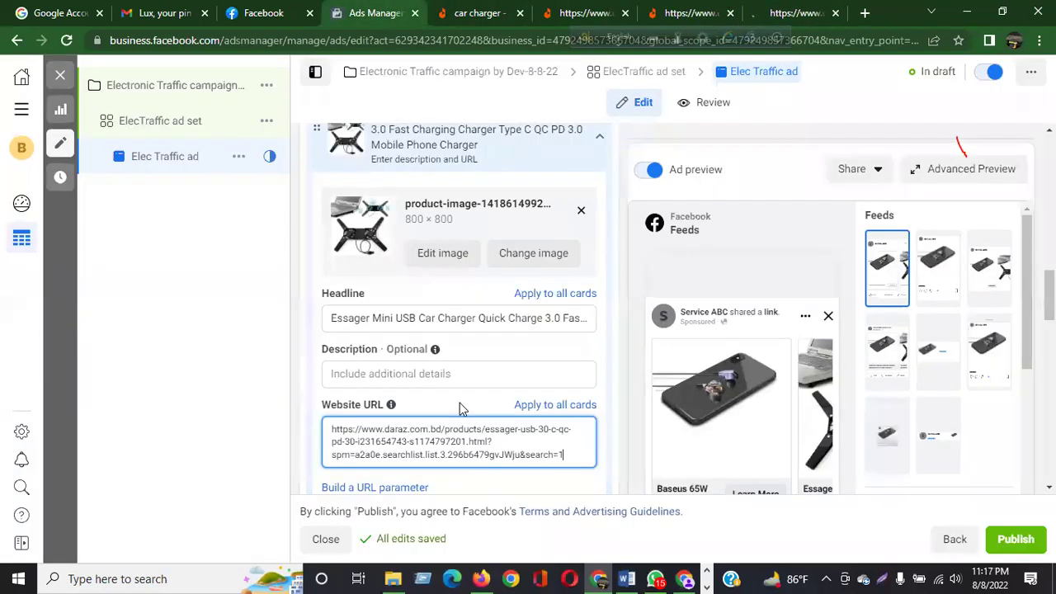
scroll(388, 338, "up", 3)
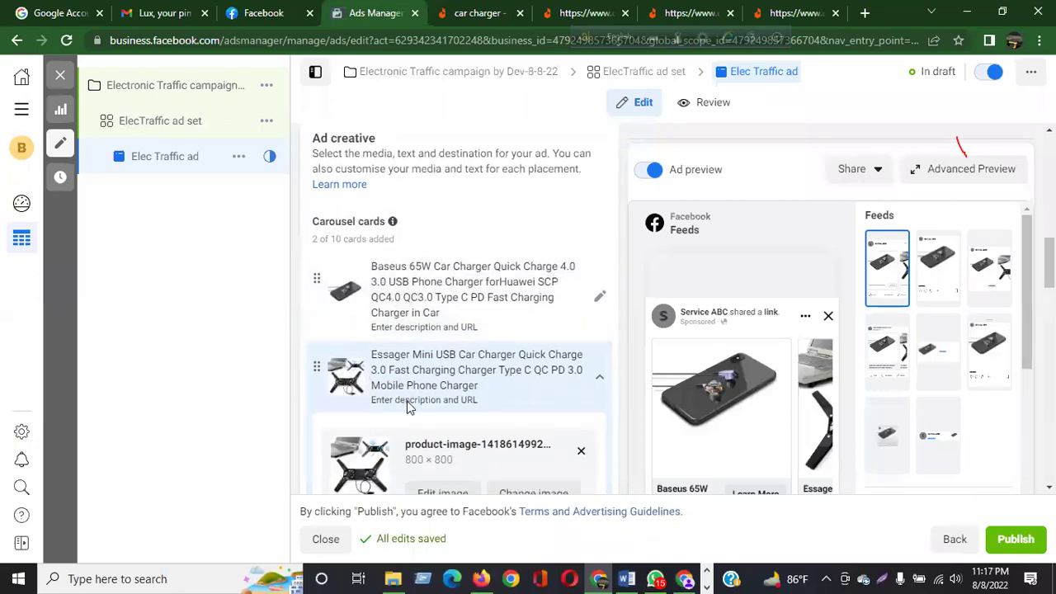
scroll(407, 401, "down", 2)
scroll(430, 333, "down", 3)
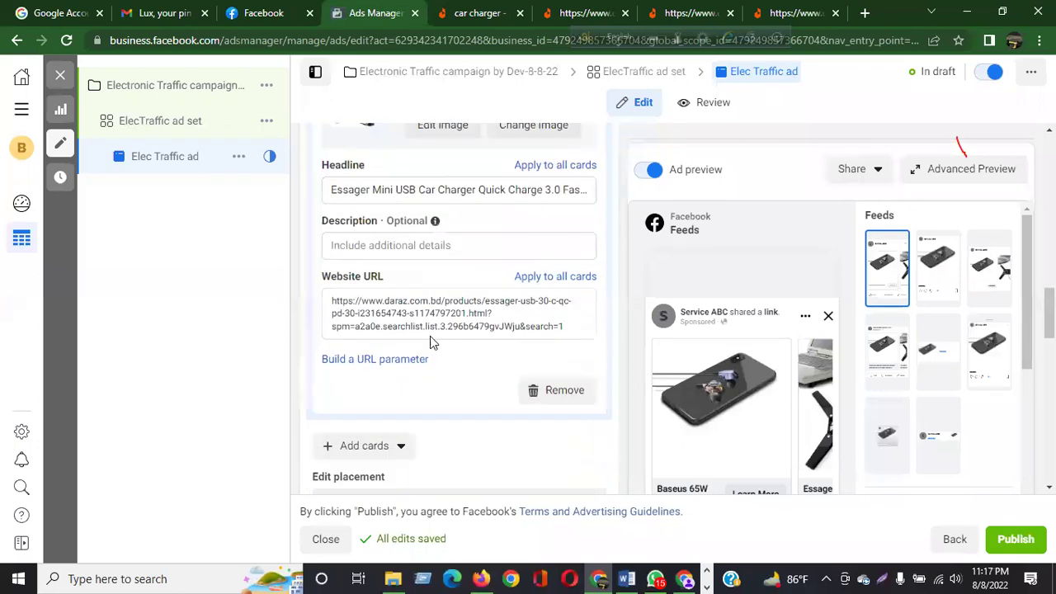
left_click(400, 457)
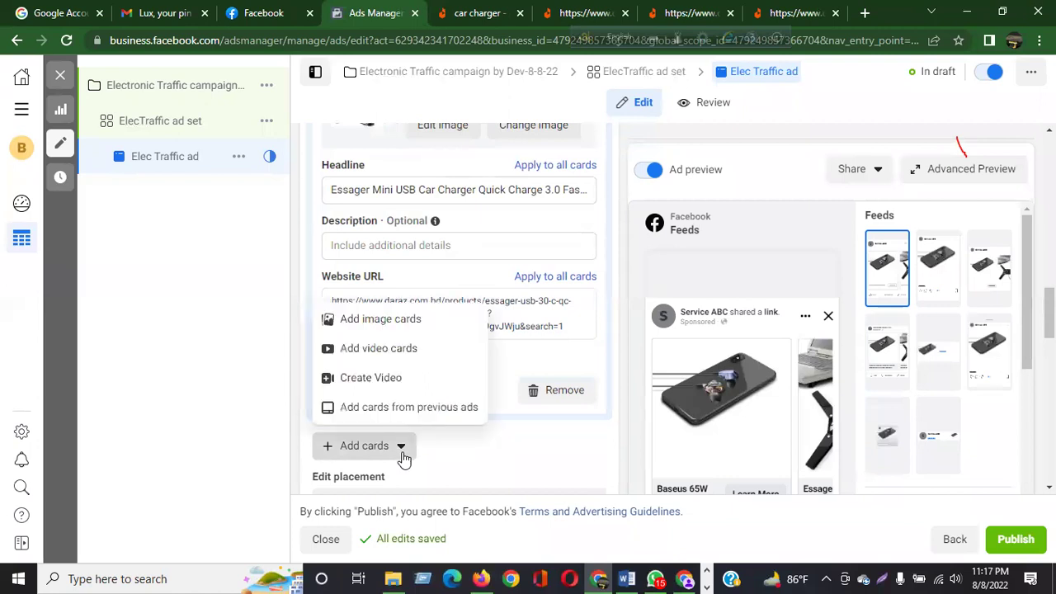
left_click(384, 322)
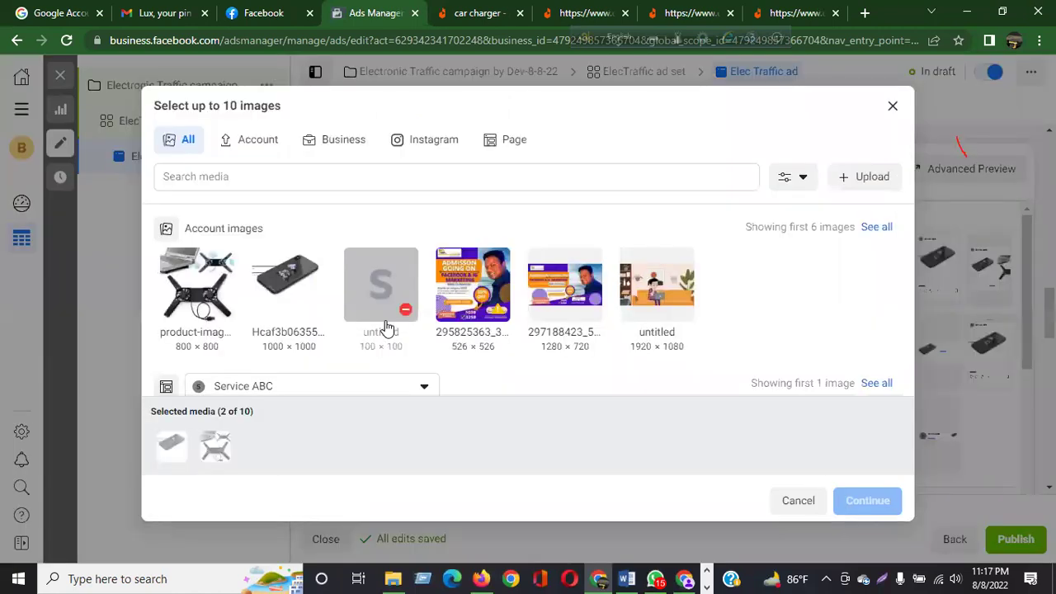
left_click(861, 178)
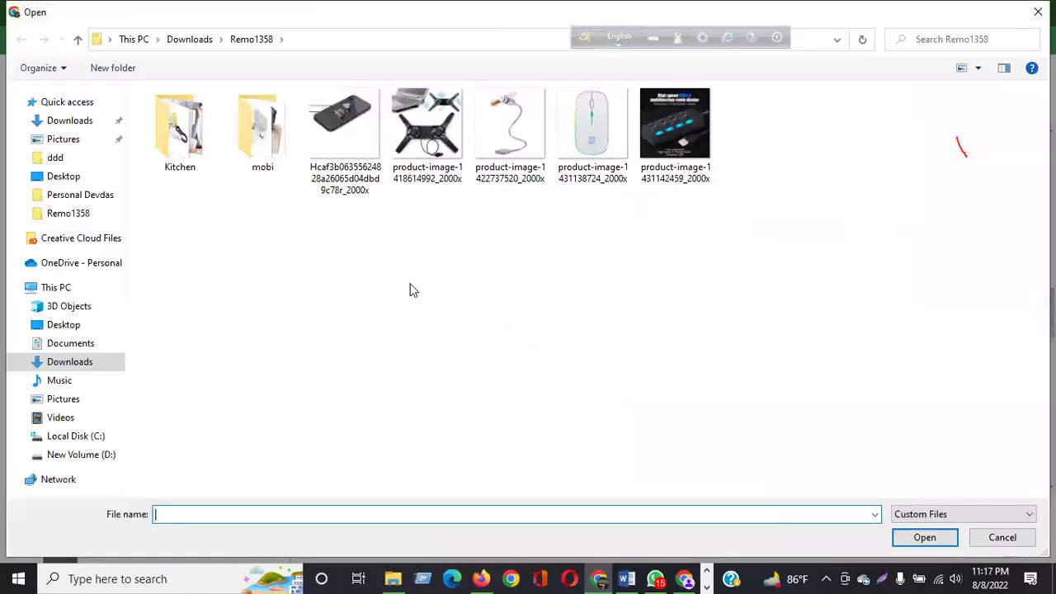
left_click(678, 146)
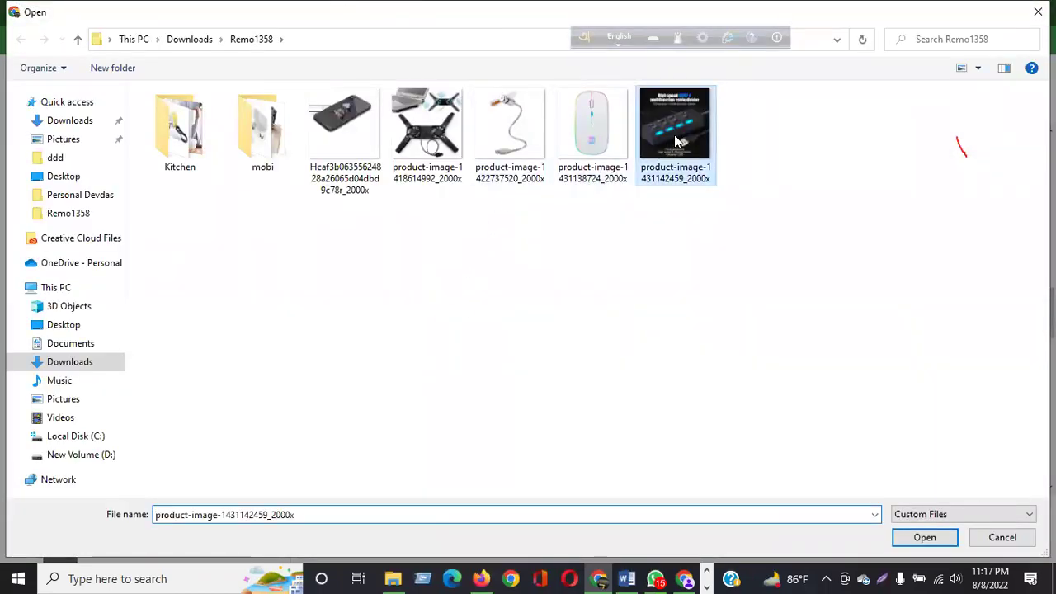
left_click(924, 538)
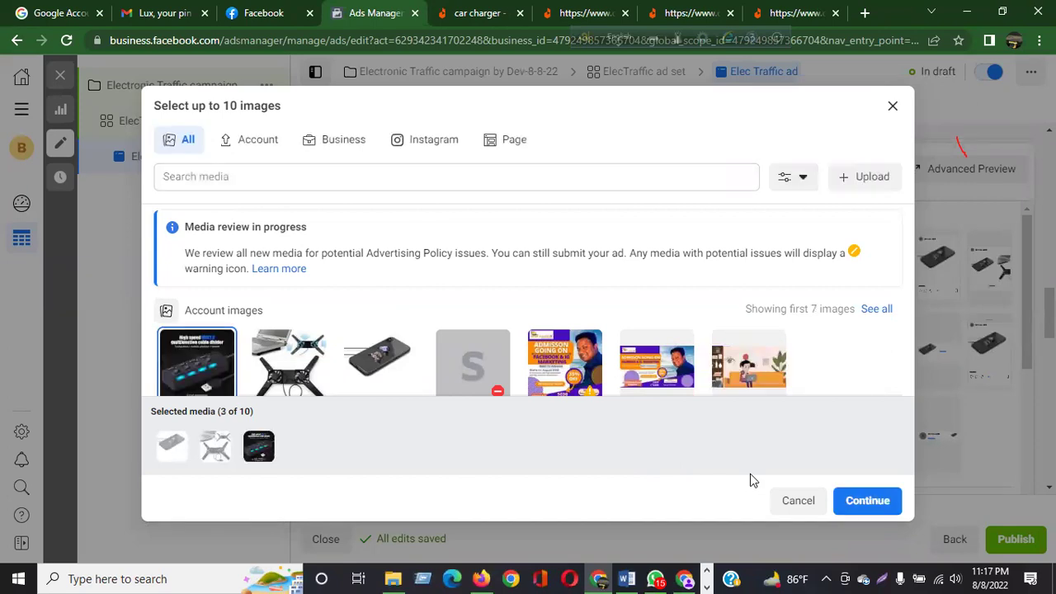
left_click(880, 501)
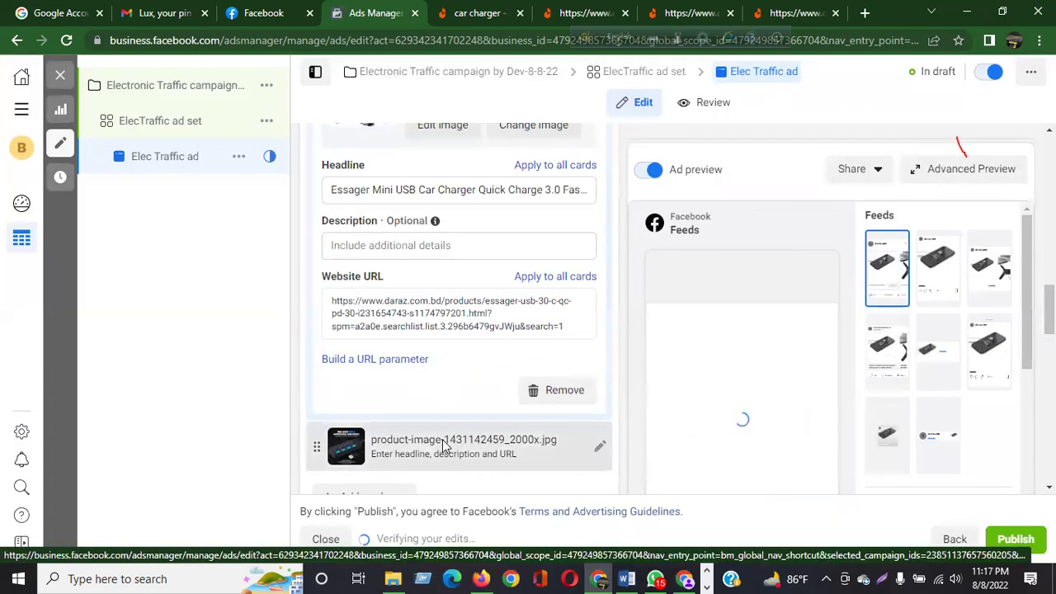
scroll(426, 358, "down", 3)
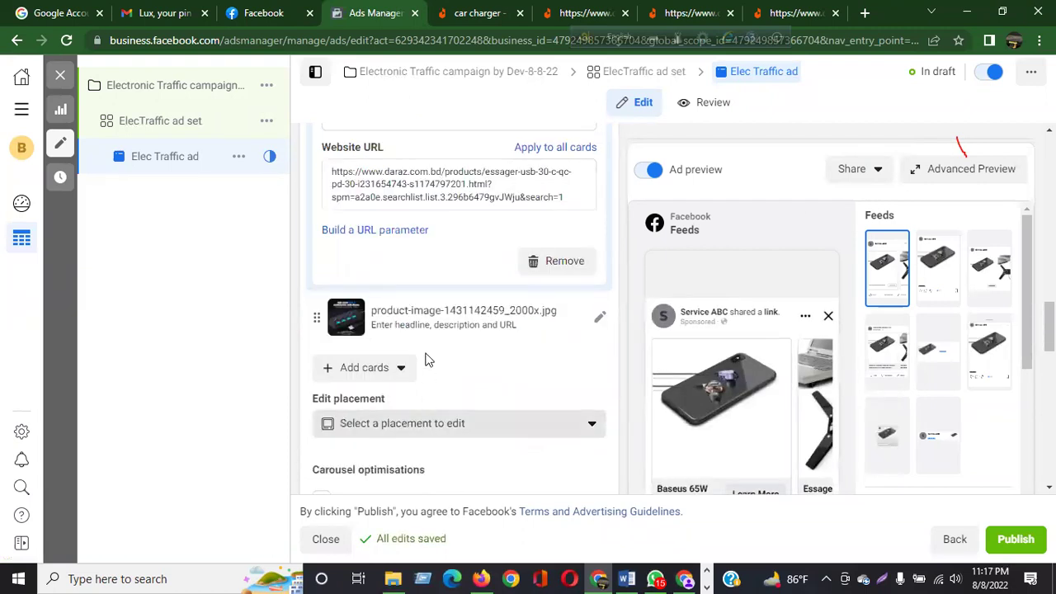
scroll(427, 355, "up", 4)
scroll(427, 352, "up", 1)
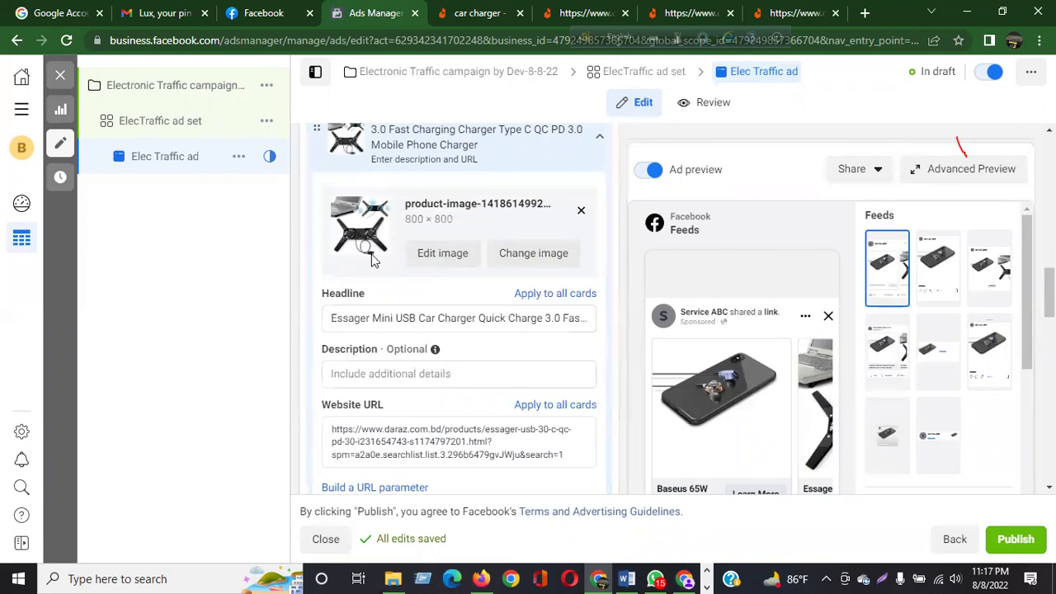
scroll(414, 330, "down", 3)
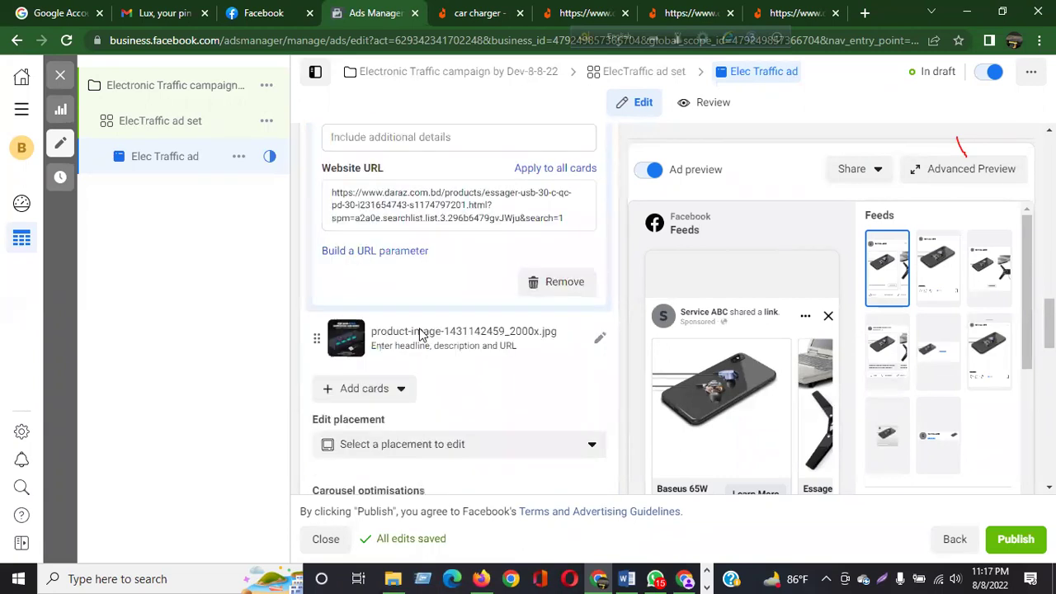
scroll(419, 332, "down", 1)
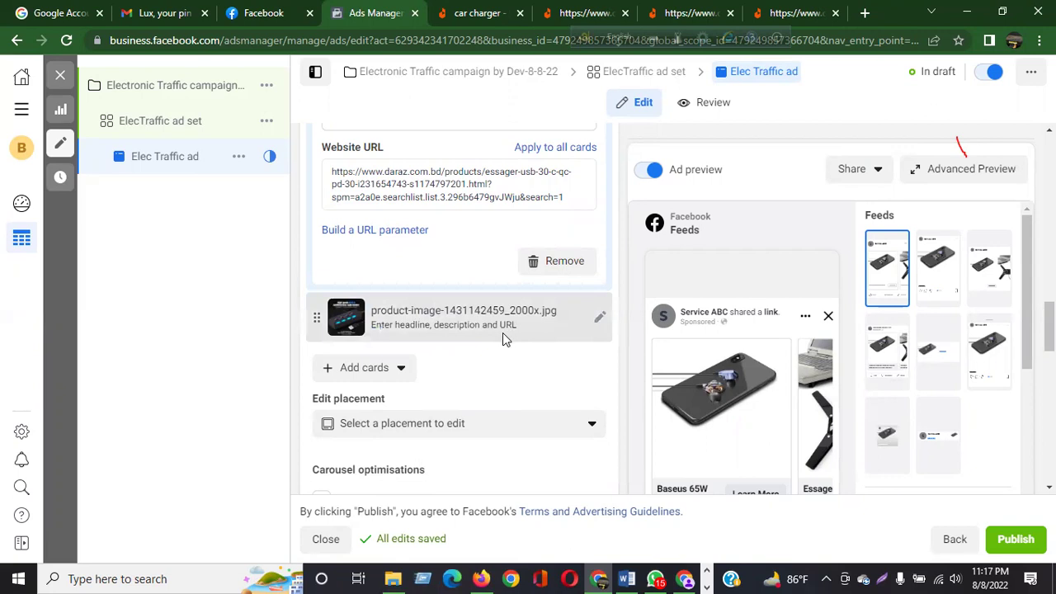
- Set the third card's headline to "USB PORT FAST CAR CHARGER 2.4A/1.0A DUAL", copied from its Daraz product page
left_click(424, 329)
left_click(374, 243)
left_click(792, 13)
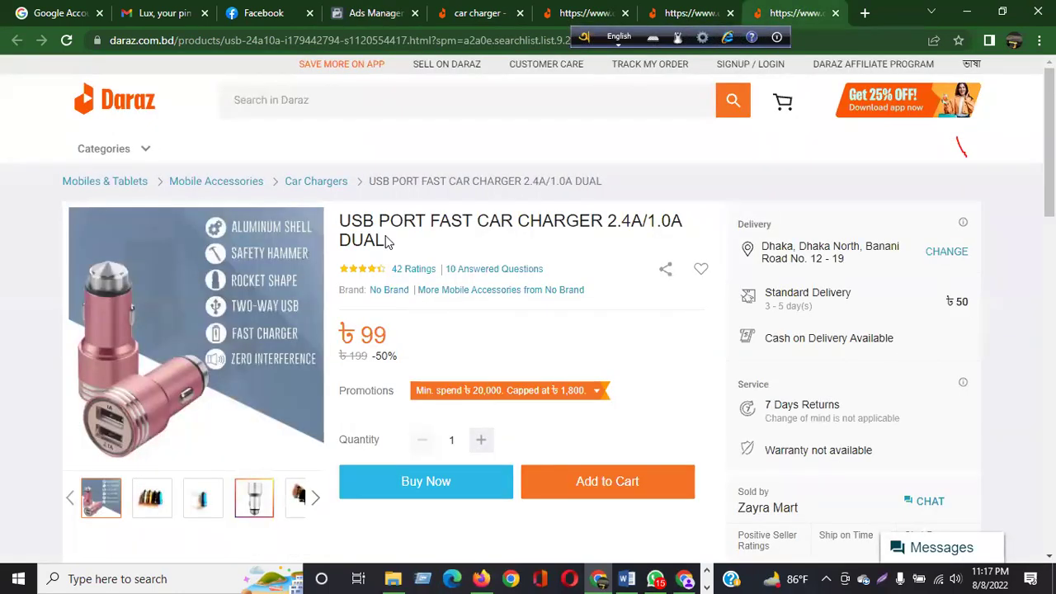
left_click_drag(388, 240, 340, 221)
key("ctrl+c")
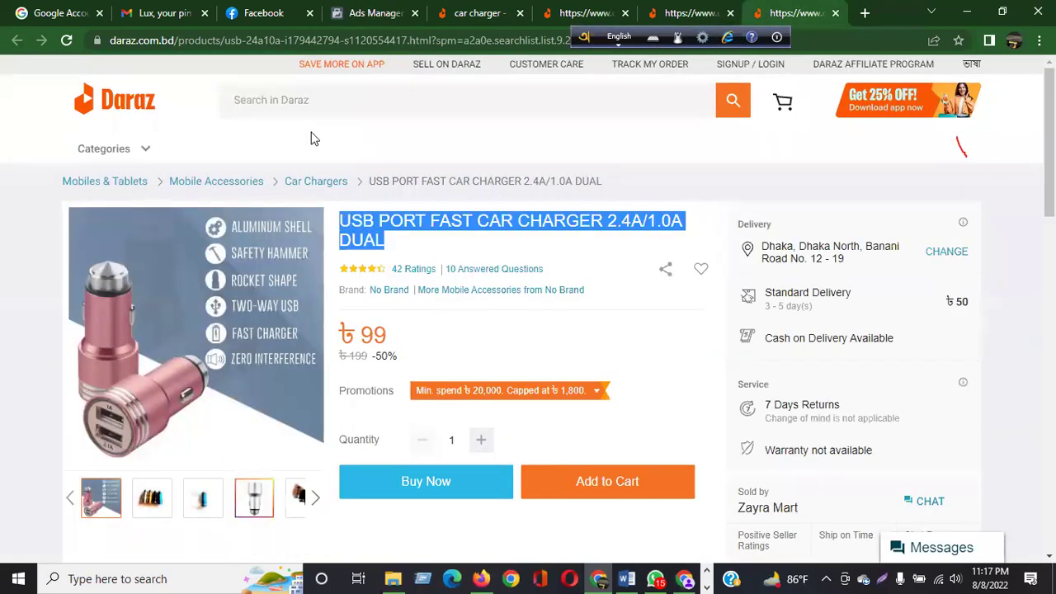
left_click(380, 13)
left_click(397, 239)
key("ctrl+v")
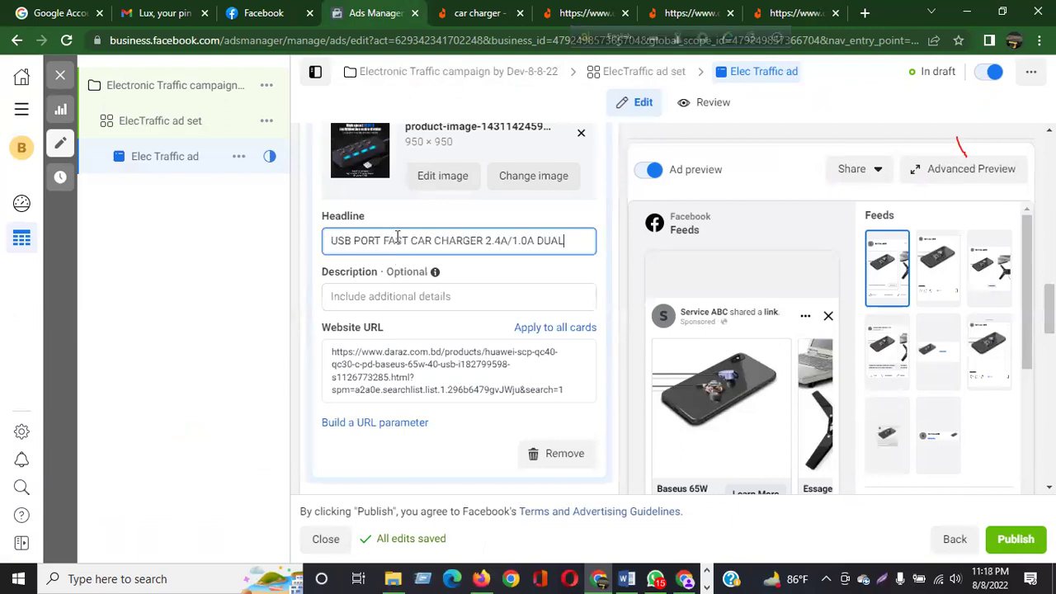
- Replace the third card's website URL with the address of the USB PORT FAST CAR CHARGER product page on Daraz
left_click(407, 377)
key("ctrl+a")
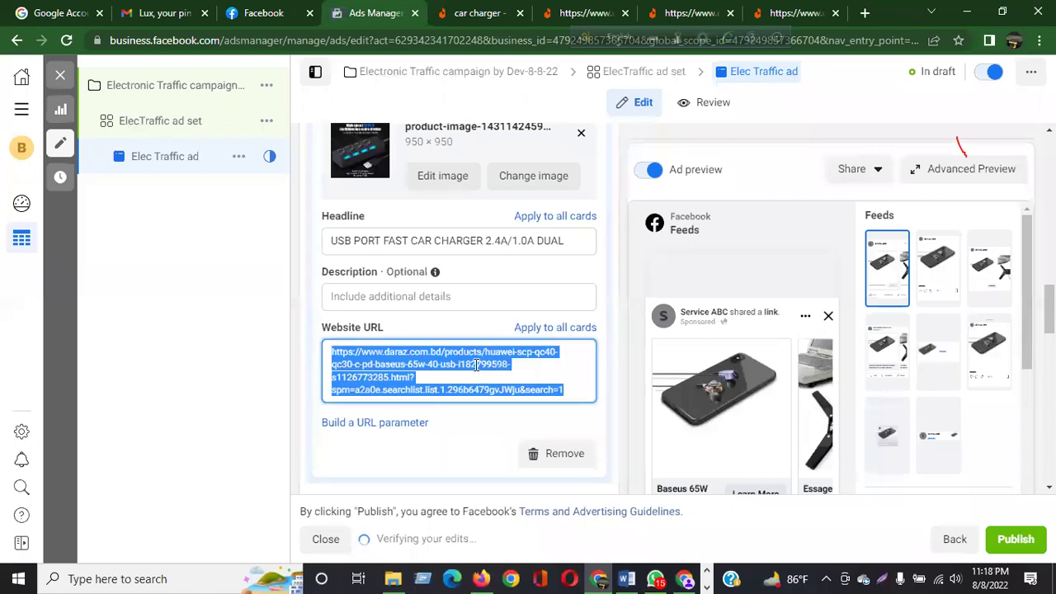
key("BackSpace")
left_click(799, 23)
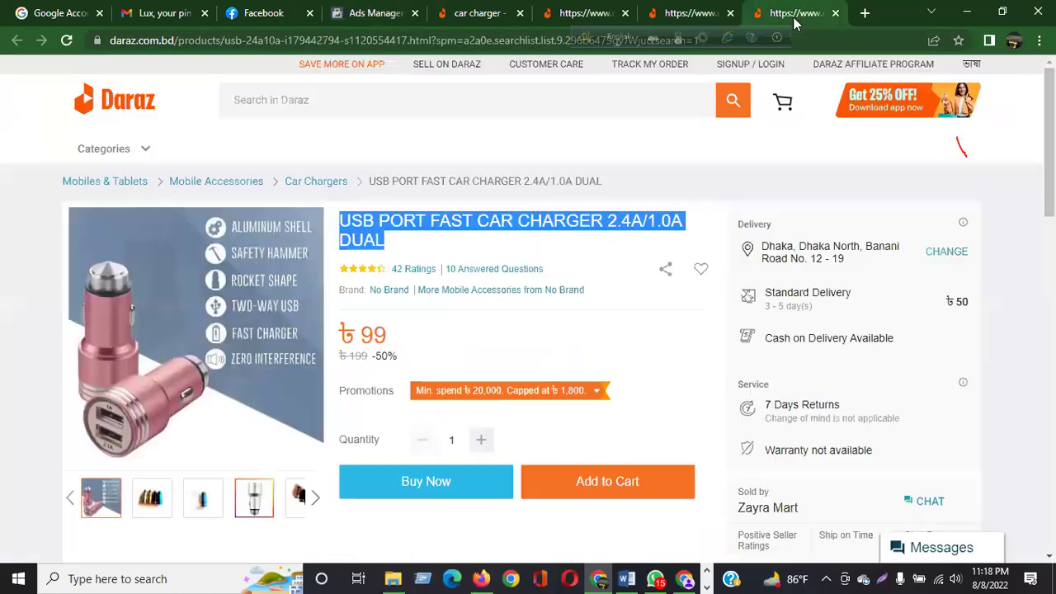
left_click(326, 39)
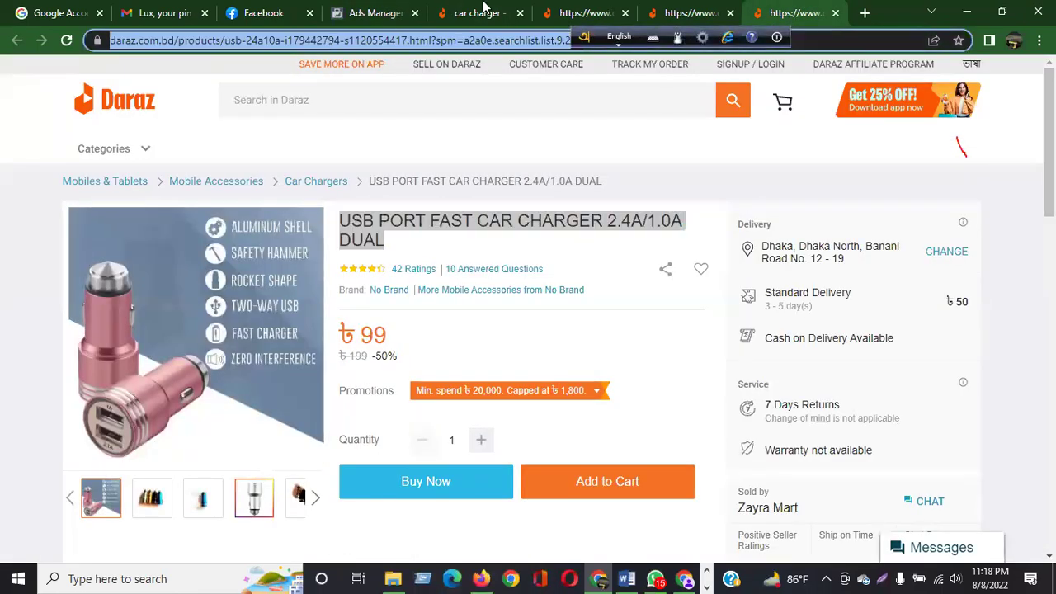
left_click(483, 10)
left_click(364, 12)
left_click(401, 349)
type("https://www.daraz.com.bd/products/usb-24a10a-i179442794-s1120554417.html?spm=a2a0e.searchlist.list.9.296b6479gvJWju&search=1")
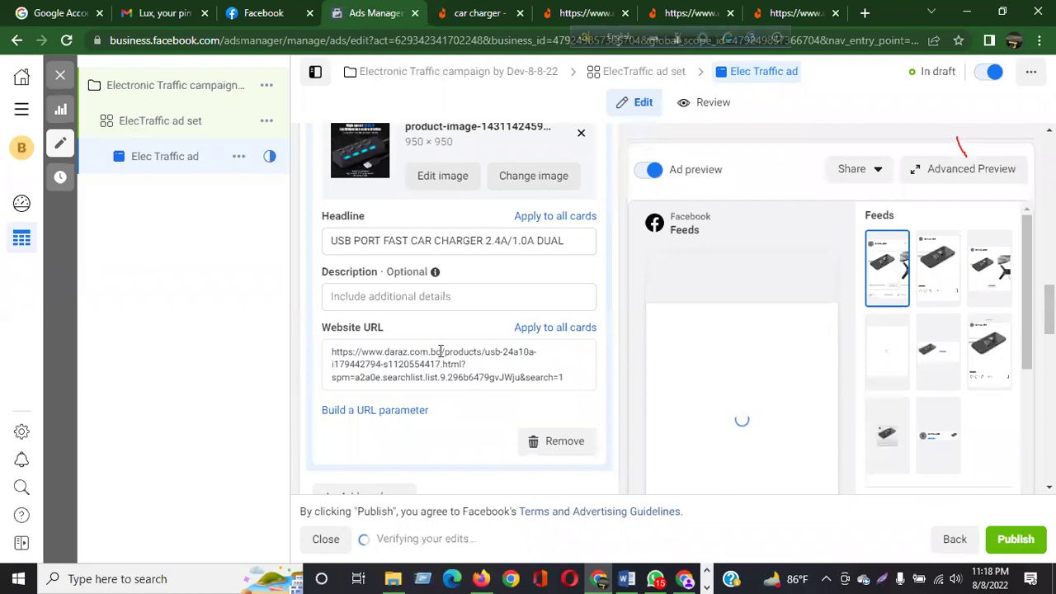
- Review the options for adding more cards and the list of existing carousel cards
scroll(413, 359, "up", 2)
scroll(440, 355, "down", 6)
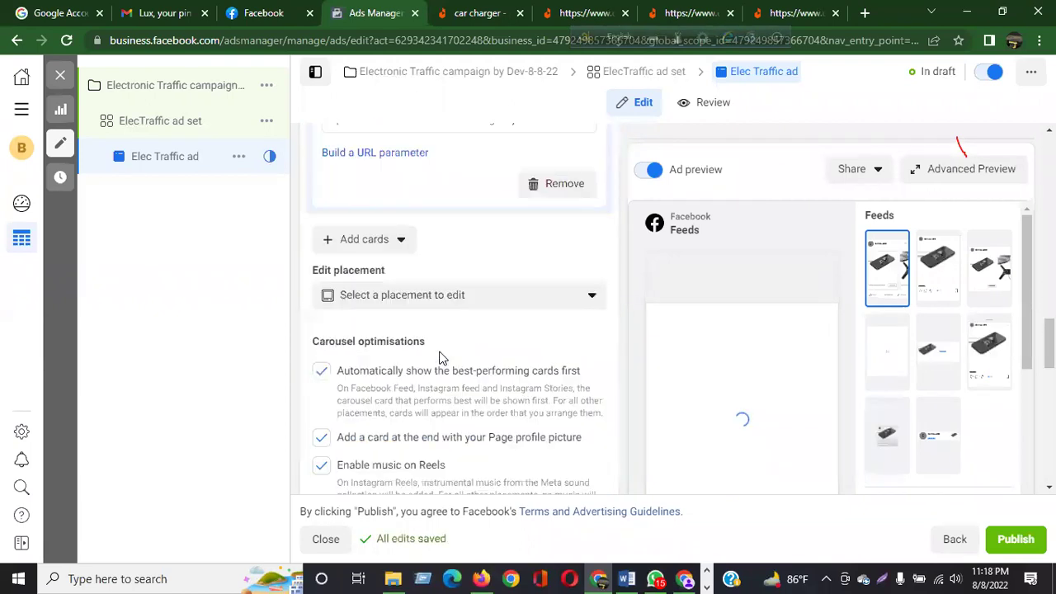
left_click(410, 247)
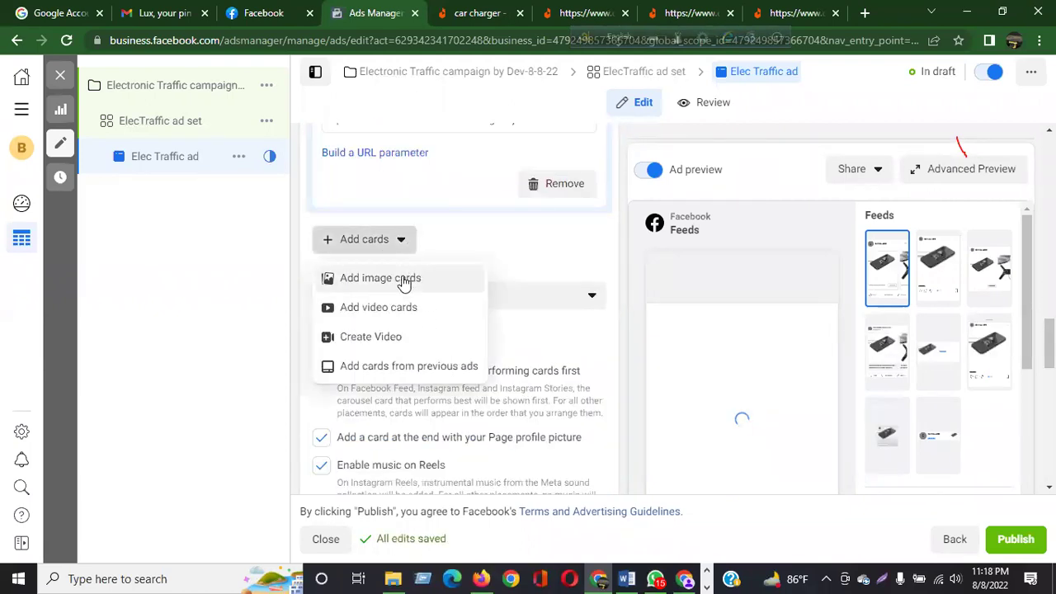
left_click(482, 251)
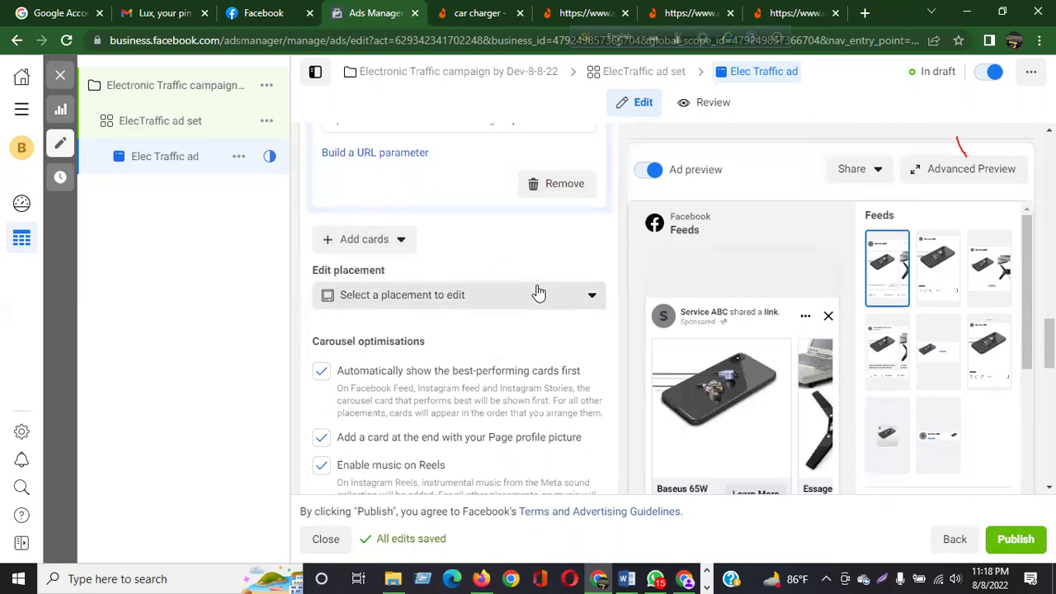
scroll(536, 291, "up", 2)
scroll(536, 290, "up", 8)
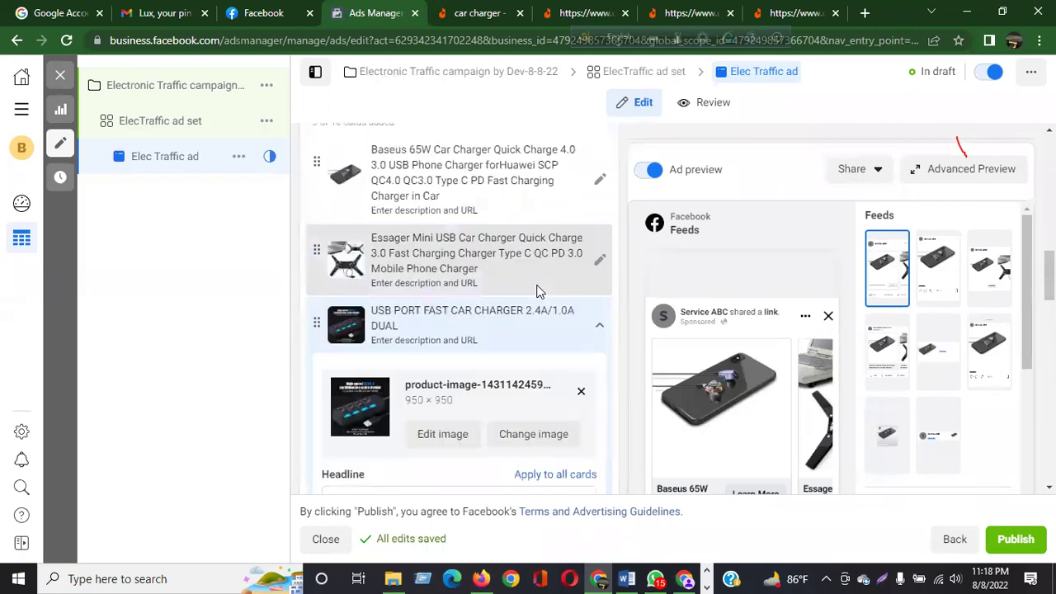
scroll(421, 322, "down", 2)
scroll(527, 397, "up", 2)
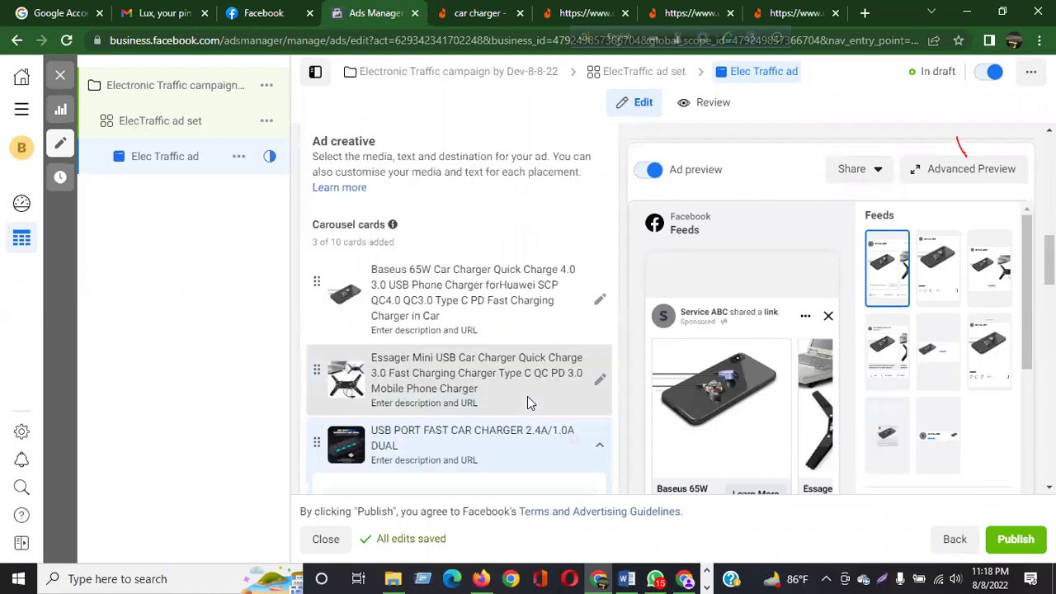
- Browse forward and back through the product cards in the Facebook Feeds ad preview
left_click(816, 402)
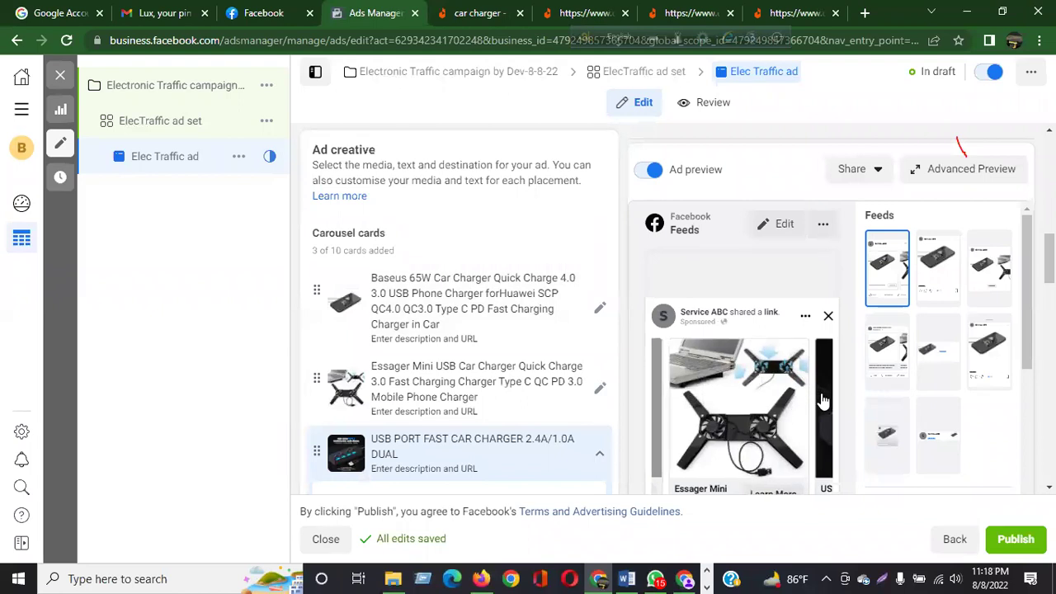
left_click(820, 406)
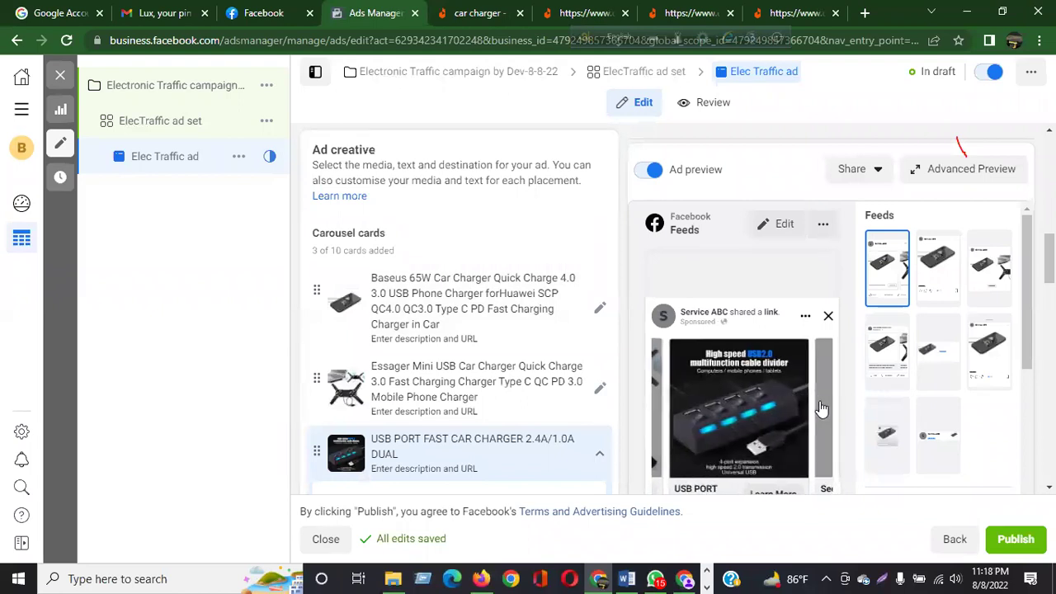
left_click(660, 406)
left_click(660, 406)
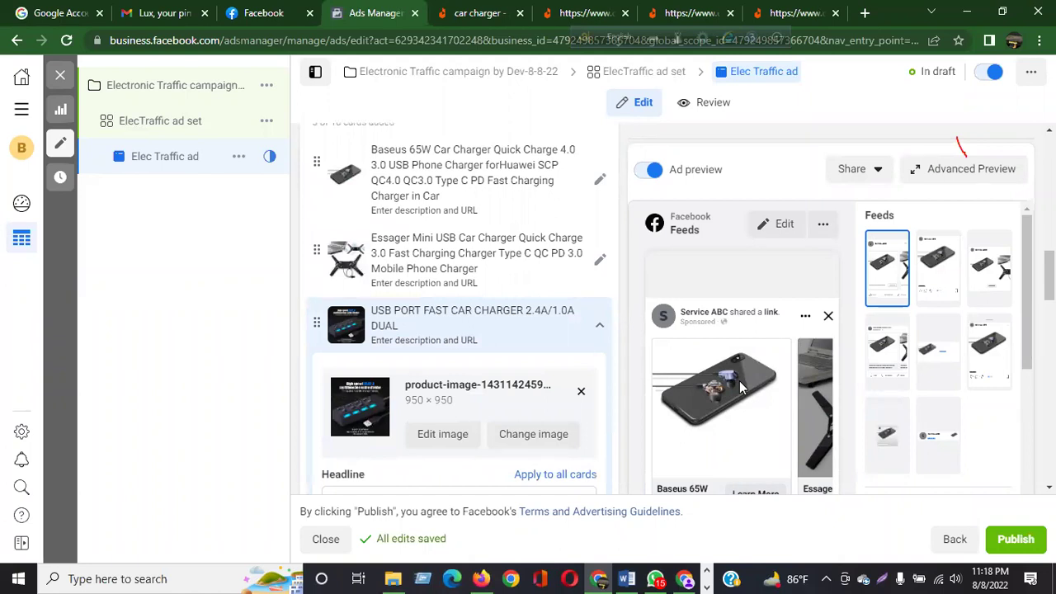
left_click(817, 393)
left_click(820, 402)
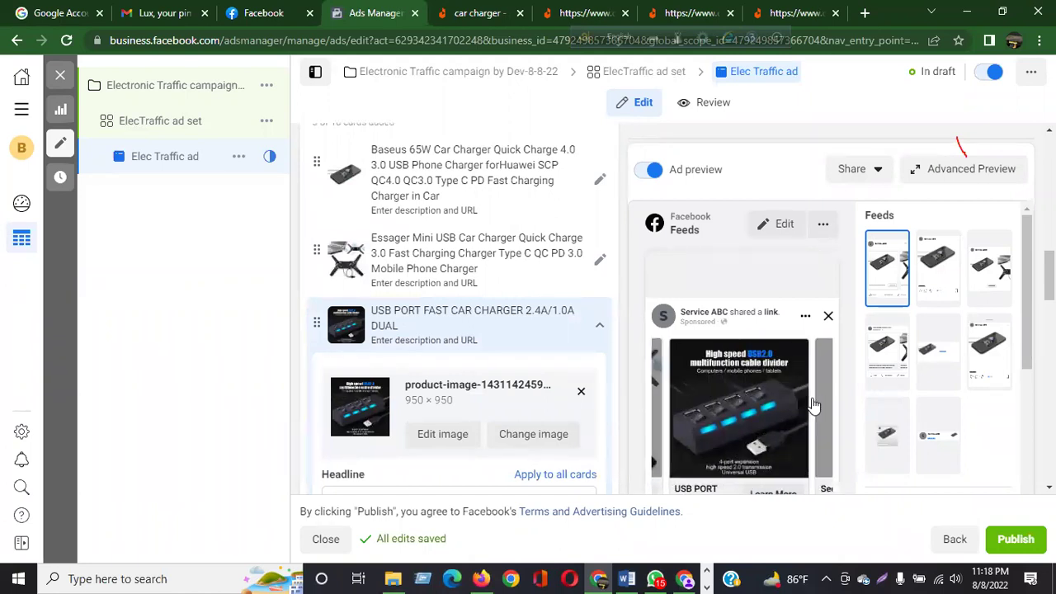
left_click(664, 413)
left_click(660, 412)
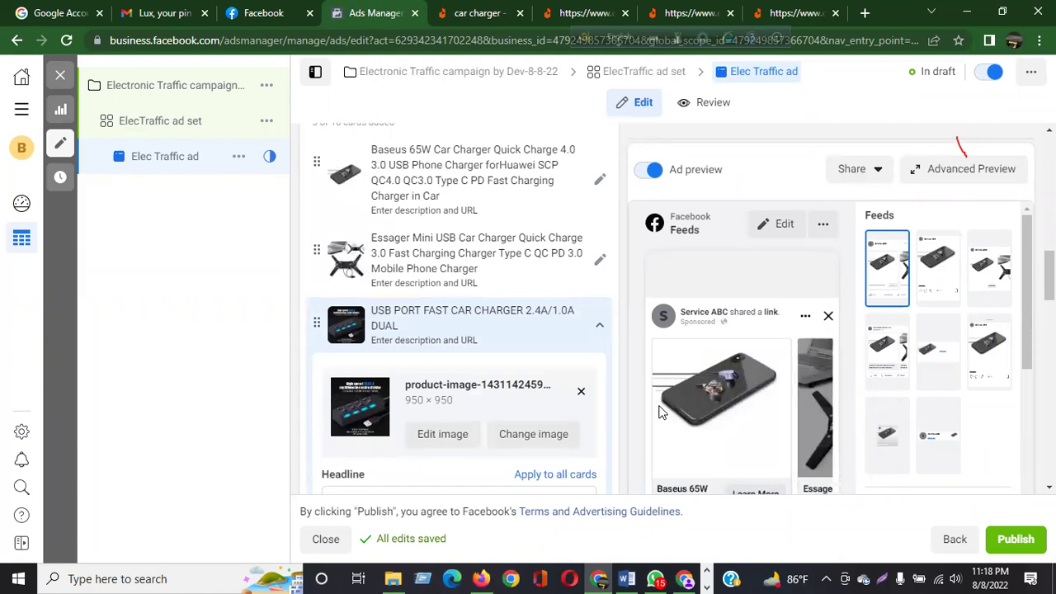
- Go to the ad's empty primary text and check the Daraz car charger search results for reference
scroll(484, 298, "down", 3)
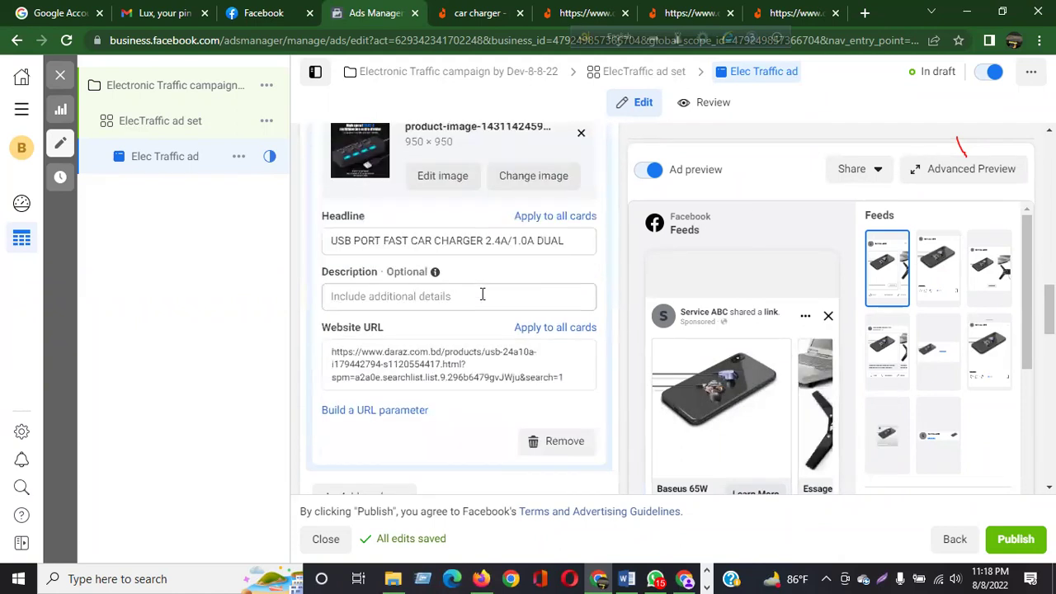
scroll(436, 298, "down", 3)
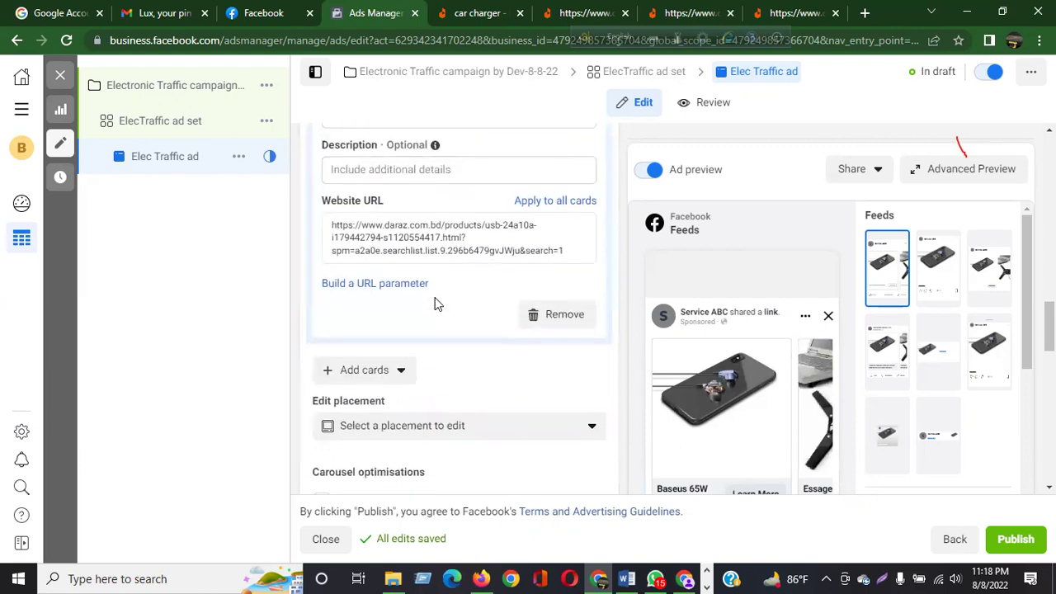
scroll(439, 252, "down", 2)
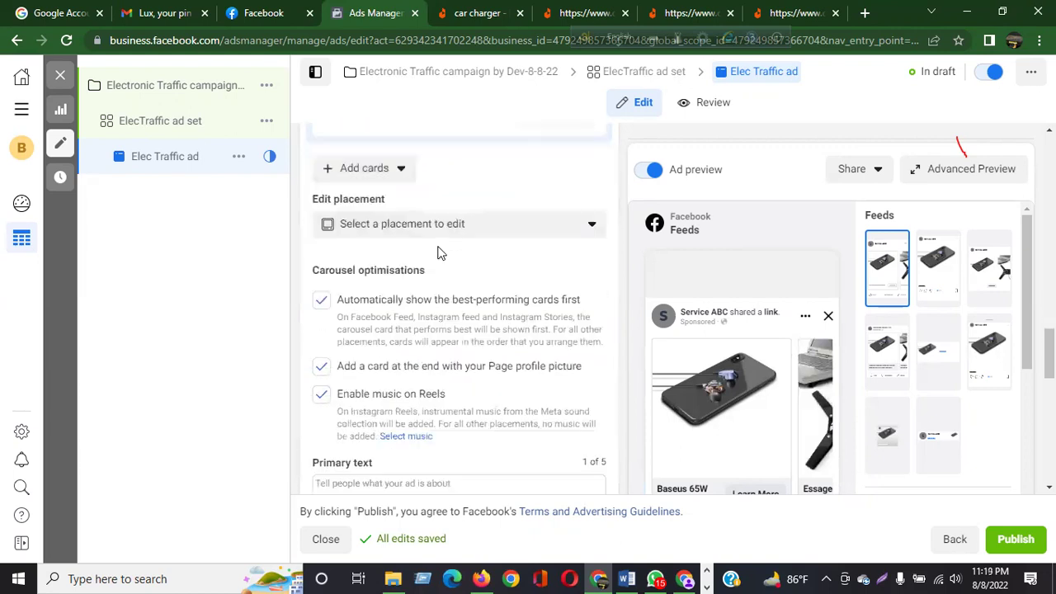
left_click(429, 433)
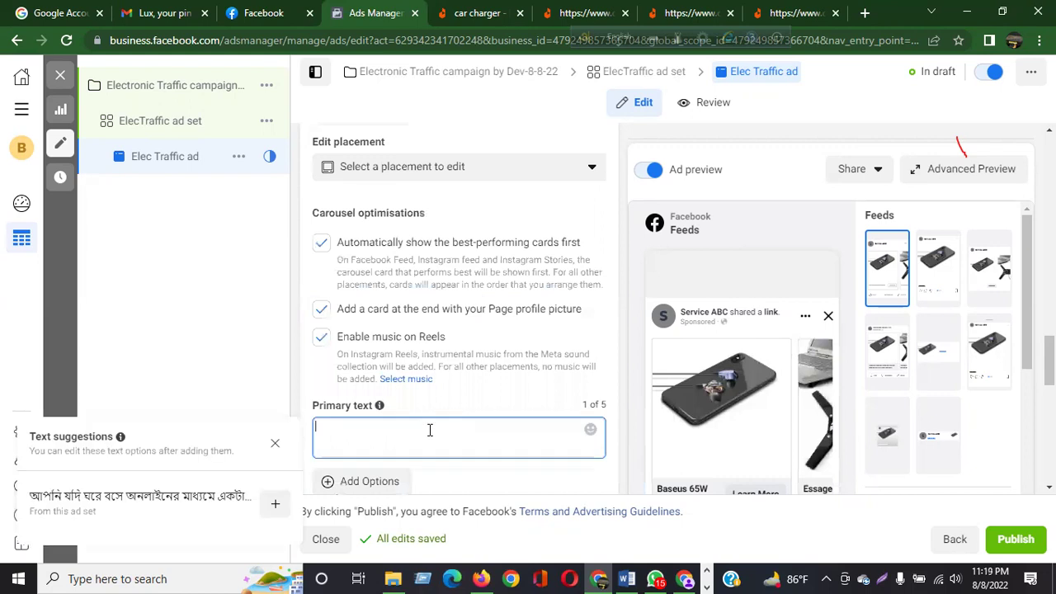
left_click(231, 340)
left_click(443, 439)
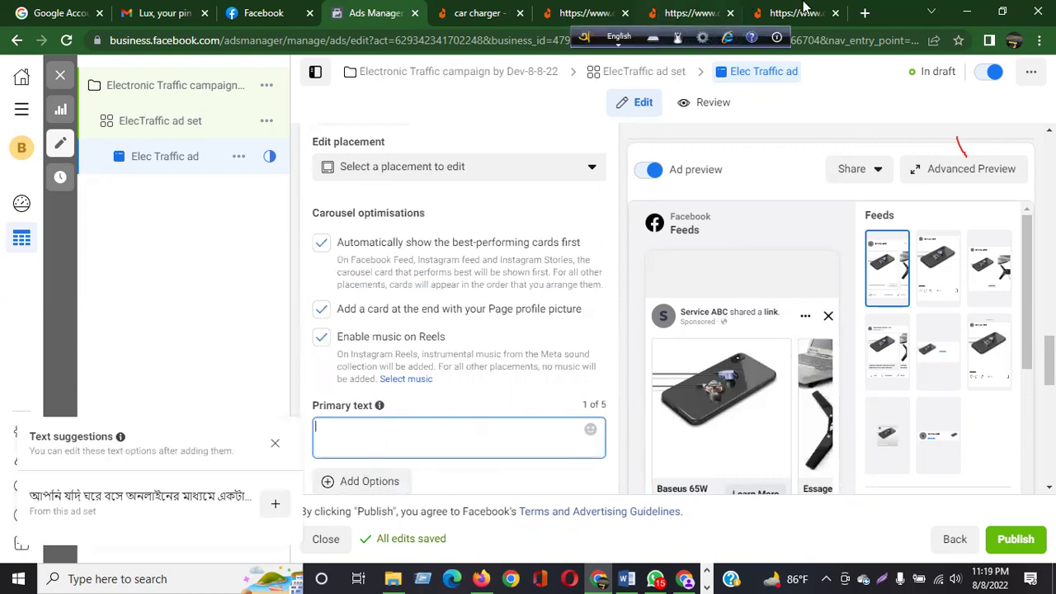
left_click(480, 12)
scroll(575, 233, "up", 3)
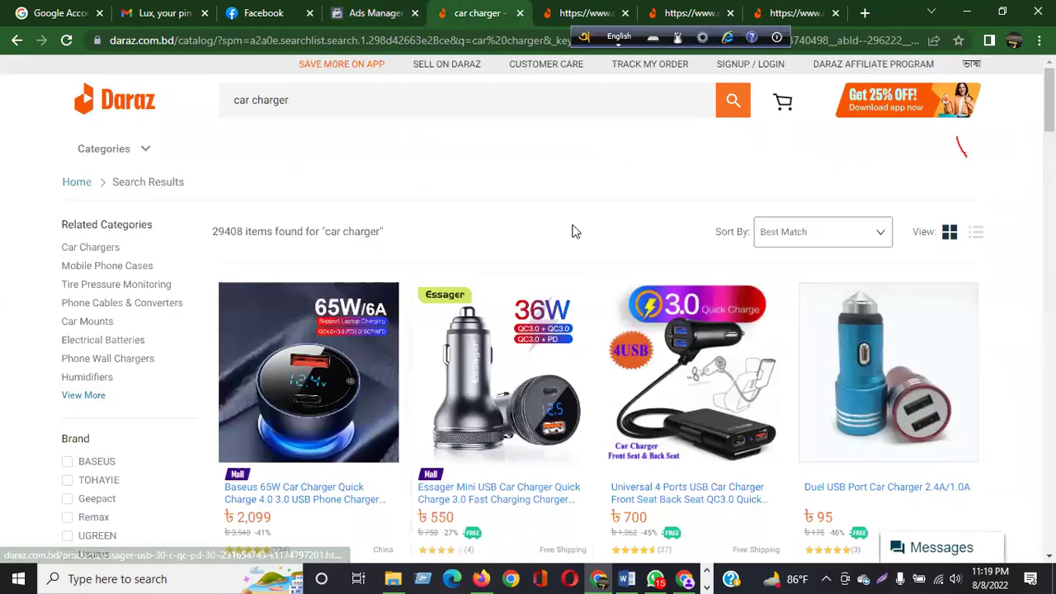
scroll(719, 400, "down", 5)
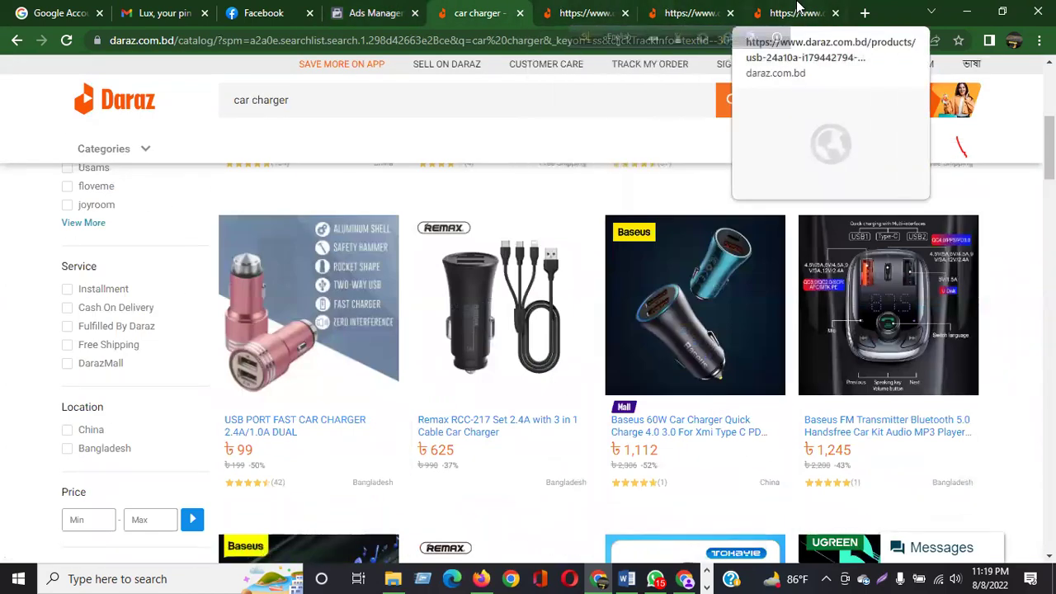
- Fill in the ad's primary text on three lines: "Delivery Feree", "30 % discount" and "Best electronics products"
left_click(377, 11)
left_click(382, 425)
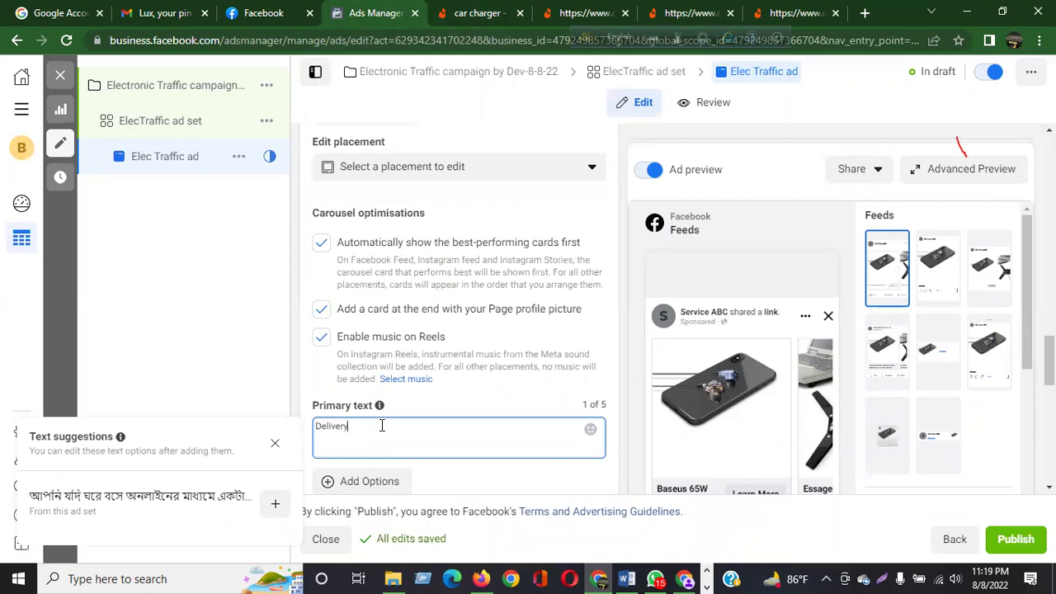
type("eree")
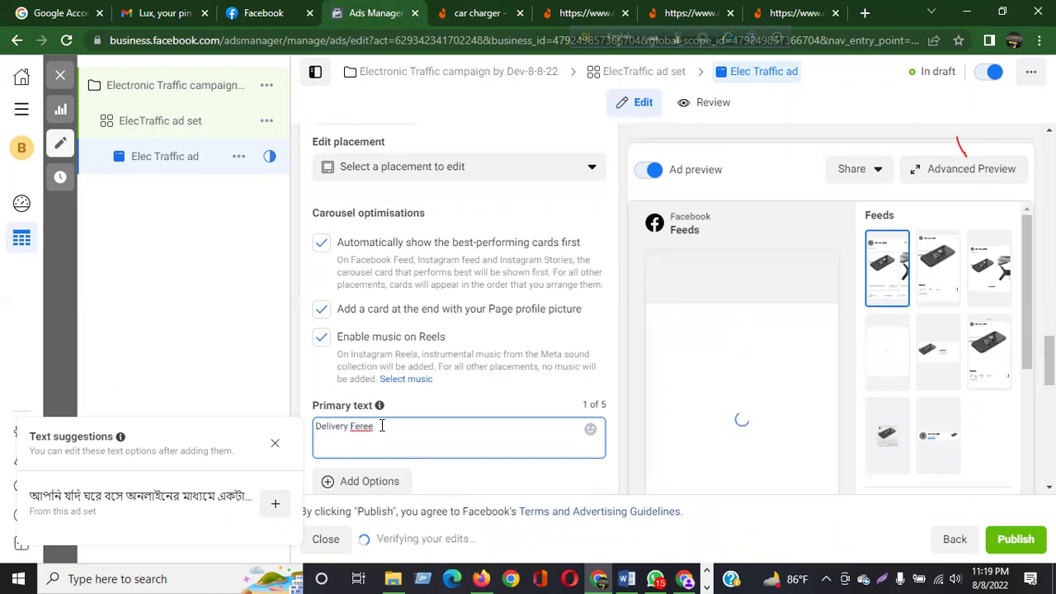
key("Return")
type("30 % discount")
key("Return")
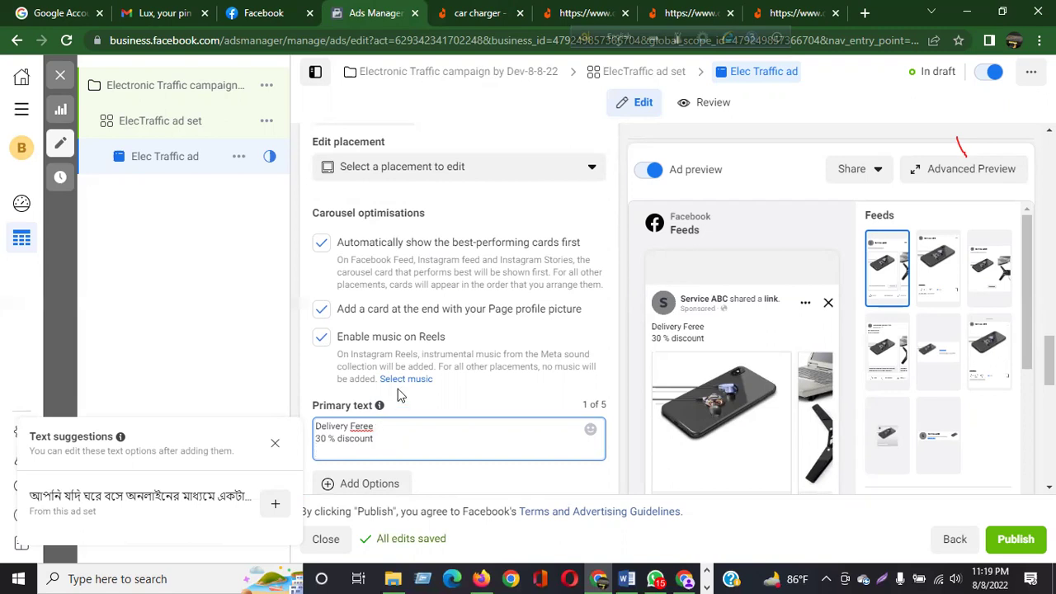
left_click(219, 341)
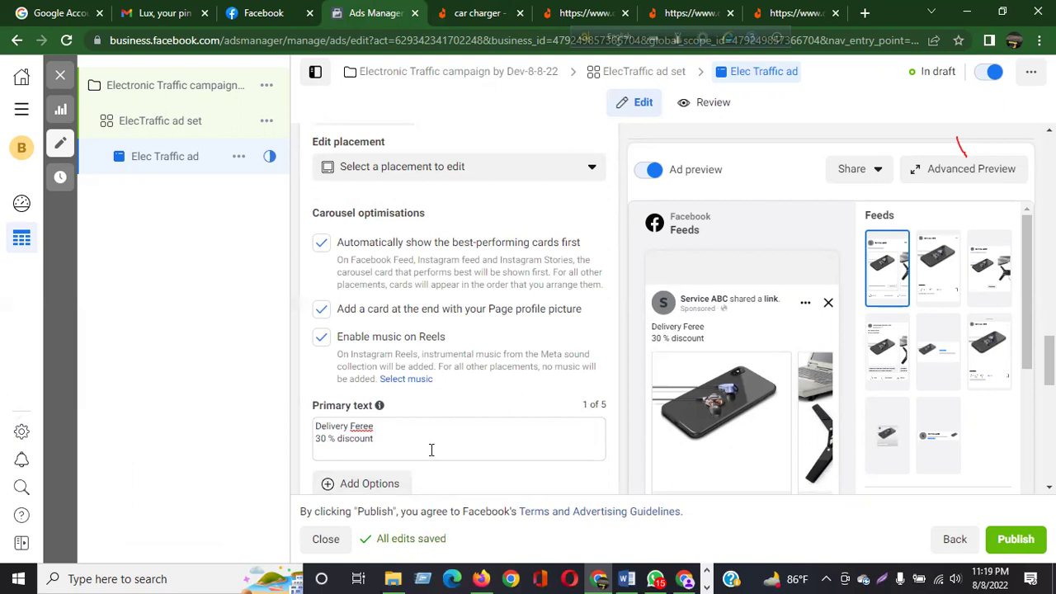
left_click(349, 452)
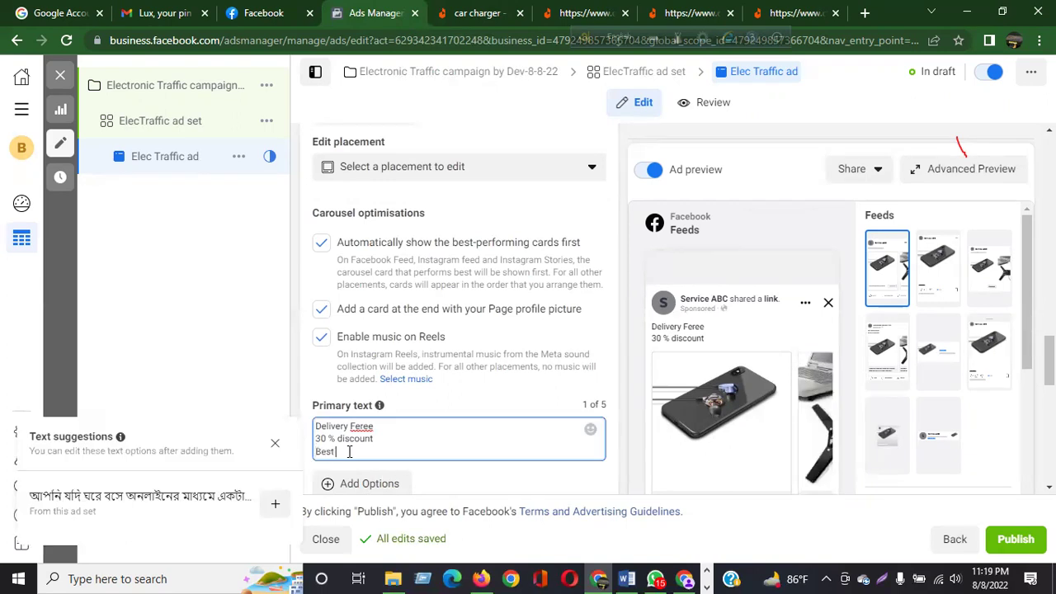
type("Best electronics product")
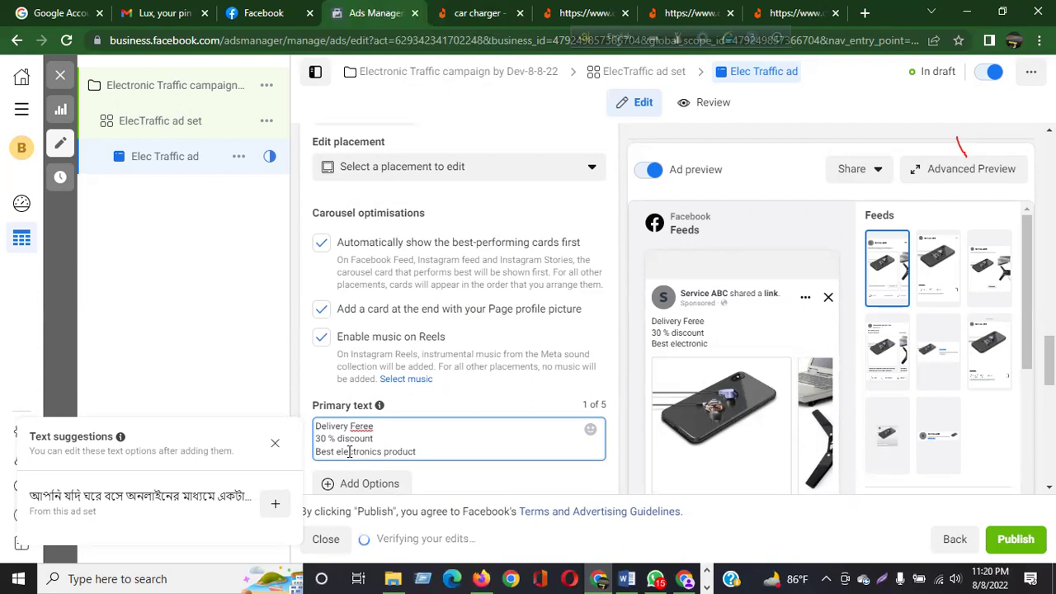
type("s")
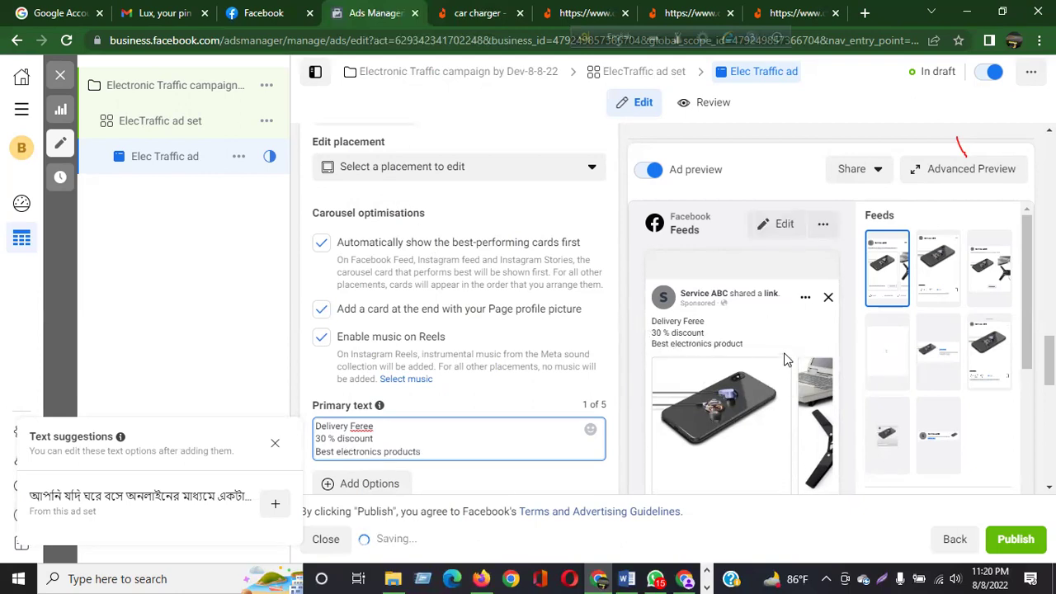
- Check the primary text in the Facebook Feeds preview and browse forward to the third product card
scroll(785, 360, "down", 10)
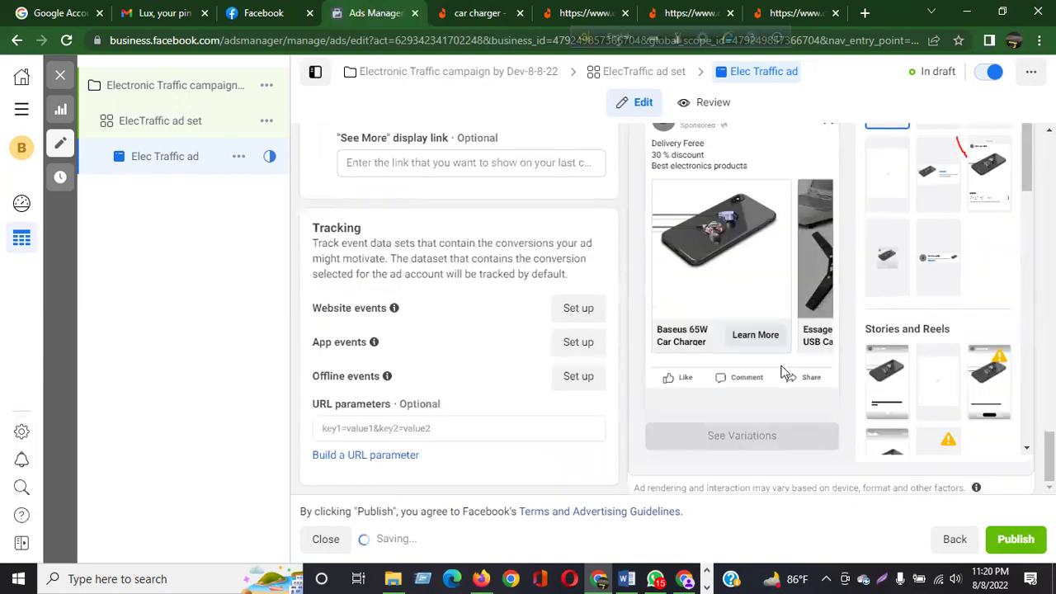
left_click(819, 252)
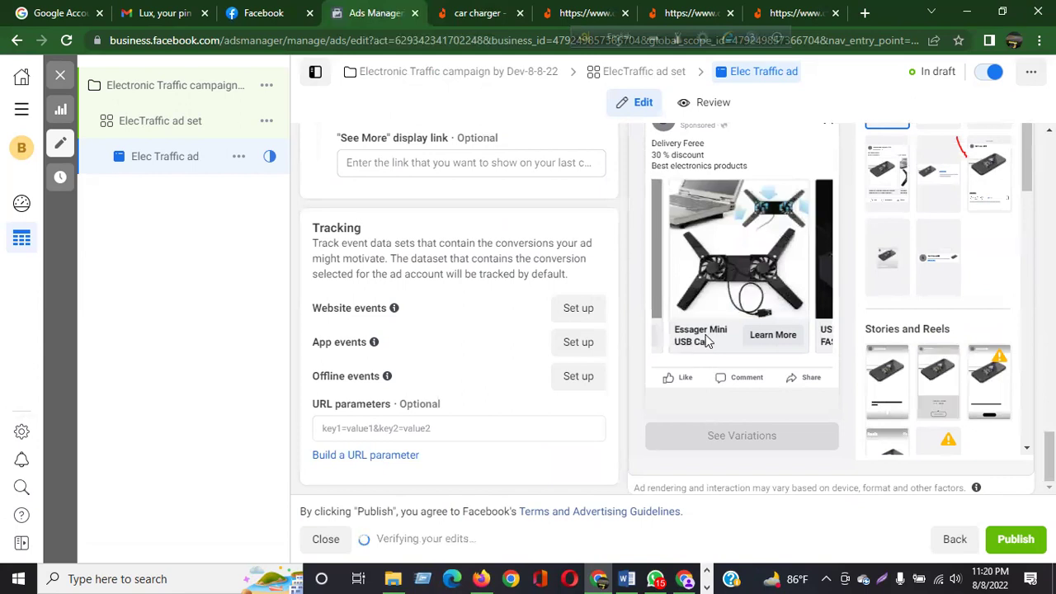
left_click(823, 266)
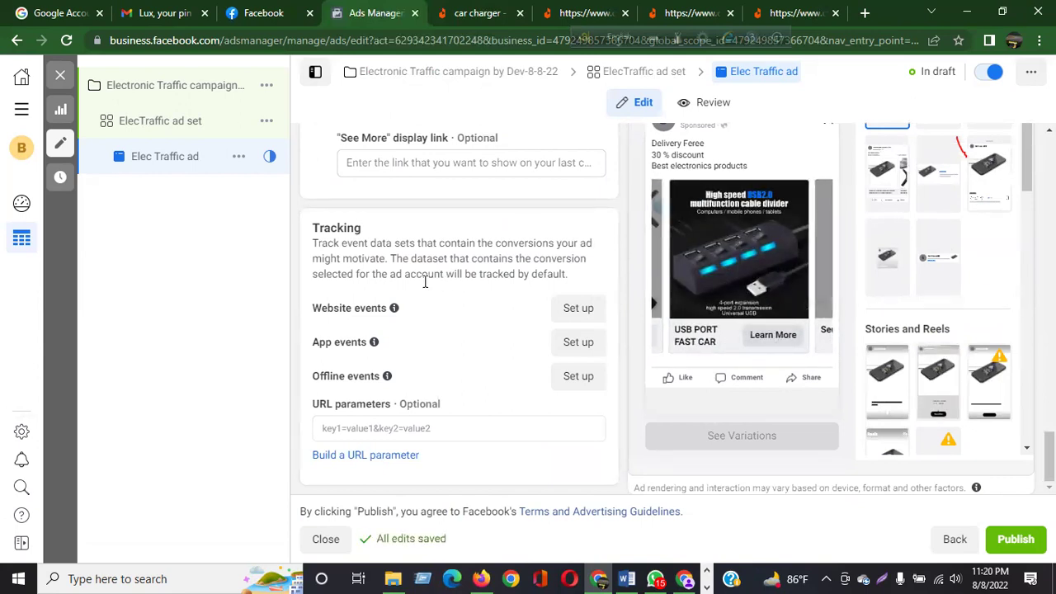
- Change the ad's call to action to Shop now
scroll(518, 291, "up", 1)
scroll(519, 290, "up", 3)
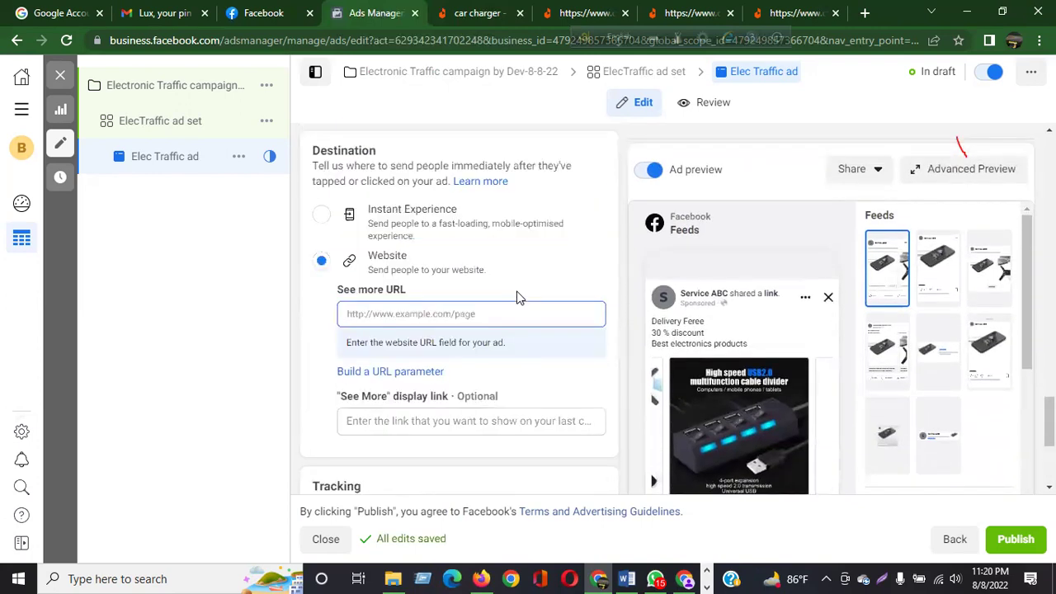
scroll(518, 293, "up", 2)
scroll(518, 293, "up", 2)
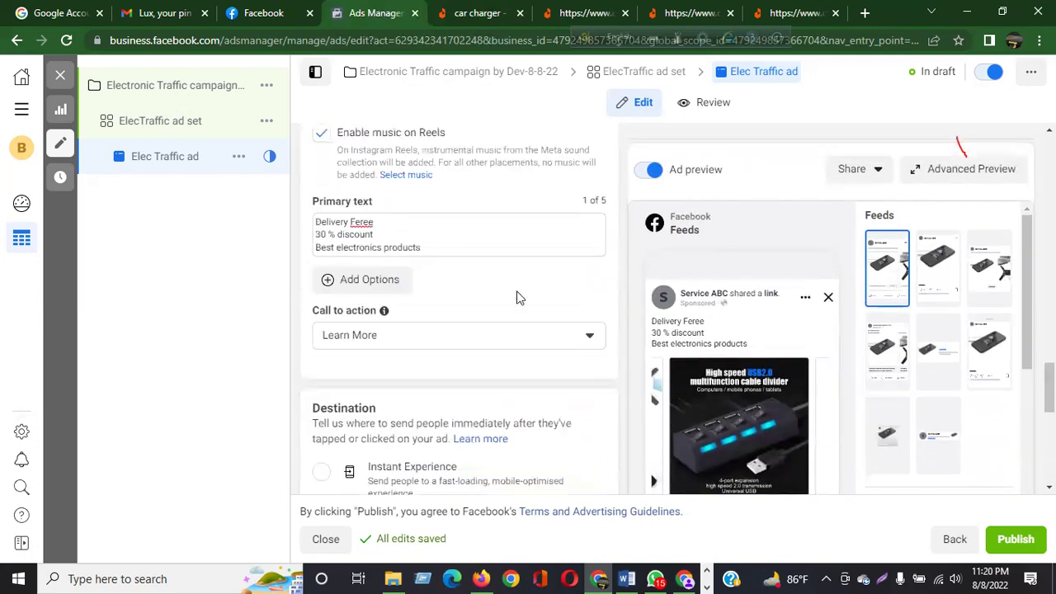
left_click(449, 236)
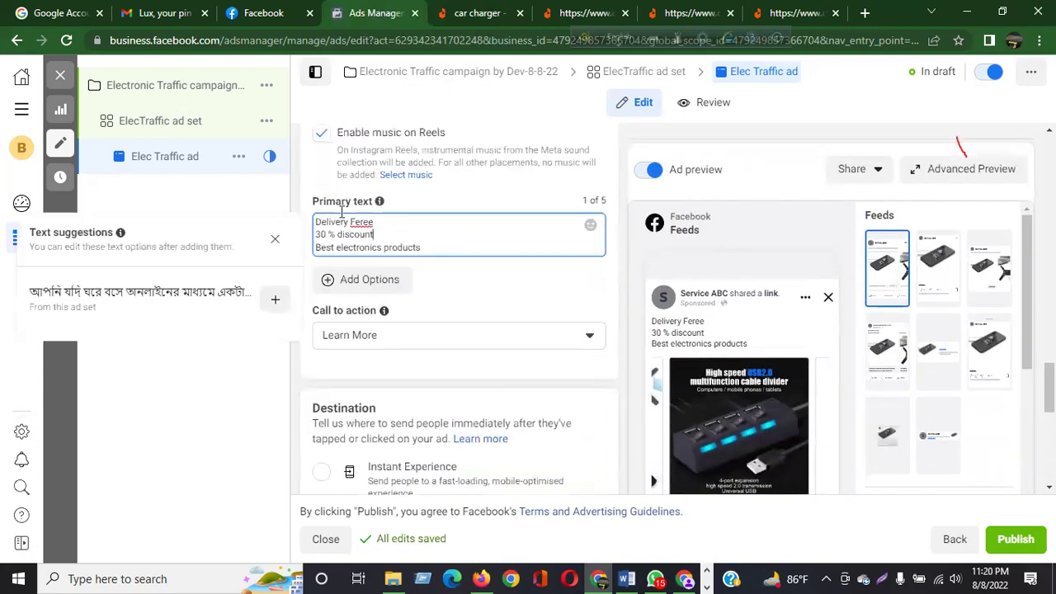
left_click(431, 337)
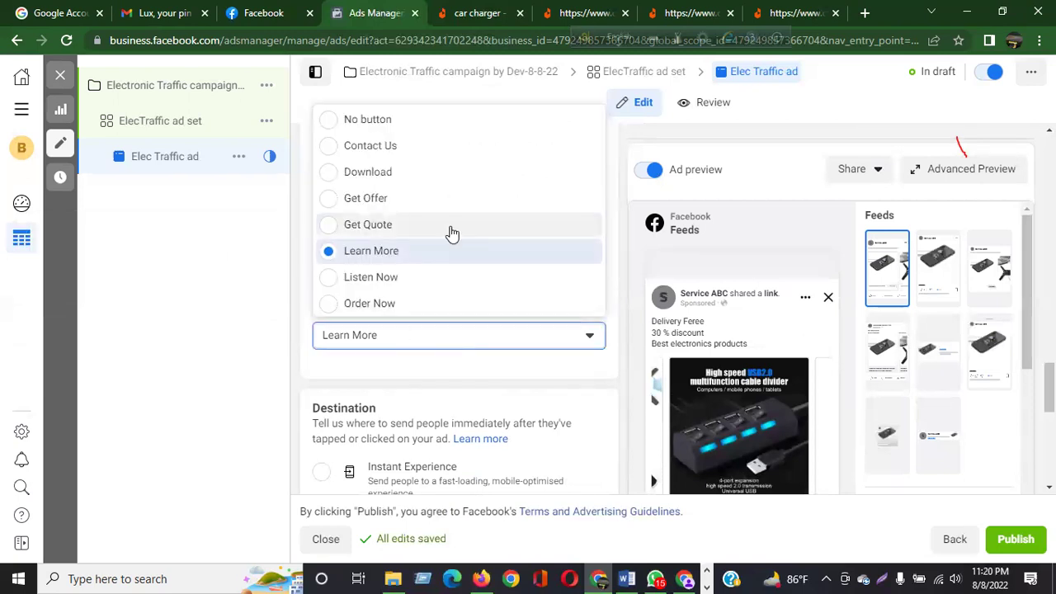
scroll(450, 231, "down", 3)
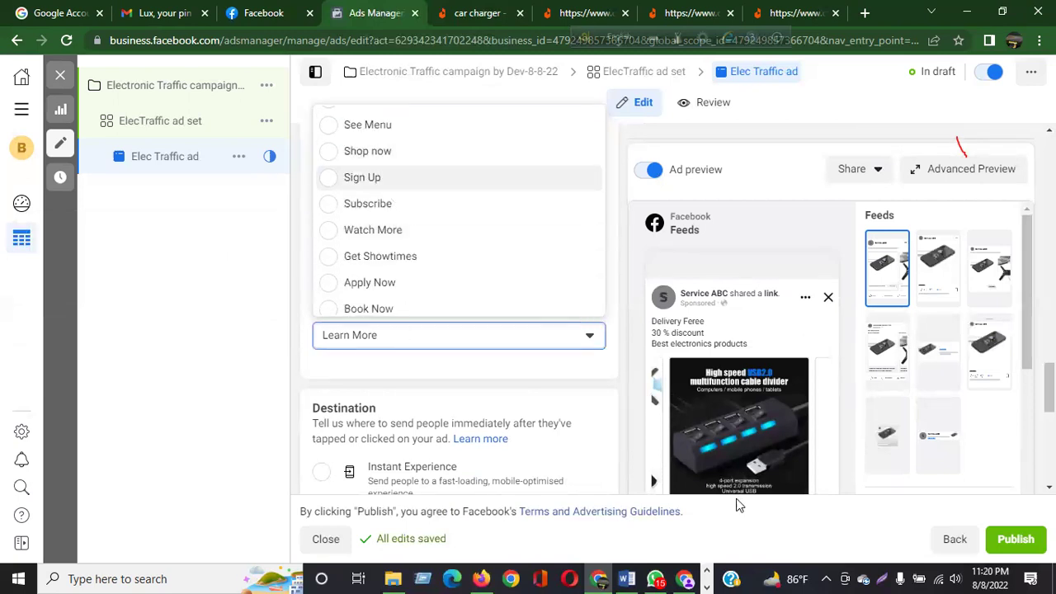
left_click(387, 152)
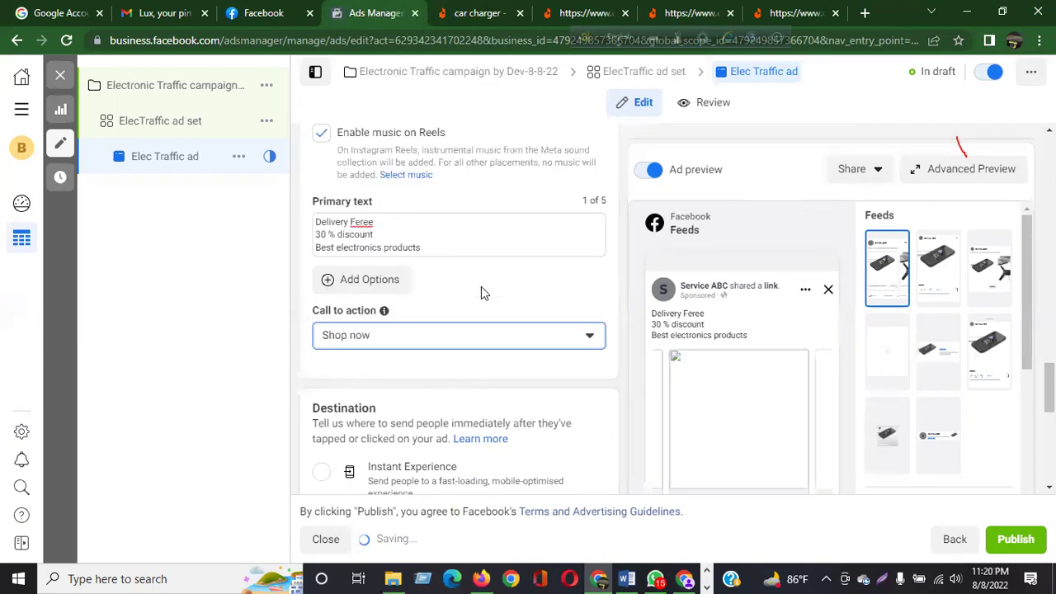
- Review the ad's text and website destination settings, and browse the product cards in the Feeds preview
scroll(749, 385, "down", 8)
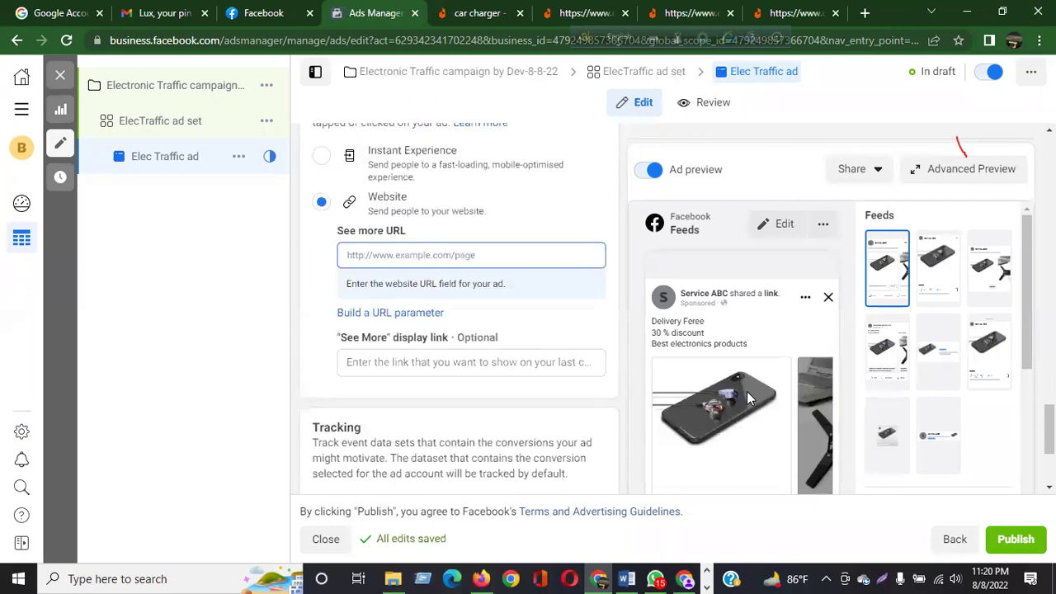
scroll(448, 309, "up", 5)
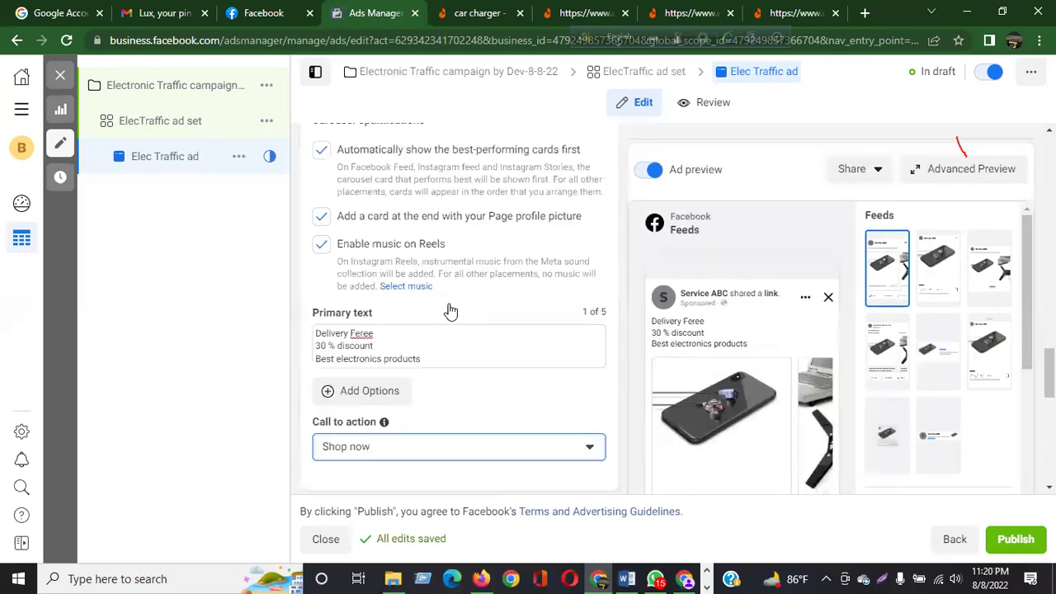
scroll(438, 430, "down", 2)
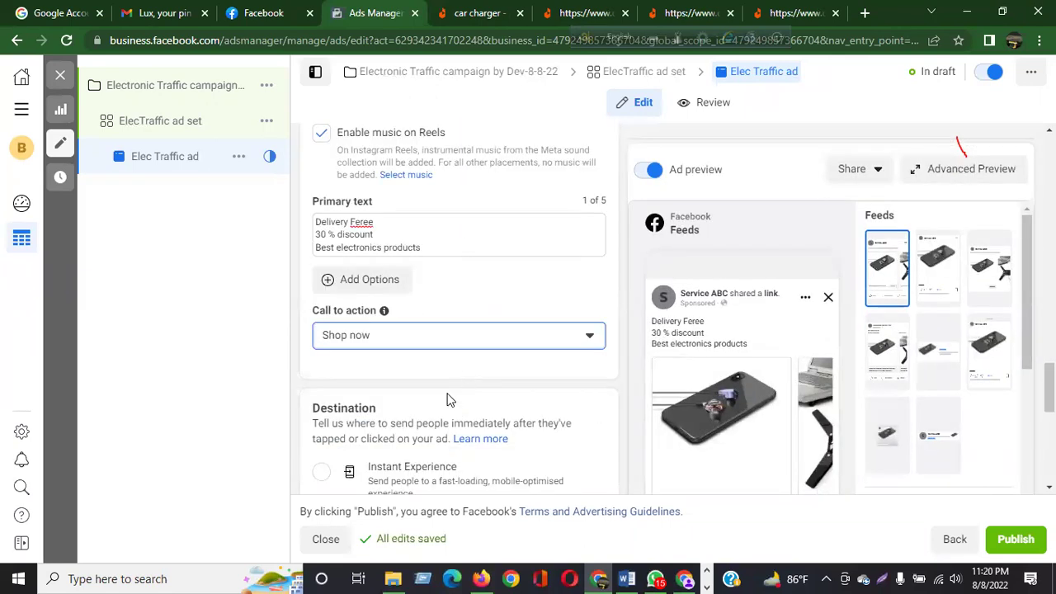
scroll(448, 401, "down", 2)
left_click(382, 444)
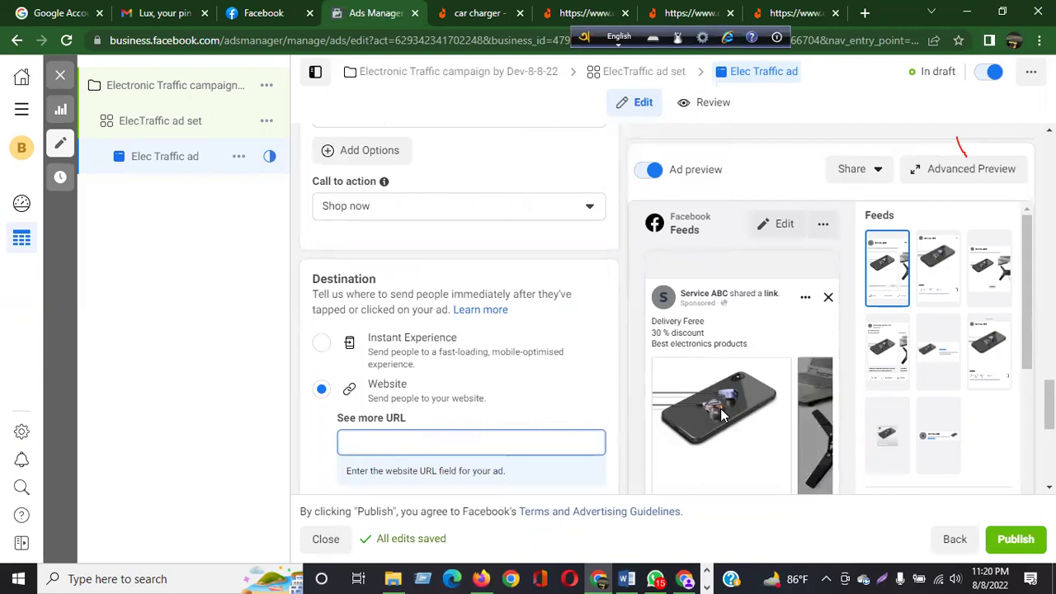
left_click(817, 406)
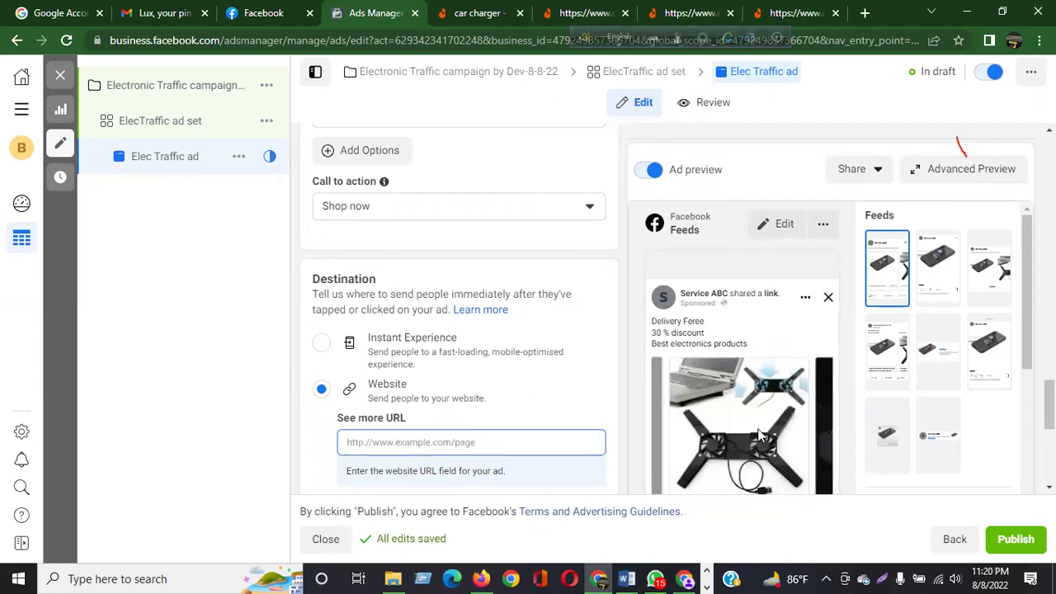
left_click(826, 427)
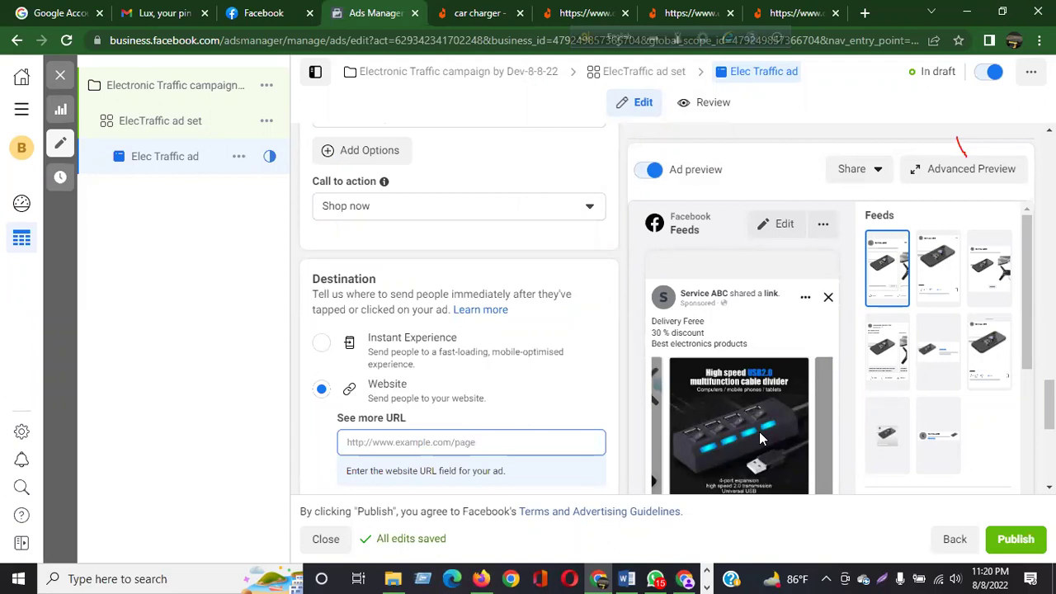
- Set the destination's See more URL to the address of the Daraz car charger search results page
left_click(404, 442)
left_click(474, 13)
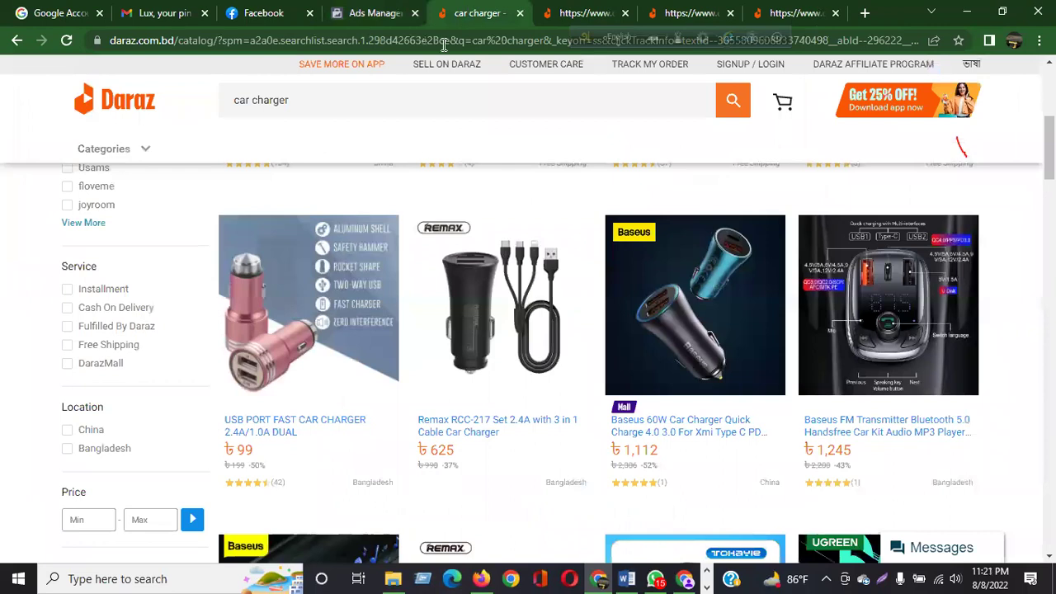
left_click(212, 48)
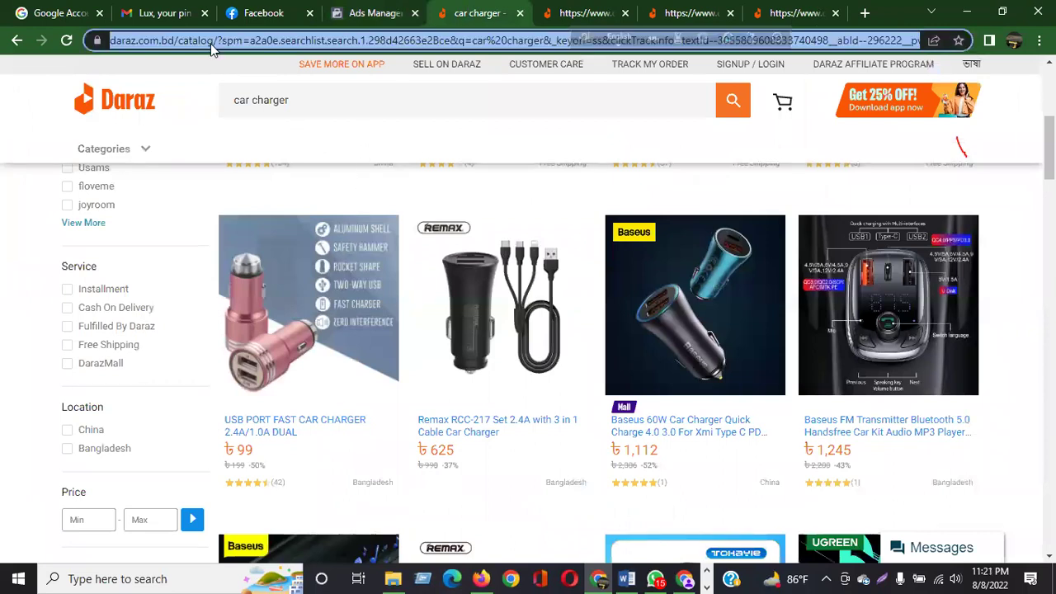
left_click(375, 10)
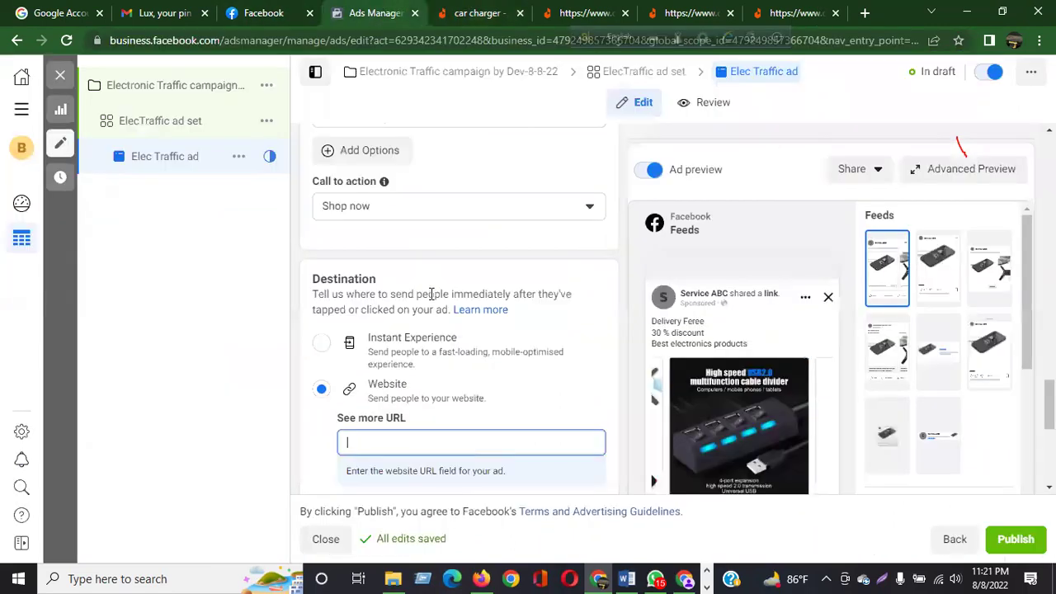
key("ctrl+v")
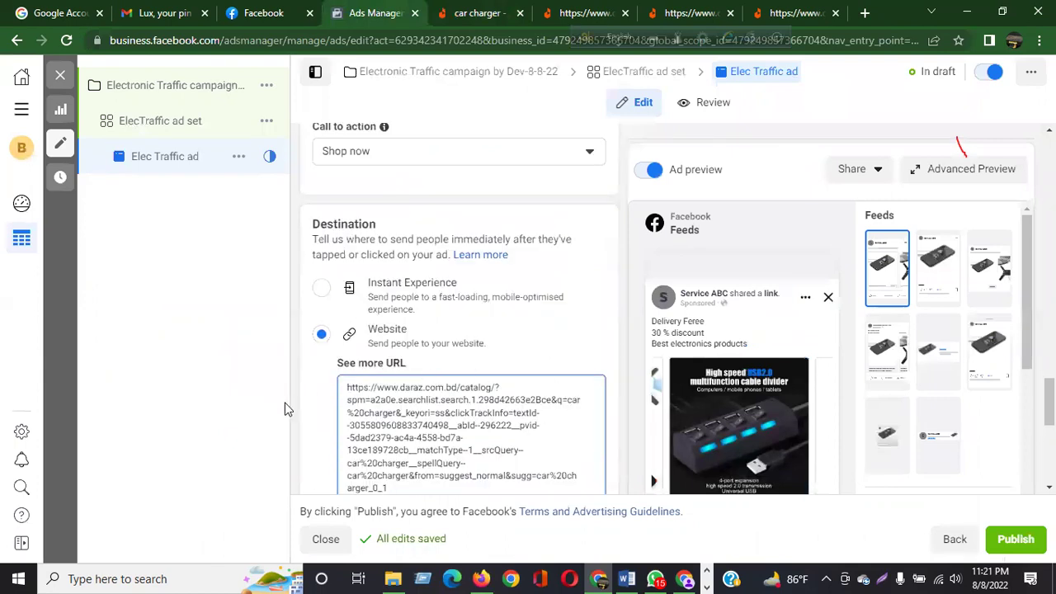
left_click(324, 402)
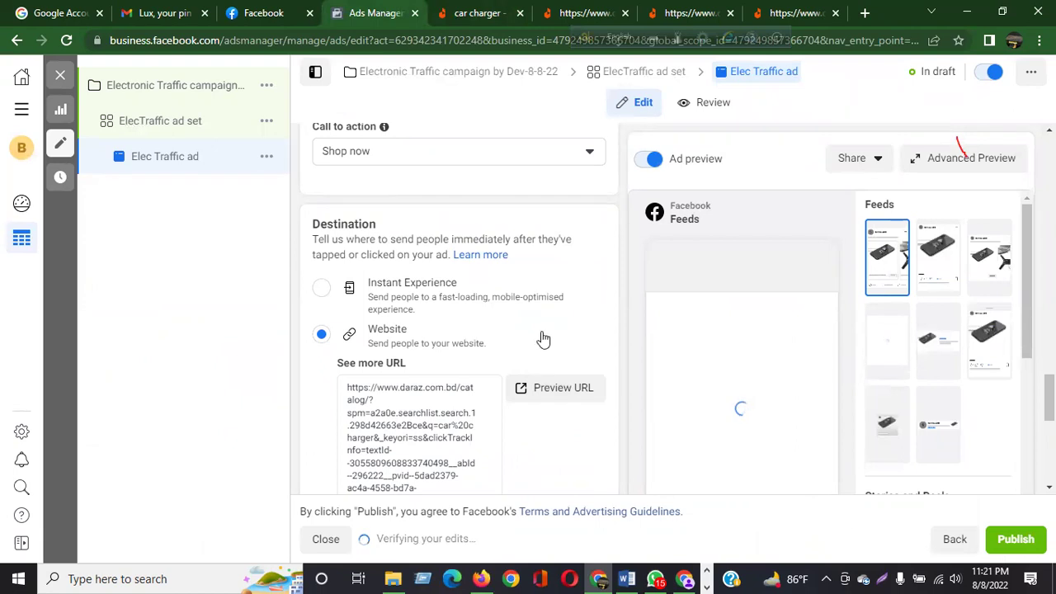
- Browse the Feeds preview through all product cards to the closing See more card
scroll(541, 337, "down", 1)
scroll(541, 336, "down", 2)
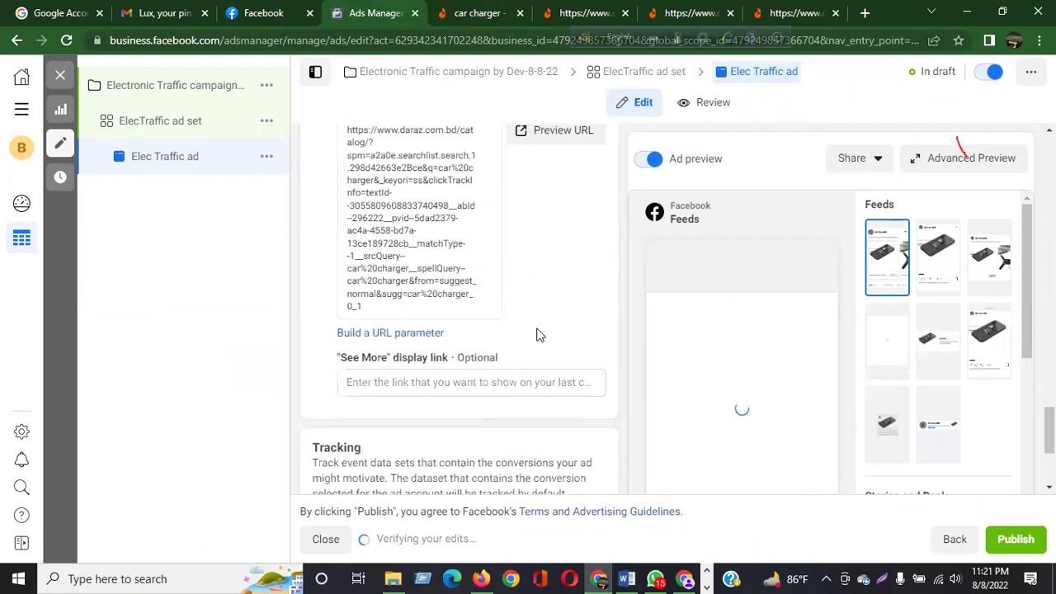
scroll(537, 335, "down", 3)
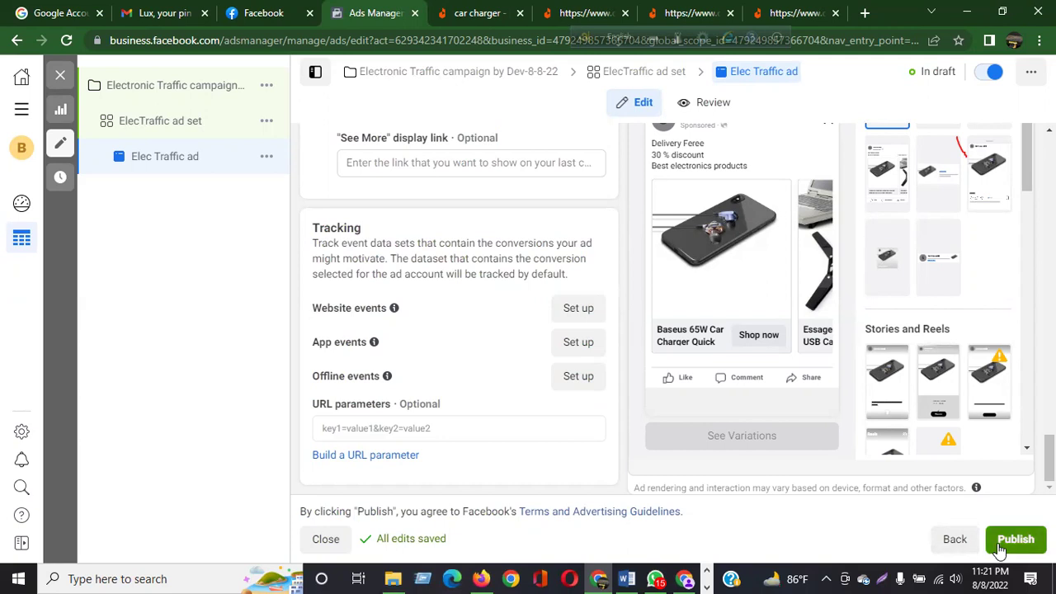
left_click(815, 264)
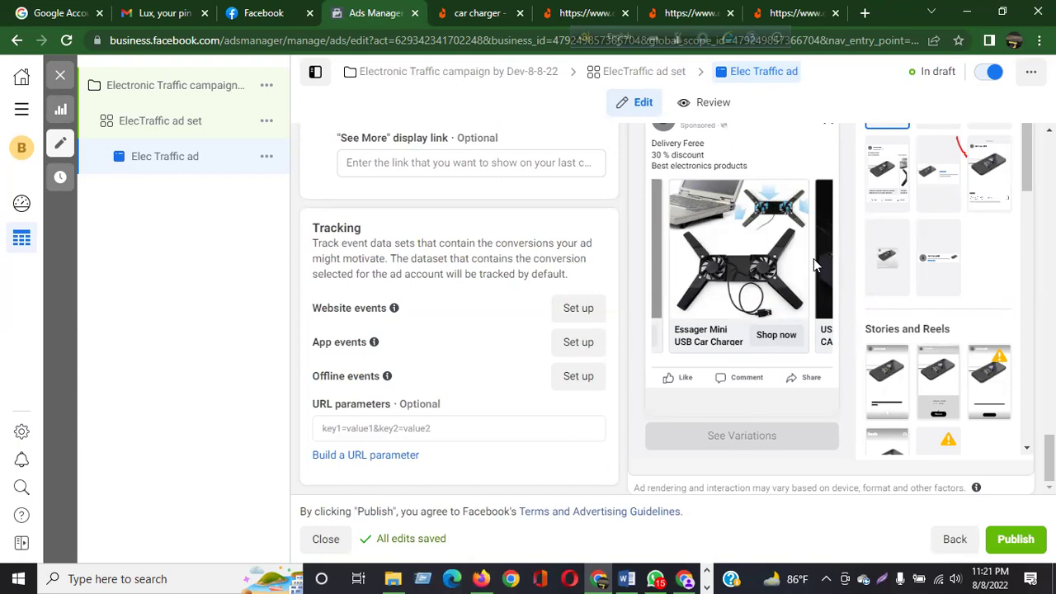
left_click(825, 270)
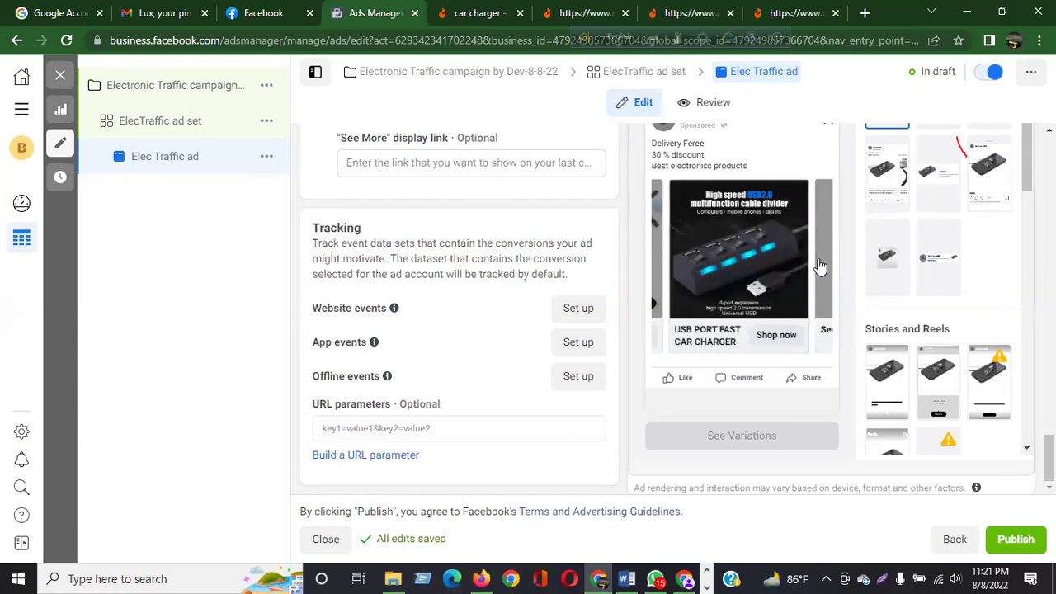
left_click(820, 264)
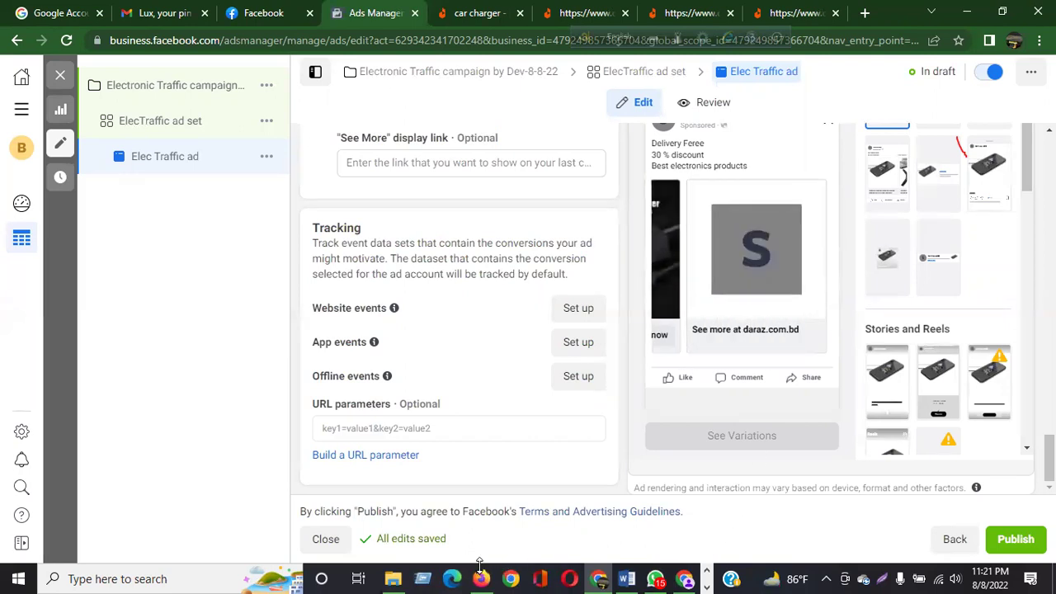
- Switch to File Explorer, view the product images in the Kitchen folder, and return to the Remo1358 folder
left_click(392, 579)
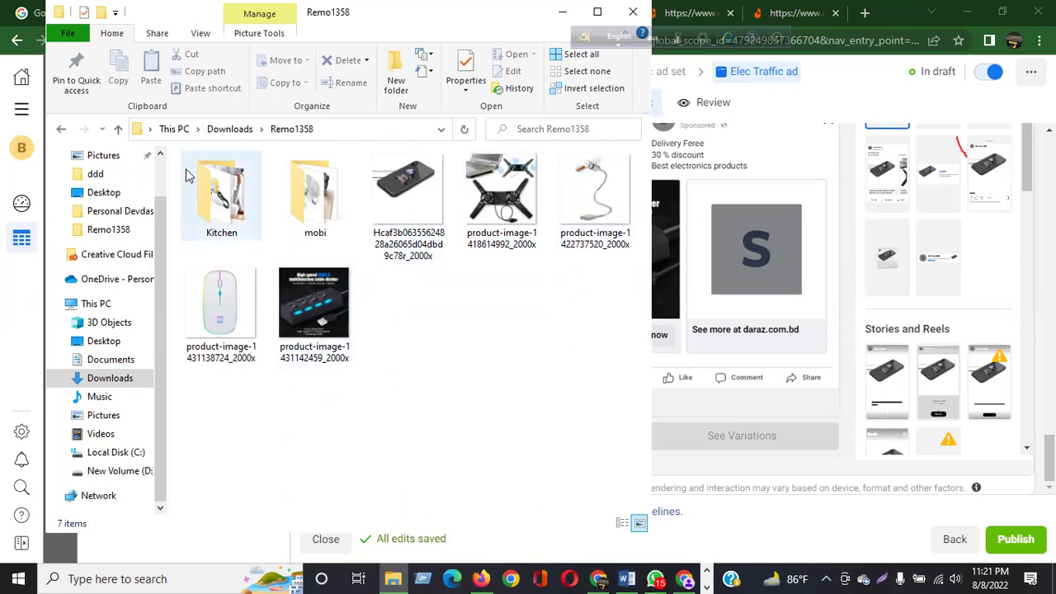
double_click(209, 189)
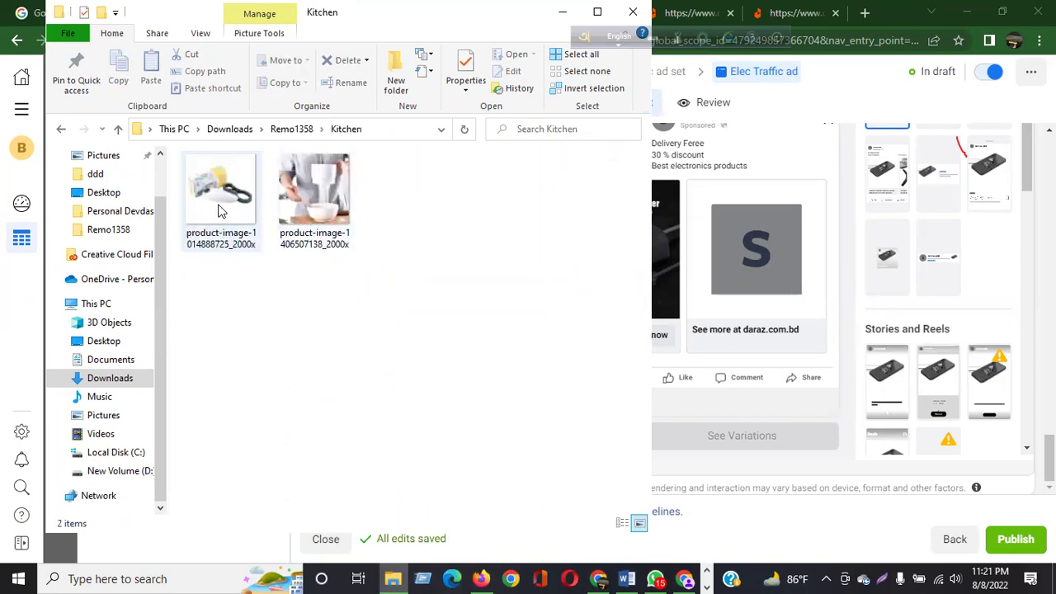
left_click(118, 129)
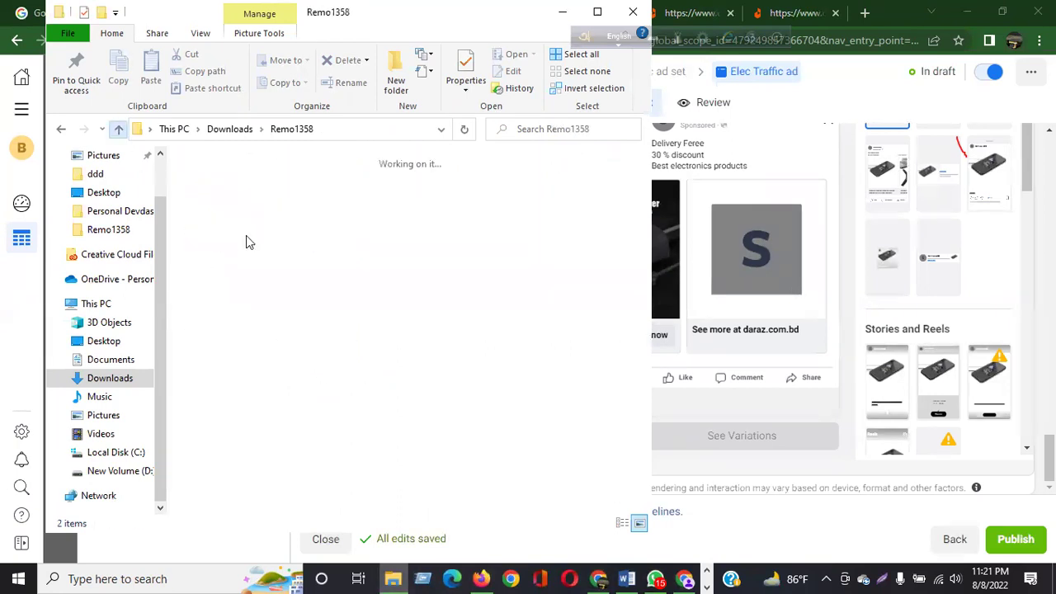
- View the product images in the mobi folder, return to the Remo1358 folder, and switch back to Ads Manager
double_click(306, 205)
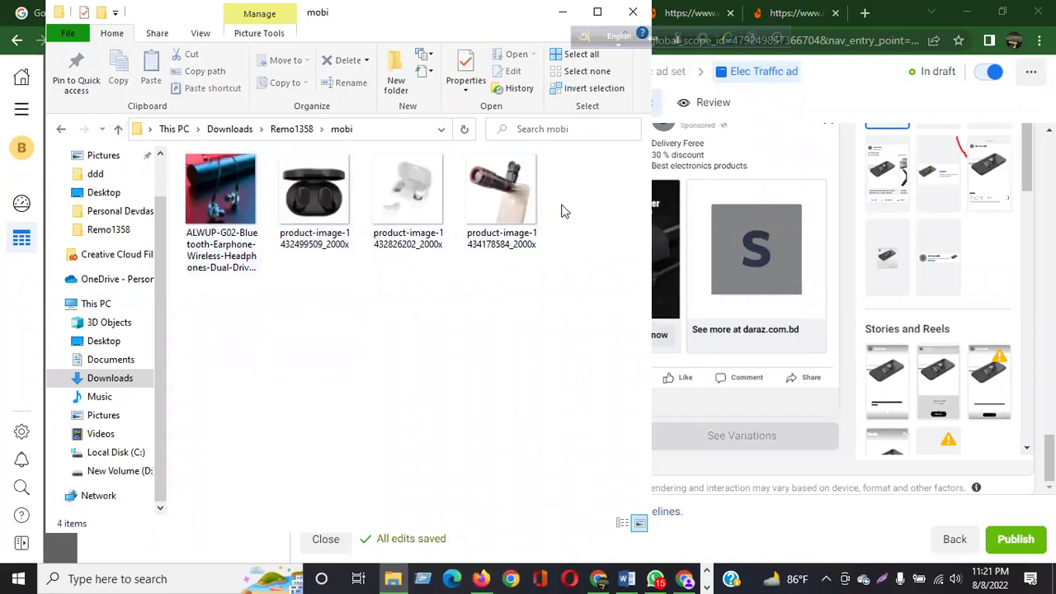
left_click(120, 132)
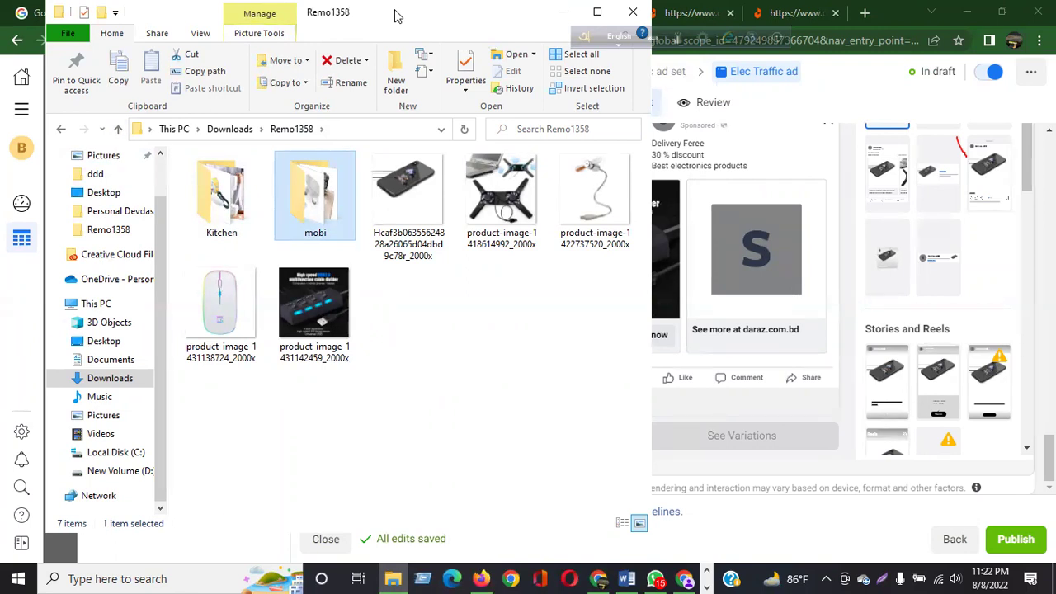
left_click_drag(389, 19, 368, 46)
left_click(360, 24)
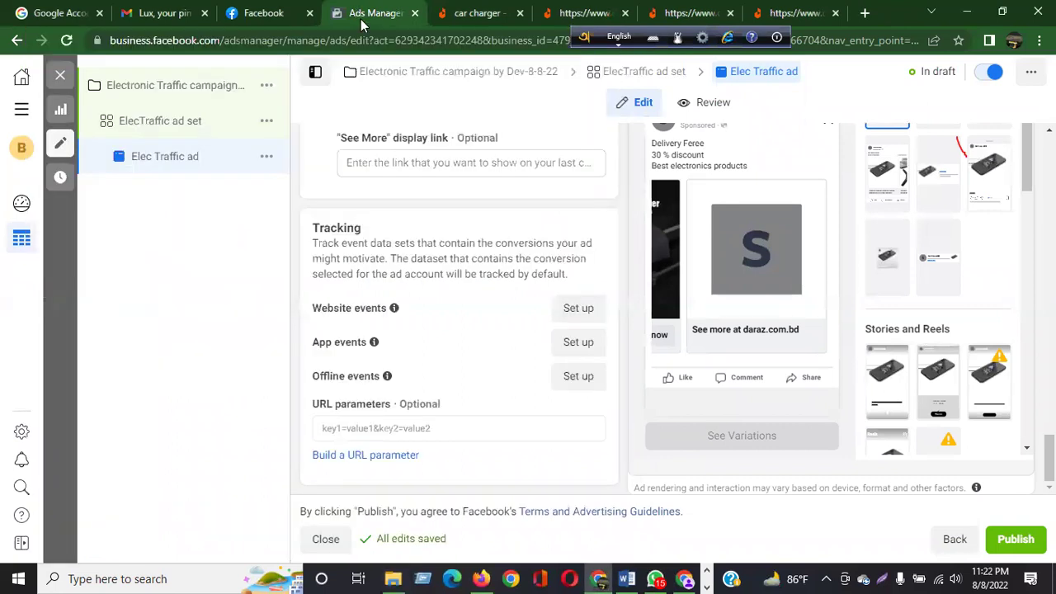
- Review the ad's carousel and text settings, and browse back through the product cards in the Feeds preview
scroll(366, 238, "up", 5)
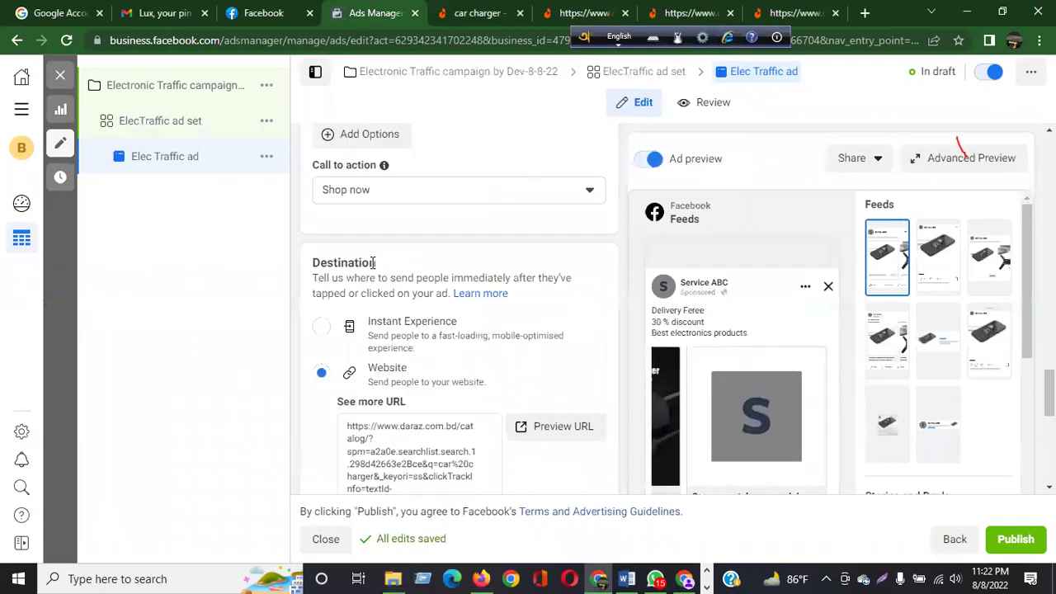
scroll(376, 276, "up", 3)
scroll(408, 322, "up", 3)
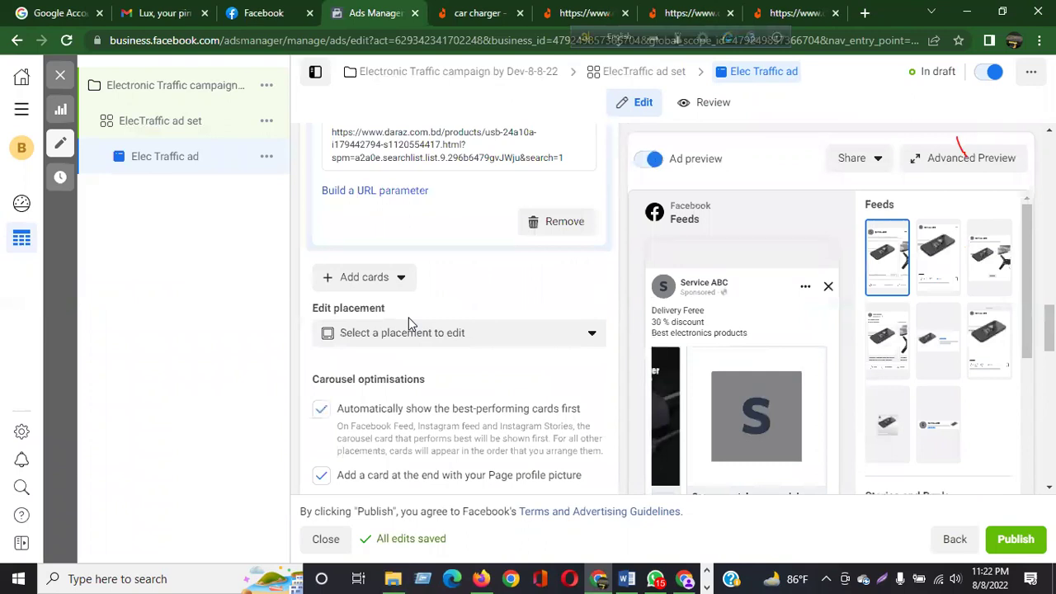
left_click(663, 429)
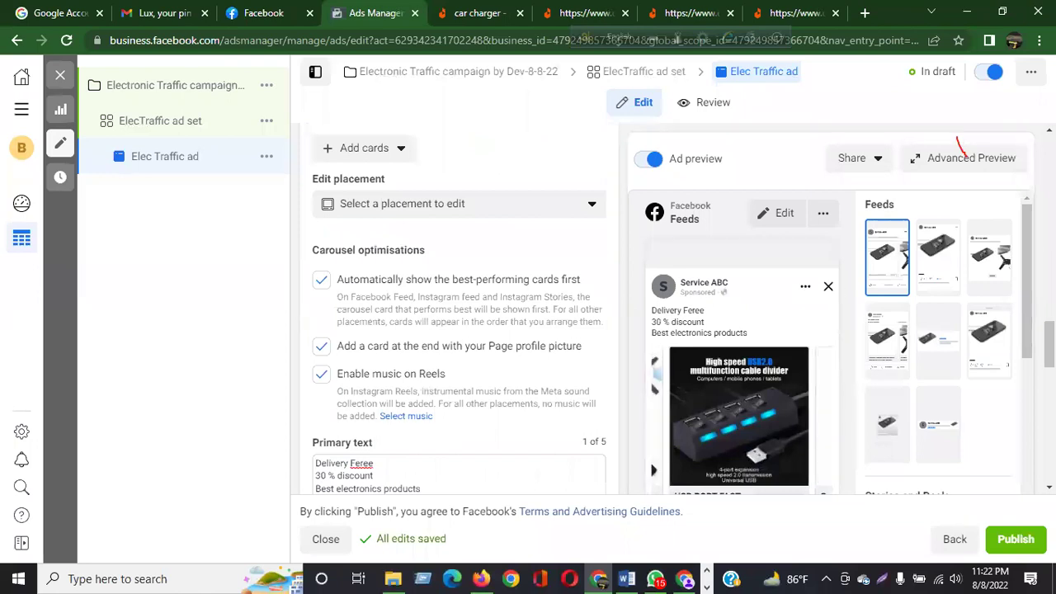
scroll(459, 331, "down", 2)
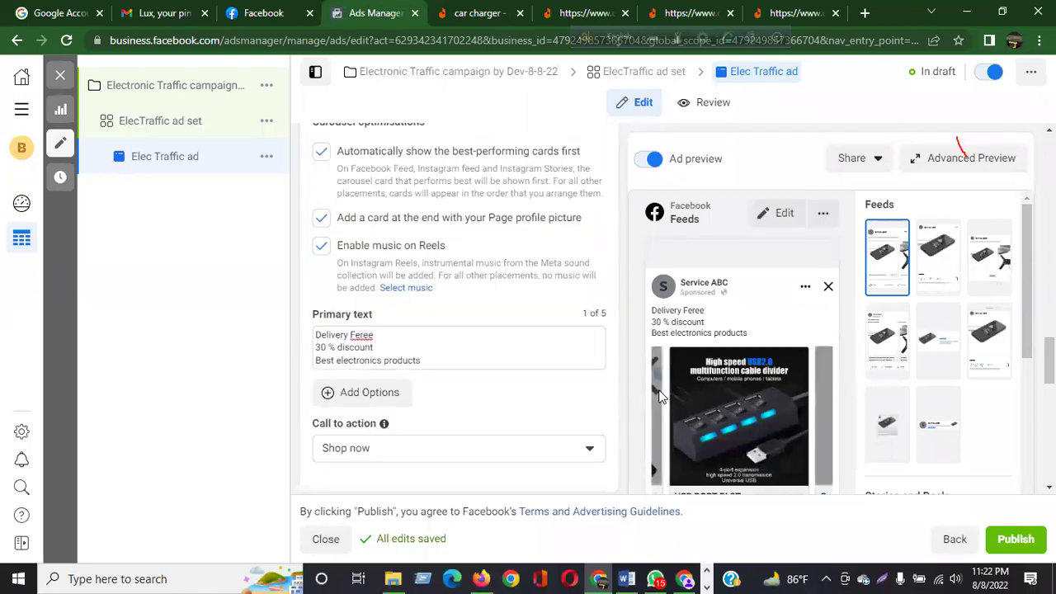
left_click(661, 397)
left_click(660, 421)
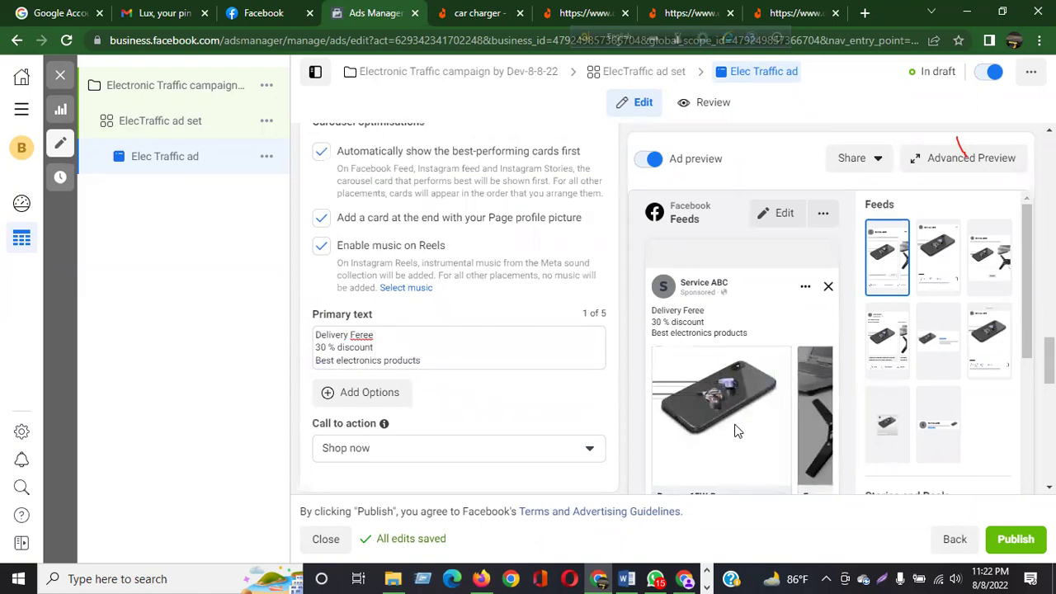
left_click(809, 407)
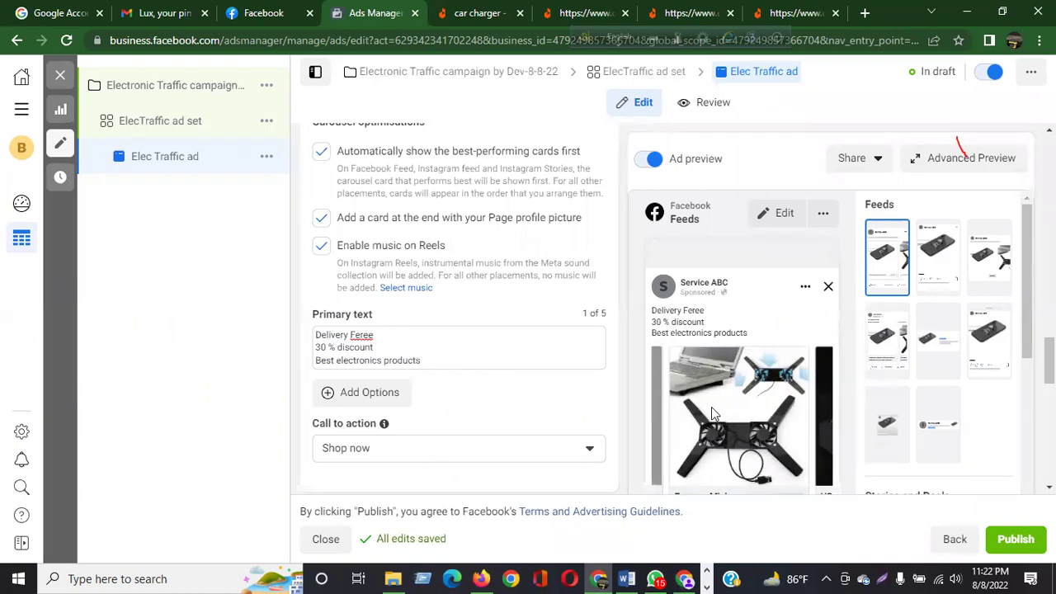
left_click(665, 425)
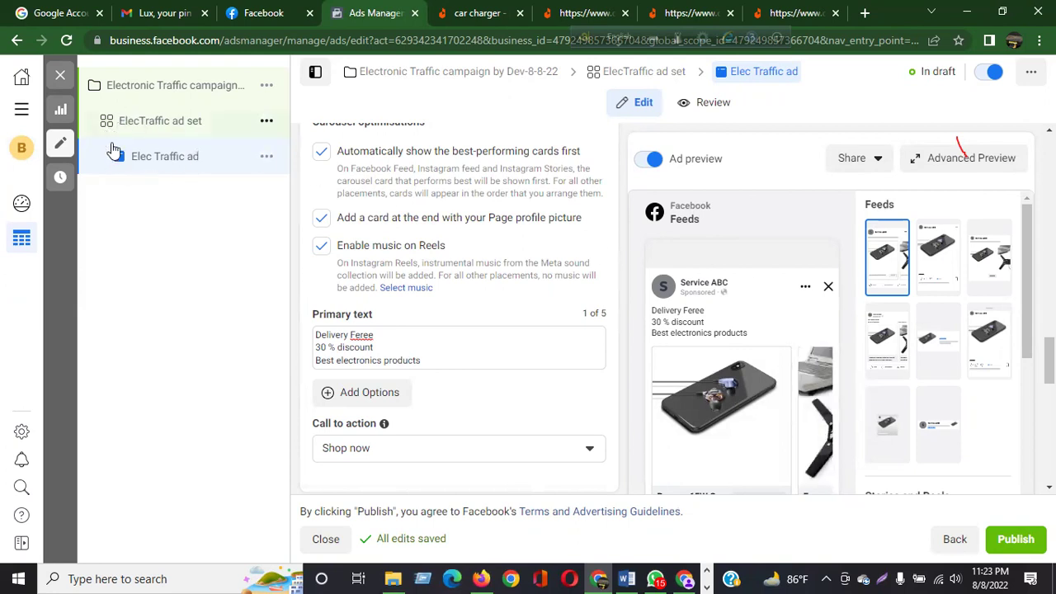
- Review the ElecTraffic ad set's traffic, budget, schedule and charger audience settings, including location, age and interests
left_click(155, 132)
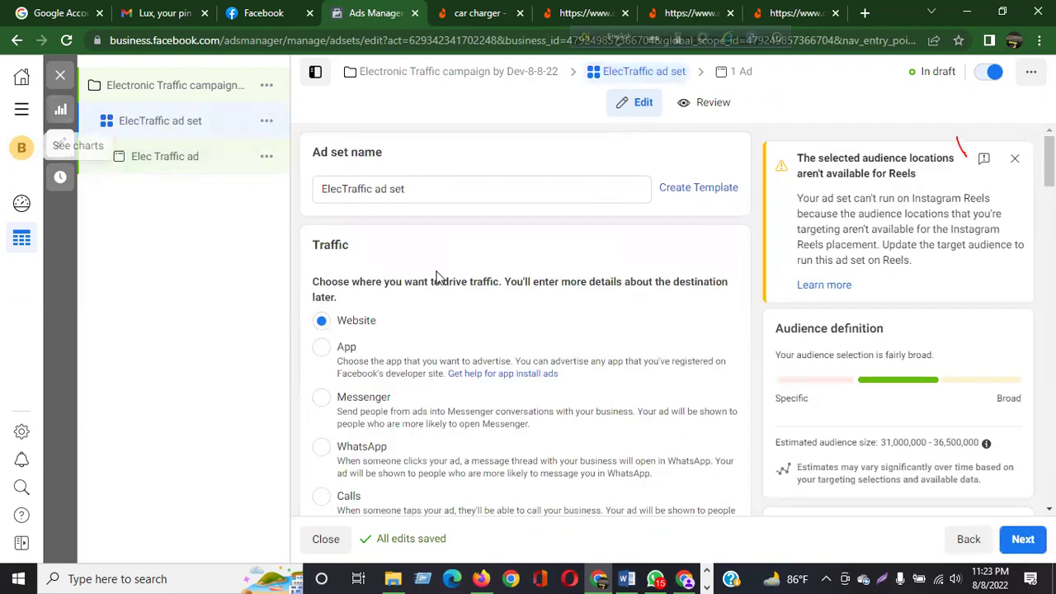
scroll(370, 229, "down", 2)
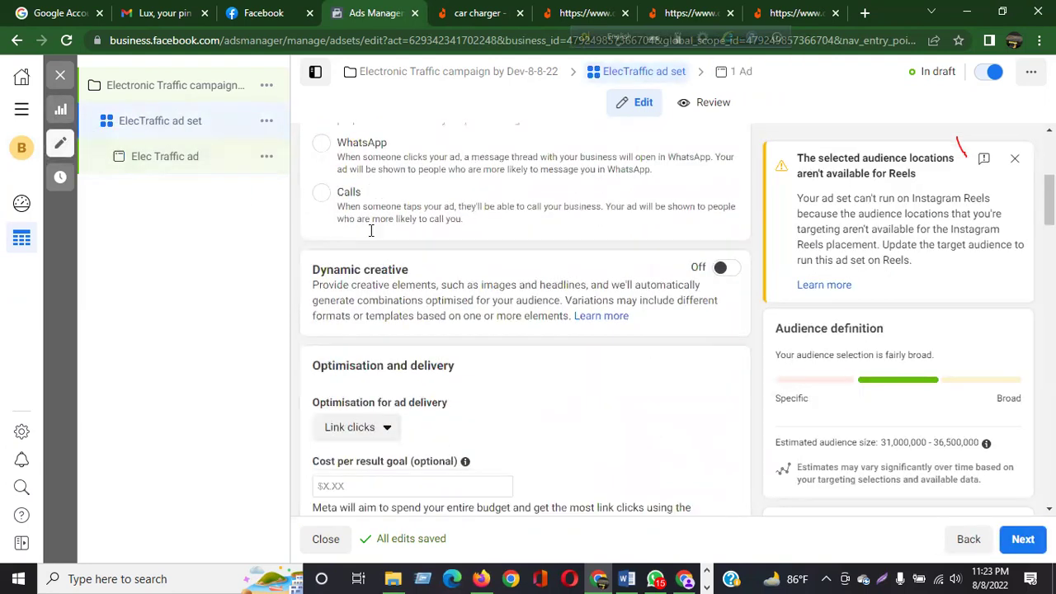
scroll(425, 227, "down", 10)
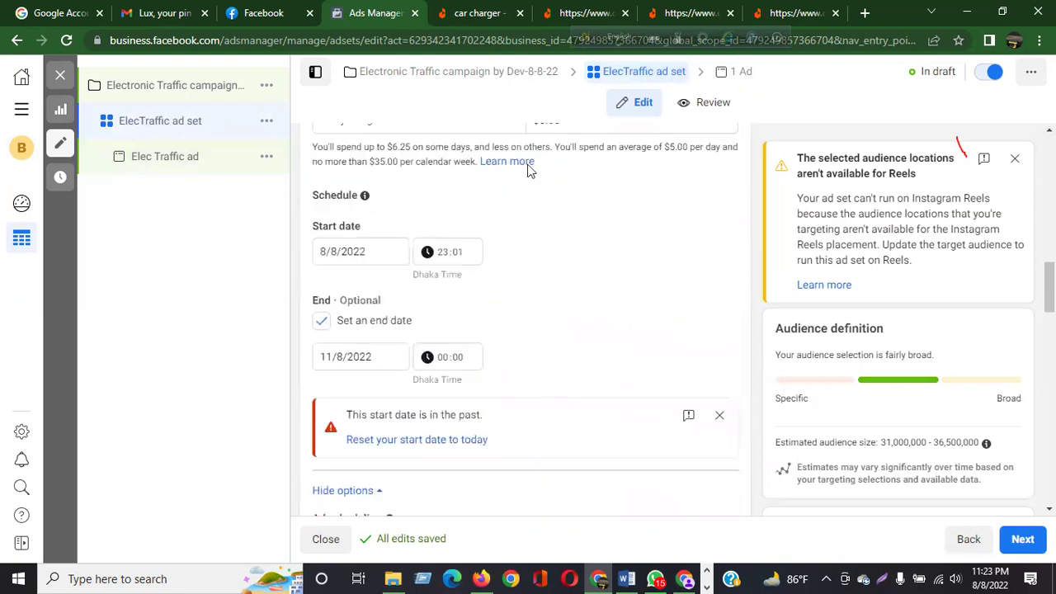
scroll(408, 335, "down", 6)
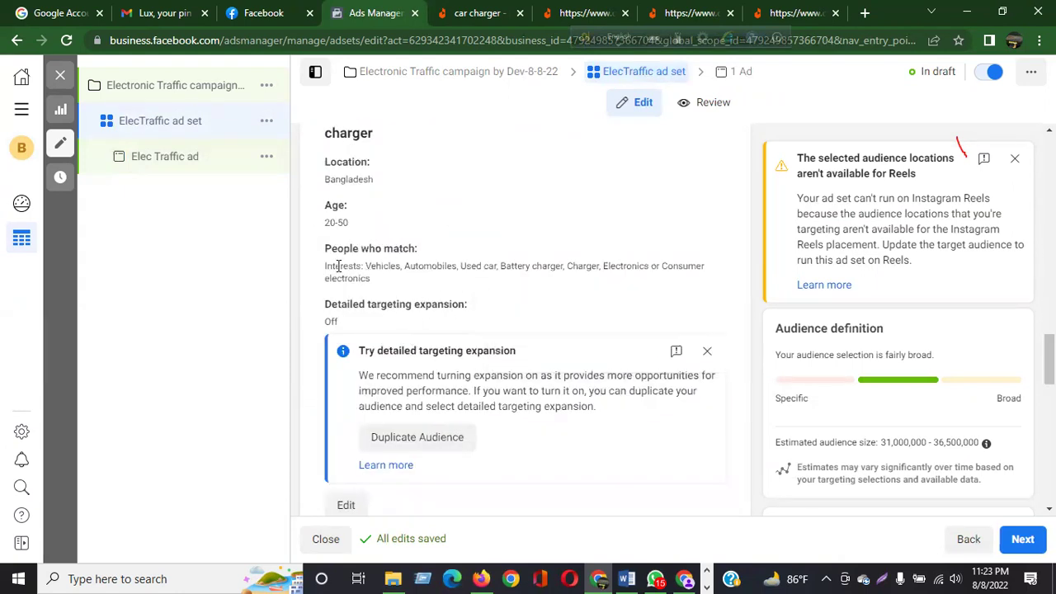
left_click_drag(324, 270, 342, 283)
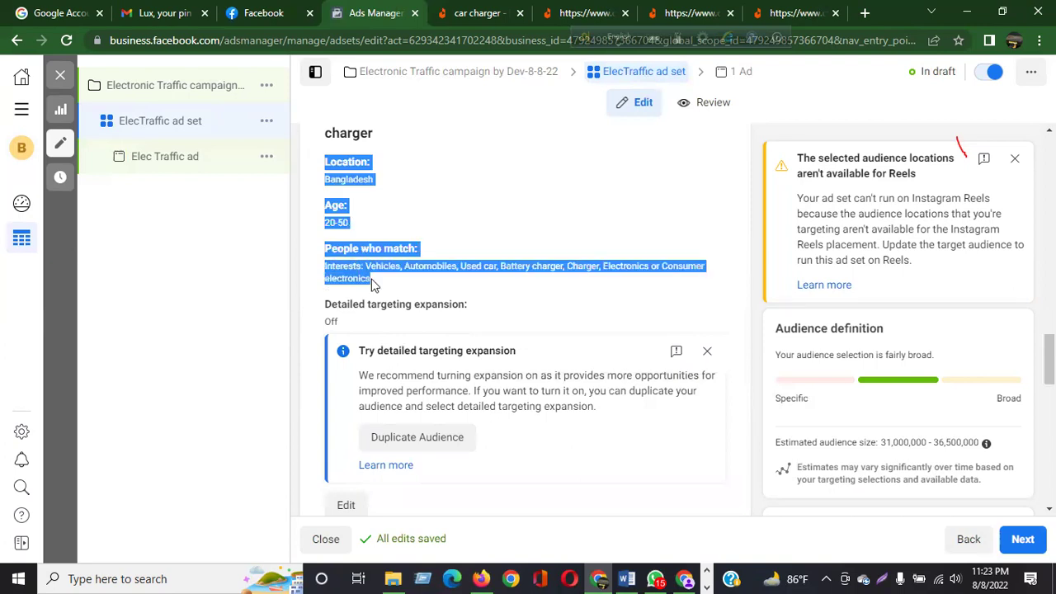
- Go back and forth between the Elec Traffic ad and its ad set to review the campaign structure
left_click(171, 159)
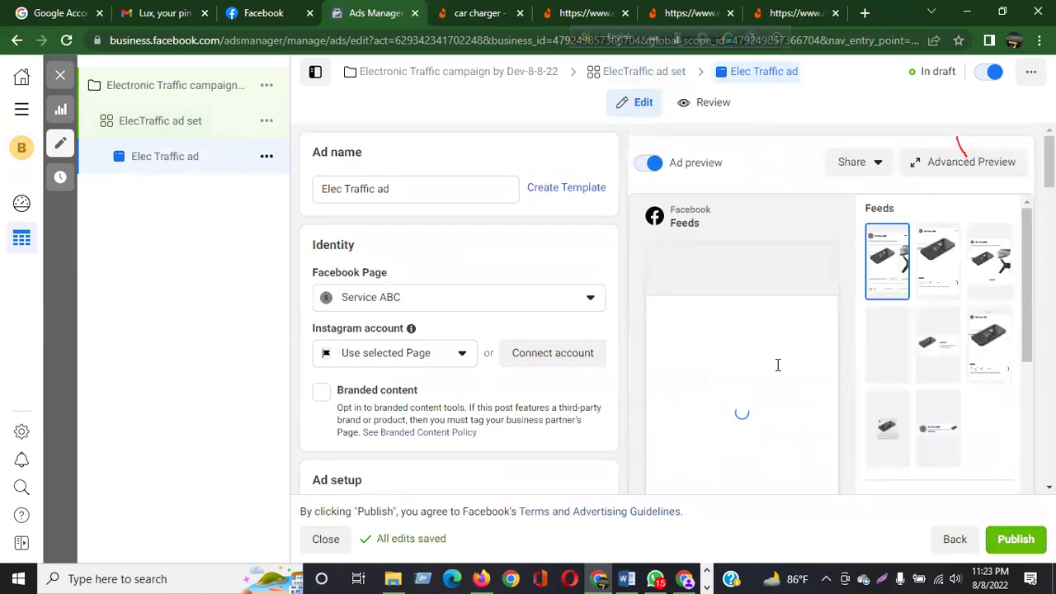
scroll(787, 361, "down", 3)
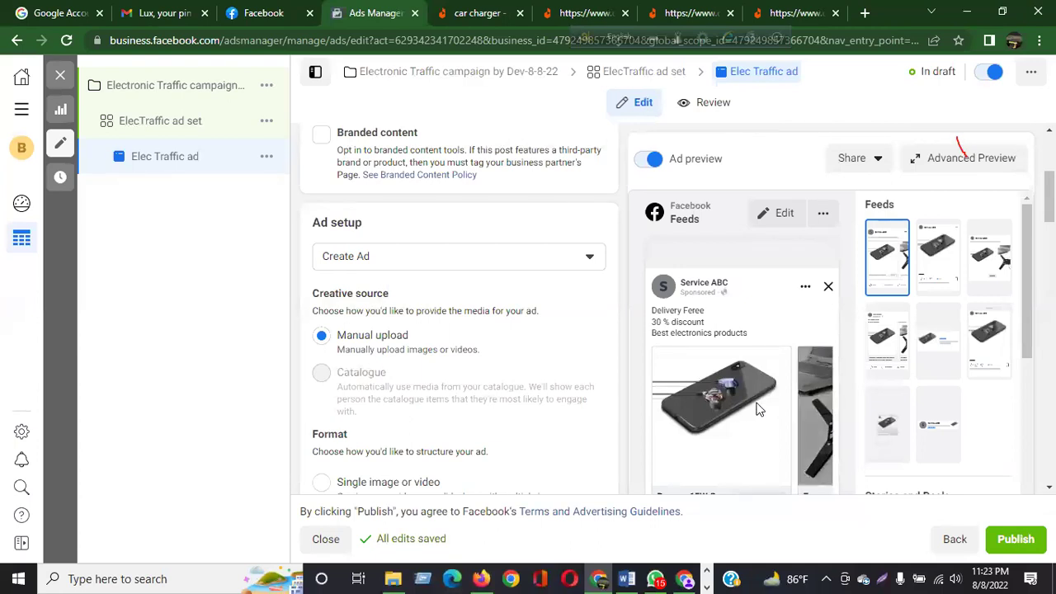
left_click(186, 124)
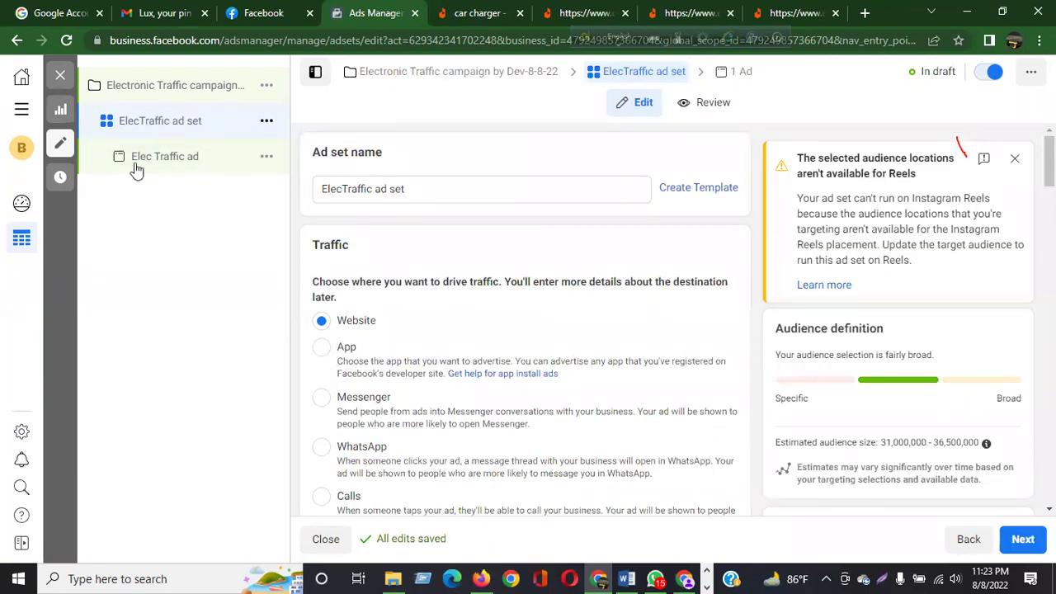
left_click(188, 159)
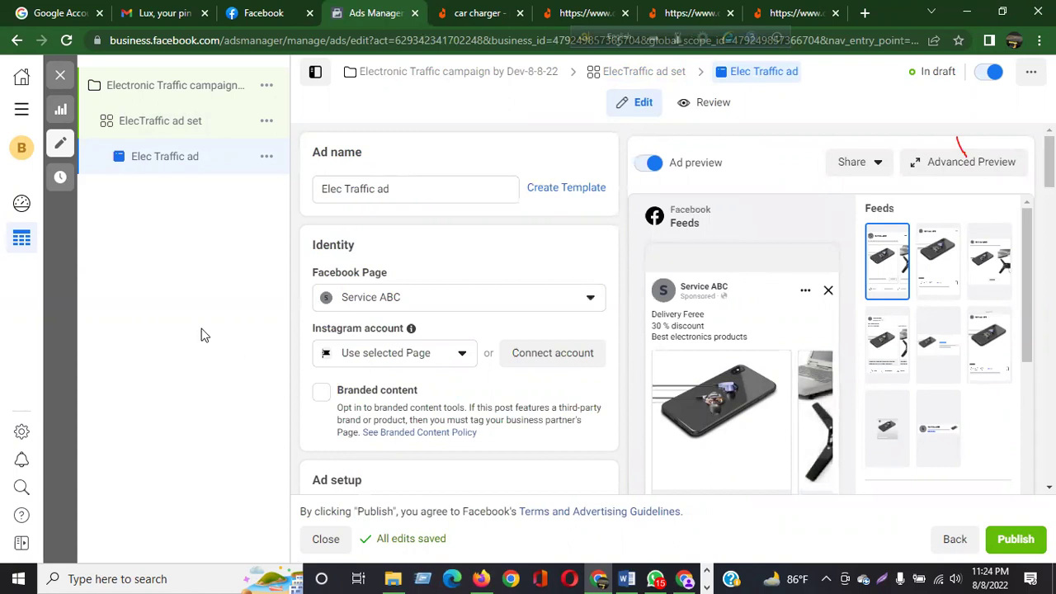
- Create a second ad set in the Electronic Traffic campaign and name it KitchenTraffic ad set
left_click(167, 90)
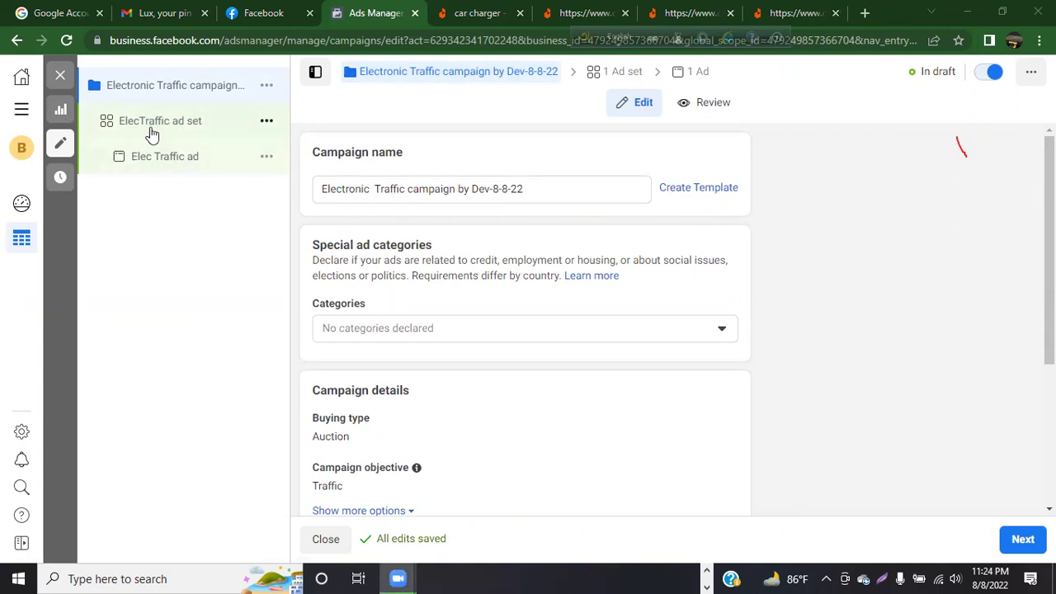
left_click(266, 86)
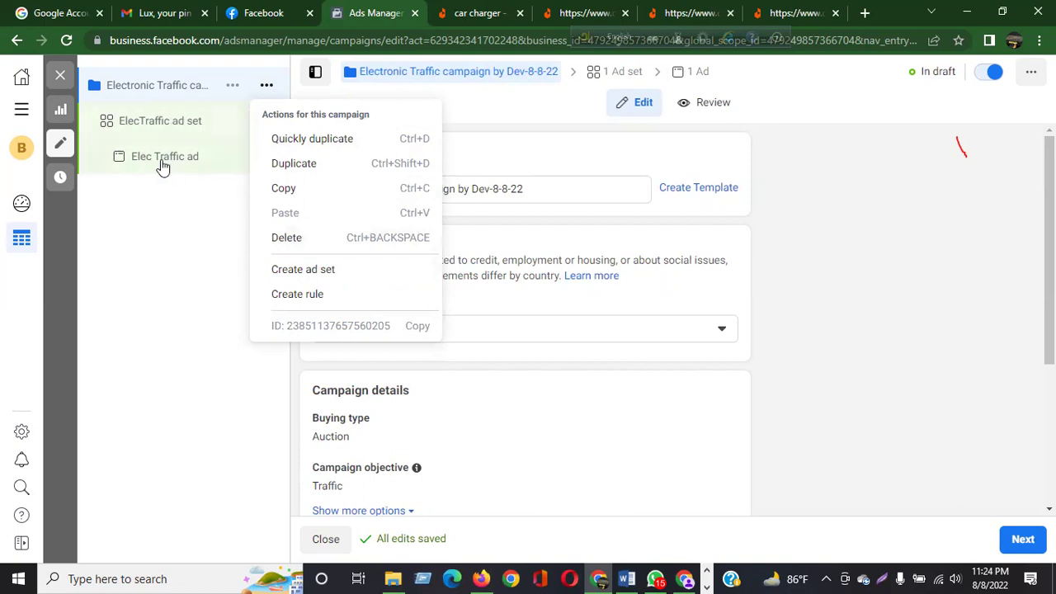
left_click(318, 273)
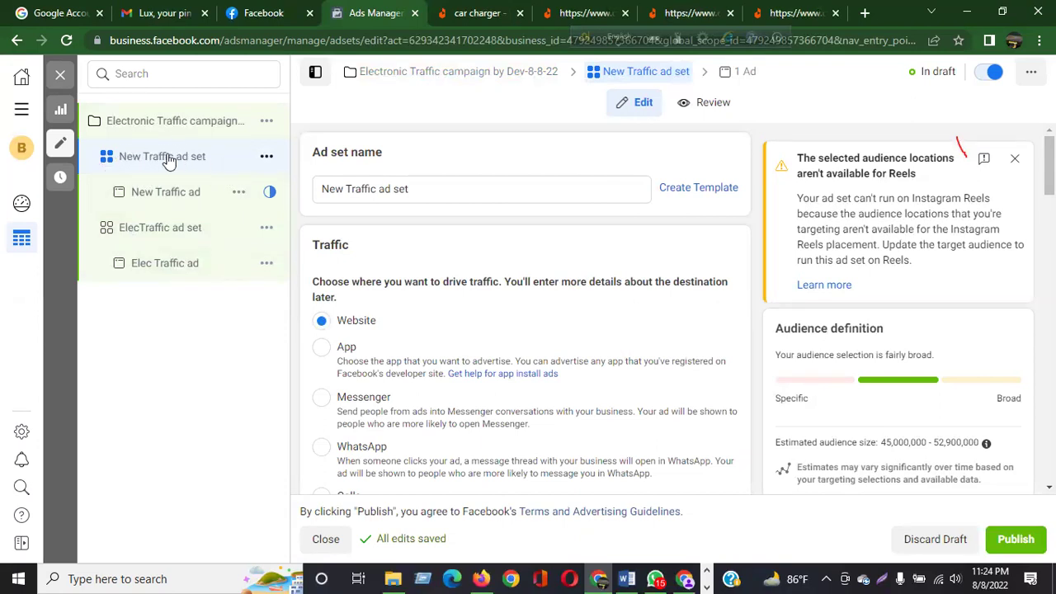
left_click_drag(347, 189, 316, 191)
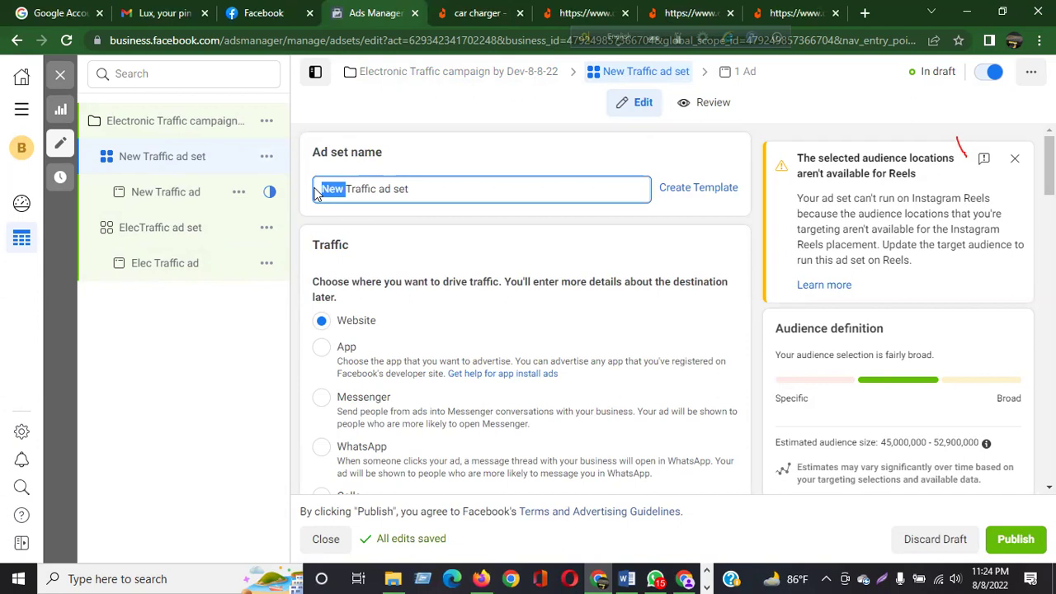
type("Kitchen")
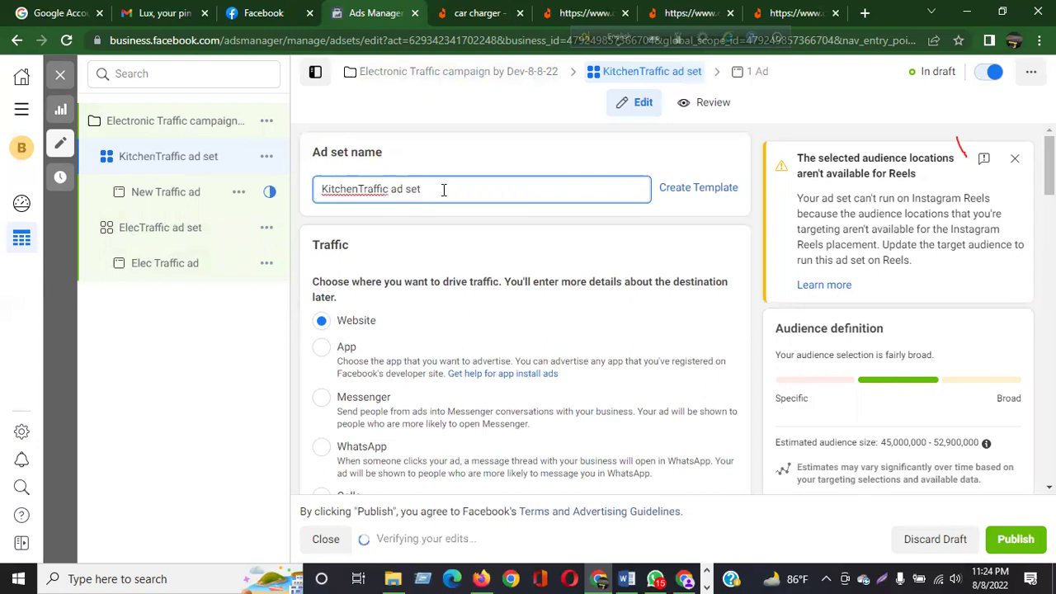
- Rename the new ad in the kitchen ad set as KitchenTraffic ad
left_click(188, 191)
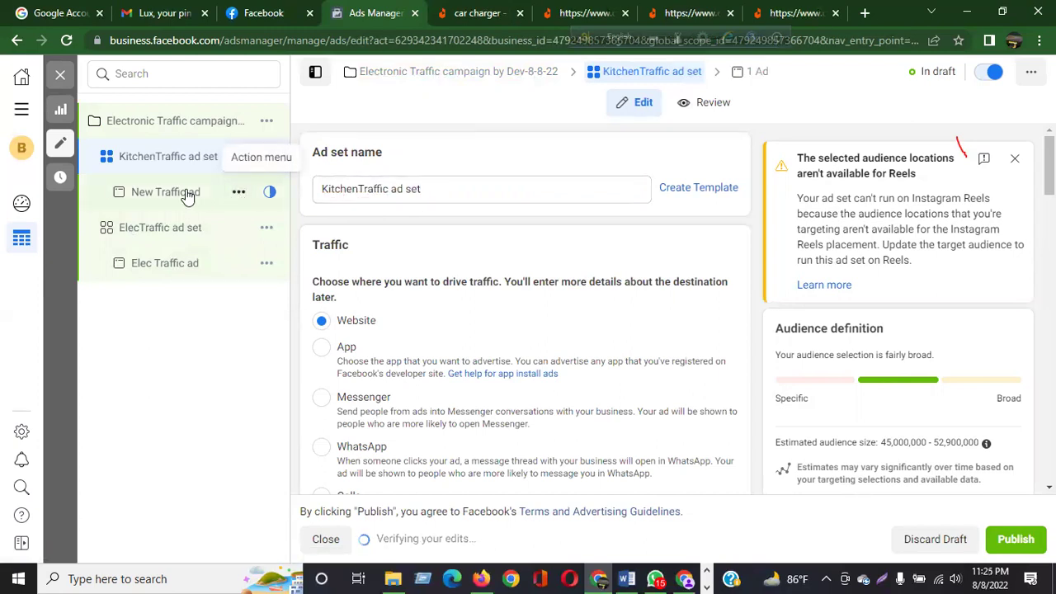
double_click(322, 189)
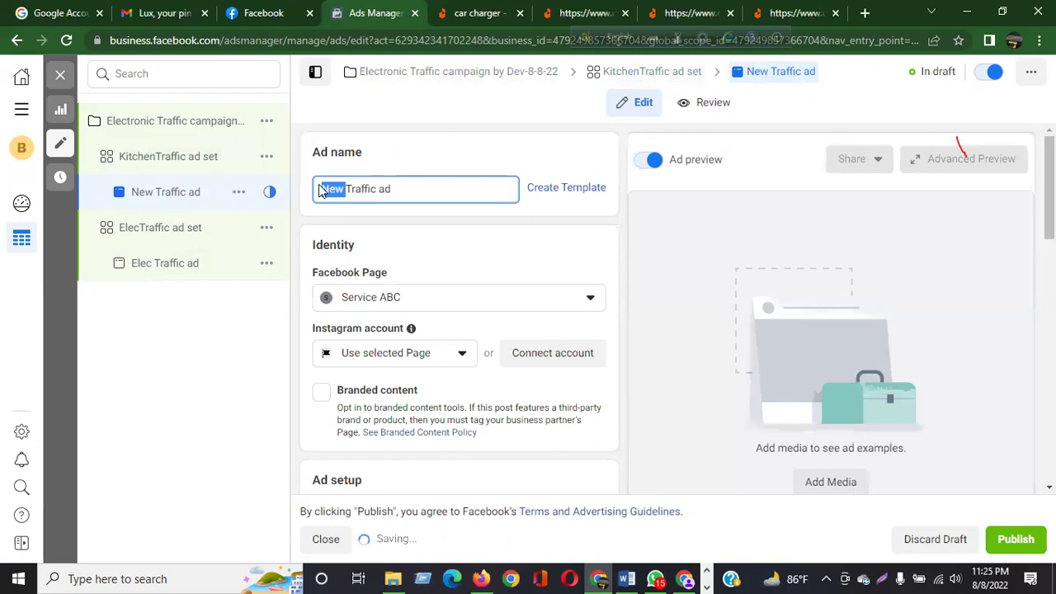
type("Kit")
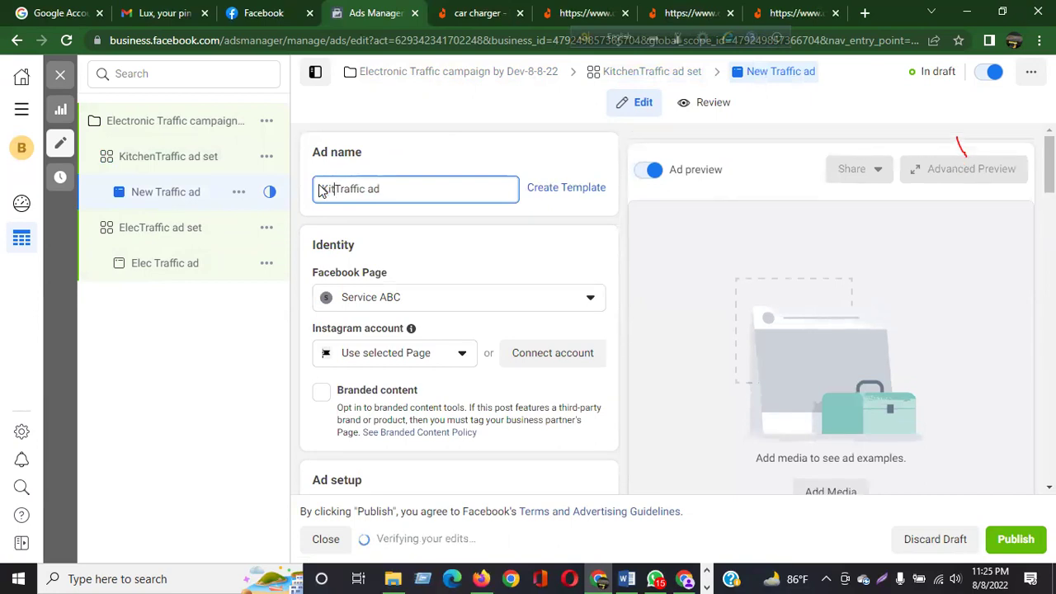
type("chen")
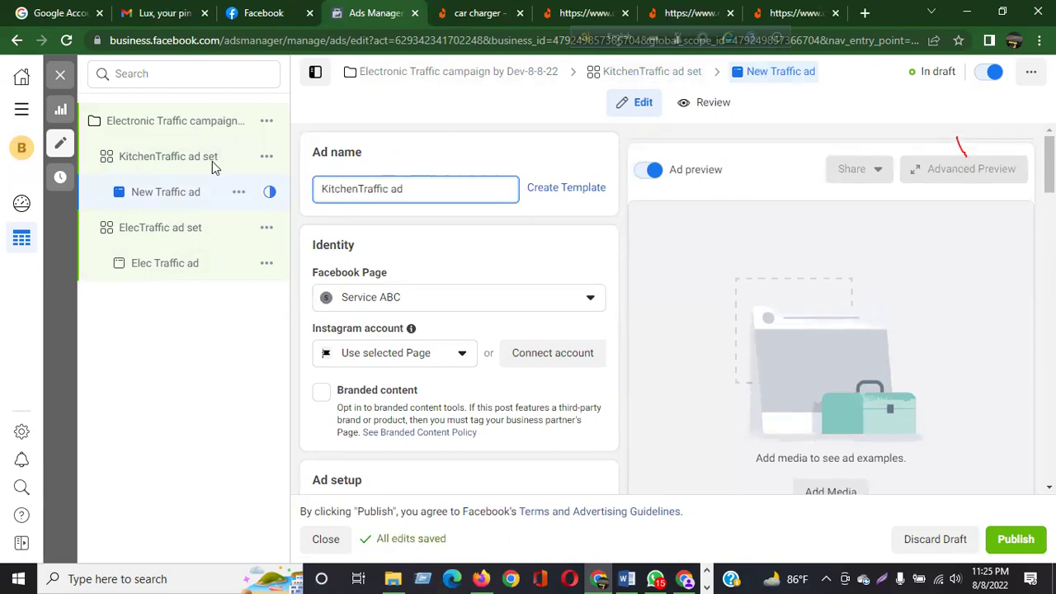
- Set the KitchenTraffic ad set's daily budget to $5.00
left_click(176, 165)
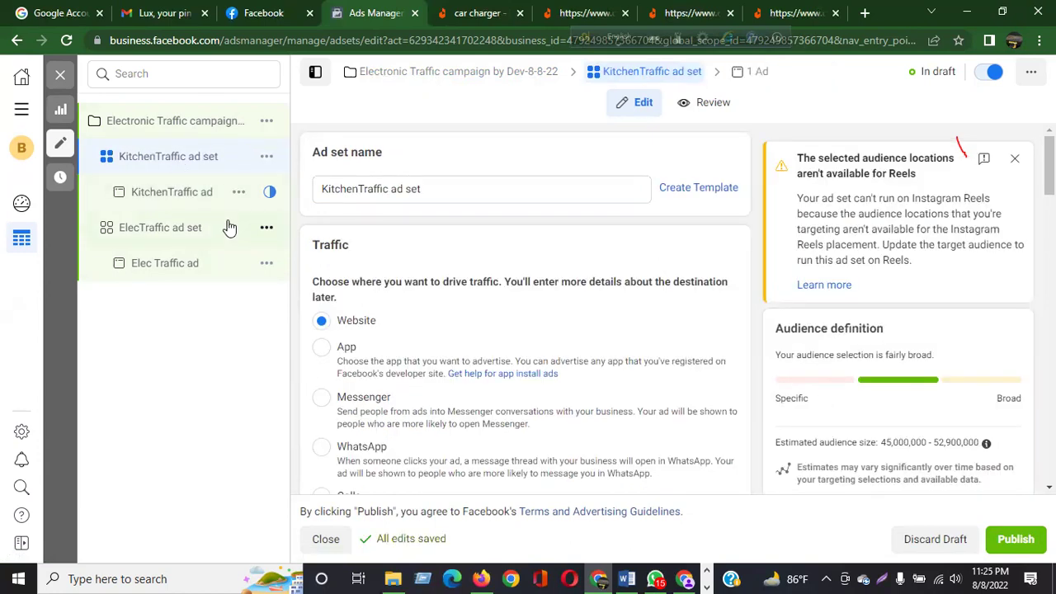
scroll(455, 331, "down", 5)
mouse_move(454, 322)
scroll(455, 323, "down", 3)
left_click(564, 370)
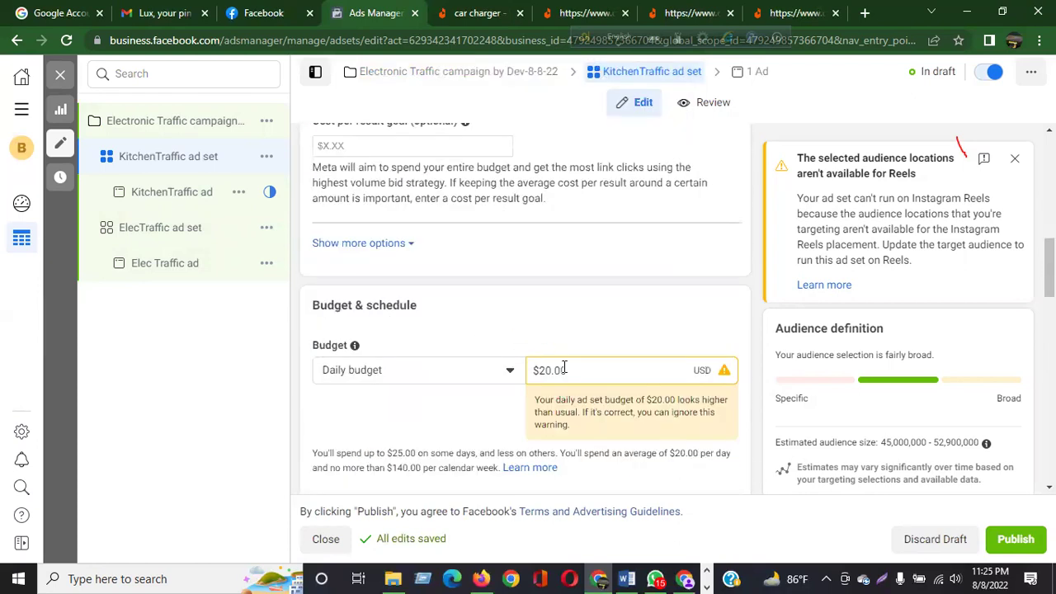
left_click_drag(568, 370, 532, 369)
key("BackSpace")
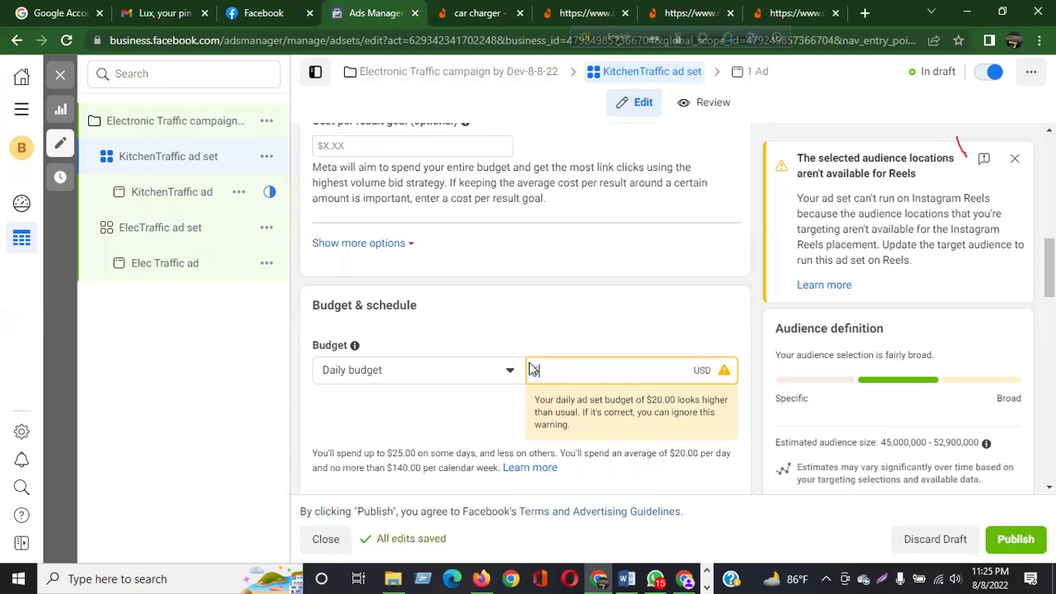
type("6")
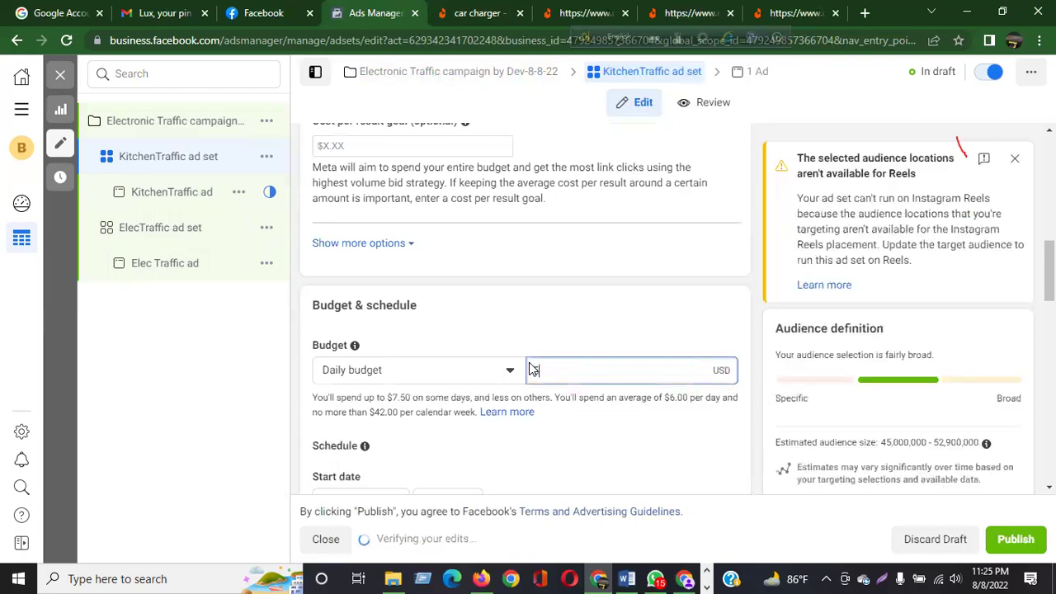
left_click(543, 320)
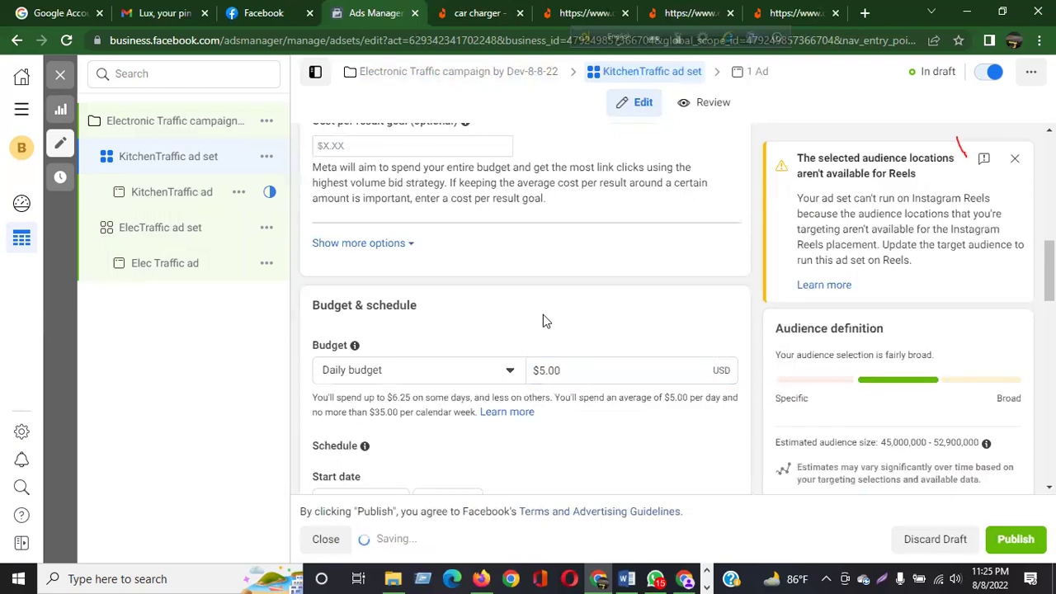
- Enable an end date for the KitchenTraffic ad set's schedule and set it to 10 August 2022
scroll(543, 320, "down", 3)
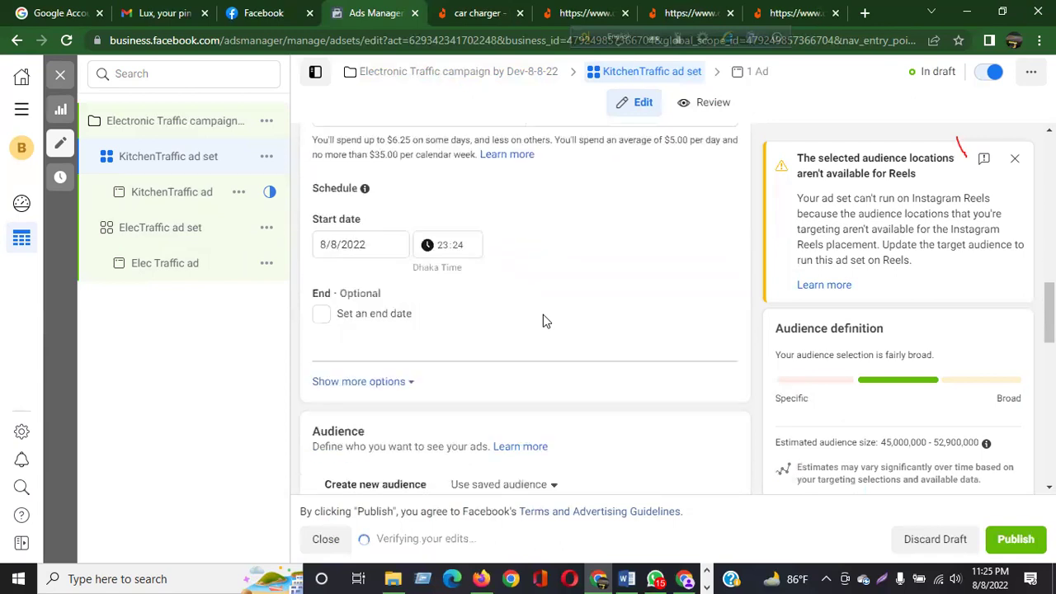
left_click(329, 317)
left_click(359, 357)
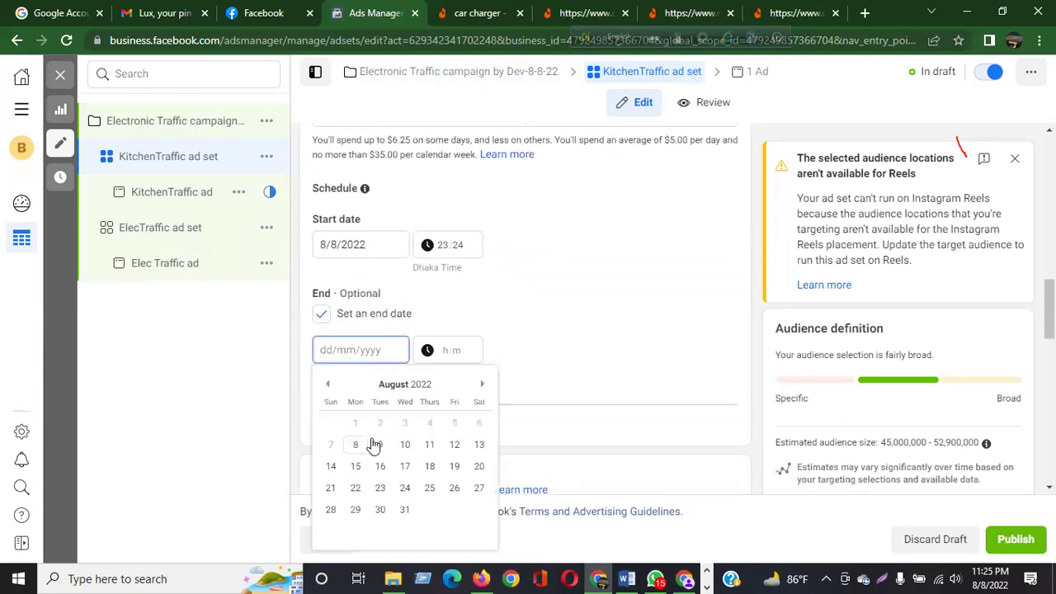
left_click(404, 446)
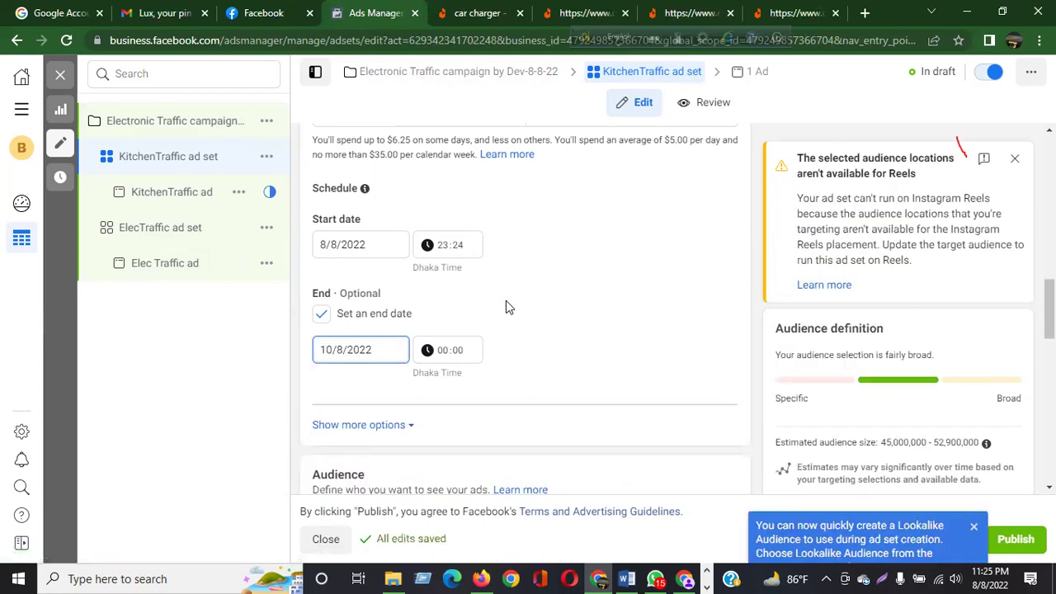
- Set the minimum age of the KitchenTraffic ad set's audience to 20
scroll(508, 312, "down", 3)
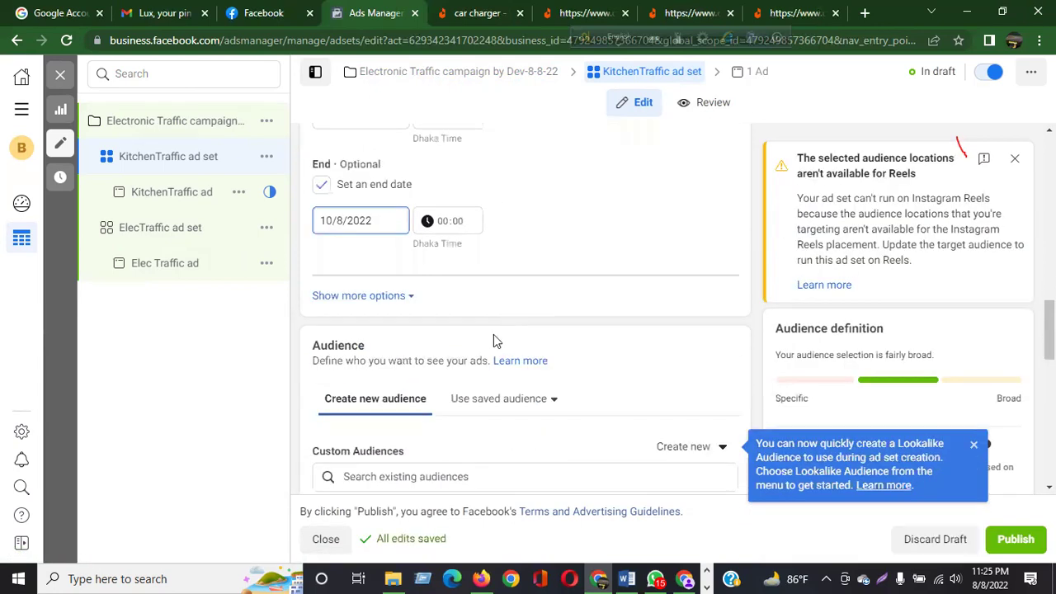
left_click(458, 349)
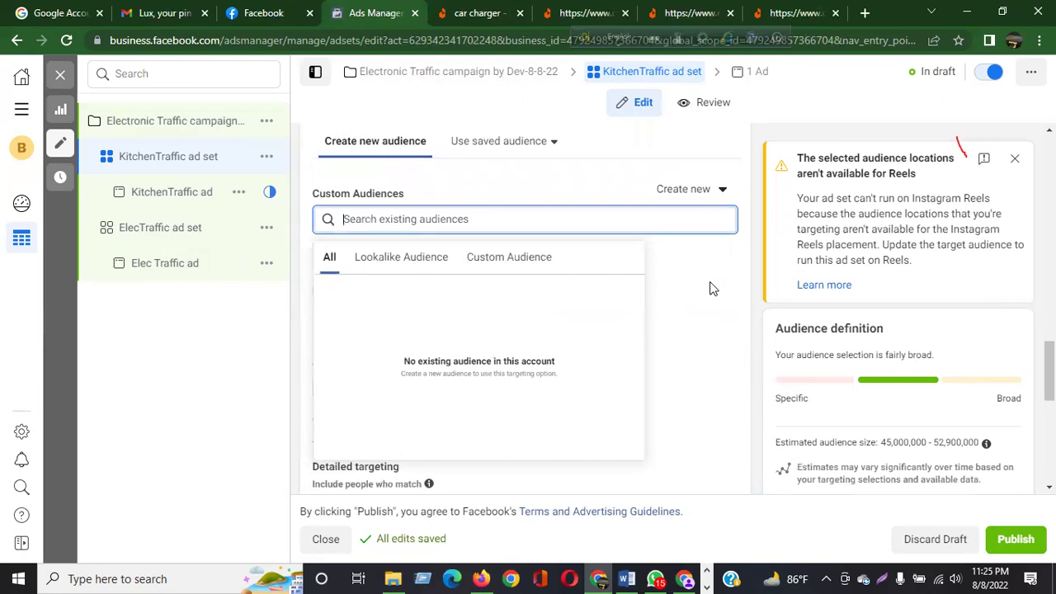
scroll(699, 395, "down", 2)
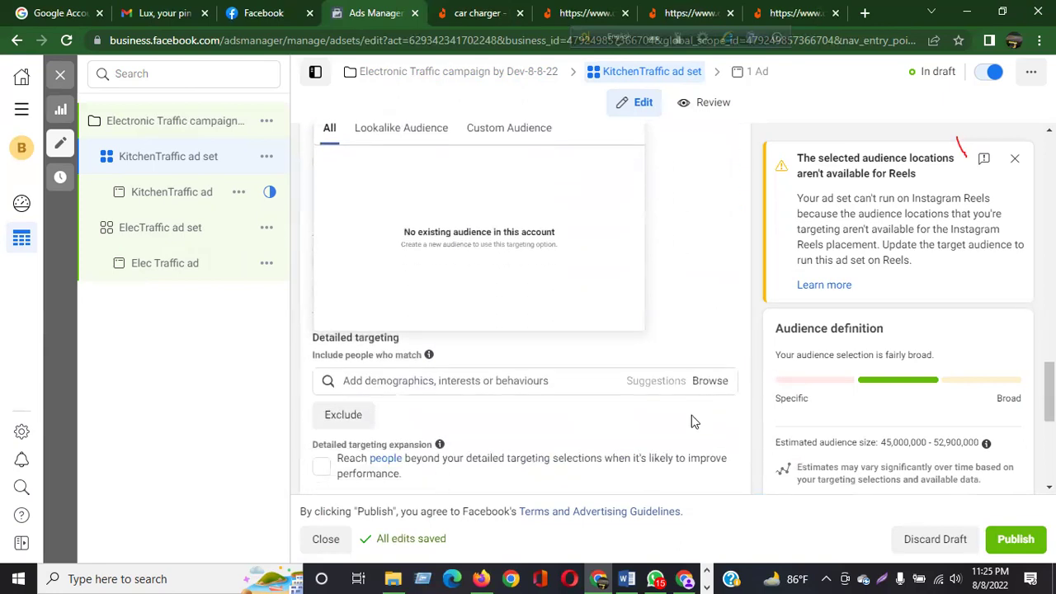
left_click(521, 378)
left_click(520, 261)
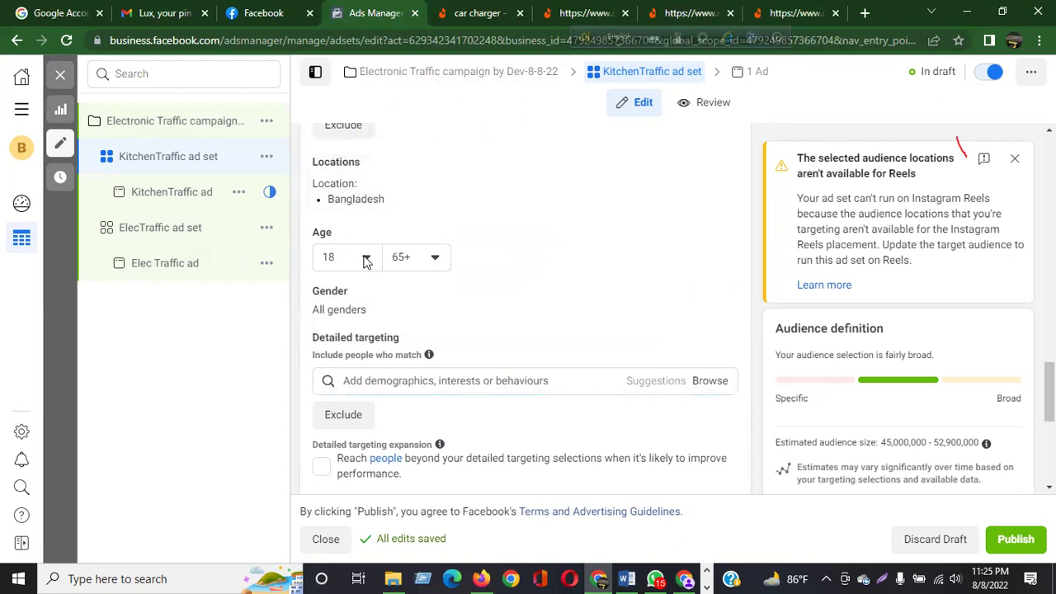
left_click(366, 259)
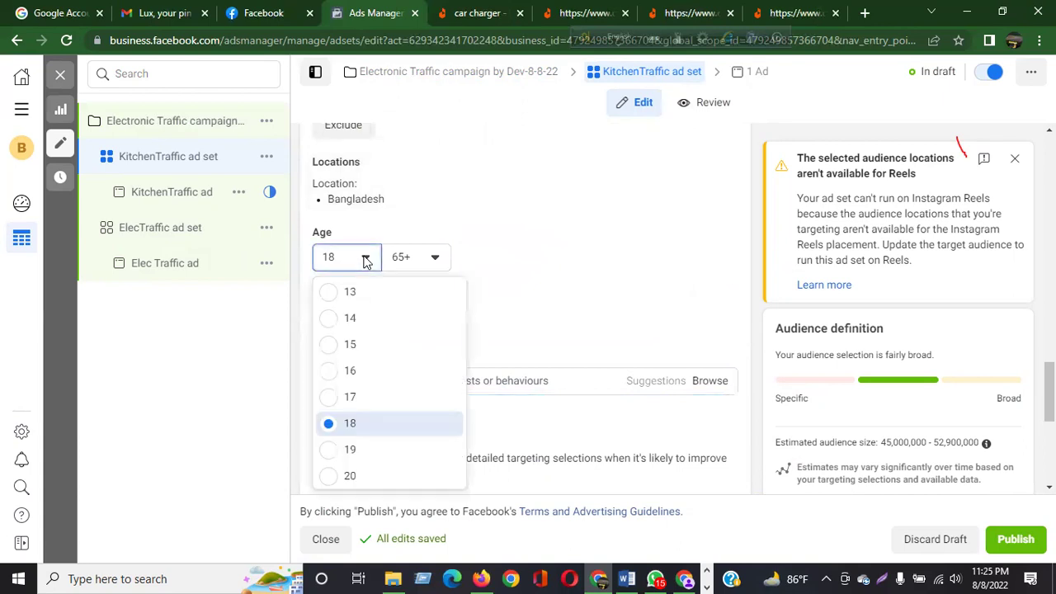
left_click(350, 477)
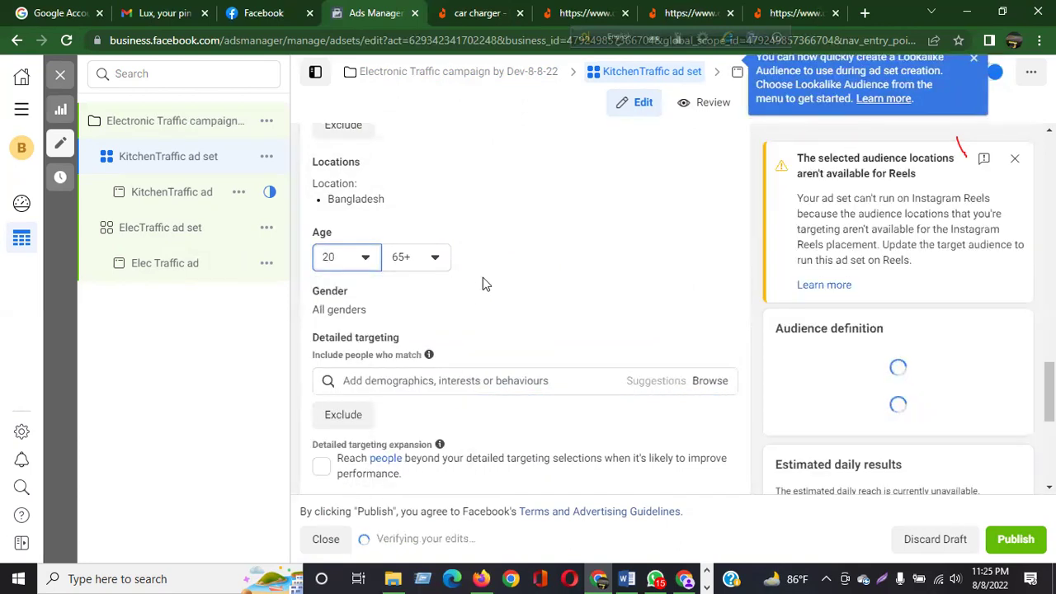
- Set the audience's maximum age to 45 and restrict the gender to Women
left_click(425, 257)
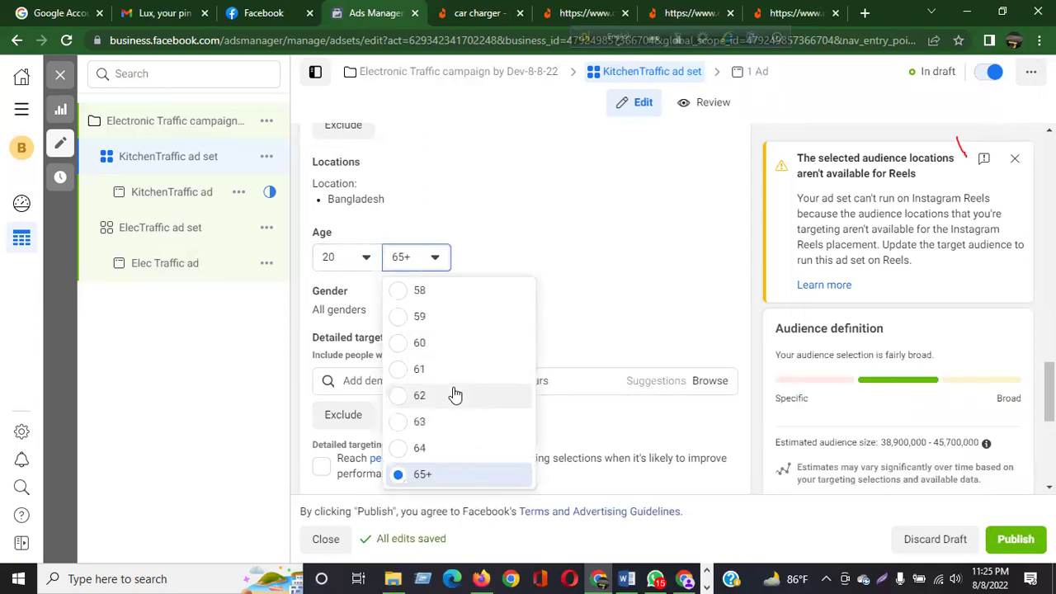
scroll(455, 396, "up", 2)
scroll(455, 396, "up", 1)
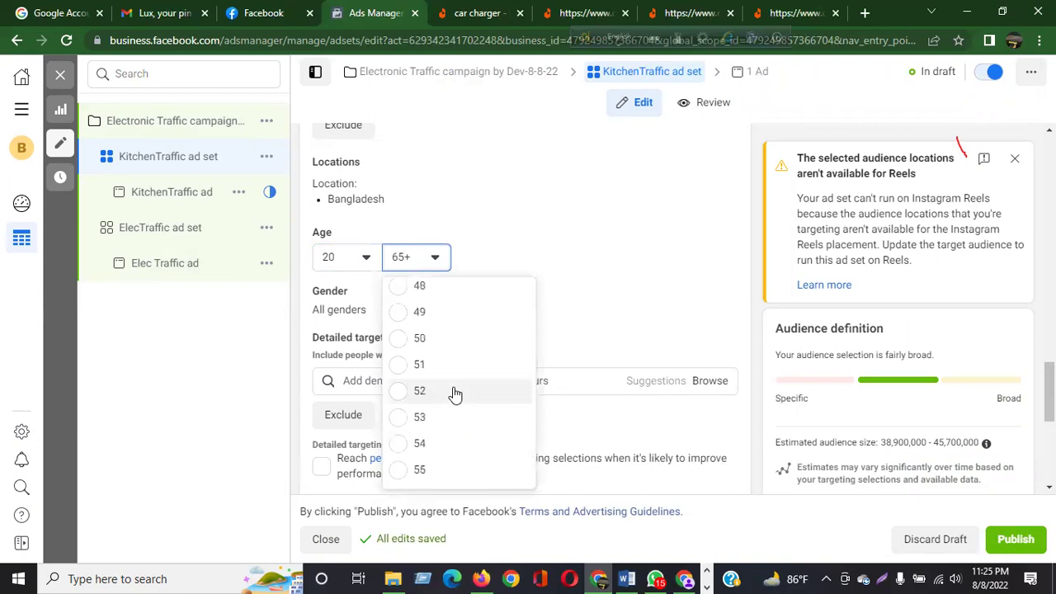
scroll(431, 338, "up", 1)
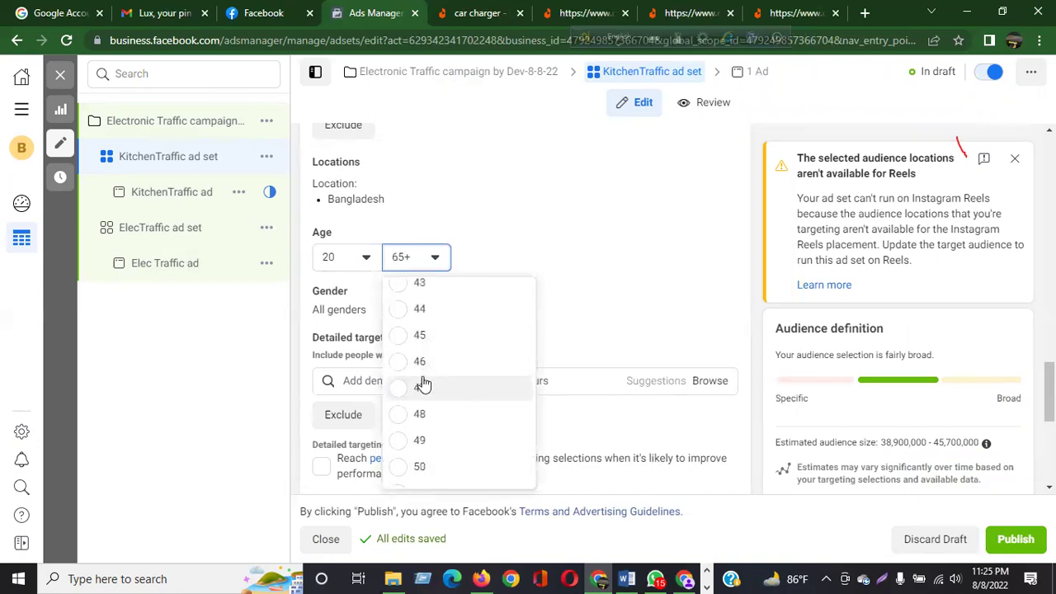
left_click(395, 335)
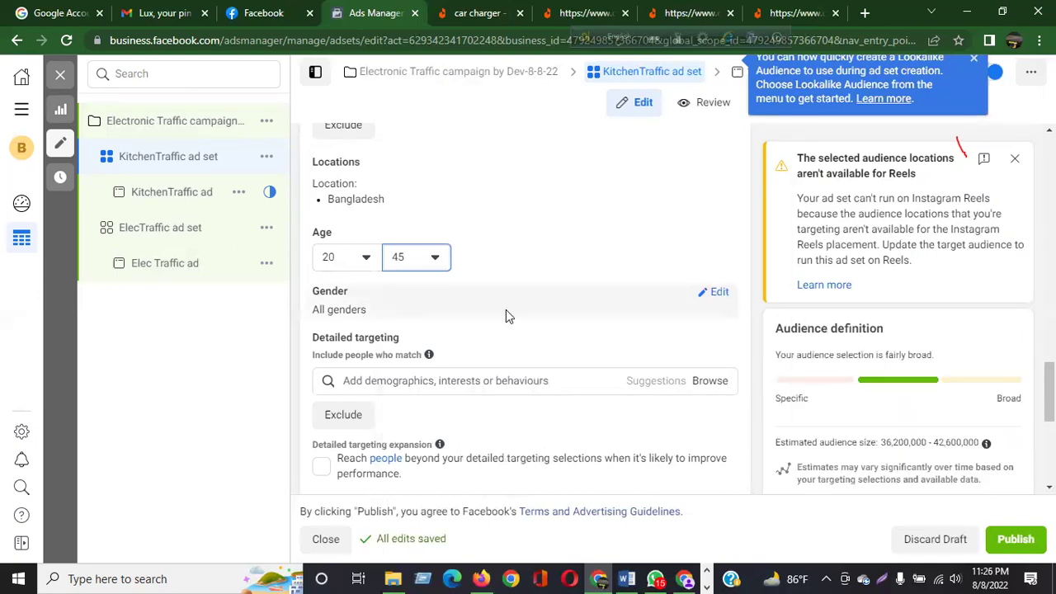
left_click(715, 292)
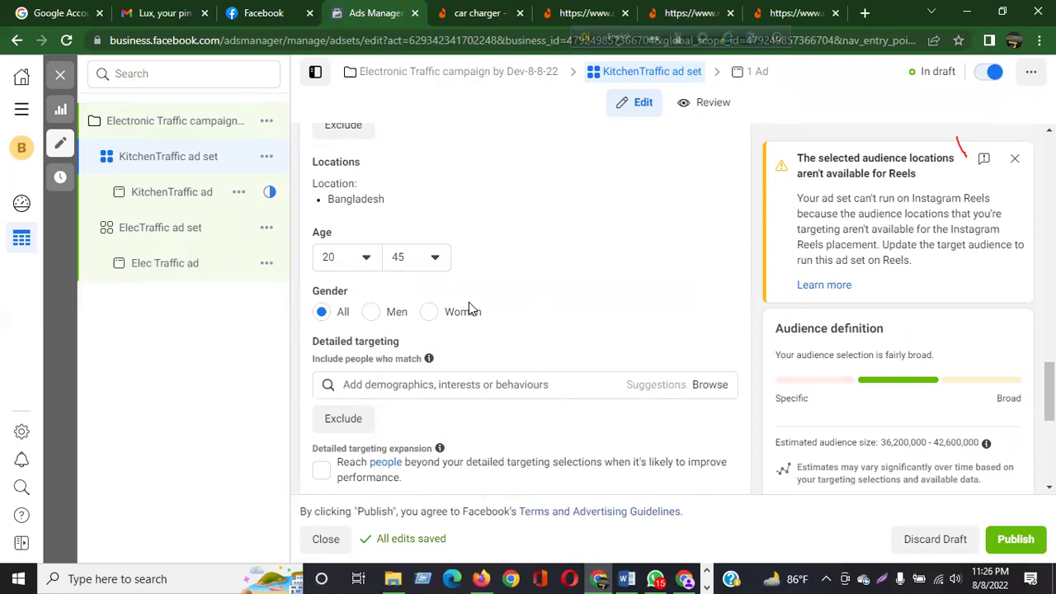
left_click(429, 313)
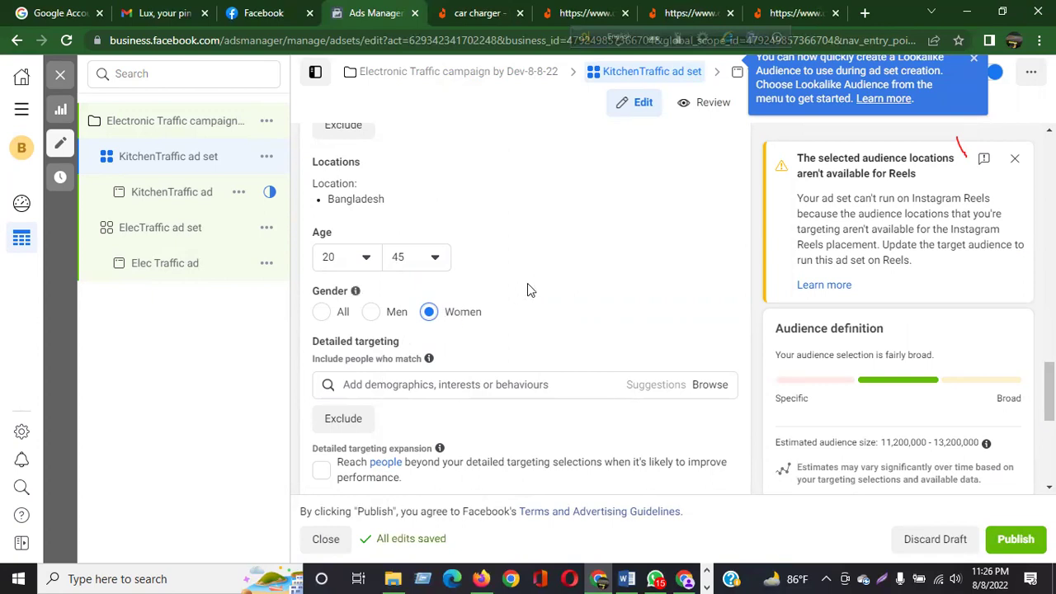
- Search for and add the interests Kitchen and Cooking to the audience's detailed targeting
left_click(446, 384)
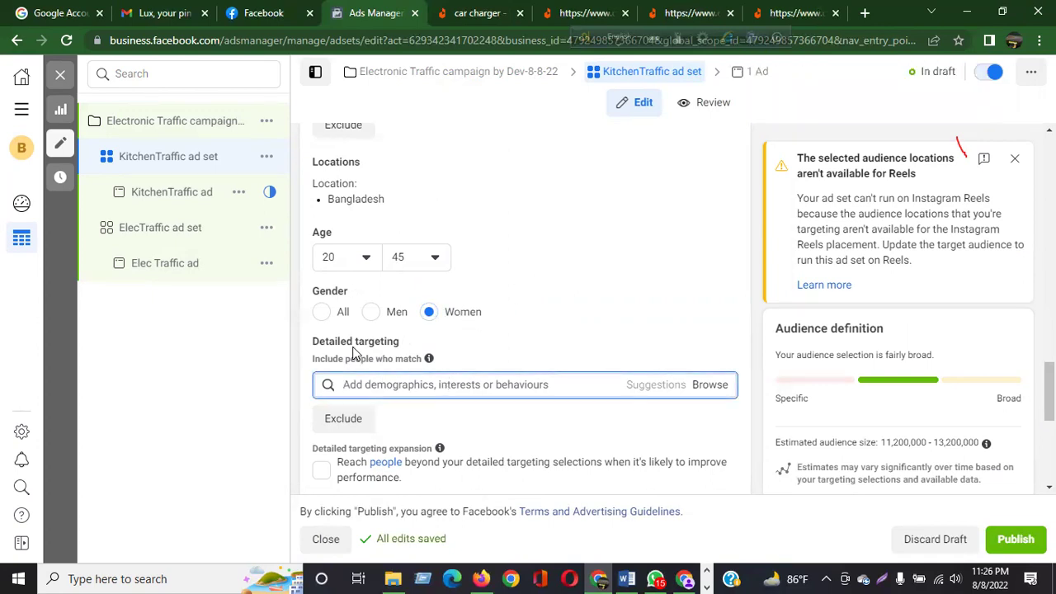
left_click_drag(315, 341, 405, 360)
left_click(393, 386)
type("kitchen")
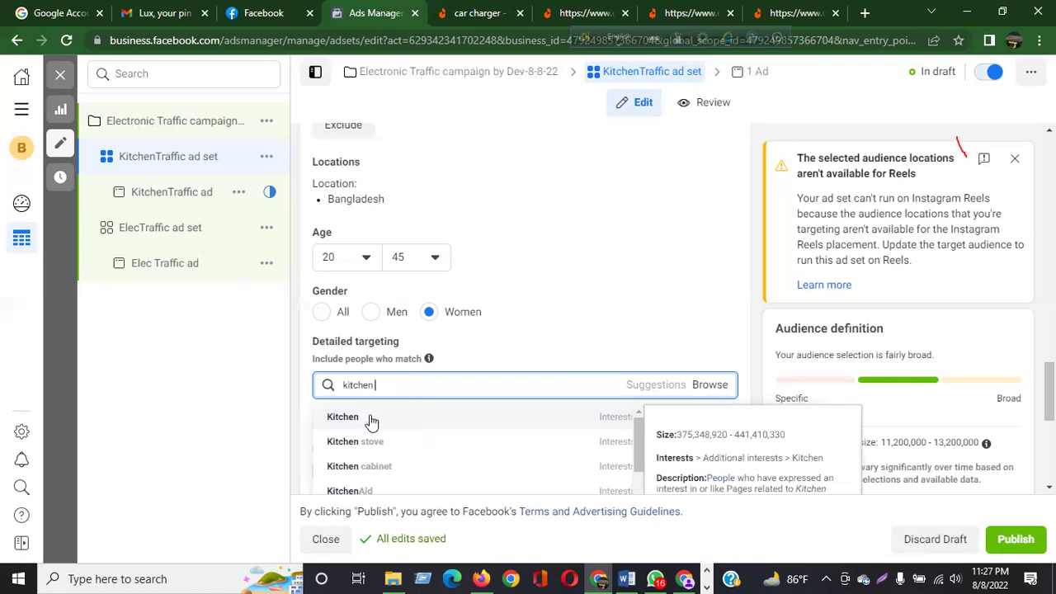
left_click(361, 419)
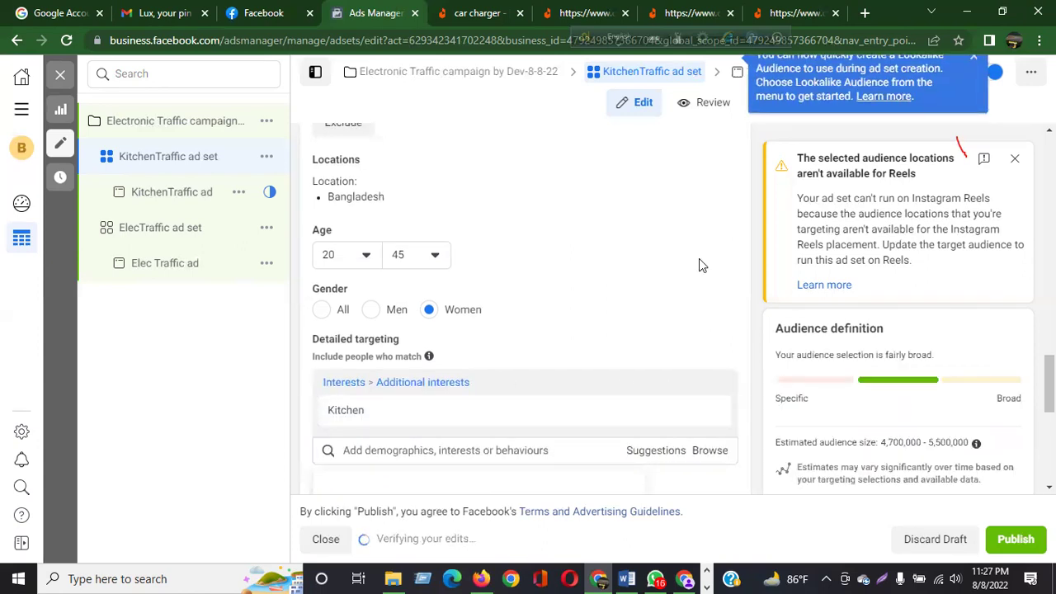
scroll(699, 260, "down", 2)
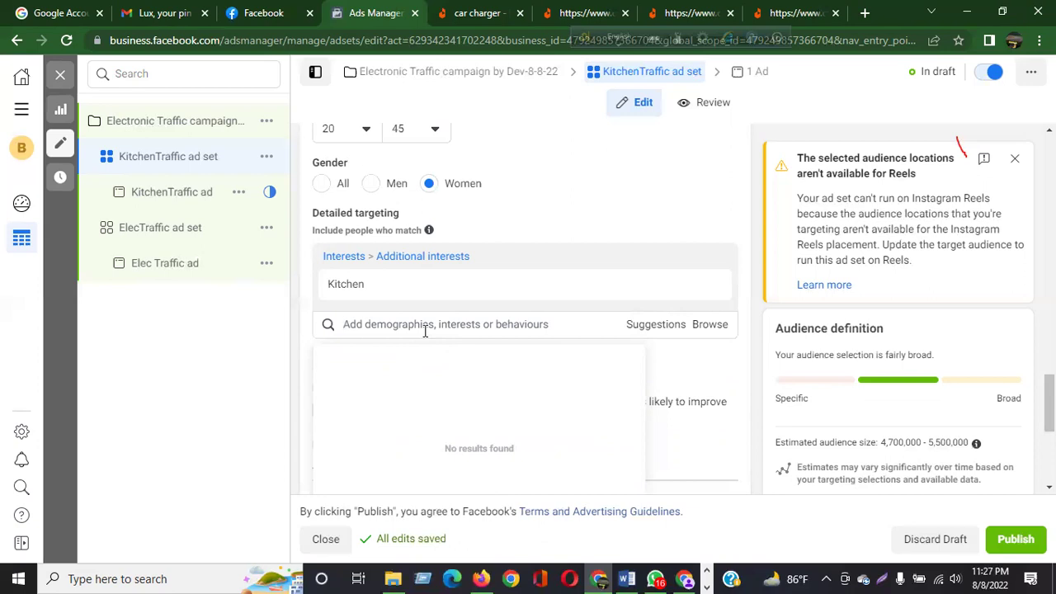
type("cooking")
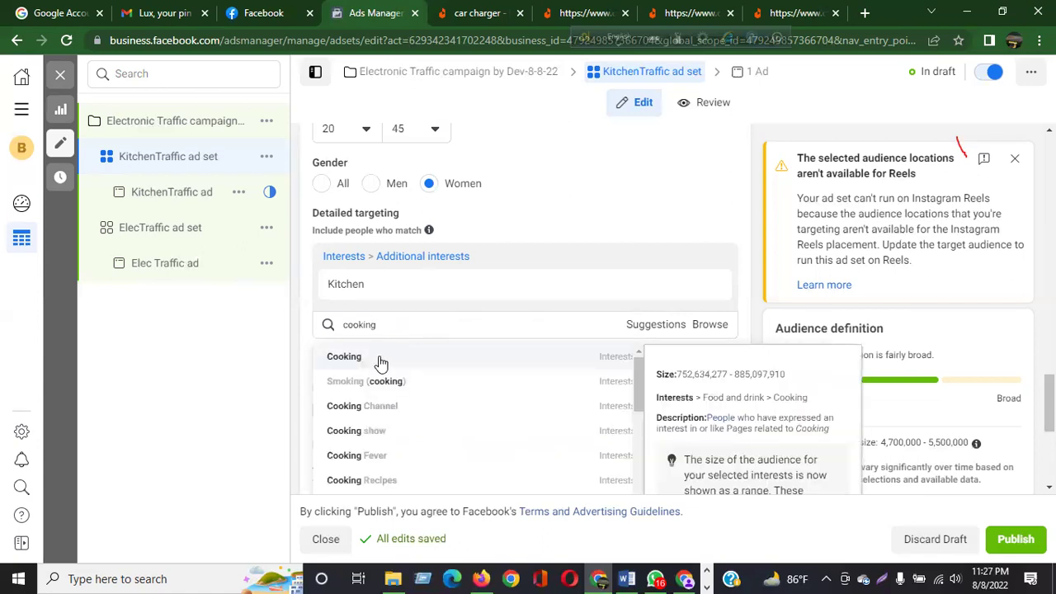
left_click(355, 357)
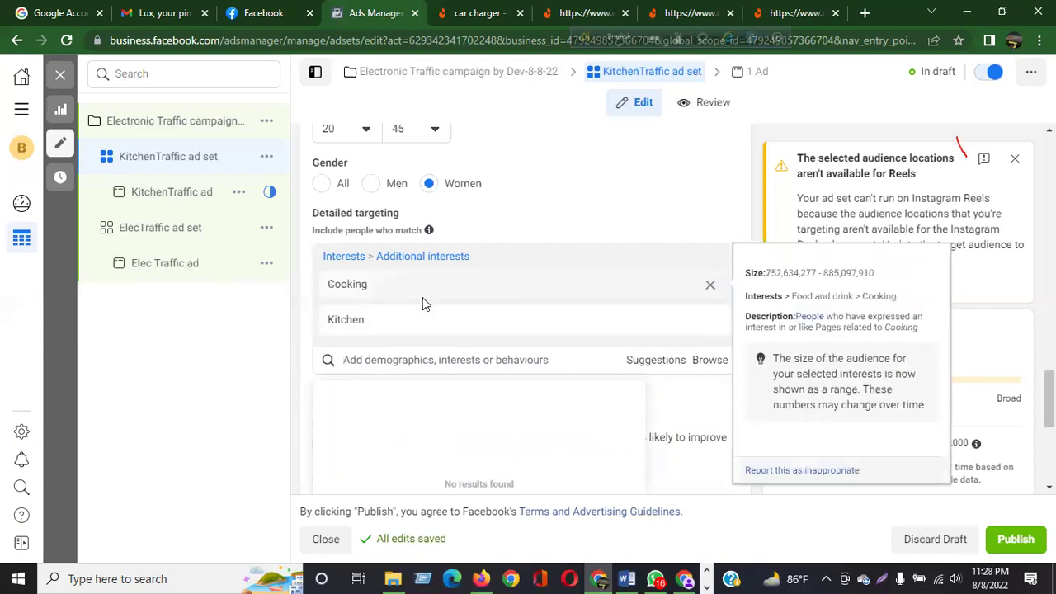
- Add the suggested interests Kitchenware, KitchenAid, Frying pan, Kitchen knife and Cutting board to the detailed targeting
left_click(649, 363)
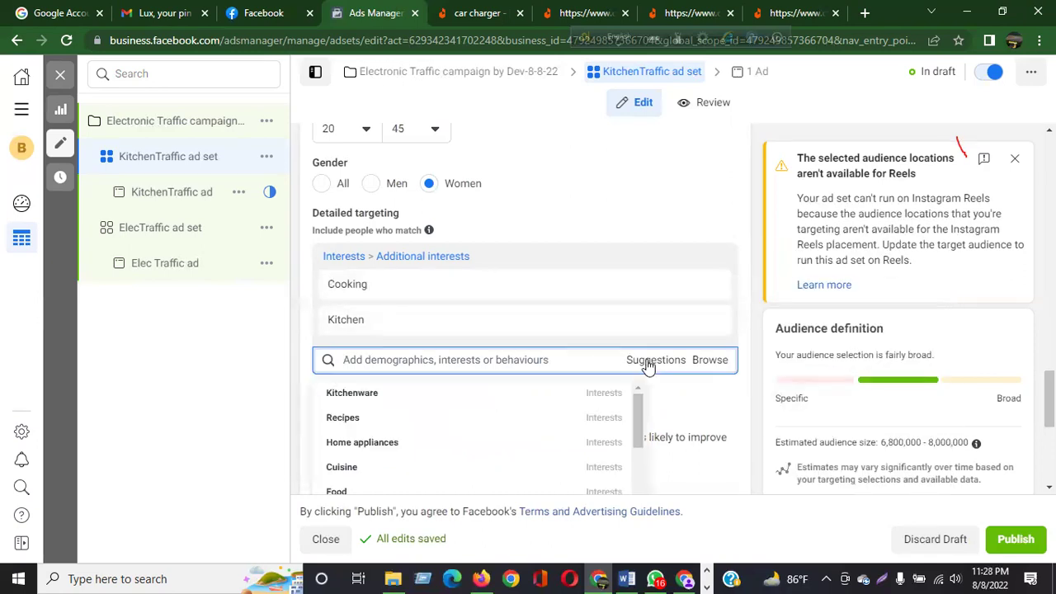
left_click(354, 393)
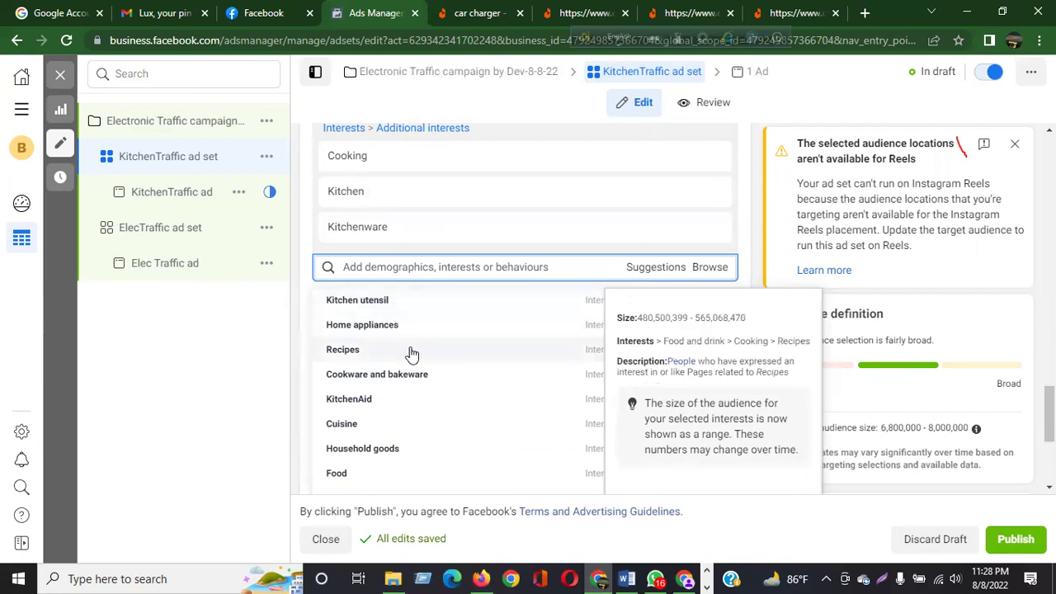
left_click(373, 403)
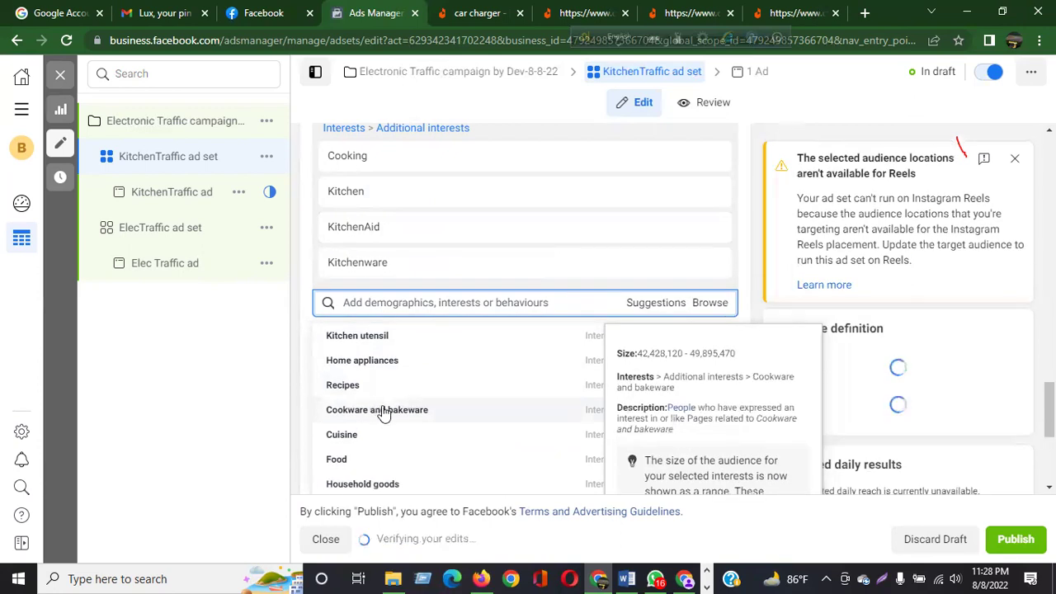
scroll(398, 419, "down", 2)
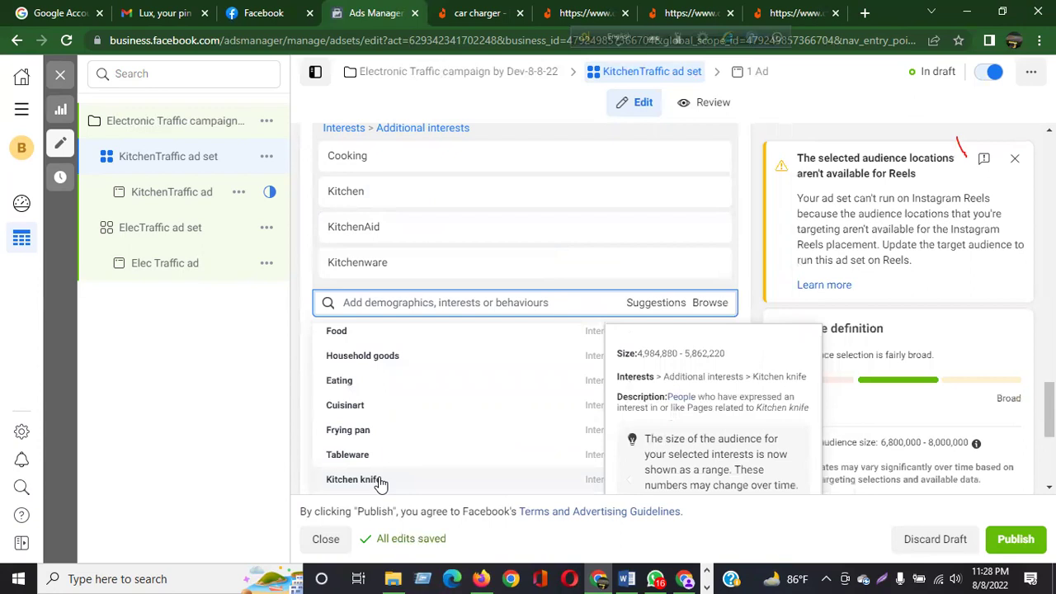
left_click(365, 432)
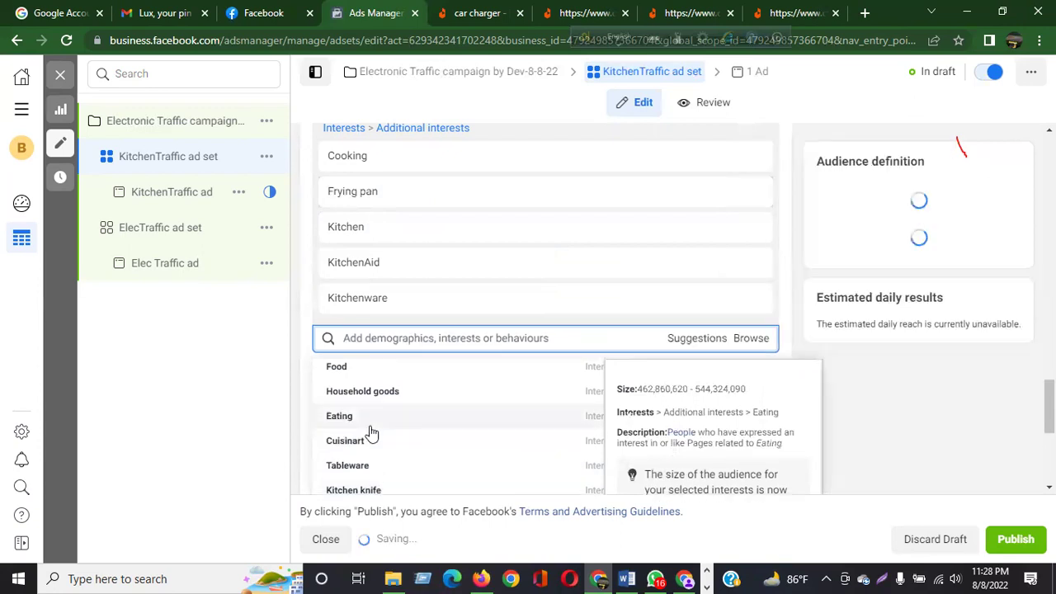
left_click(382, 492)
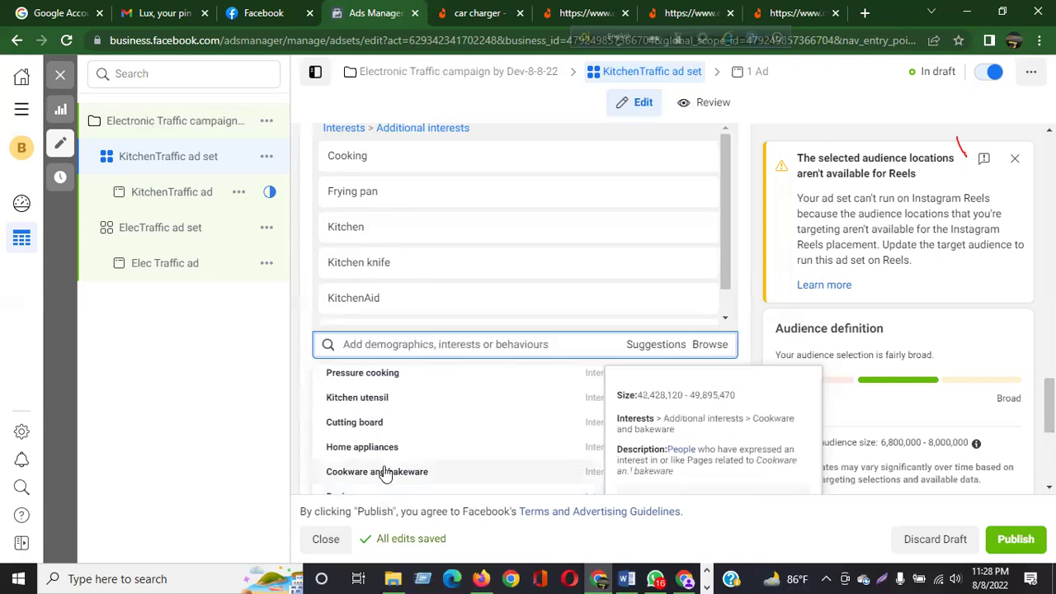
left_click(360, 423)
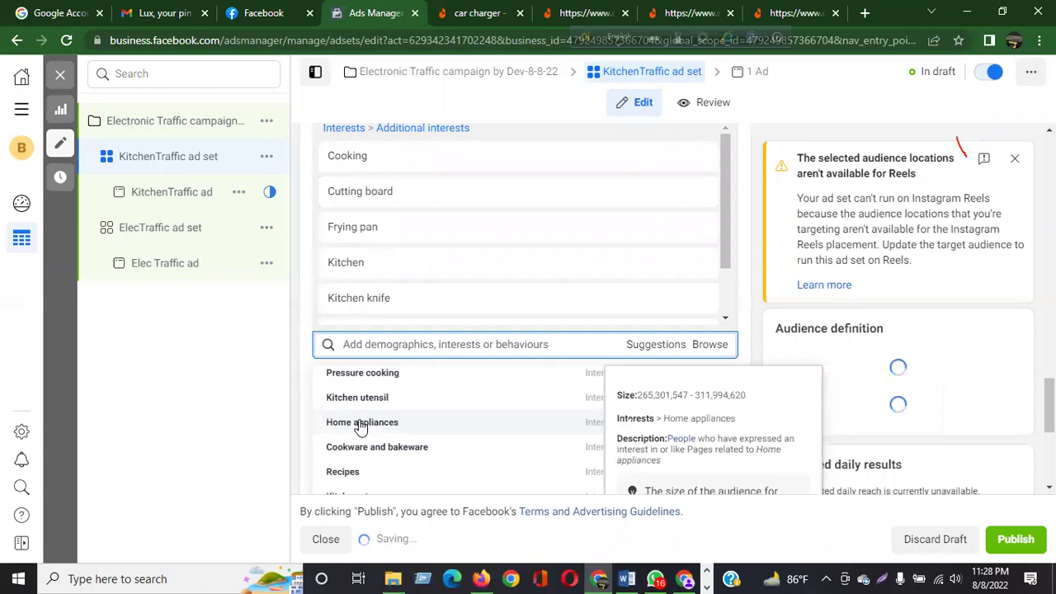
- Look through the remaining targeting suggestions and review the interests already selected for the kitchen audience
left_click(360, 422)
left_click(436, 407)
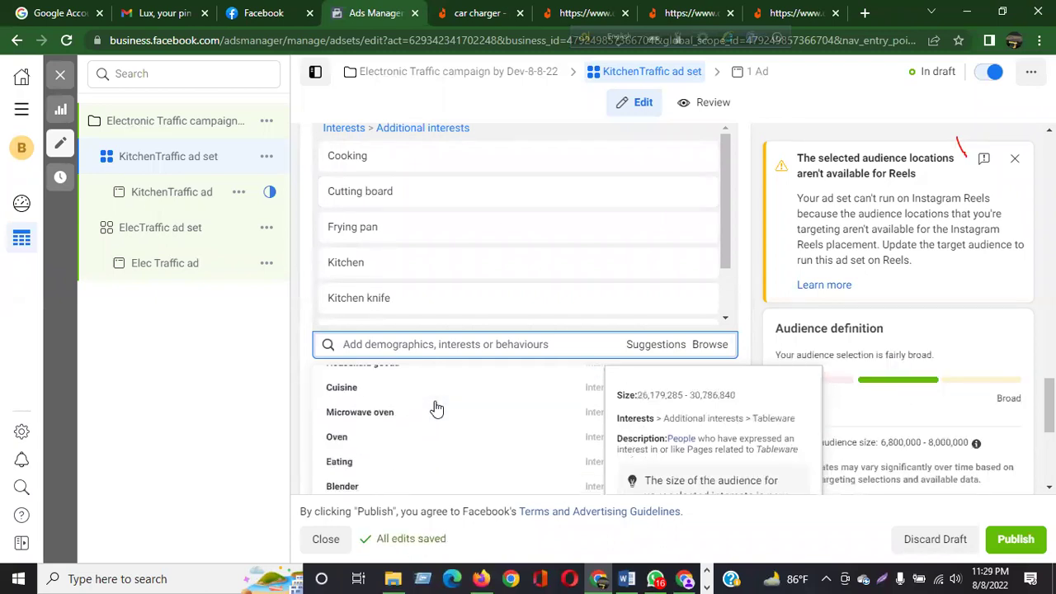
left_click(437, 407)
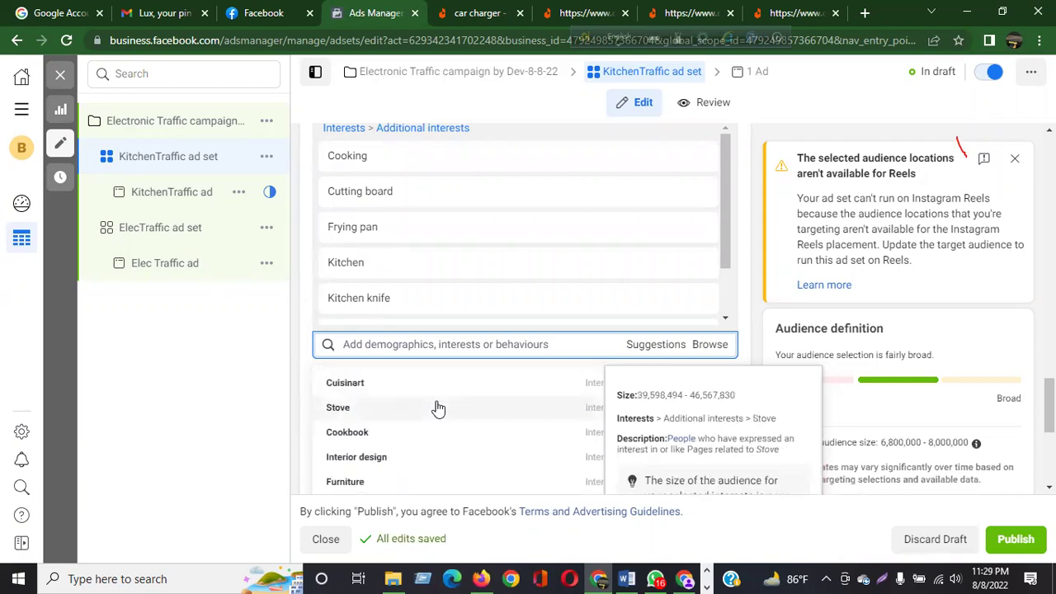
left_click(439, 408)
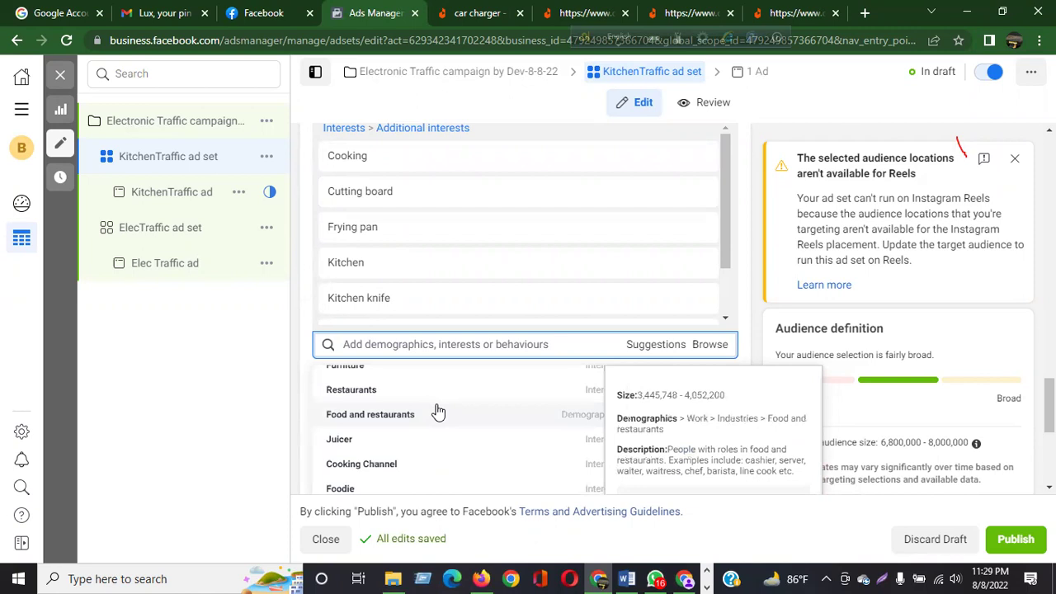
scroll(439, 411, "down", 2)
left_click(231, 401)
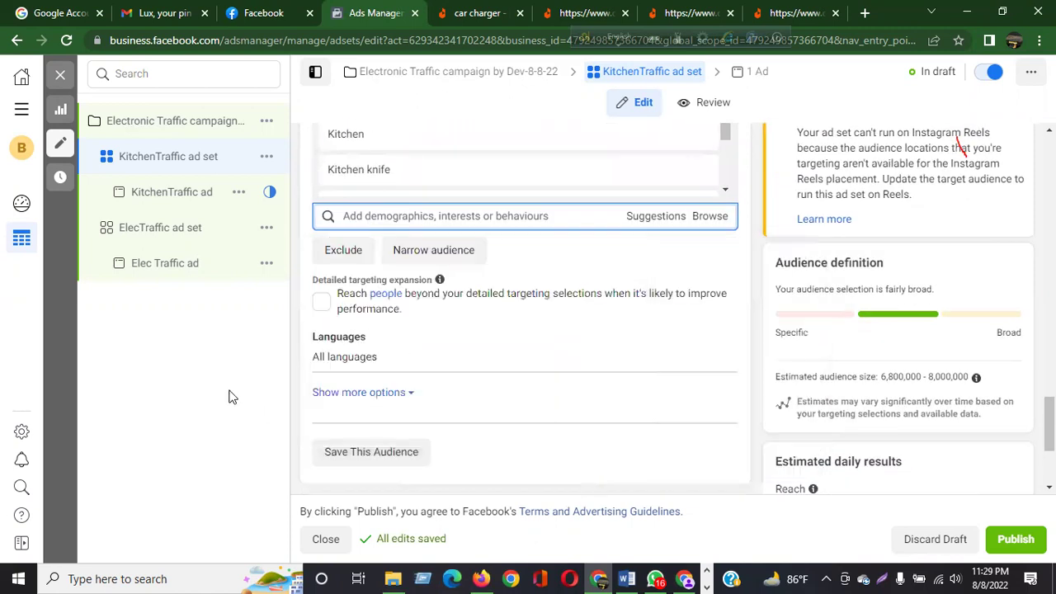
scroll(684, 310, "up", 4)
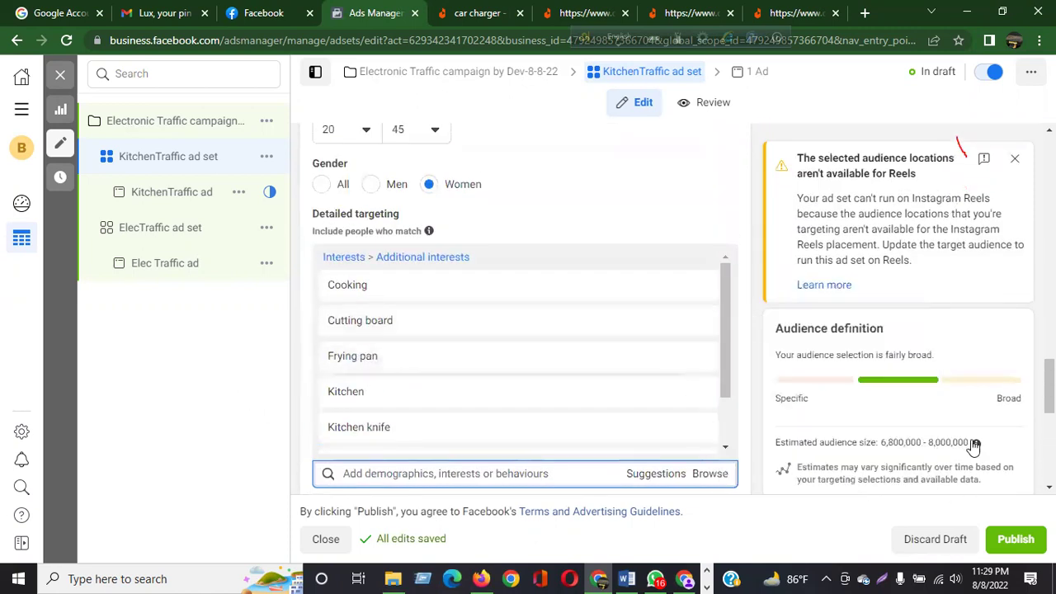
mouse_move(538, 360)
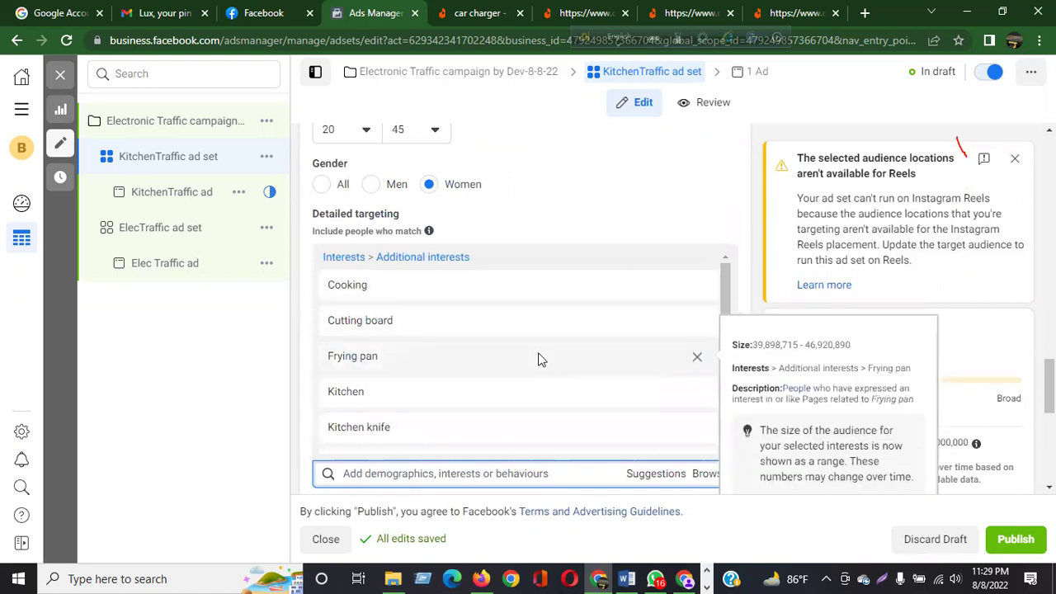
scroll(608, 264, "down", 1)
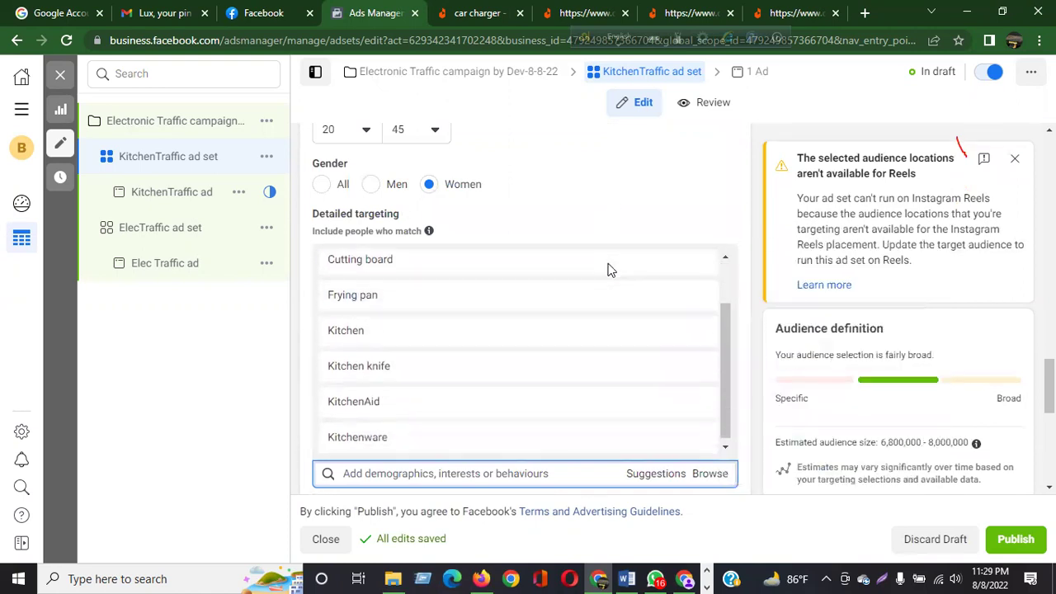
- Save the ad set's audience under the name kitchen
scroll(583, 453, "down", 5)
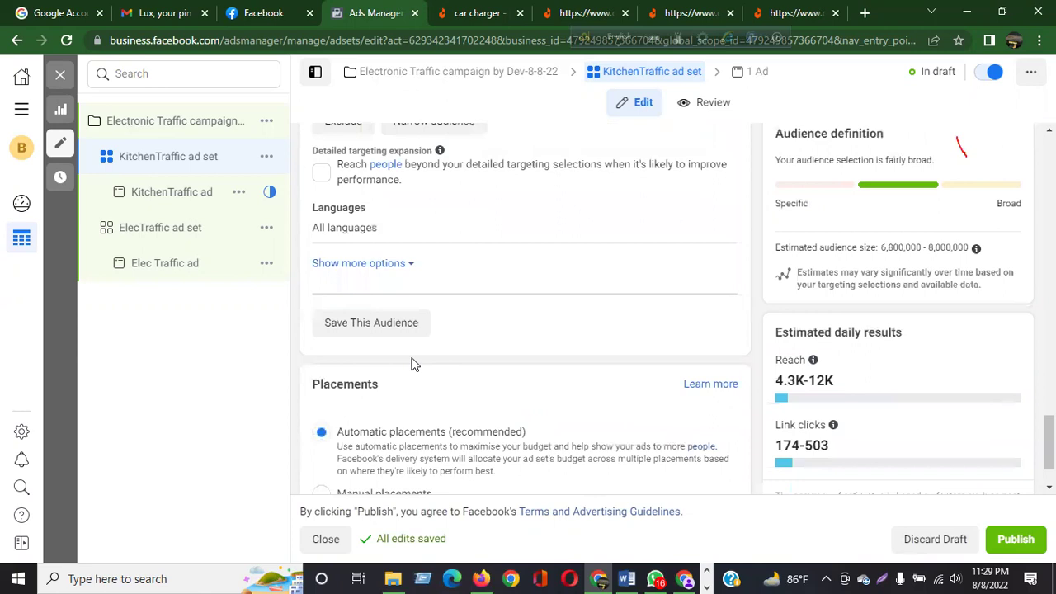
left_click(383, 328)
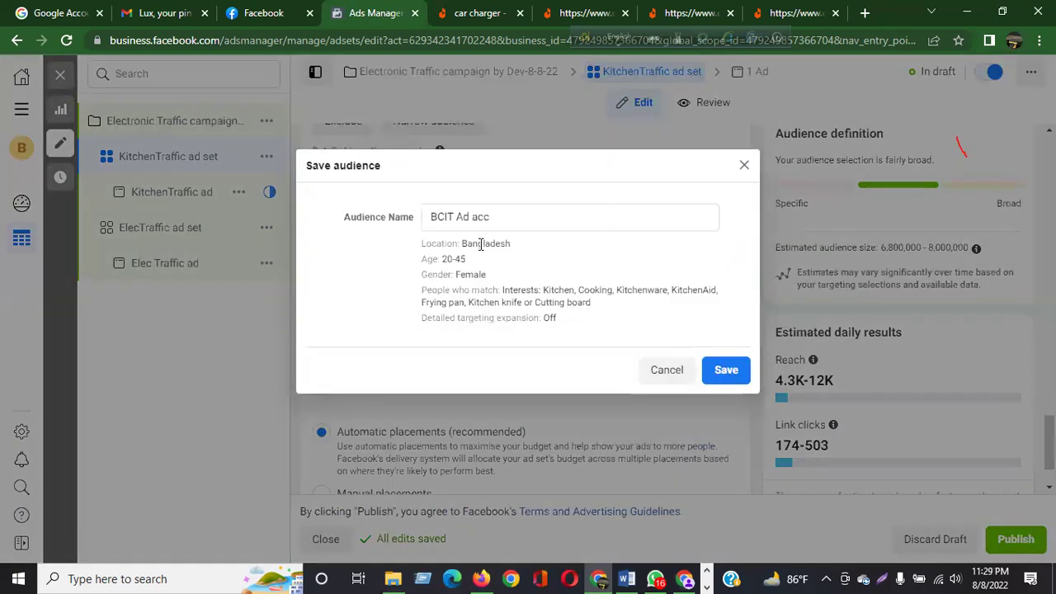
left_click_drag(501, 216, 346, 213)
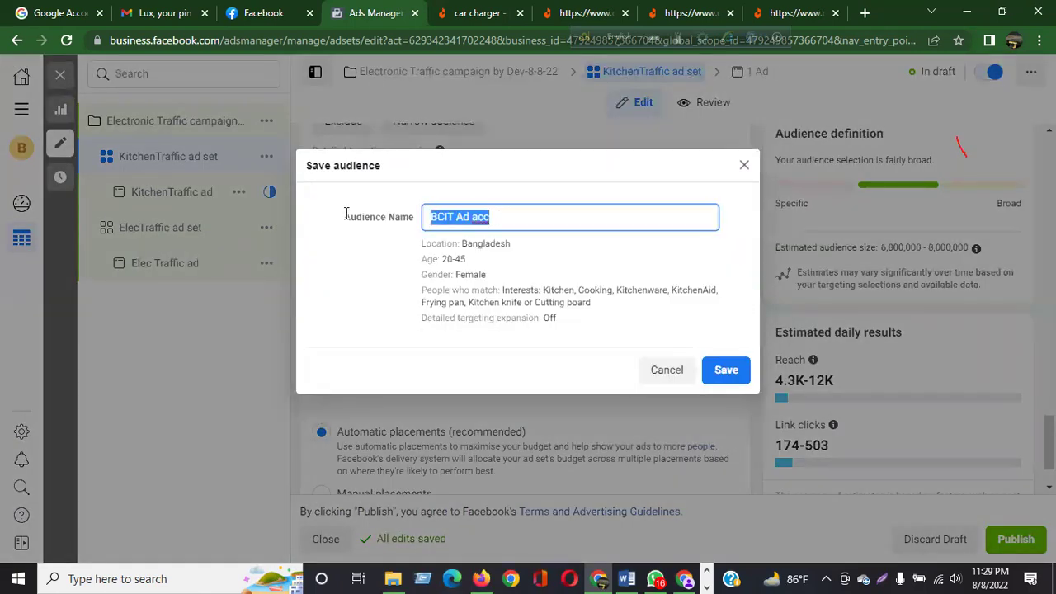
type("kitchen")
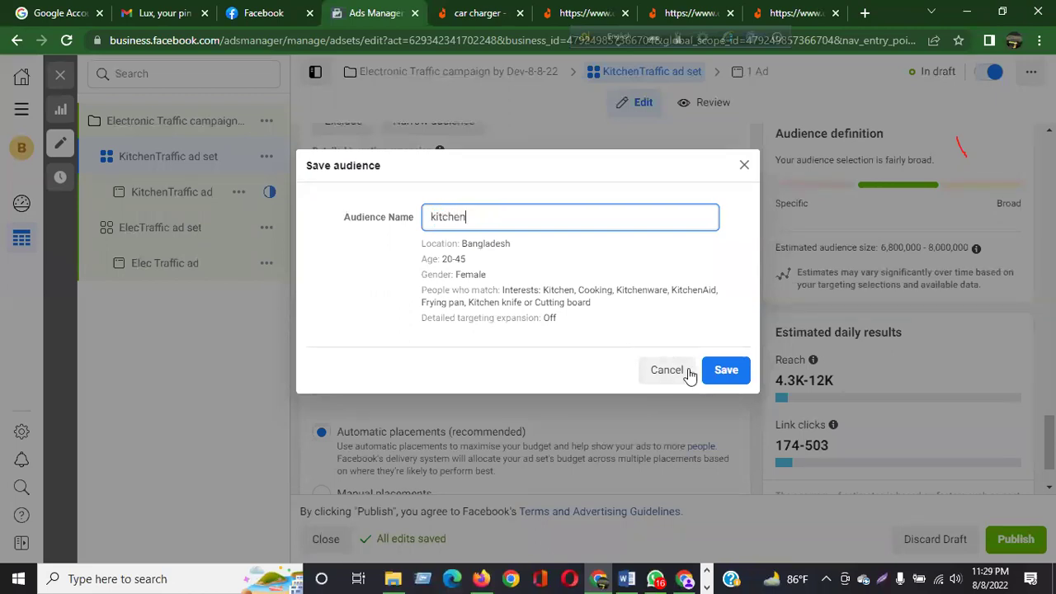
left_click(720, 373)
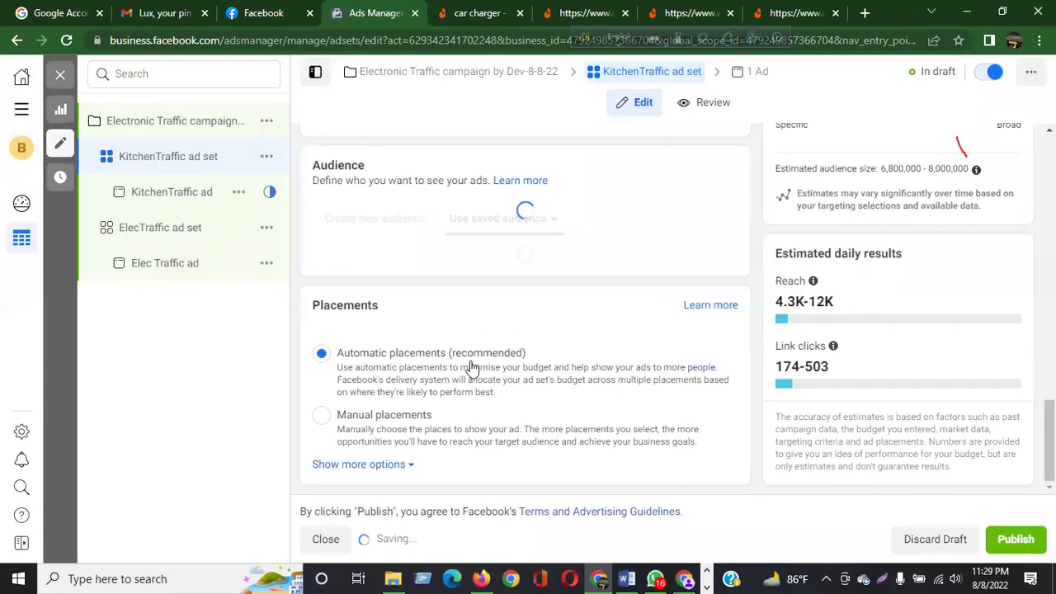
left_click(321, 416)
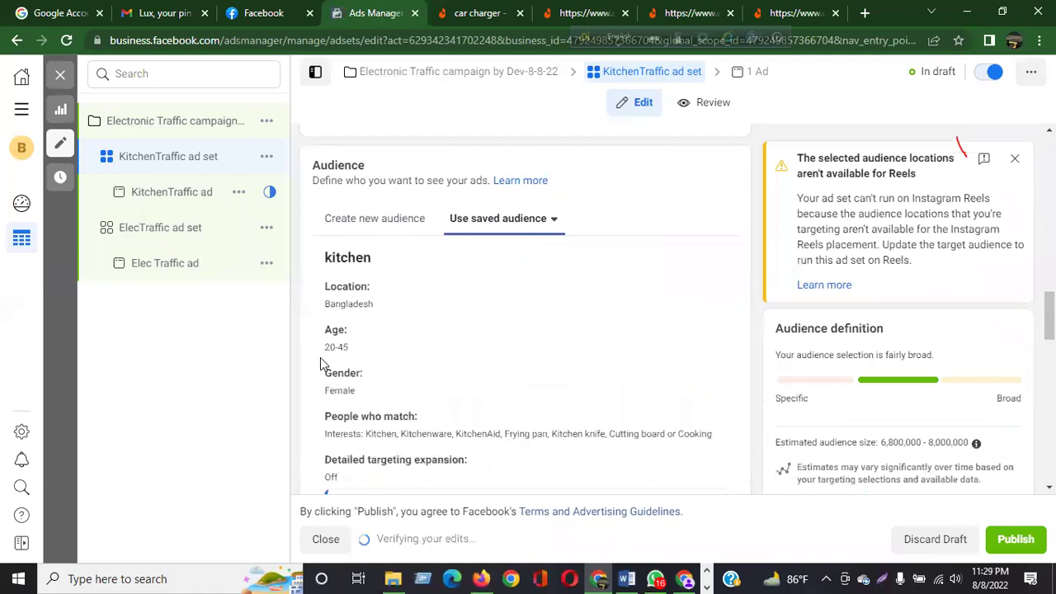
scroll(425, 377, "down", 6)
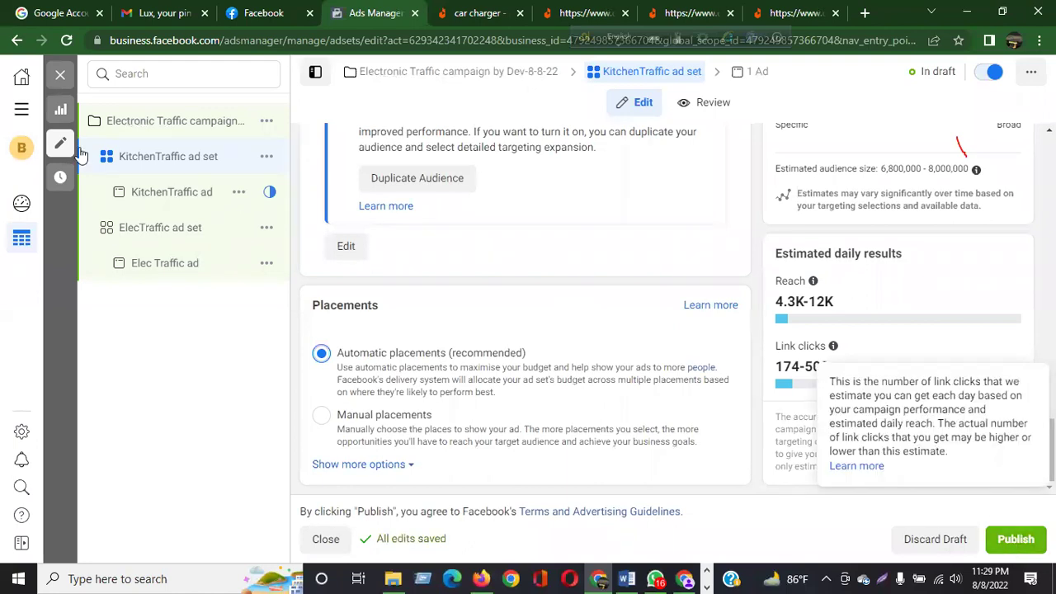
- Open the KitchenTraffic ad for editing and set its format to Carousel
left_click(150, 193)
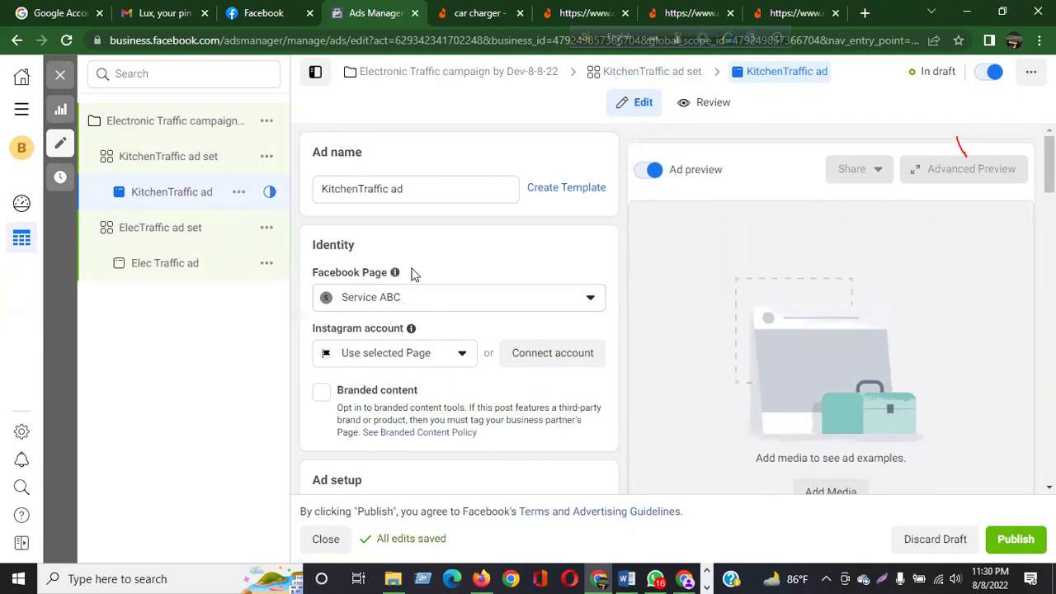
scroll(413, 277, "down", 4)
scroll(415, 277, "down", 1)
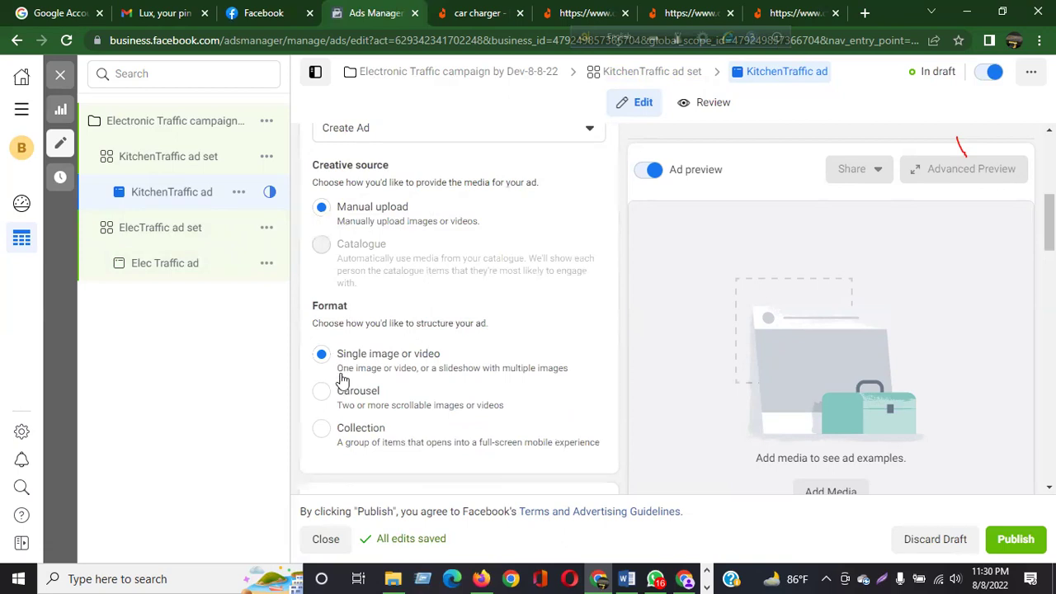
left_click(321, 393)
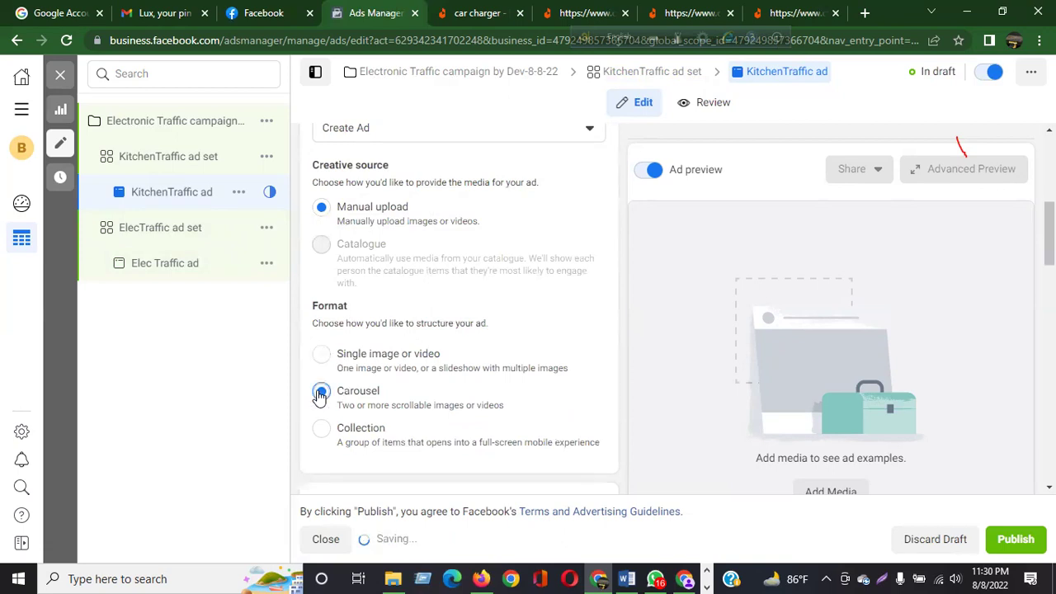
scroll(355, 373, "down", 3)
scroll(356, 372, "down", 2)
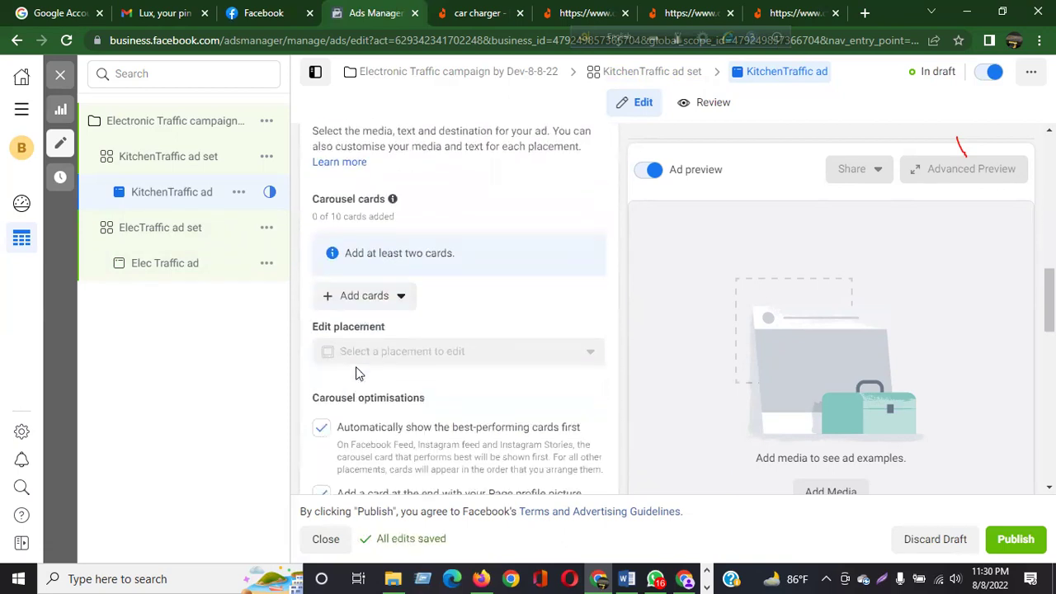
left_click(398, 297)
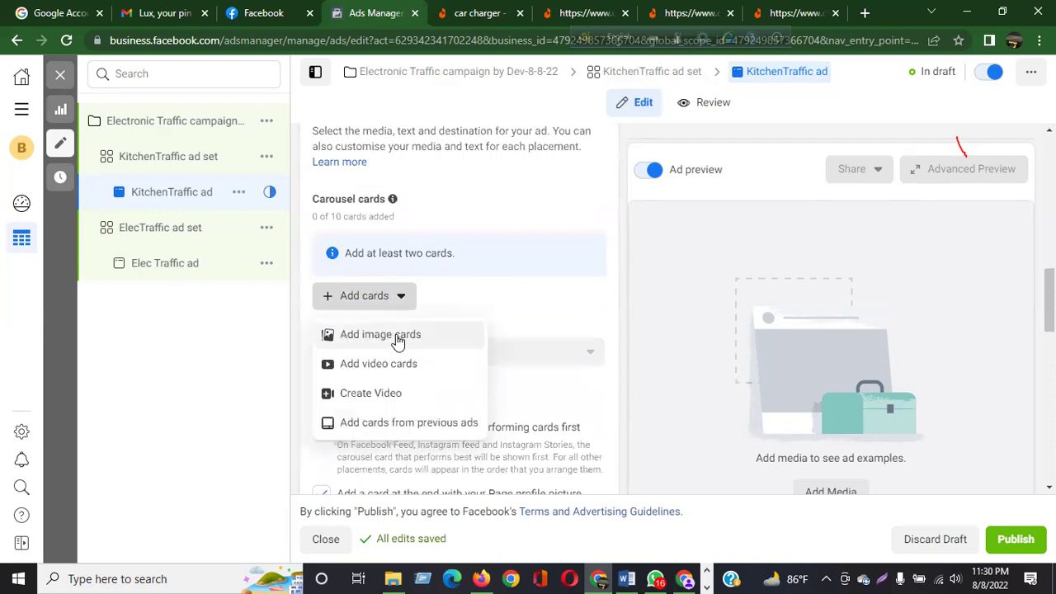
left_click(396, 335)
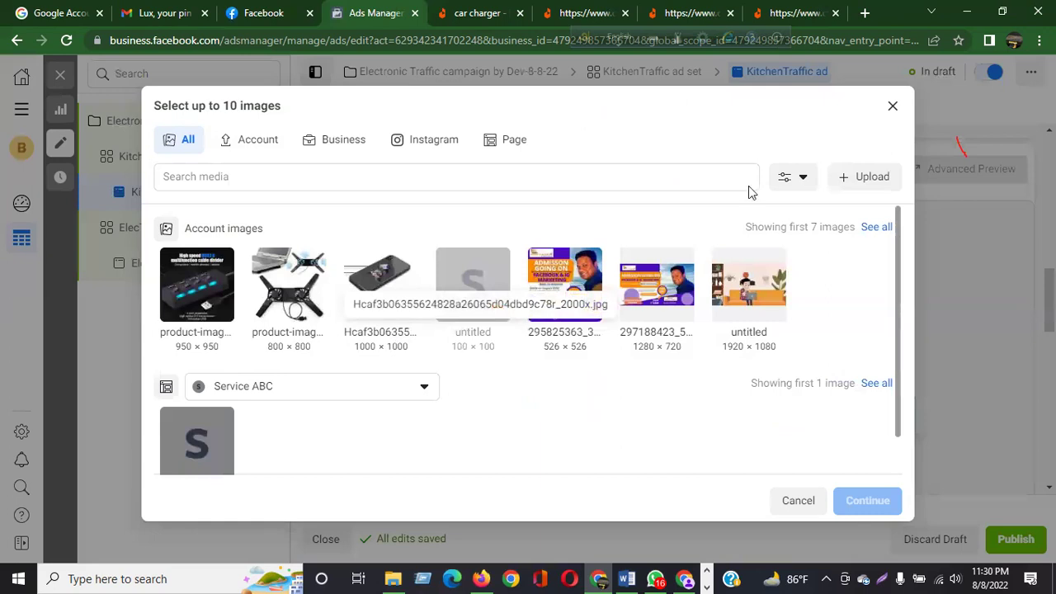
left_click(865, 176)
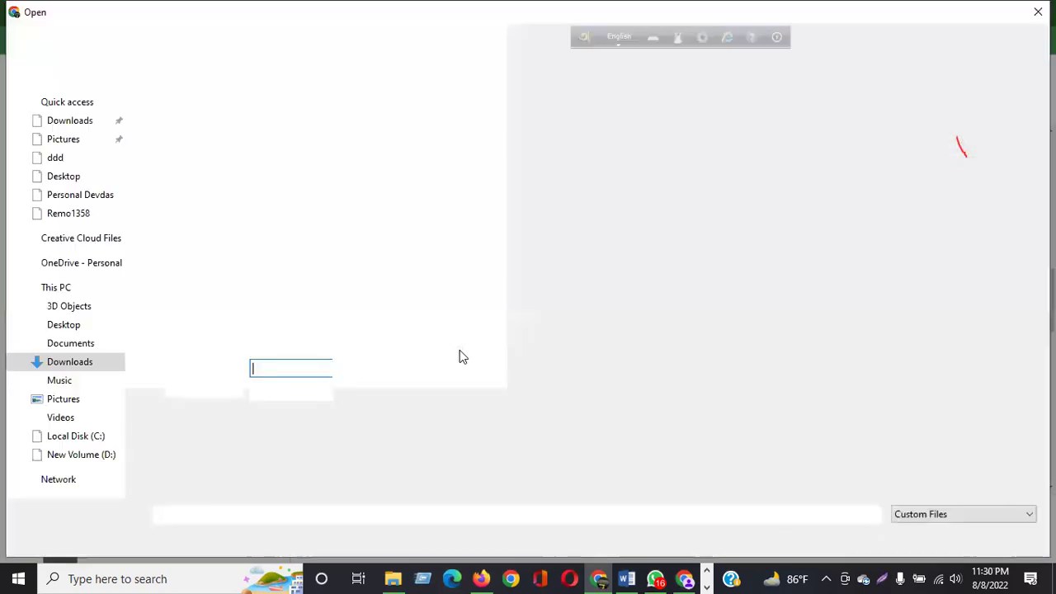
double_click(153, 159)
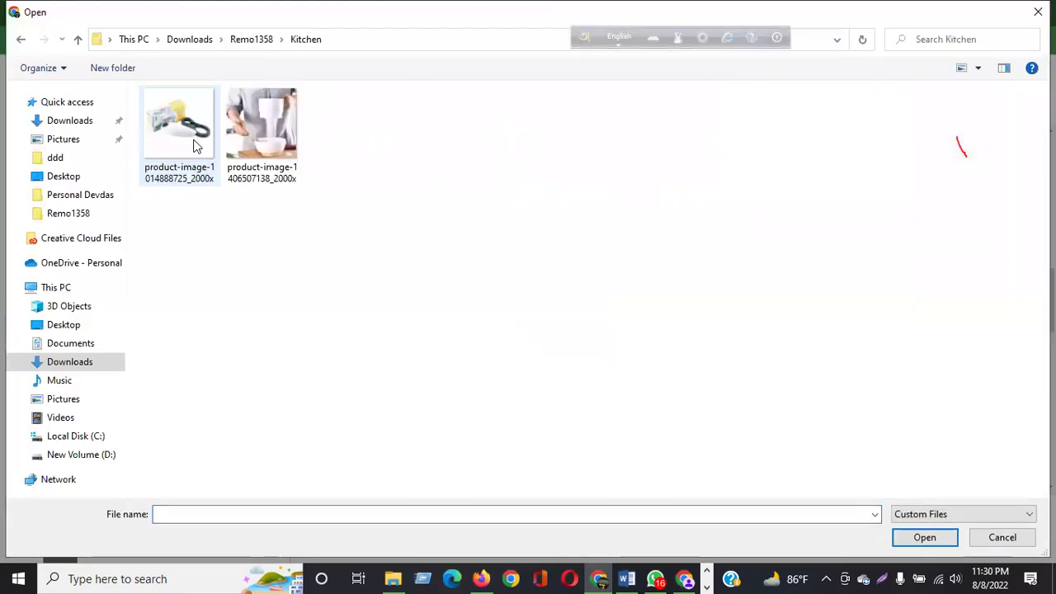
left_click_drag(371, 229, 196, 129)
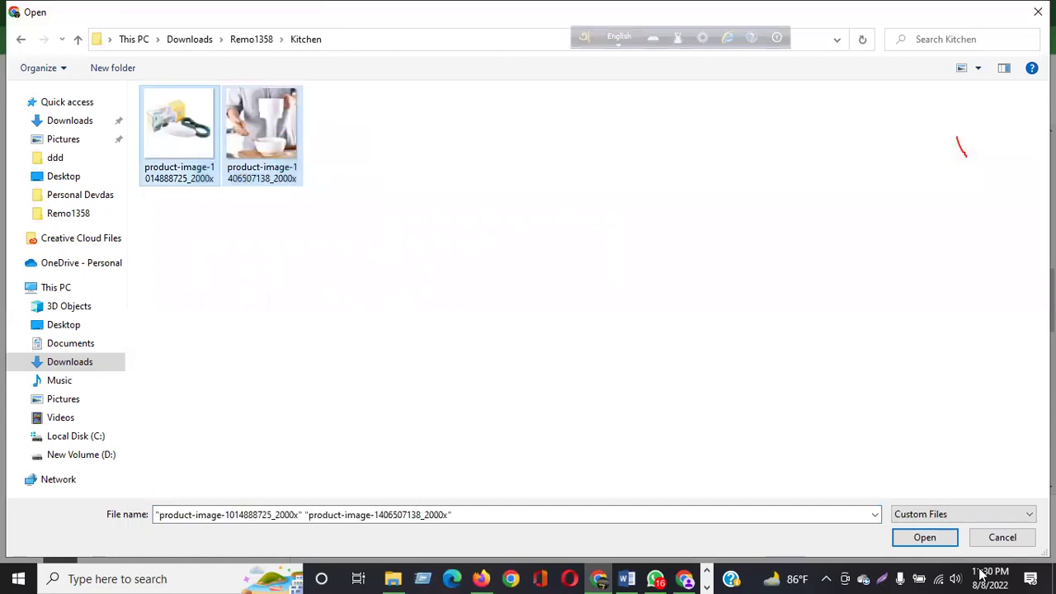
left_click(925, 537)
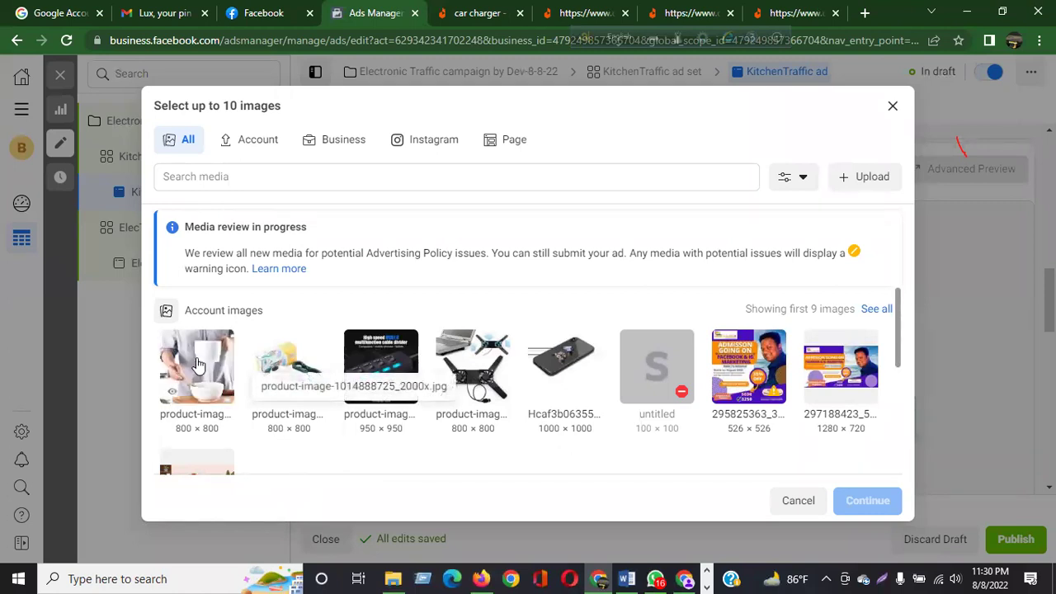
left_click(198, 364)
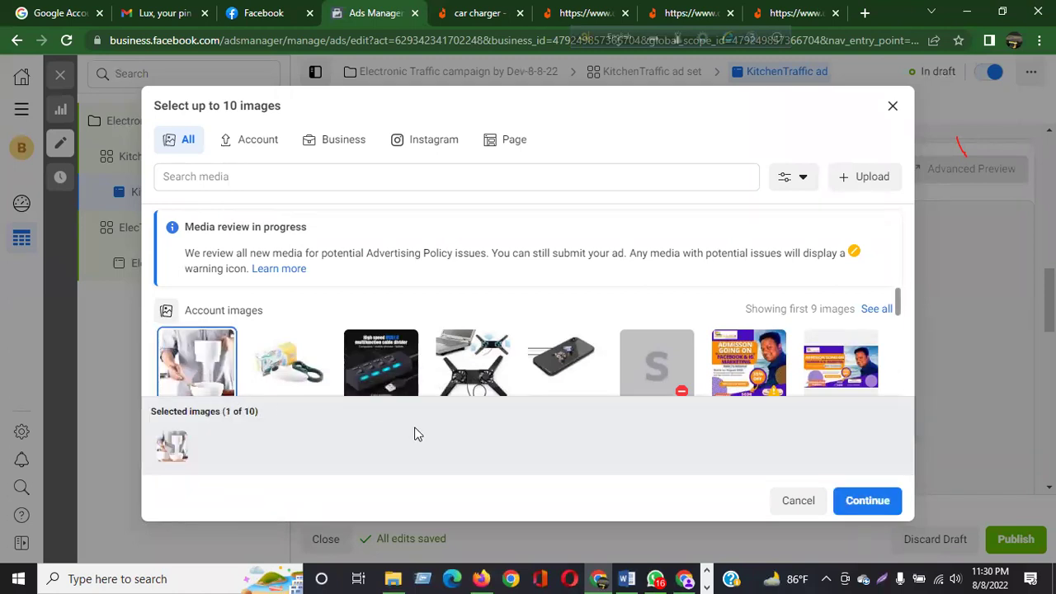
left_click(862, 503)
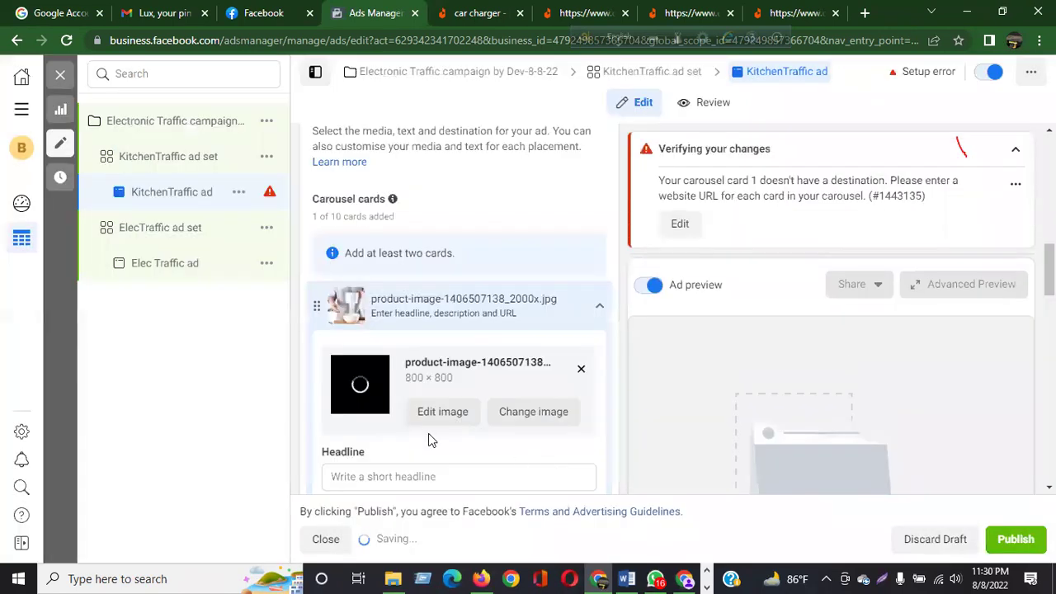
scroll(404, 388, "down", 1)
scroll(405, 388, "down", 1)
left_click(396, 343)
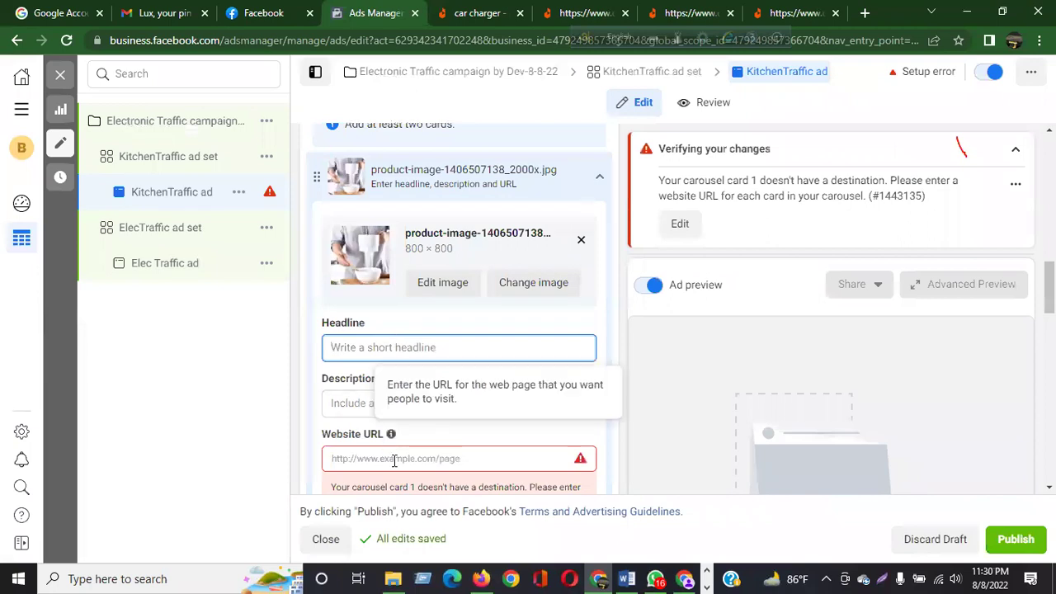
- Switch to the Daraz store page and search its products for kitchen
left_click(489, 10)
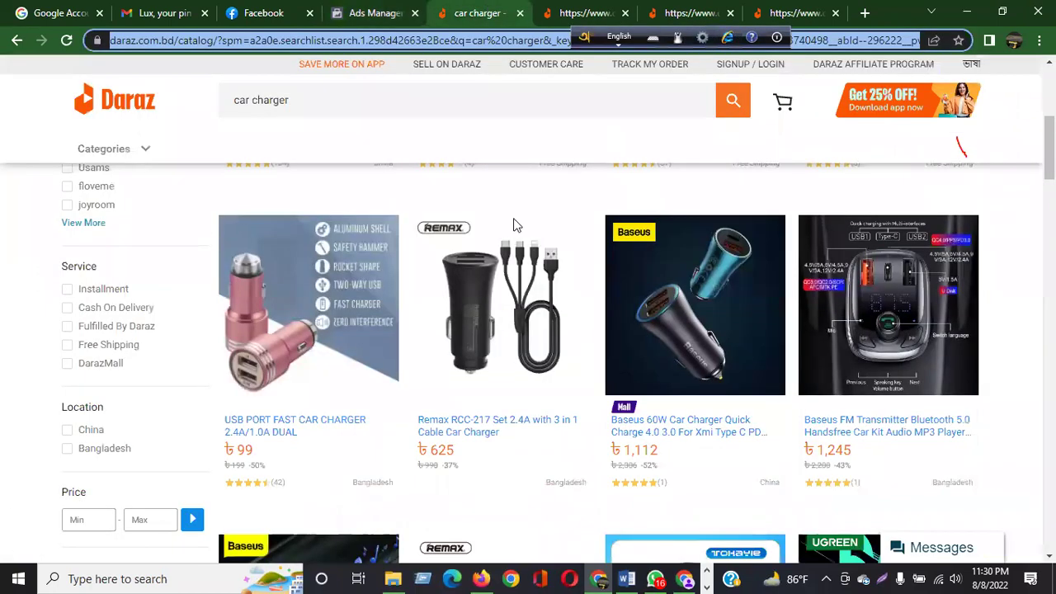
scroll(528, 239, "up", 4)
key("Tab")
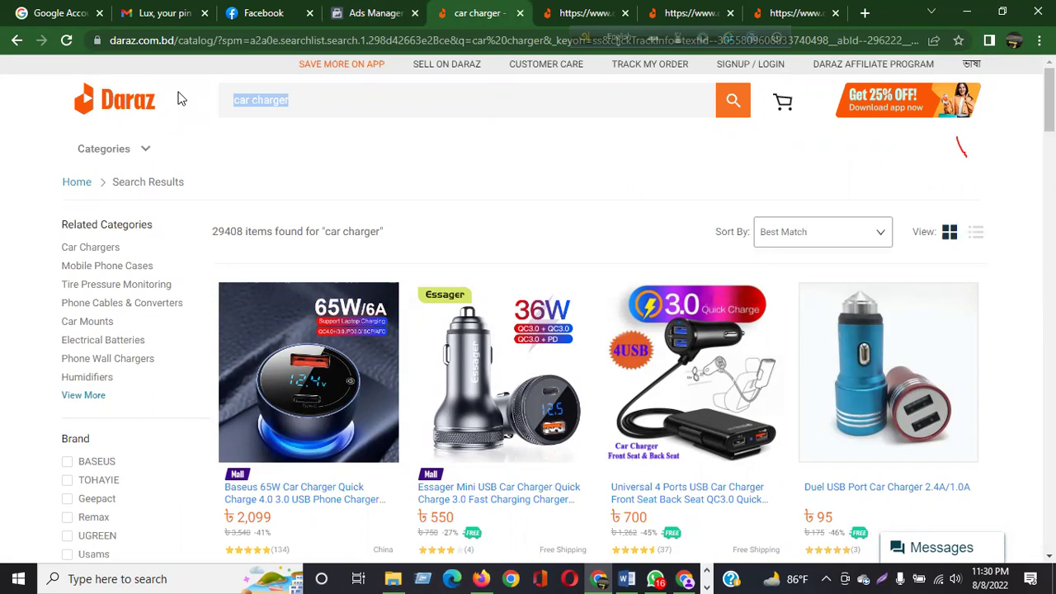
type("kit")
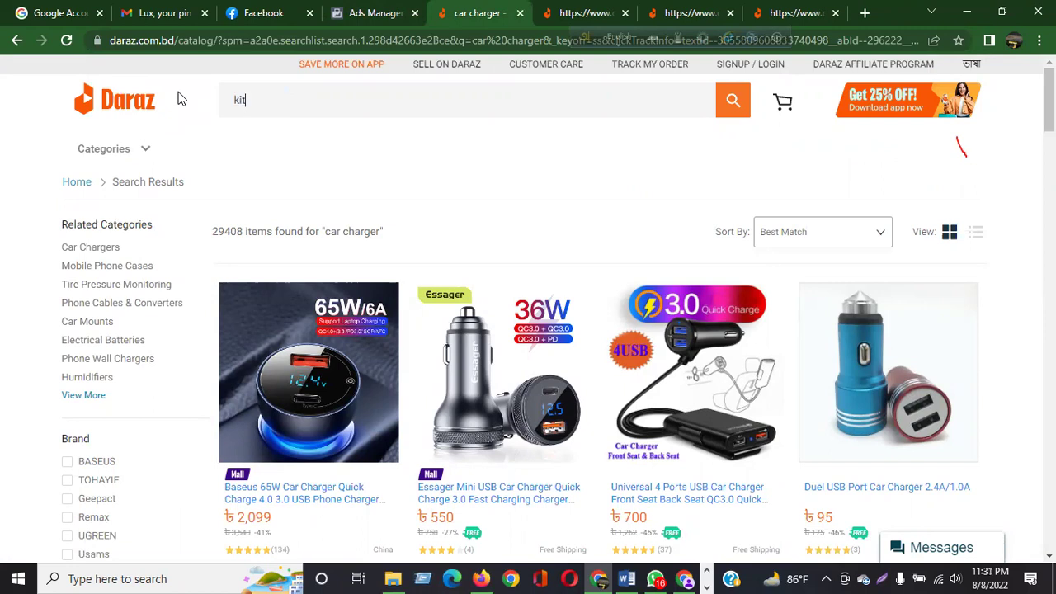
type("chen")
key("Return")
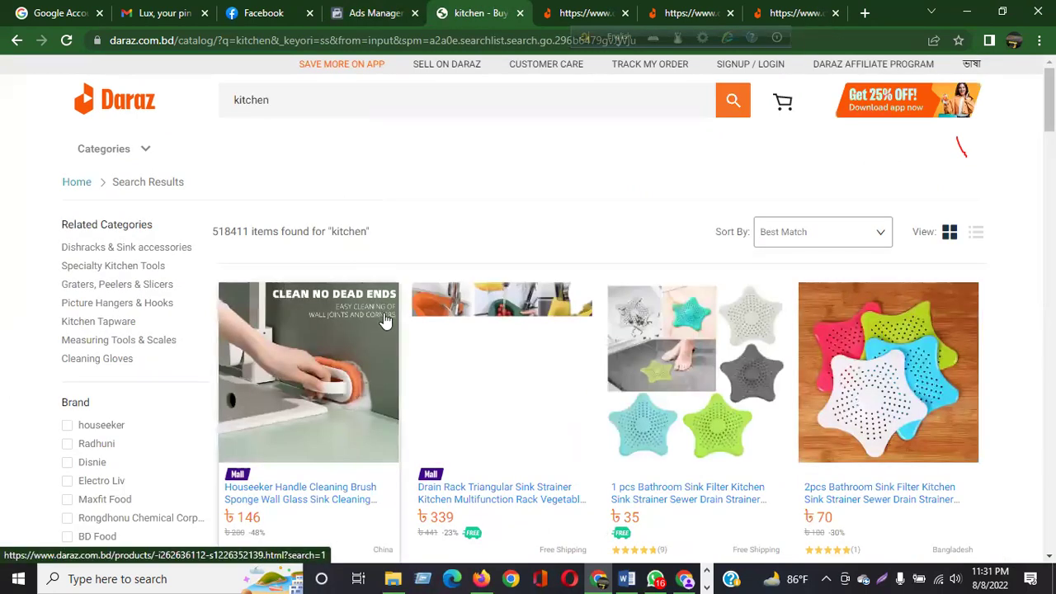
- Open the Drain Rack Triangular Sink Strainer and Kitchen Sink Sponge Holder Storage Basket listings in separate new tabs
scroll(697, 349, "down", 5)
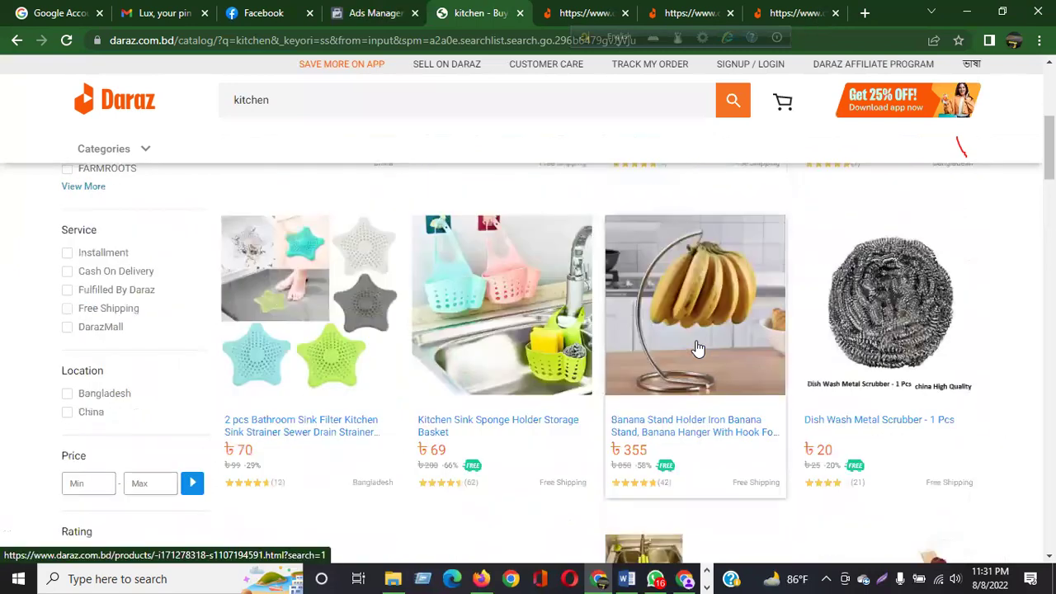
scroll(725, 340, "up", 5)
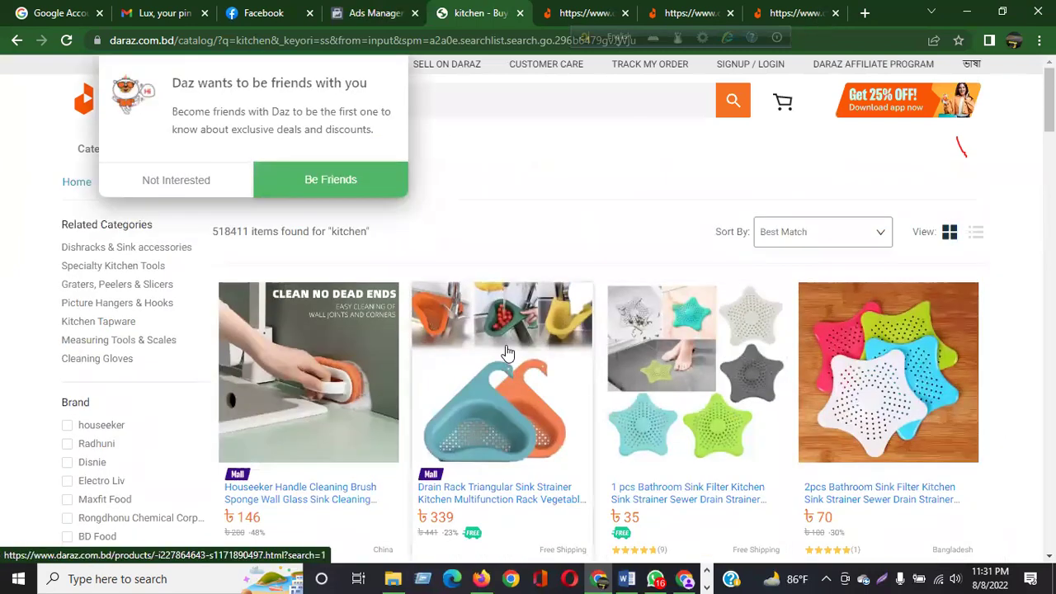
right_click(507, 347)
left_click(544, 86)
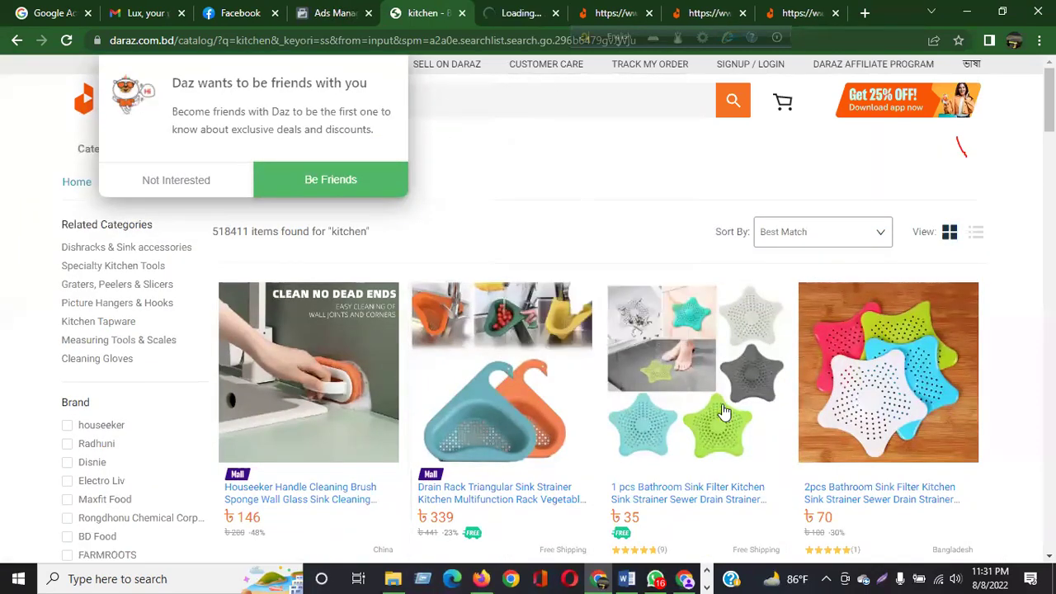
scroll(722, 411, "down", 3)
scroll(723, 411, "down", 2)
right_click(491, 257)
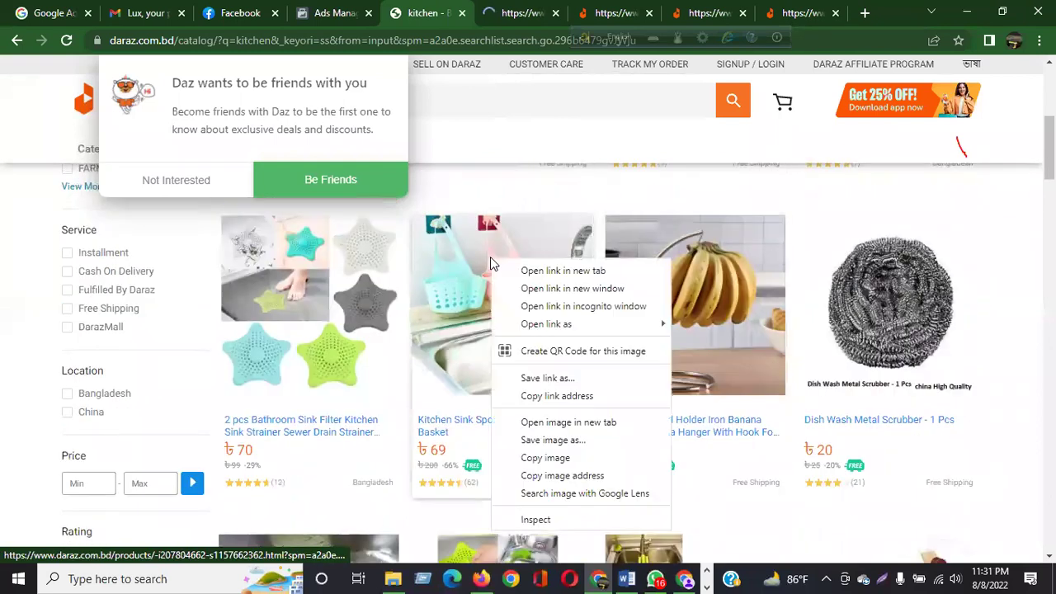
left_click(518, 270)
- Copy the full Drain Rack Triangular Sink Strainer product title from Daraz into the first carousel card's headline in Ads Manager
left_click(466, 12)
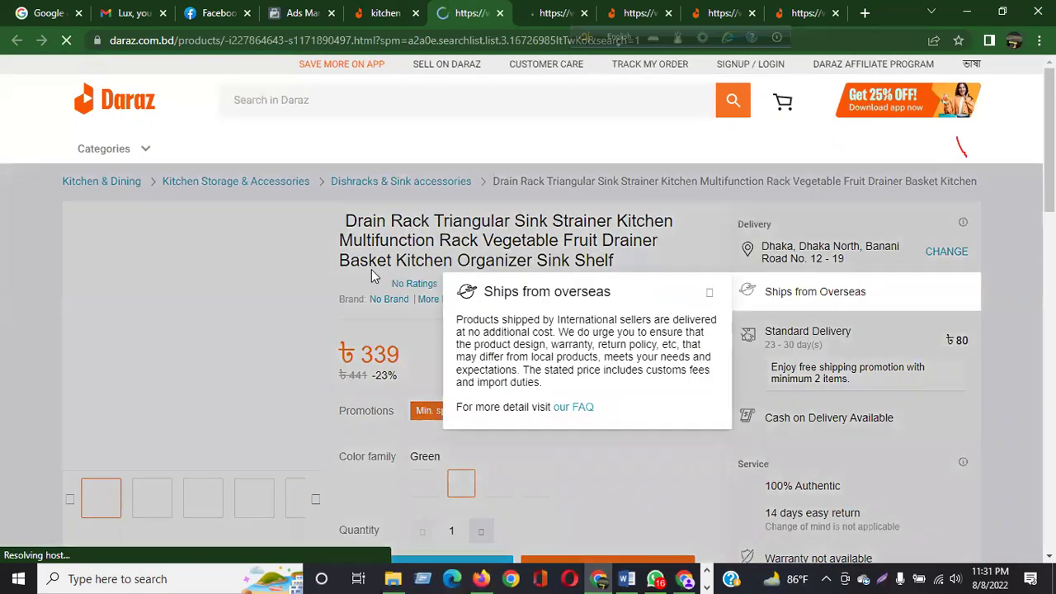
left_click_drag(617, 263, 376, 221)
key("ctrl+c")
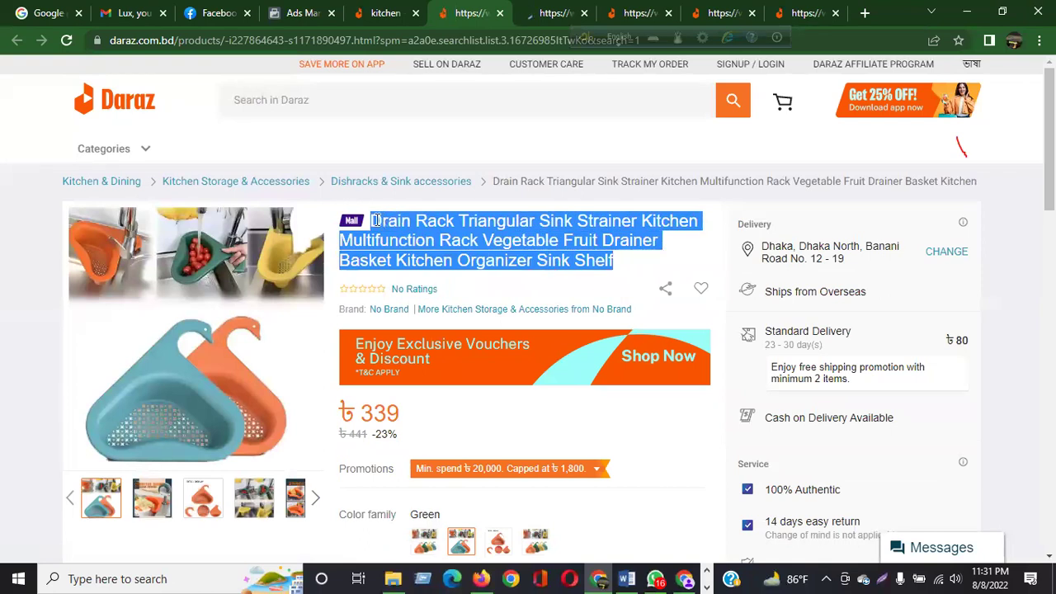
left_click(310, 10)
left_click(389, 346)
key("ctrl+v")
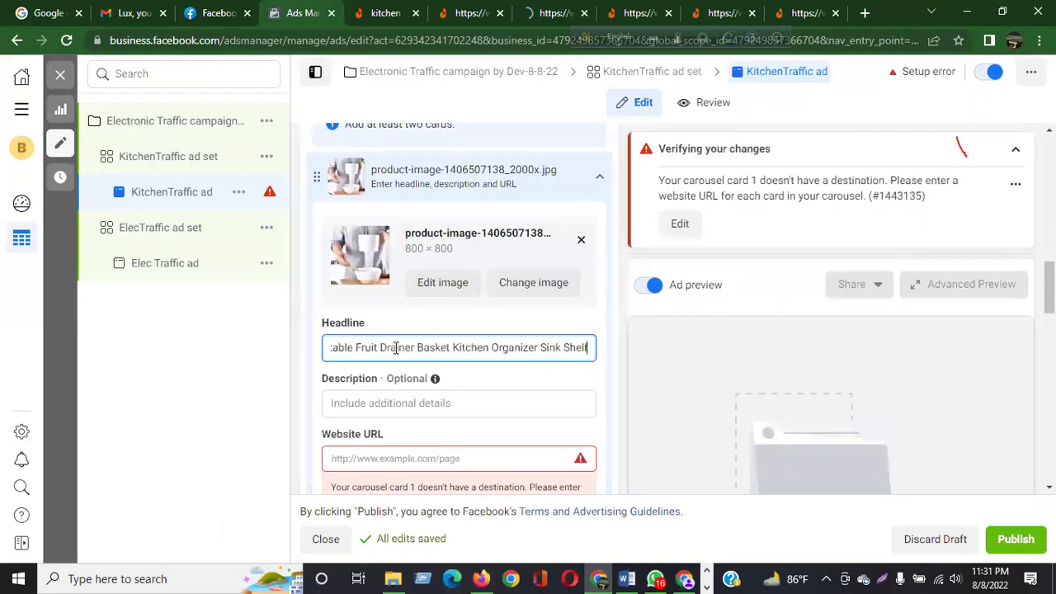
- Copy the Drain Rack Triangular Sink Strainer page address from Daraz into the first carousel card's website URL in Ads Manager
left_click(415, 458)
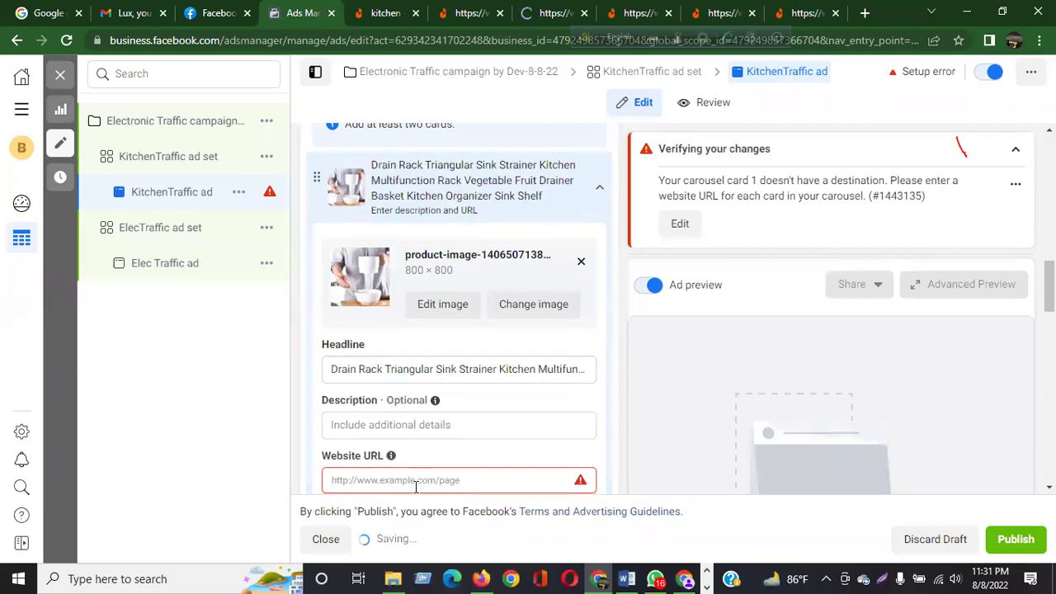
left_click(469, 10)
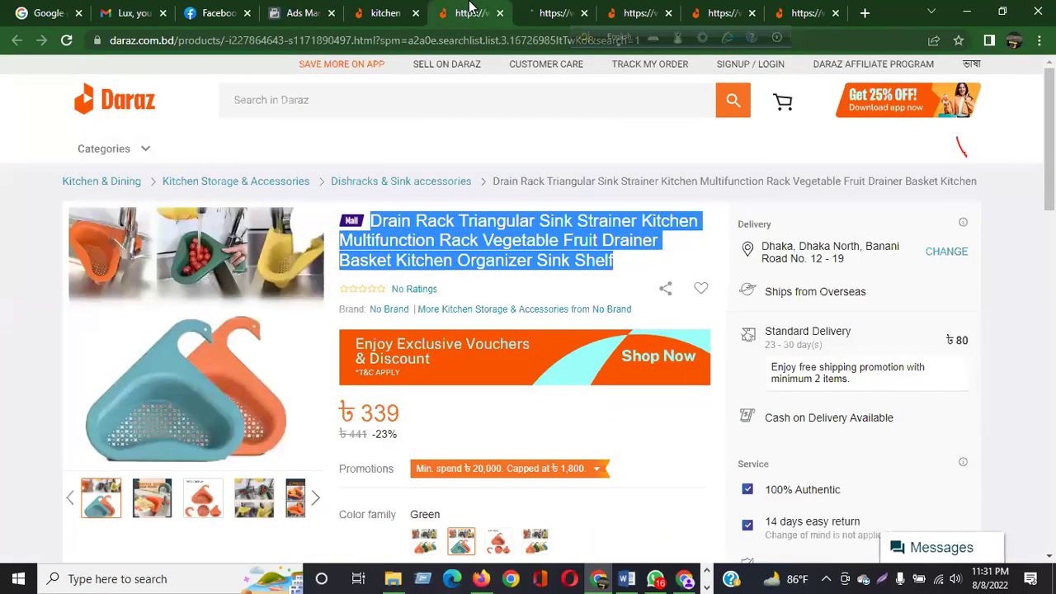
left_click(465, 41)
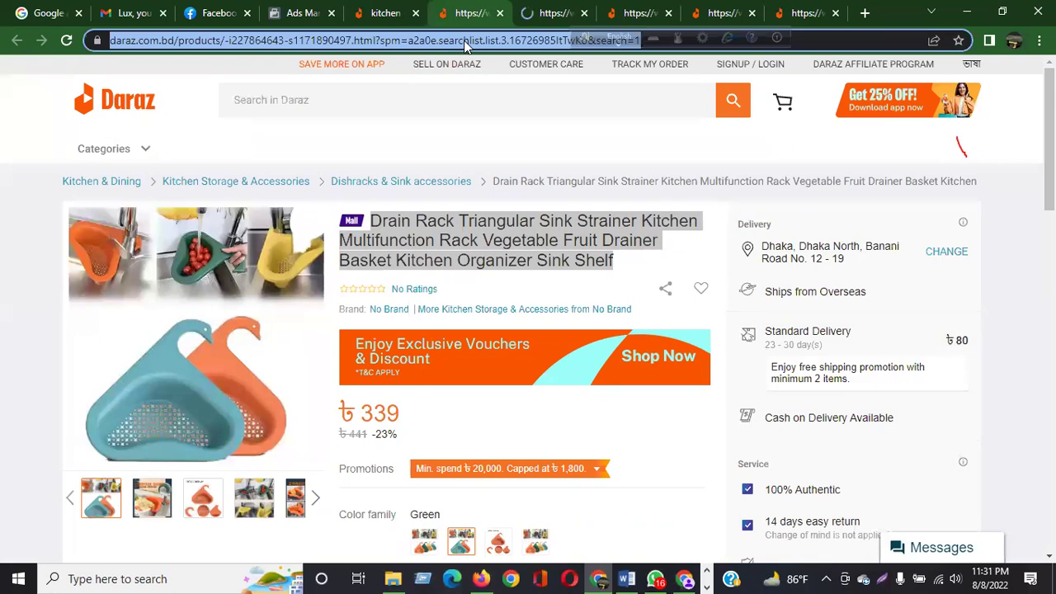
left_click(303, 14)
left_click(431, 484)
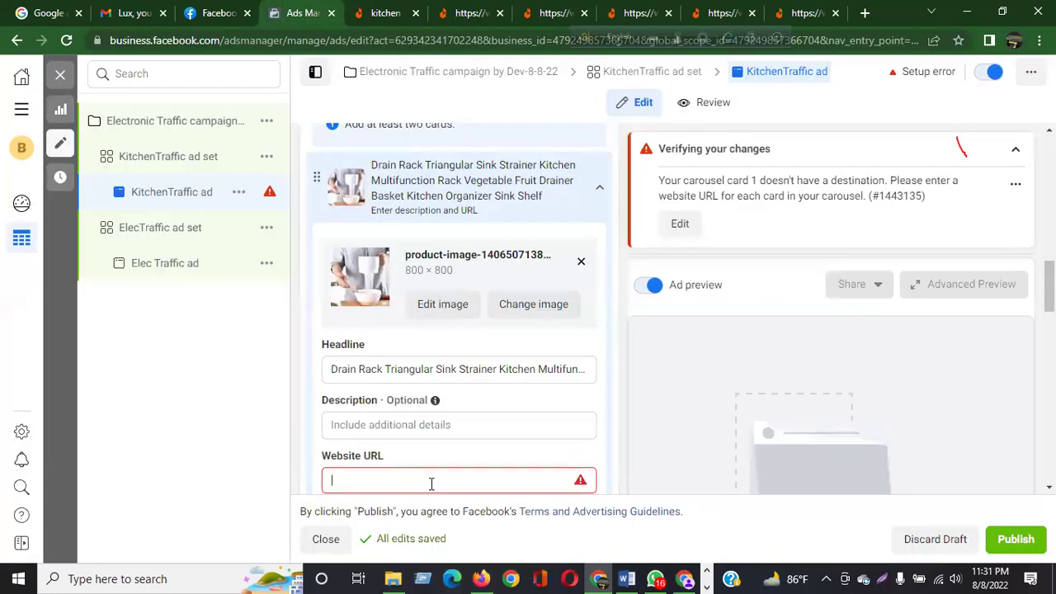
type("https://www.daraz.com.bd/products/-i227864643-s1171890497.html?spm=a2a0e.searchlist.list.3.16726985ltTwKo&search=1")
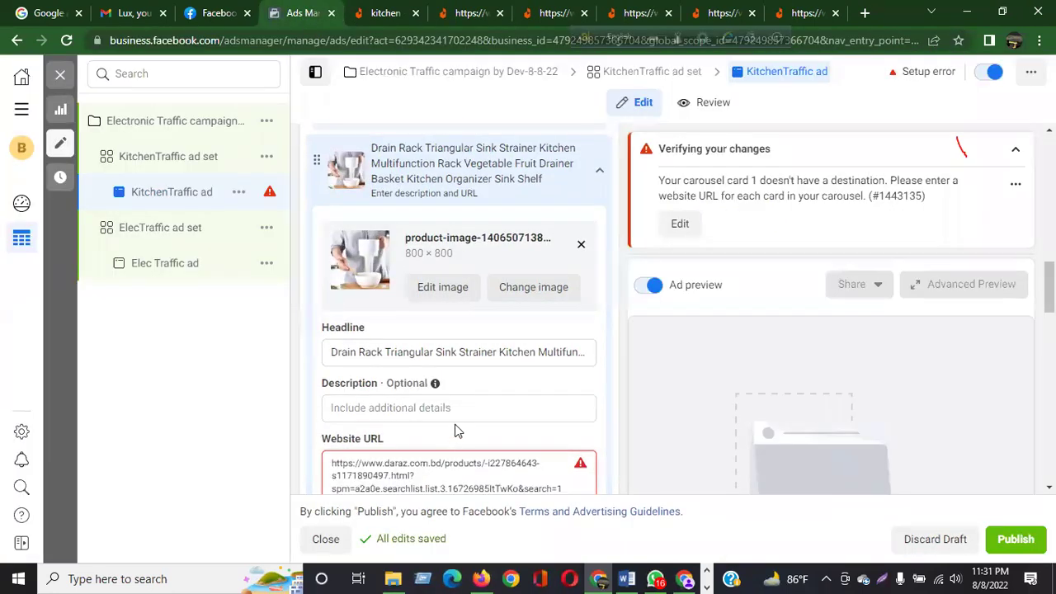
scroll(458, 431, "down", 3)
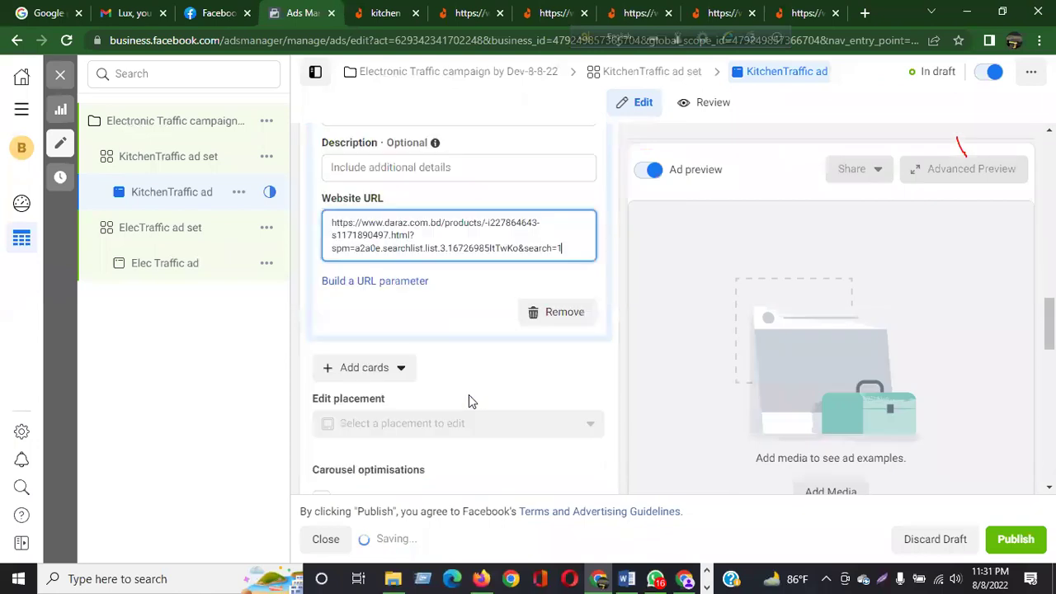
left_click(408, 352)
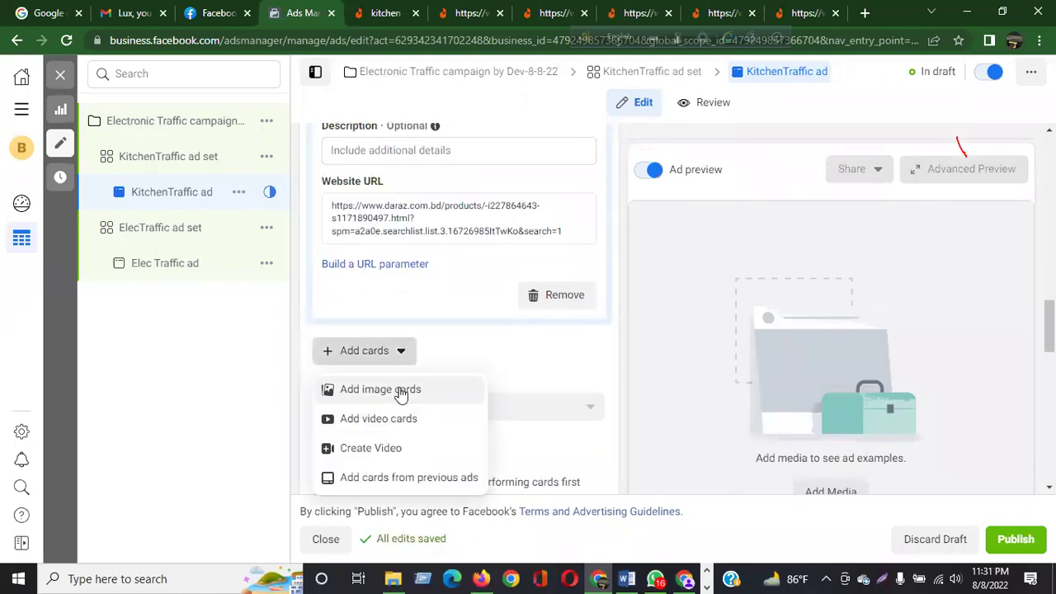
left_click(401, 392)
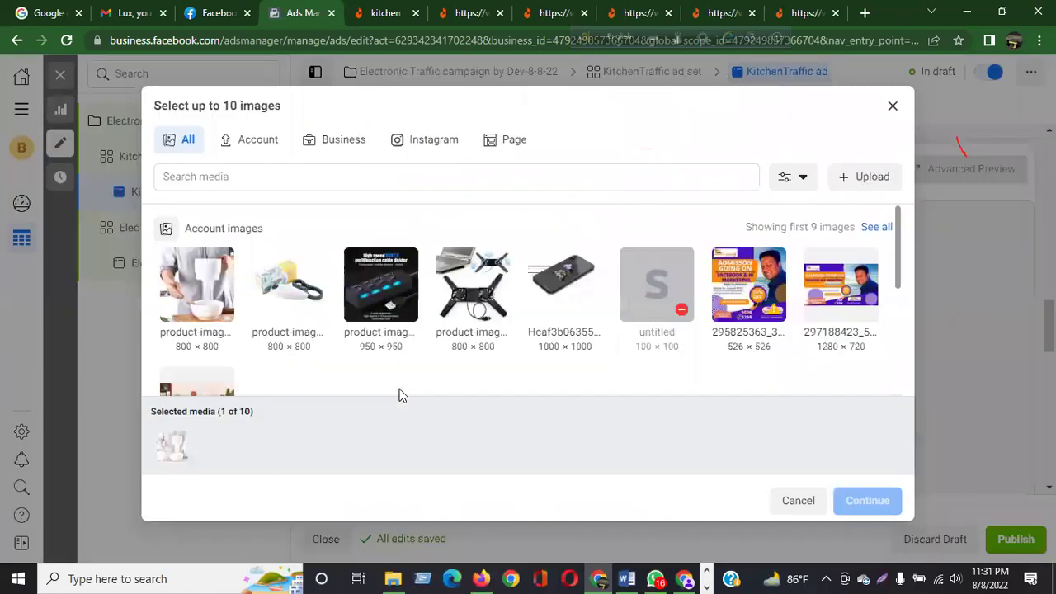
left_click(273, 289)
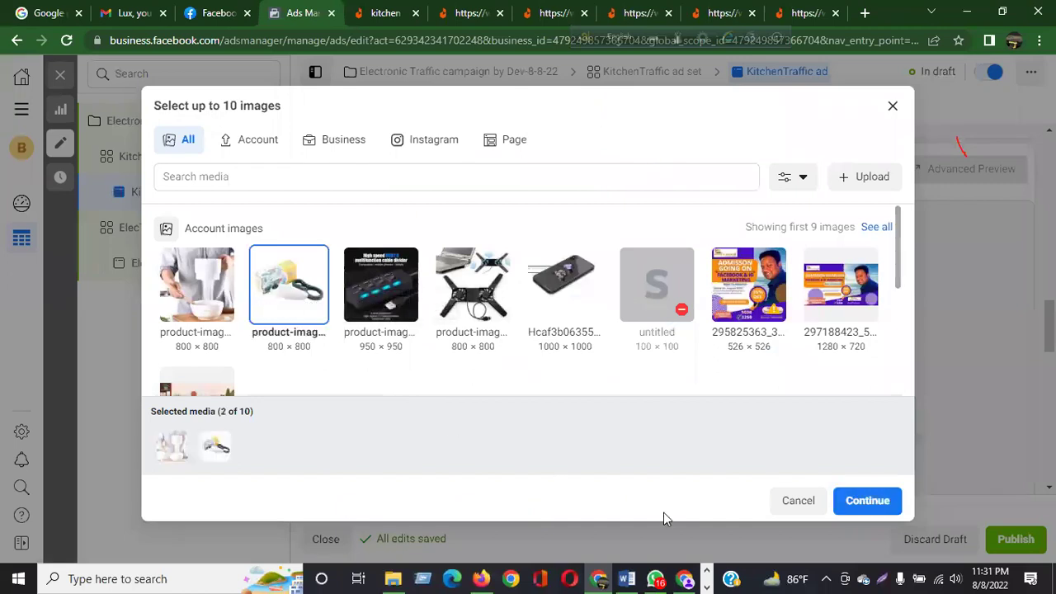
left_click(868, 501)
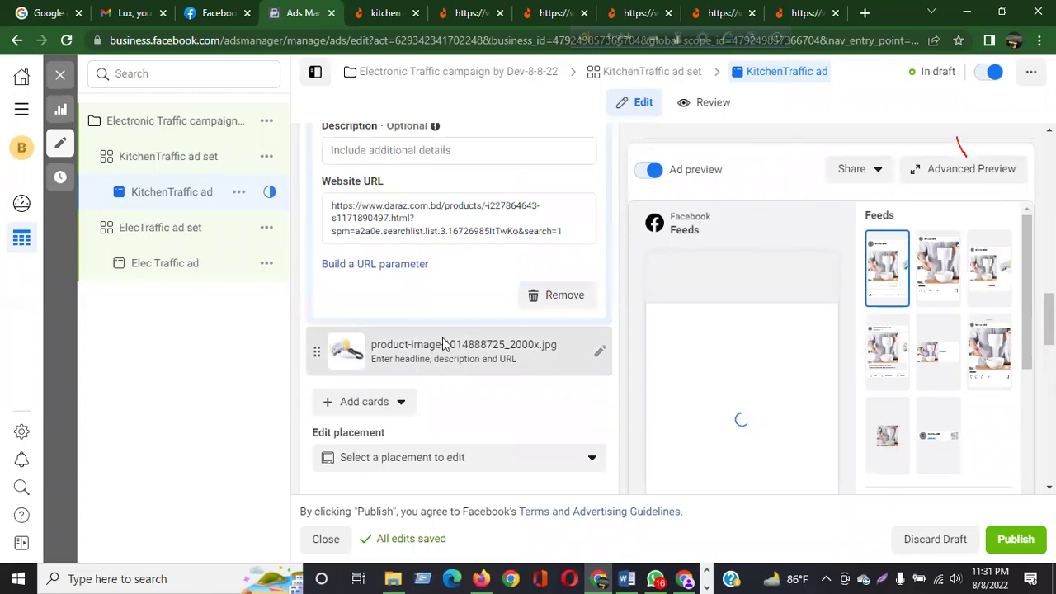
- Copy the product title Kitchen Sink Sponge Holder Storage Basket from its Daraz page into the second carousel card's headline in Ads Manager
left_click(457, 347)
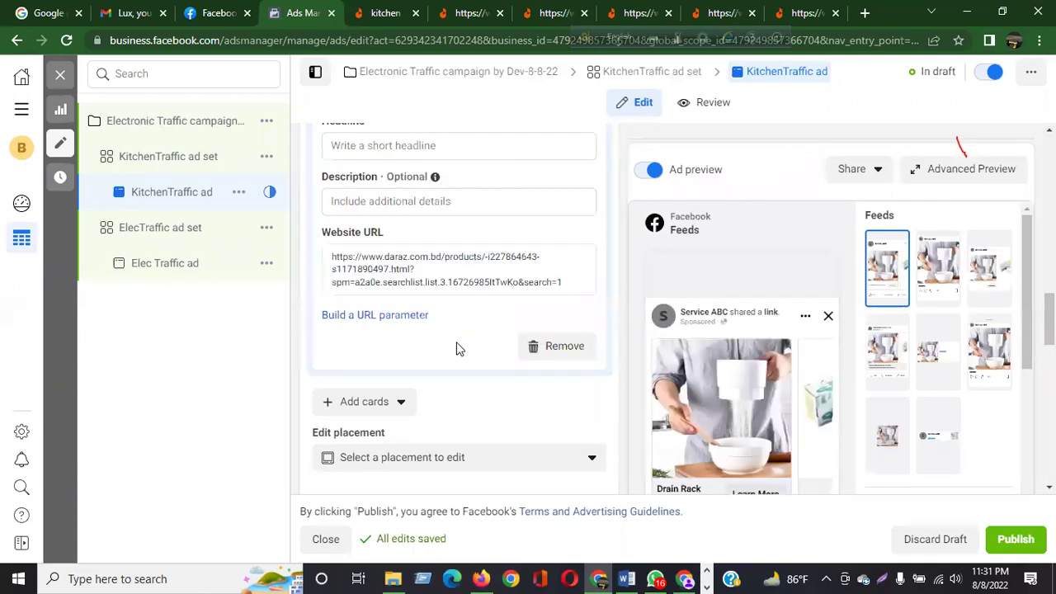
left_click(391, 403)
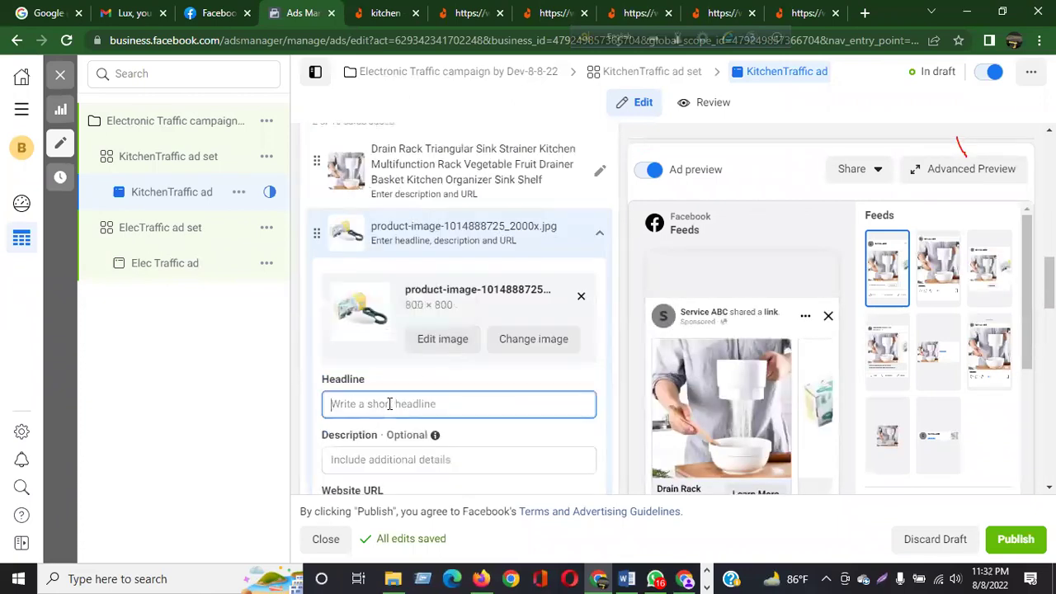
left_click(467, 12)
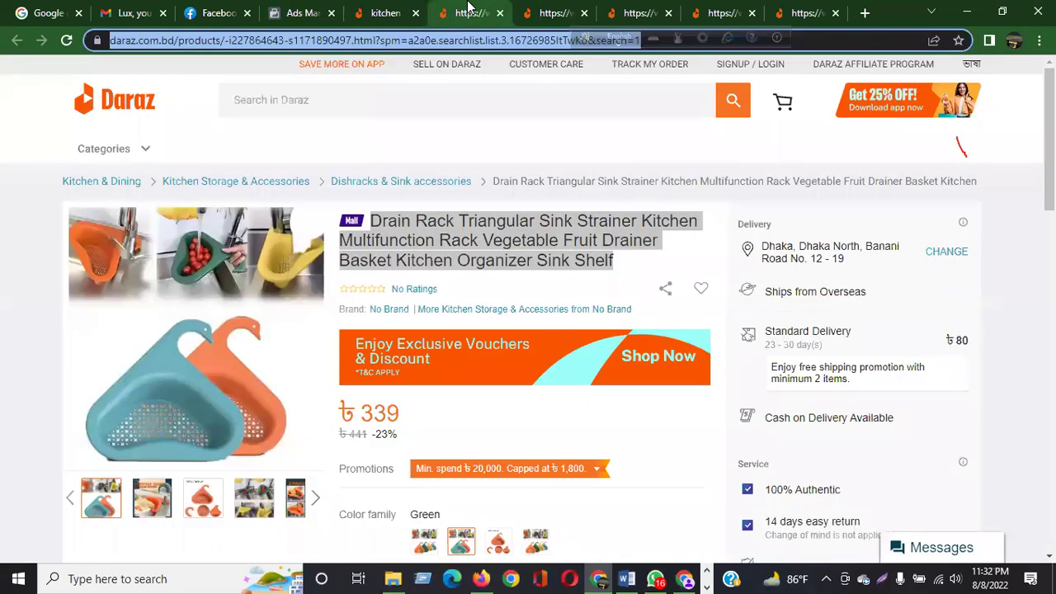
left_click(528, 10)
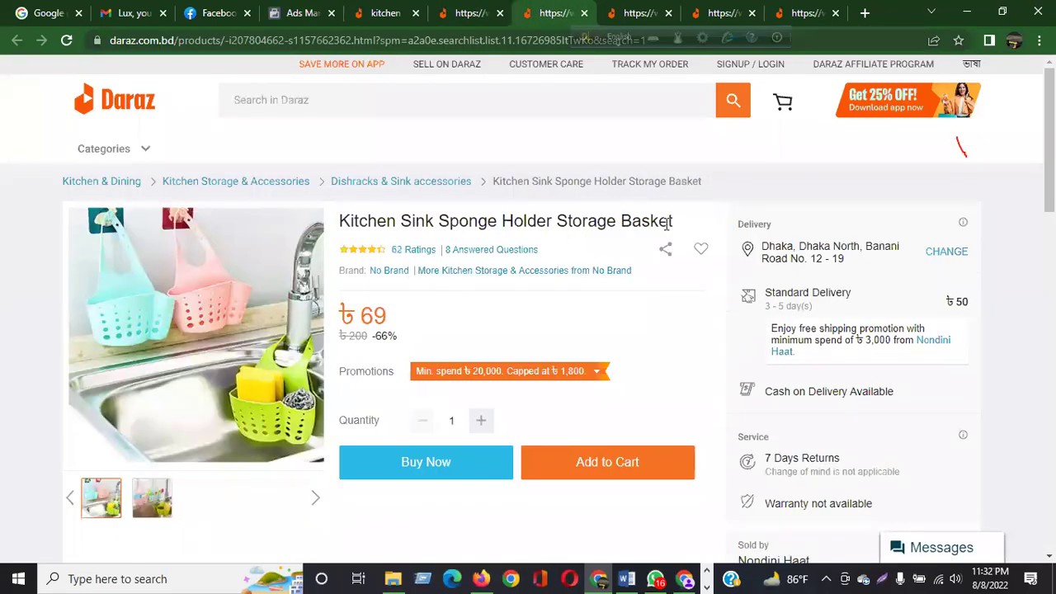
left_click_drag(675, 221, 341, 219)
key("ctrl+c")
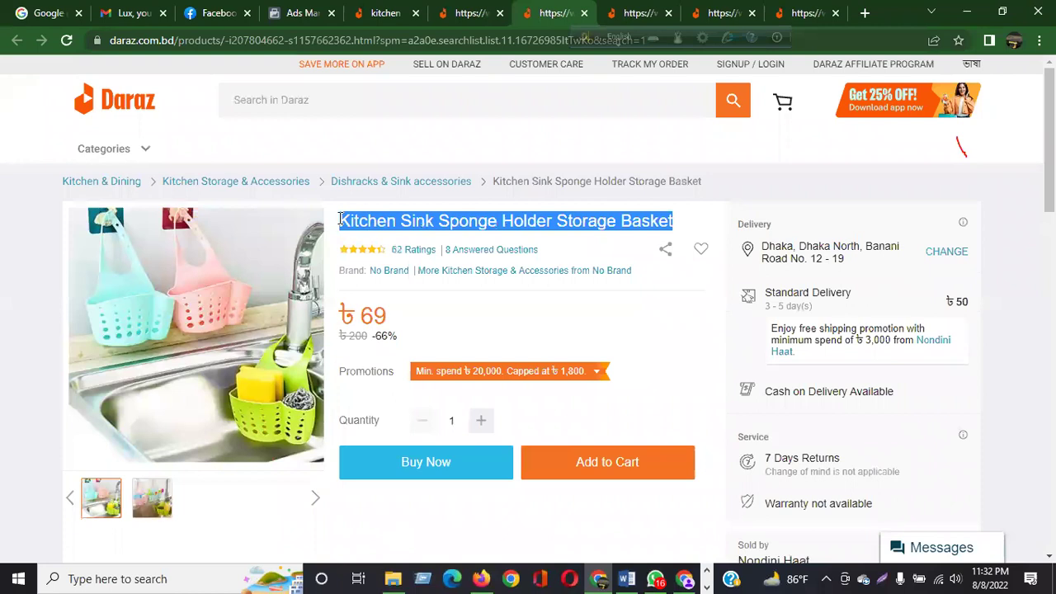
left_click(322, 11)
key("ctrl+v")
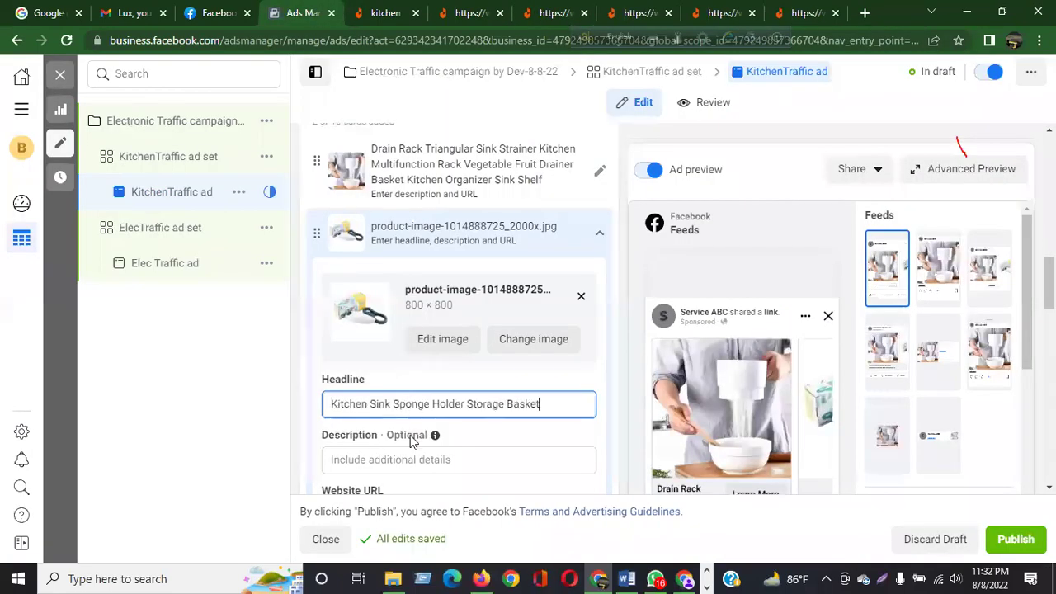
mouse_move(443, 426)
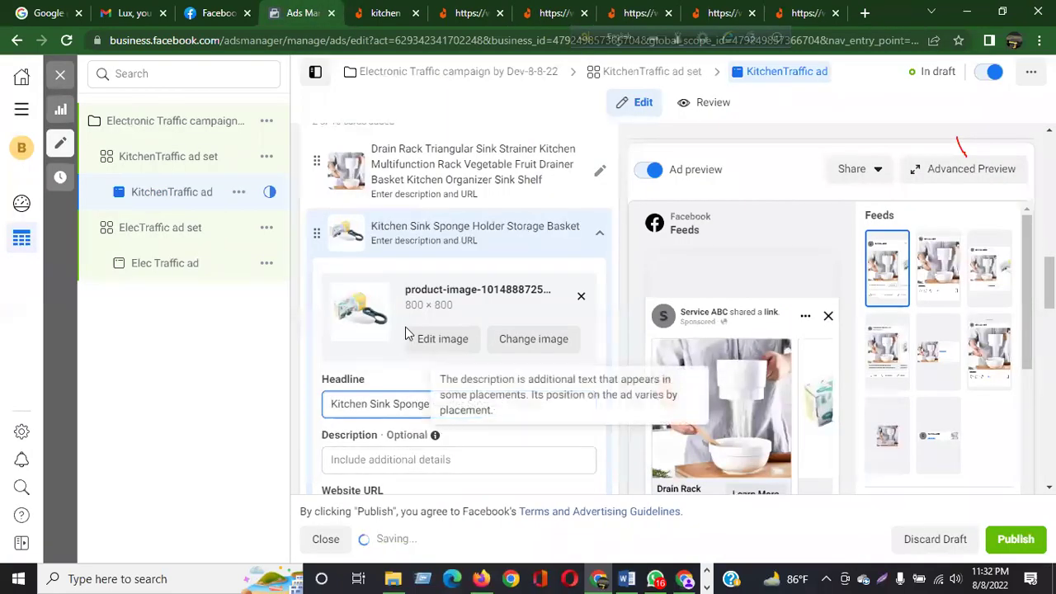
left_click(390, 384)
- Replace the second carousel card's website URL with the Daraz page address of the Kitchen Sink Sponge Holder Storage Basket
scroll(391, 384, "down", 2)
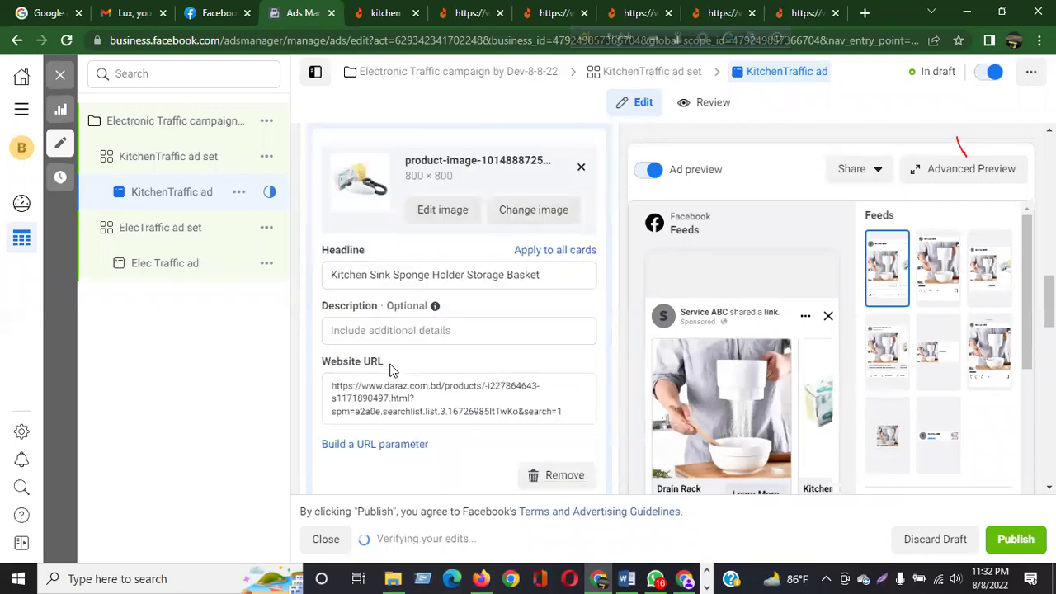
left_click(415, 398)
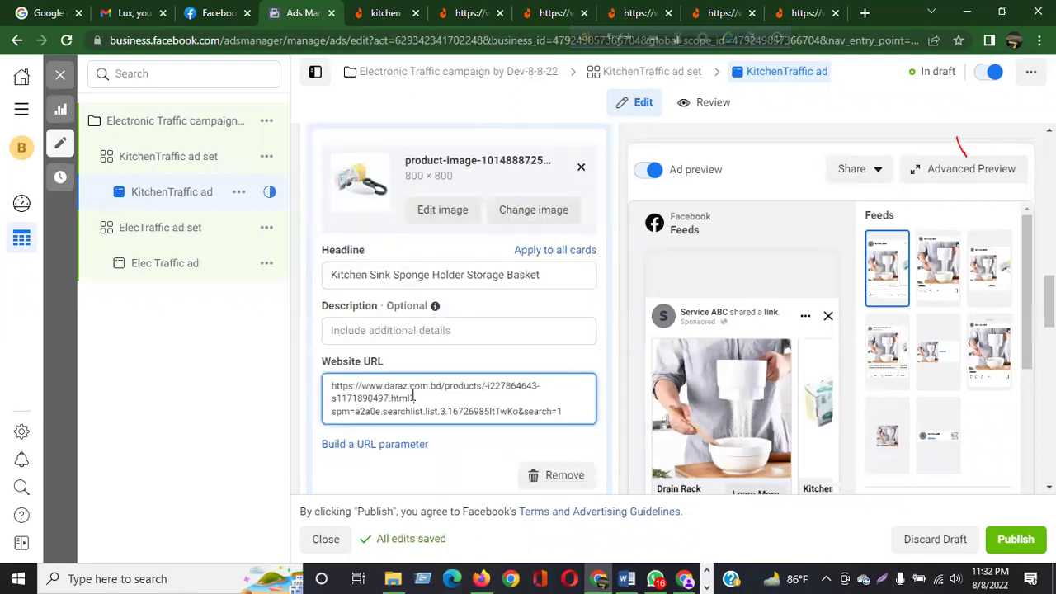
key("ctrl+a")
key("BackSpace")
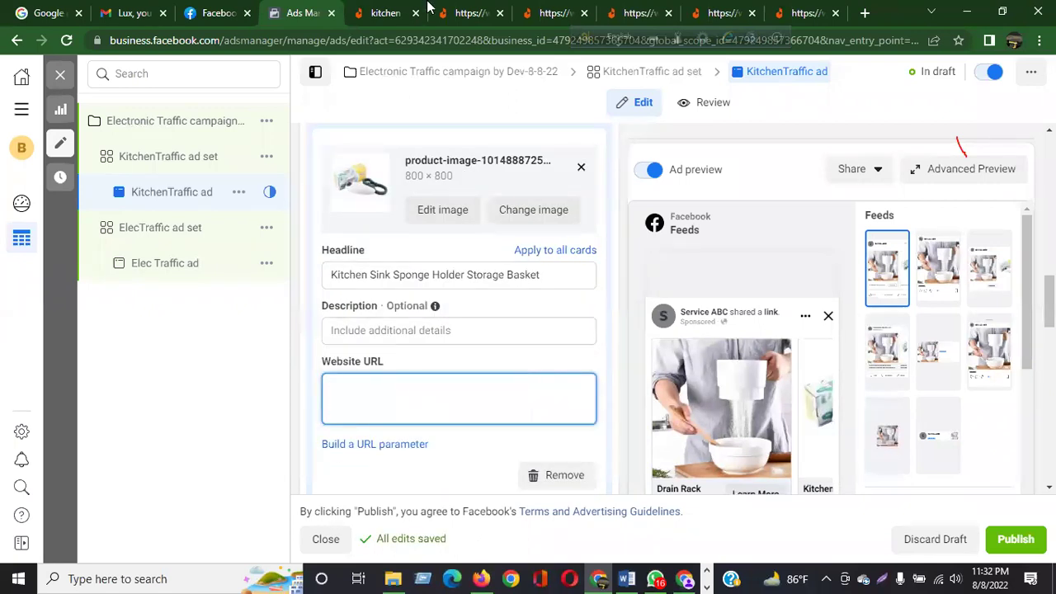
left_click(553, 12)
left_click(513, 38)
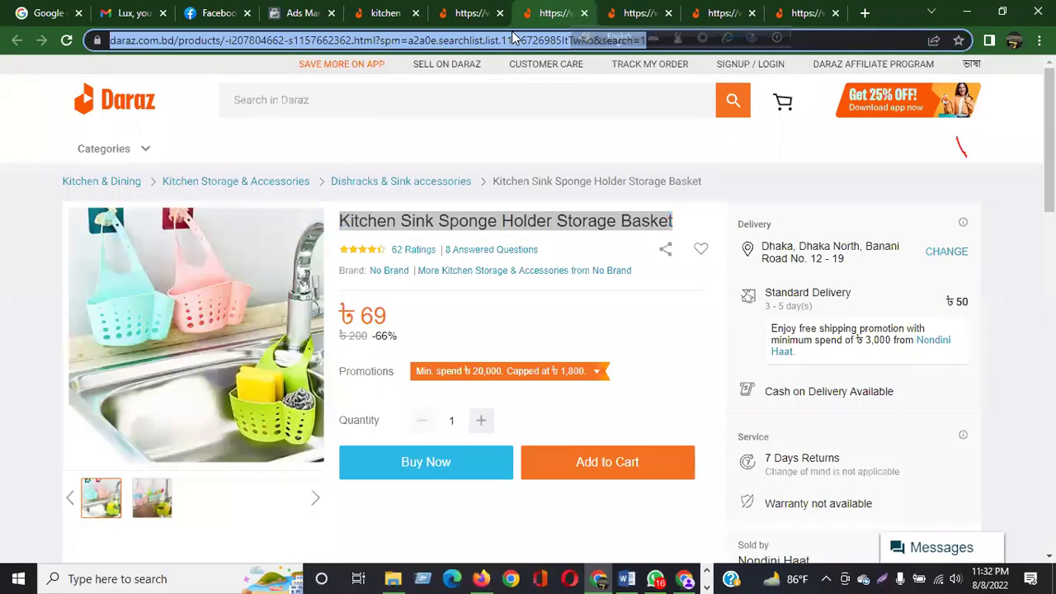
left_click(281, 13)
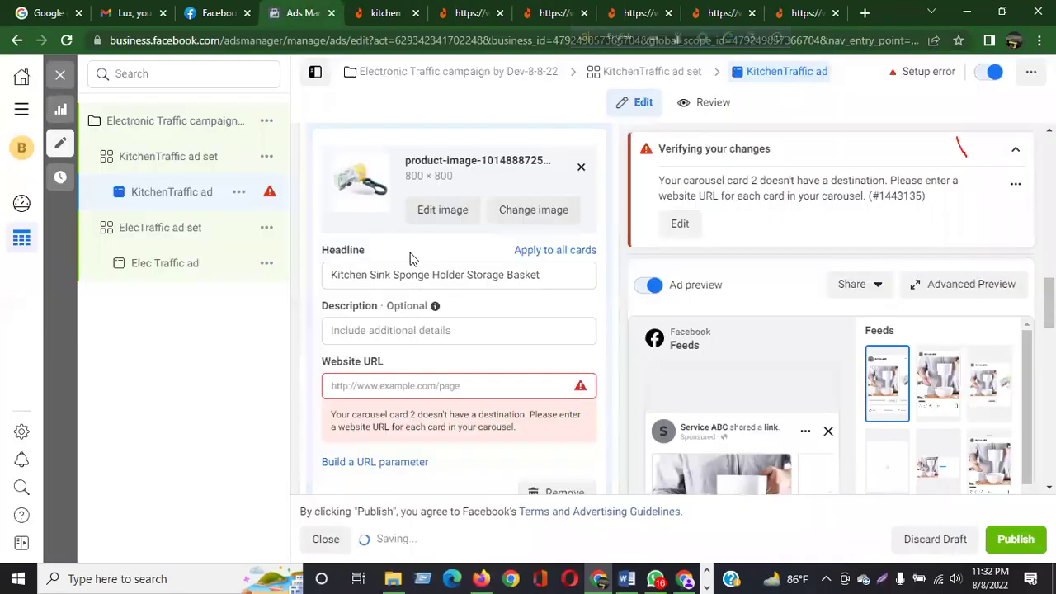
left_click(400, 389)
type("https://www.daraz.com.bd/products/-i207804662-s1157662362.html?spm=a2a0e.searchlist.list.11.16726985ItTwKo&search=1")
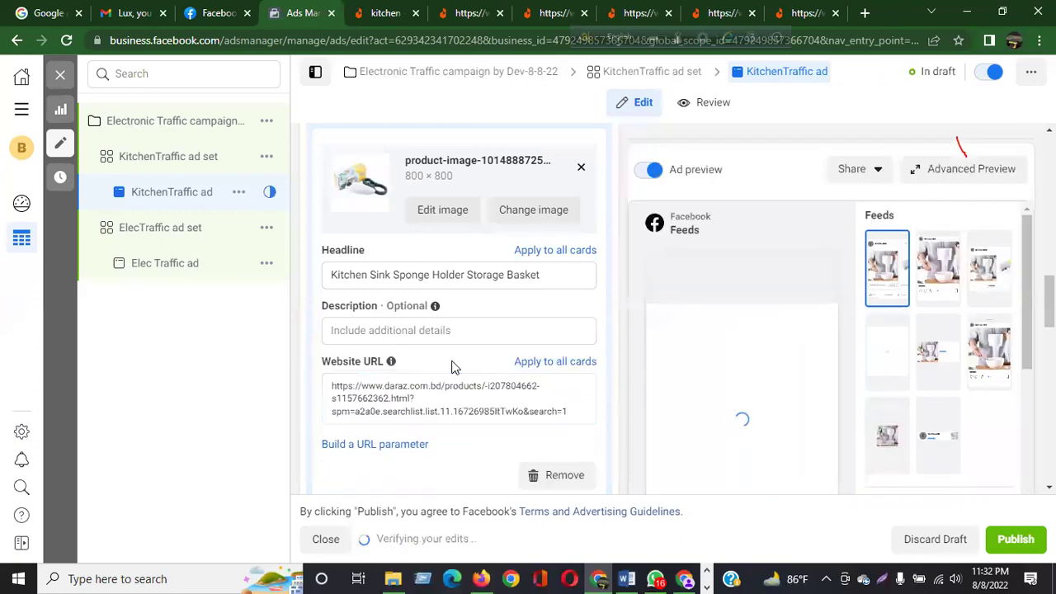
- Write the kitchen ad's primary text on three lines: "Best Kitchenware in BD,", "75% discount for first order," and "Delivery free"
scroll(452, 367, "down", 2)
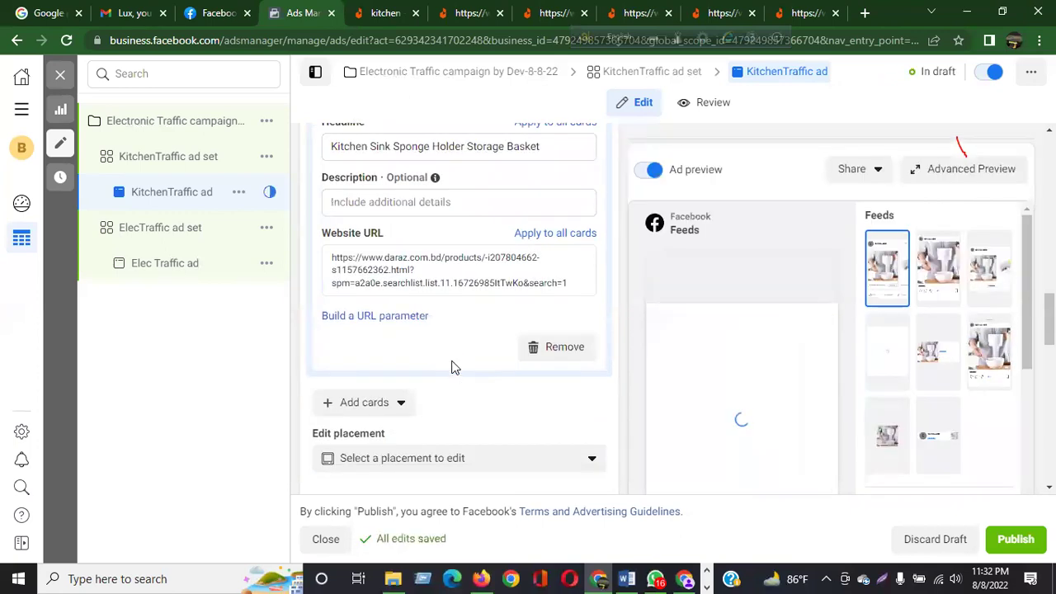
scroll(451, 367, "down", 4)
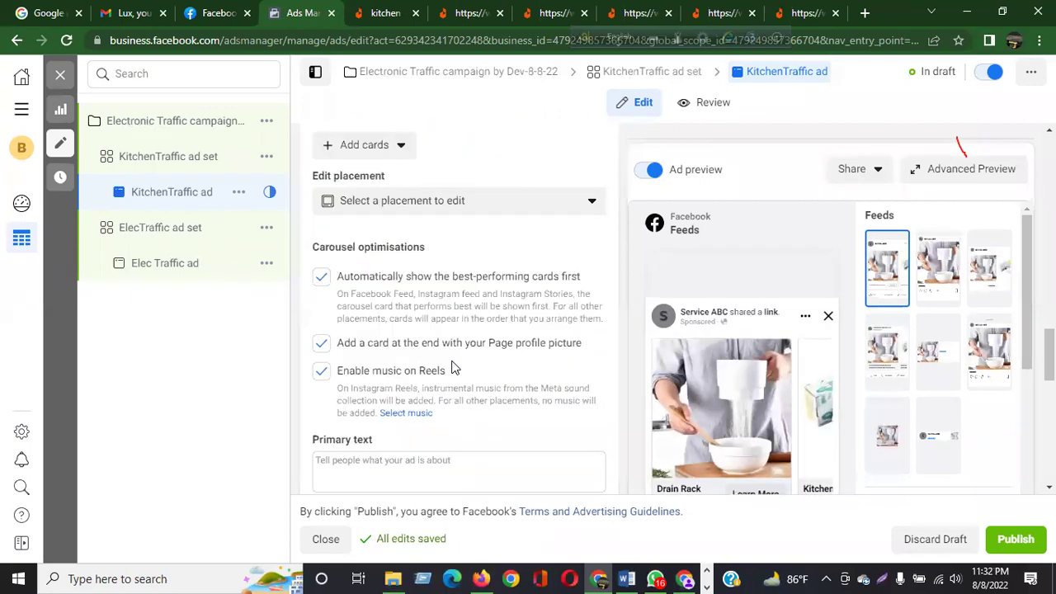
left_click(408, 333)
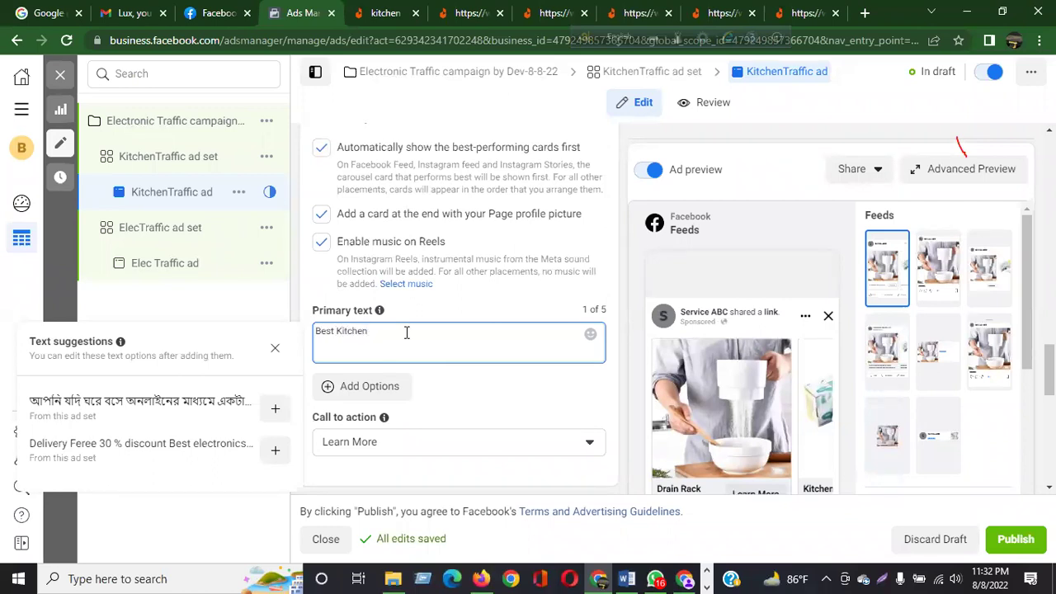
type("Best Kitchenware")
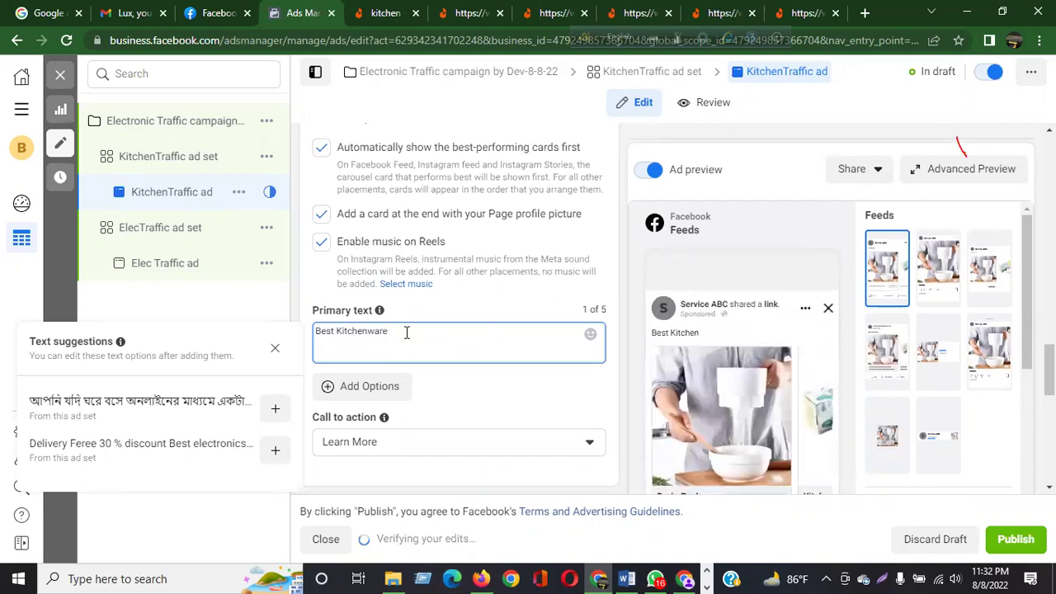
type(" in ")
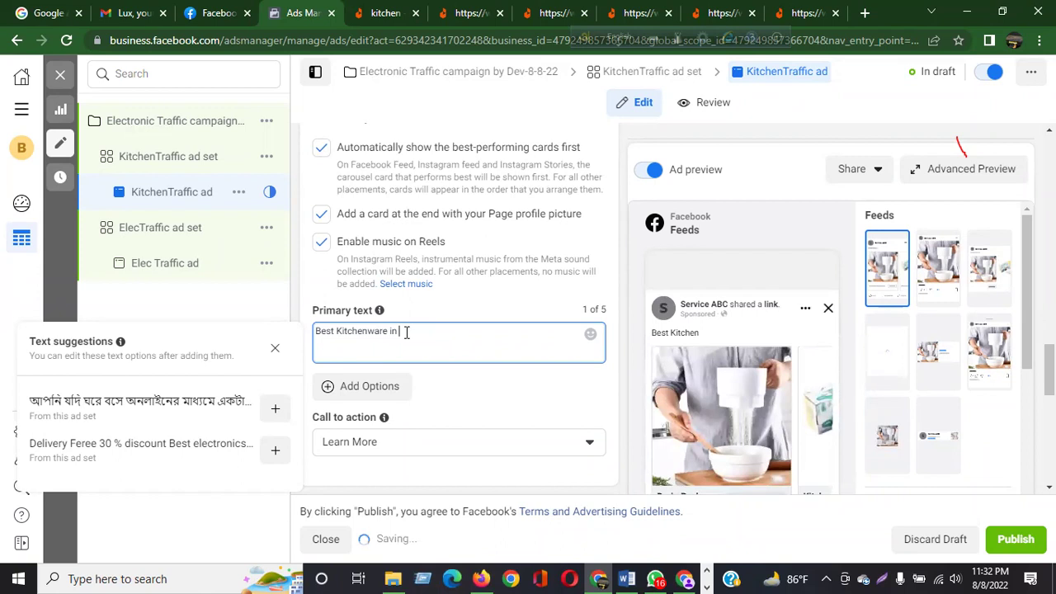
type("BD, 75")
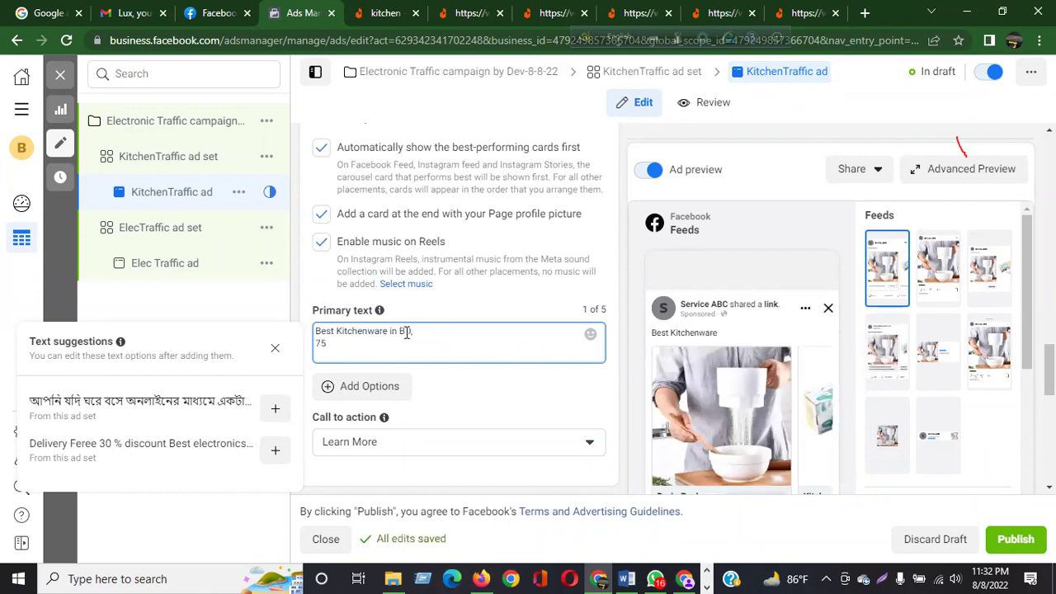
type("% disco")
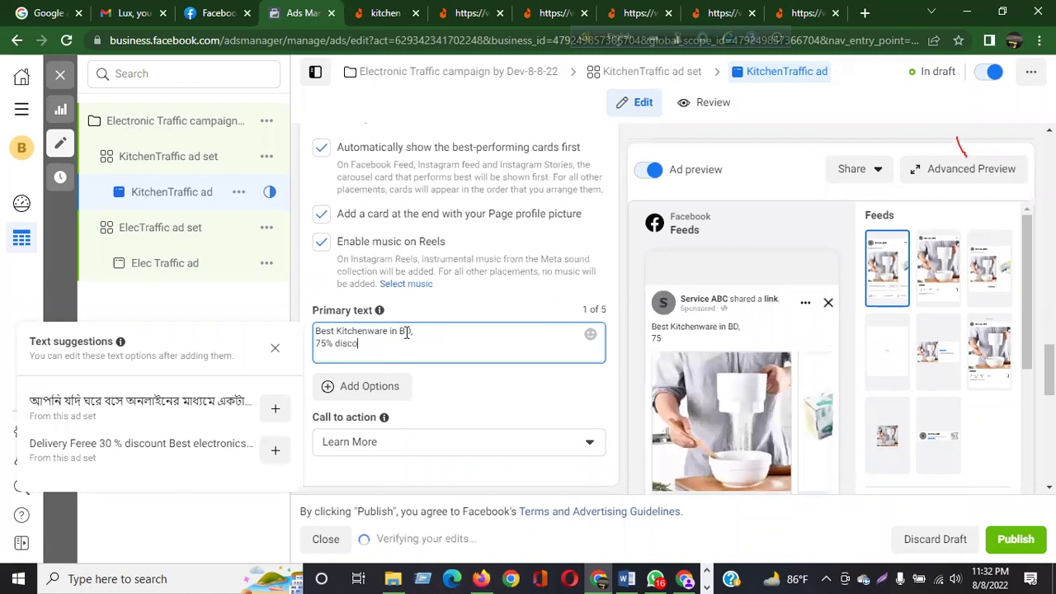
type("unt")
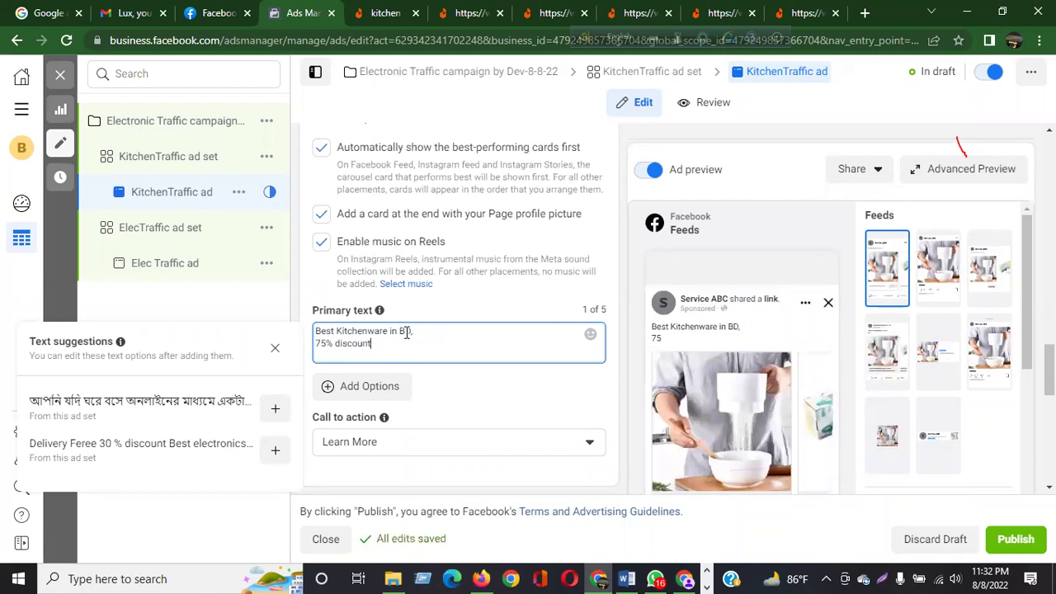
type(" for f")
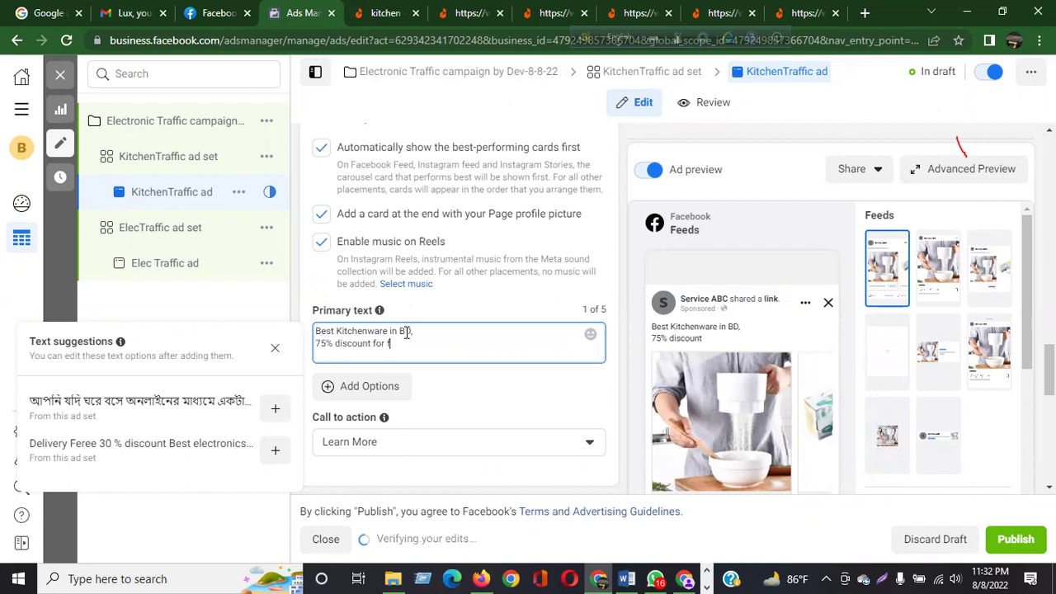
type("irst orde")
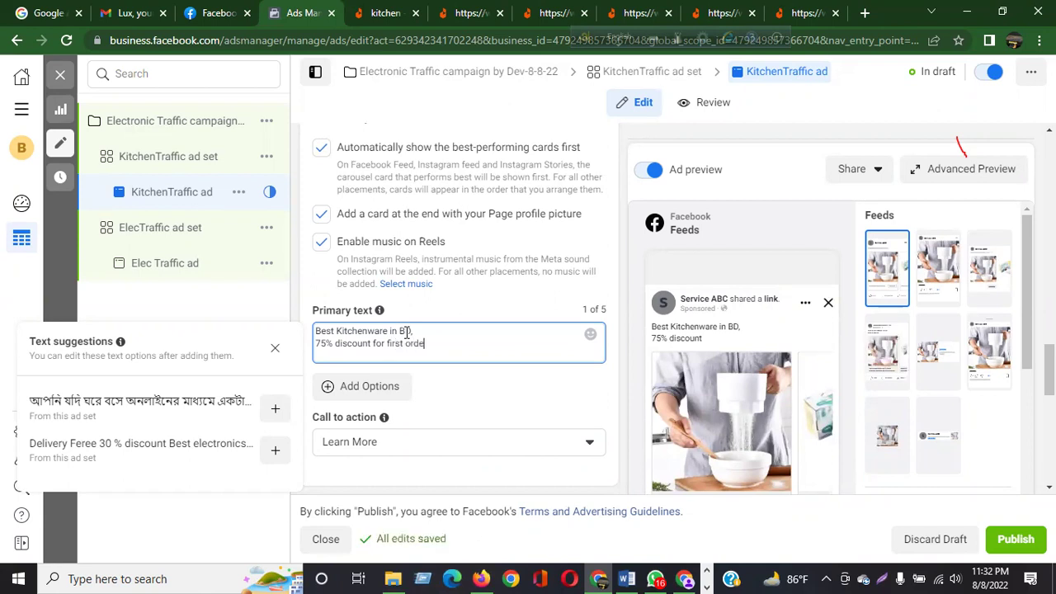
type("r,")
key("Return")
type("Deli")
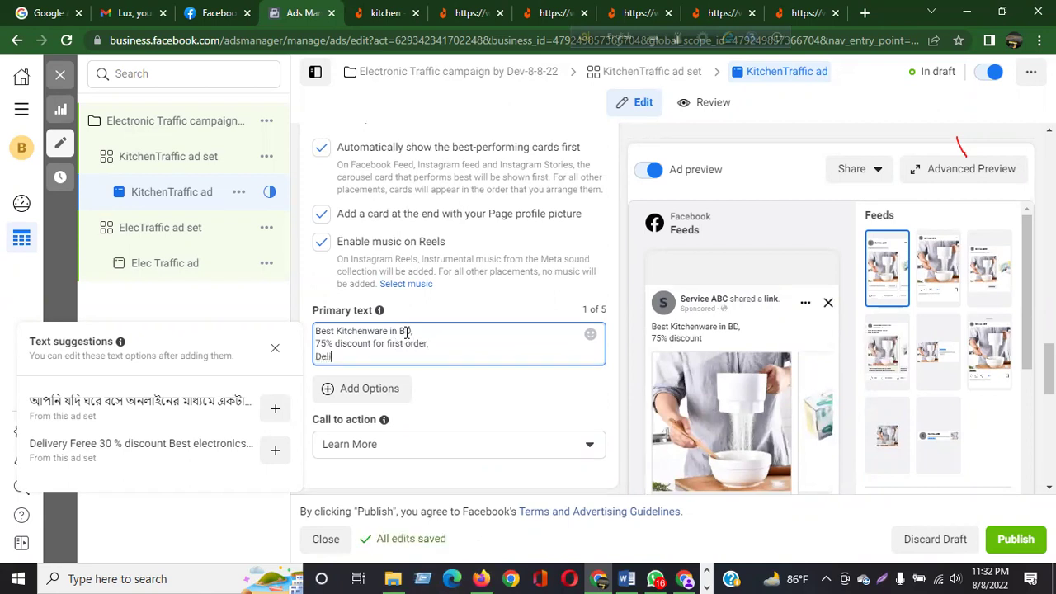
type("very free")
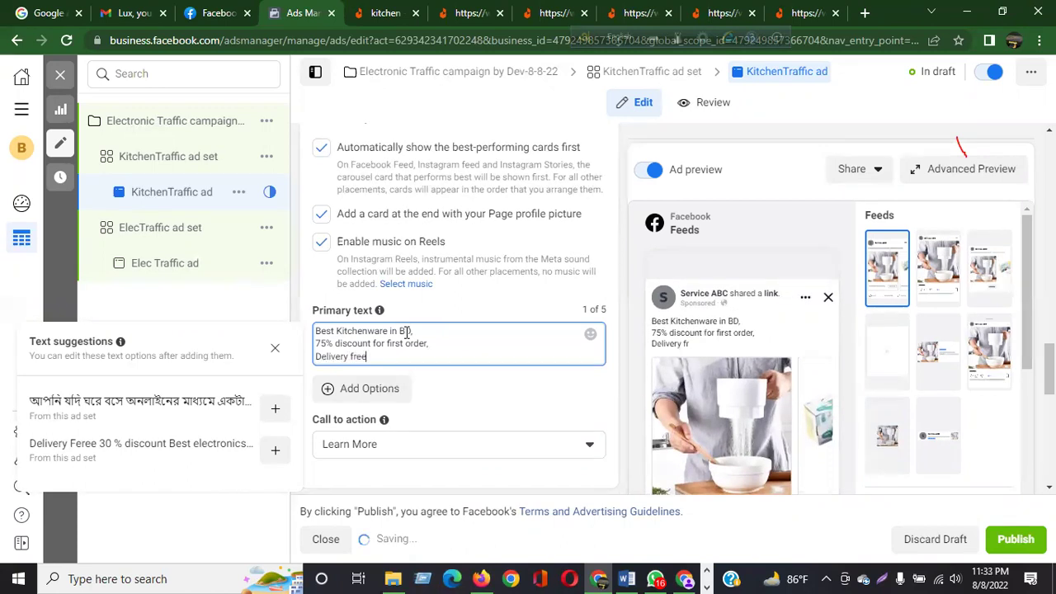
- Dismiss the text suggestions and set the kitchen ad's call to action to Shop now
left_click(275, 348)
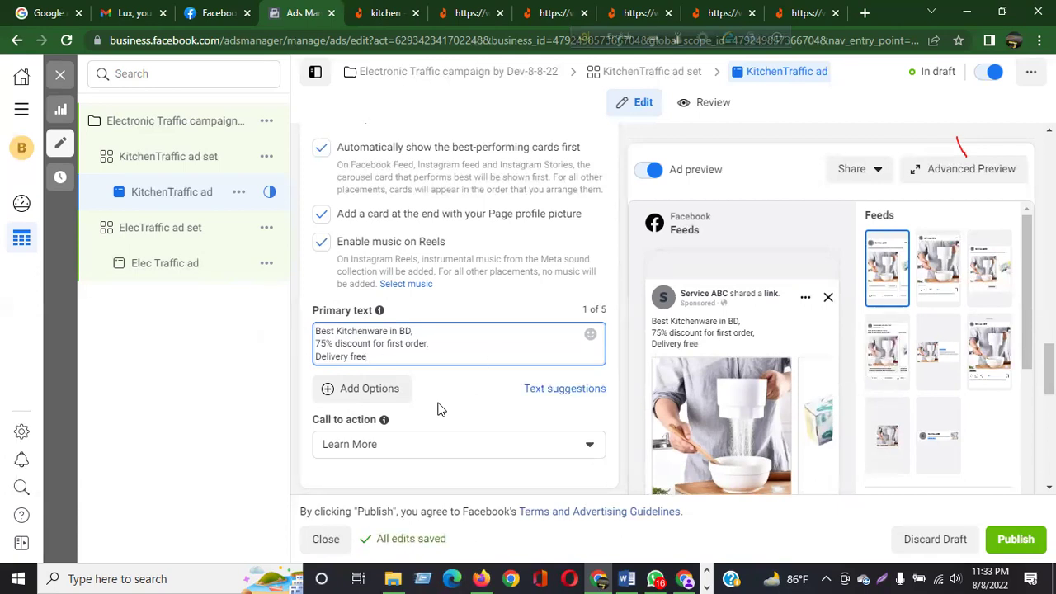
left_click(390, 450)
scroll(382, 365, "down", 3)
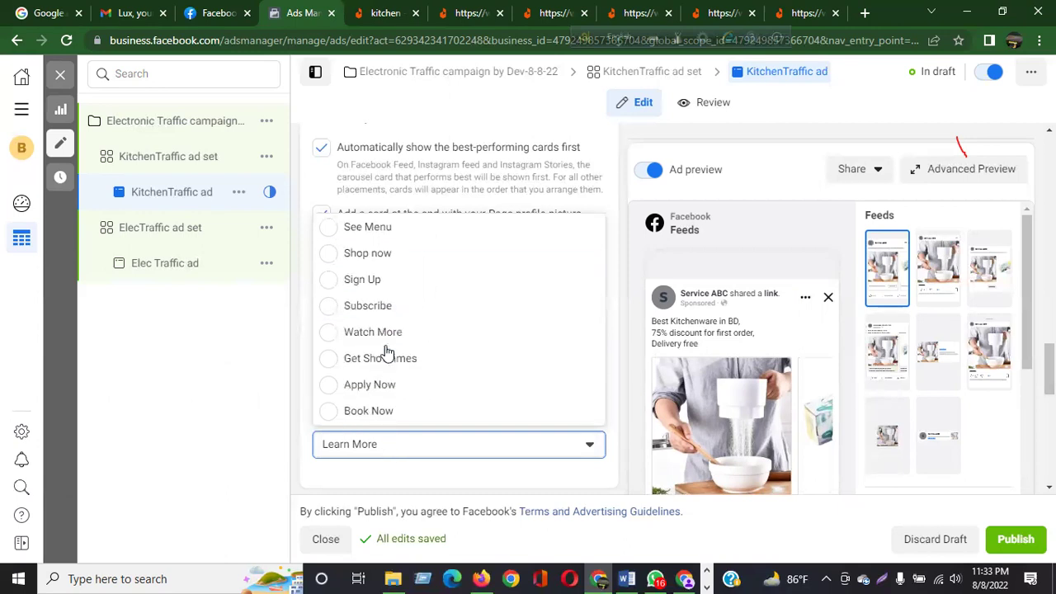
left_click(399, 262)
- Copy the address of the Daraz kitchen search results page into the kitchen ad's See more URL in Ads Manager
scroll(470, 386, "down", 3)
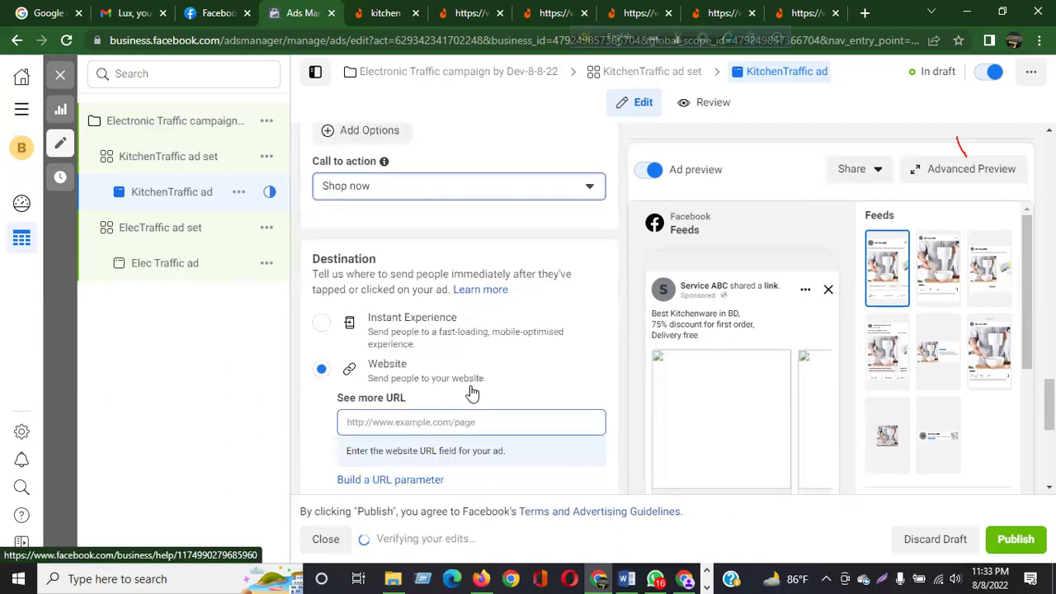
scroll(470, 385, "down", 2)
left_click(455, 294)
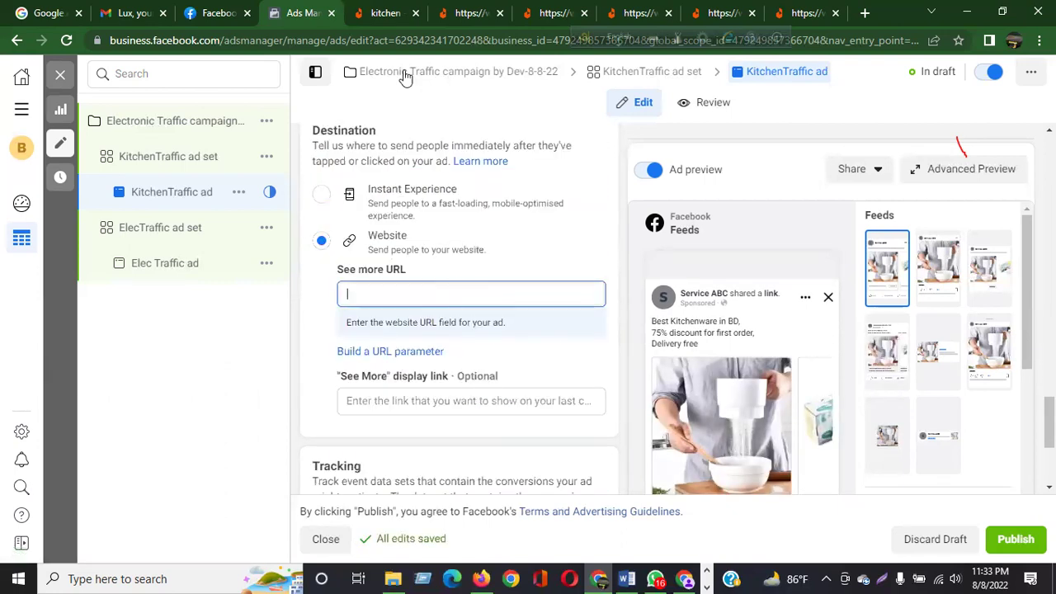
left_click(385, 13)
left_click(477, 41)
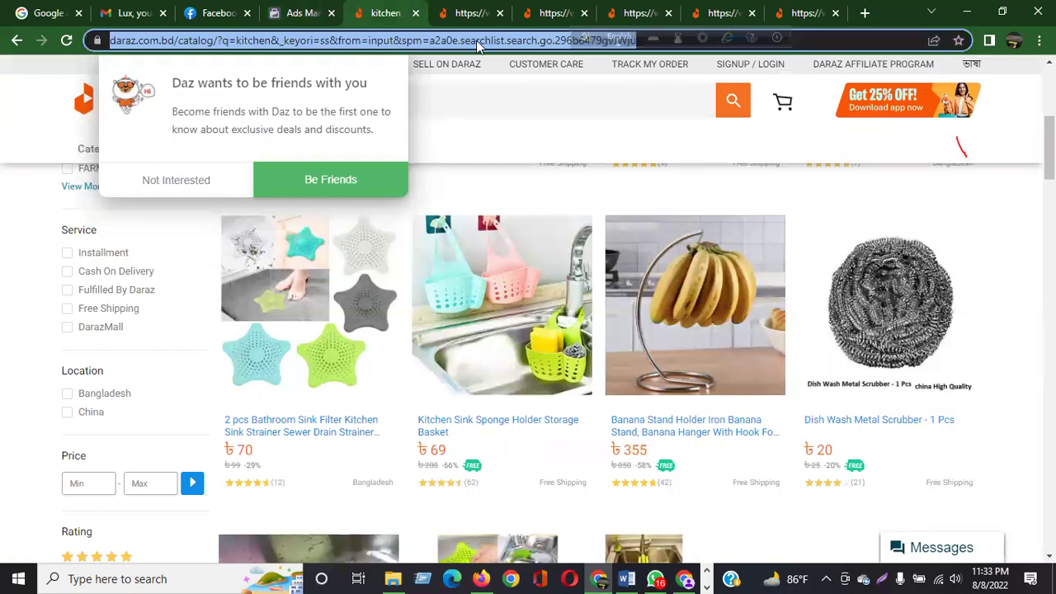
left_click(300, 11)
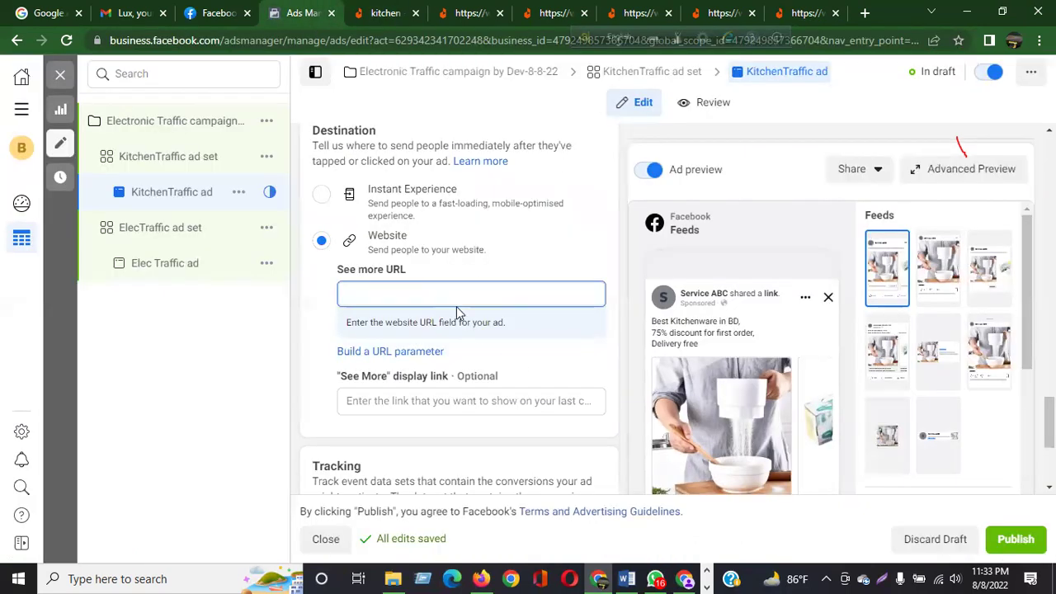
type("https://www.daraz.com.bd/catalog/?q=kitchen&_keyori=ss&from=input&spm=a2a0e.searchlist.search.go.296b6479gvJWju")
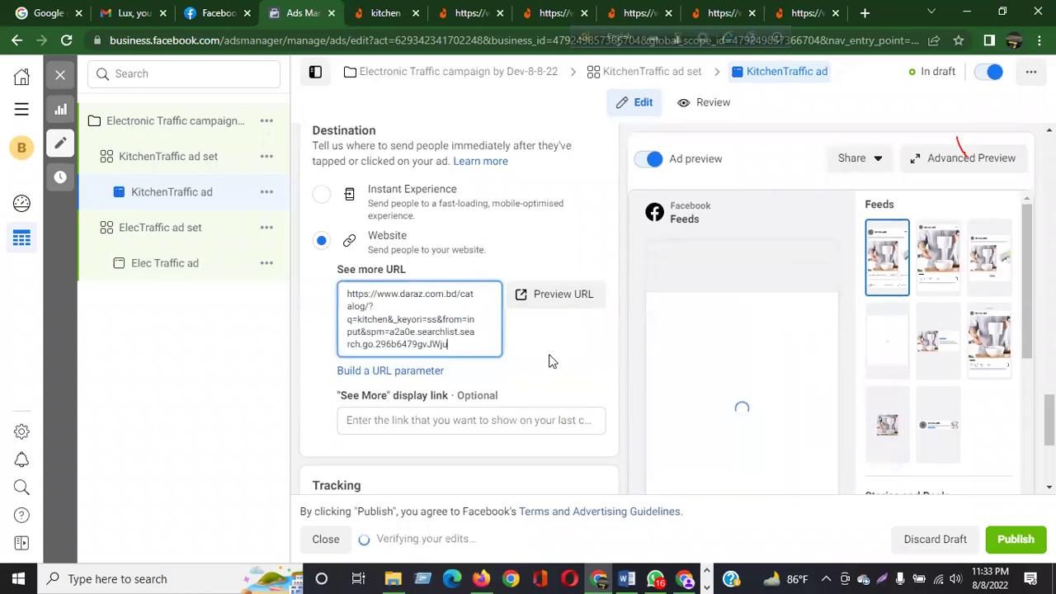
left_click(553, 360)
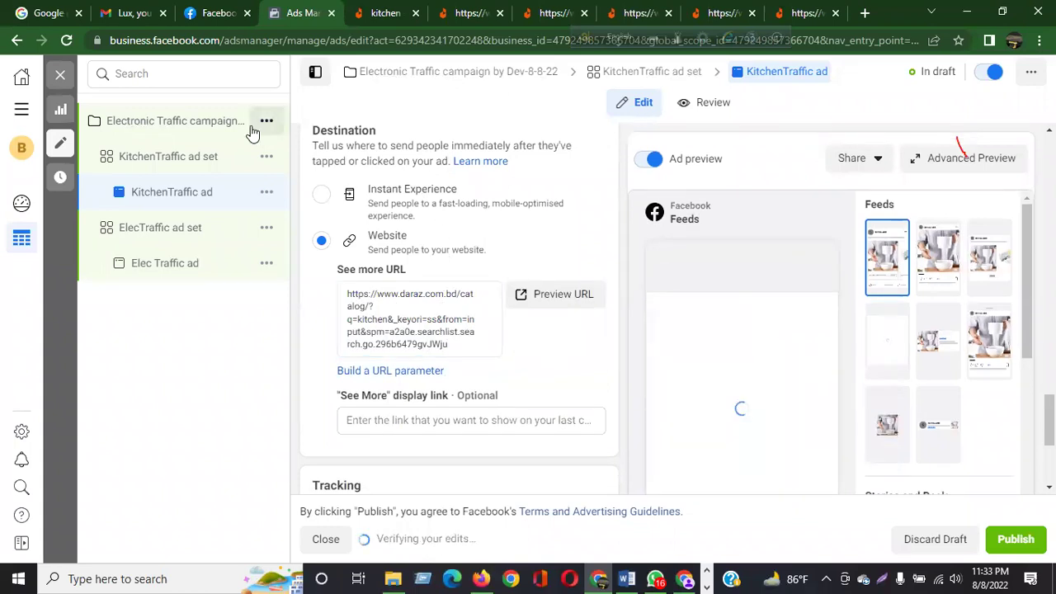
scroll(566, 417, "down", 3)
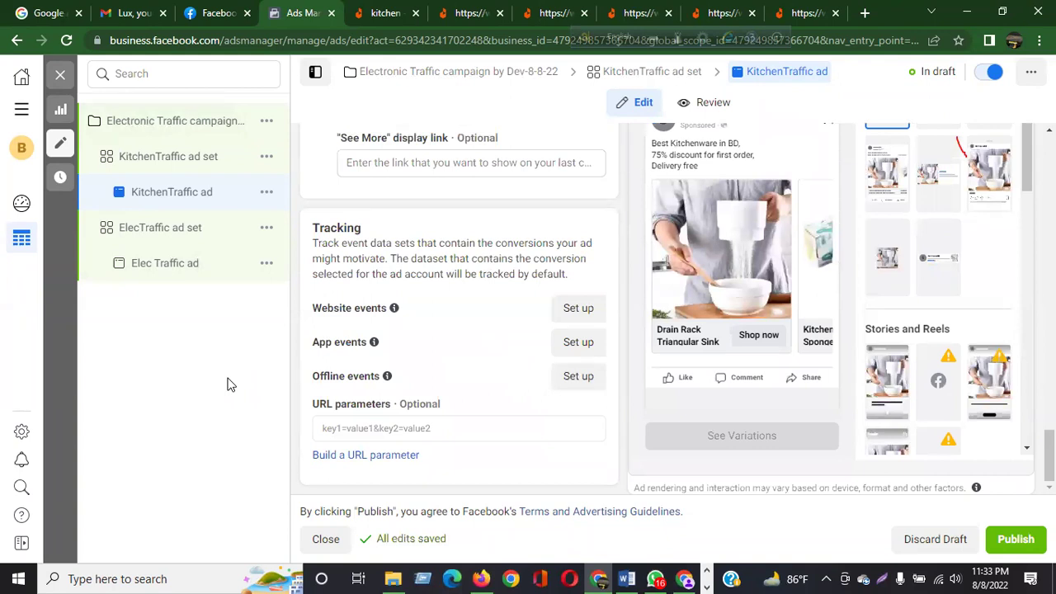
scroll(533, 431, "up", 2)
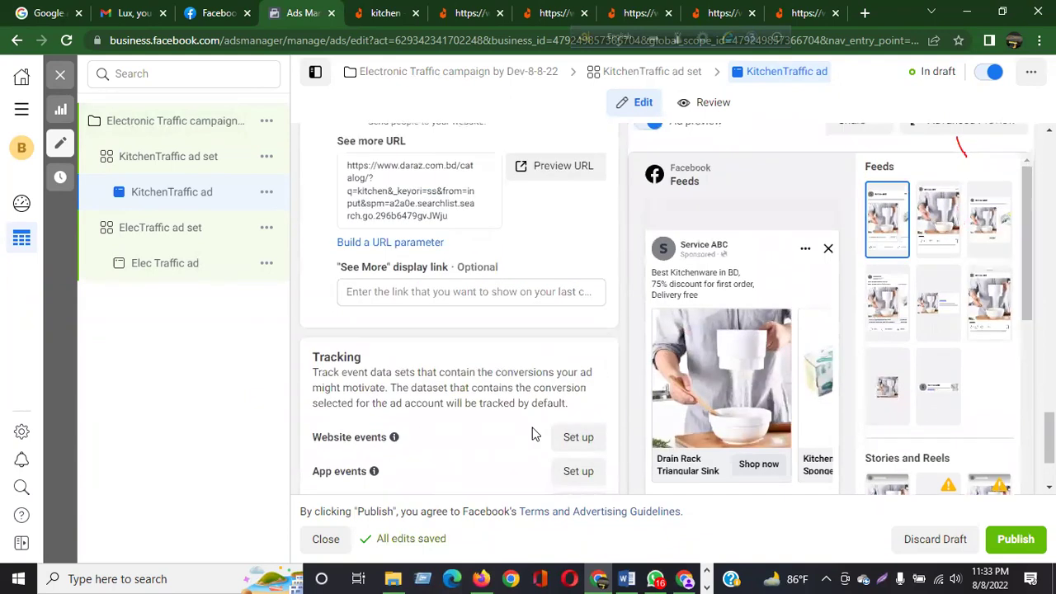
scroll(533, 431, "up", 4)
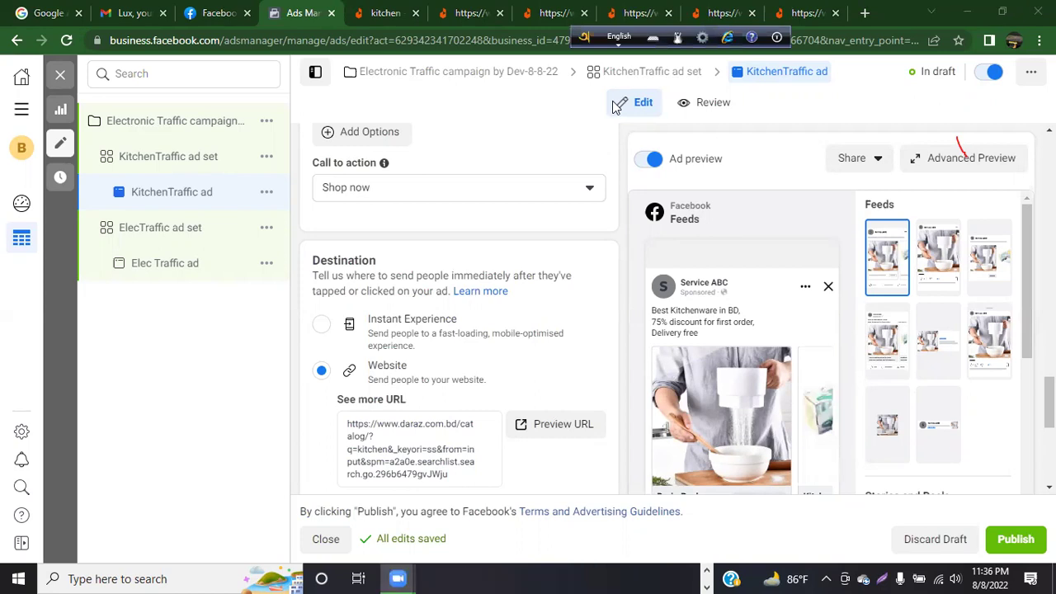
mouse_move(83, 217)
left_mouse_down()
mouse_move(207, 279)
mouse_move(275, 288)
left_mouse_up()
mouse_move(83, 137)
left_mouse_down()
mouse_move(155, 188)
mouse_move(233, 208)
mouse_move(278, 200)
left_mouse_up()
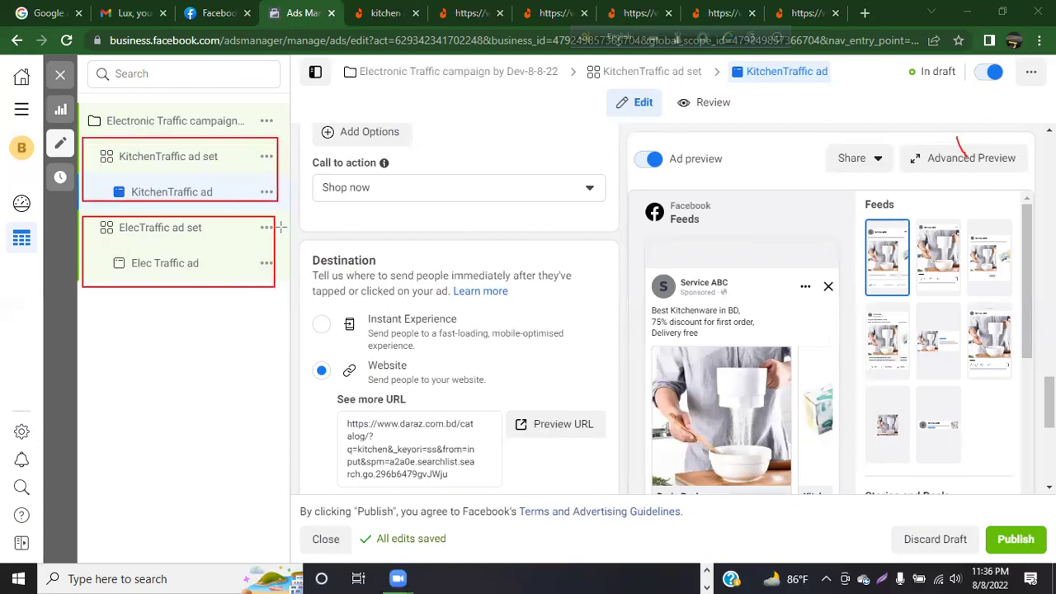
mouse_move(82, 108)
left_mouse_down()
mouse_move(147, 246)
mouse_move(231, 294)
mouse_move(283, 293)
left_mouse_up()
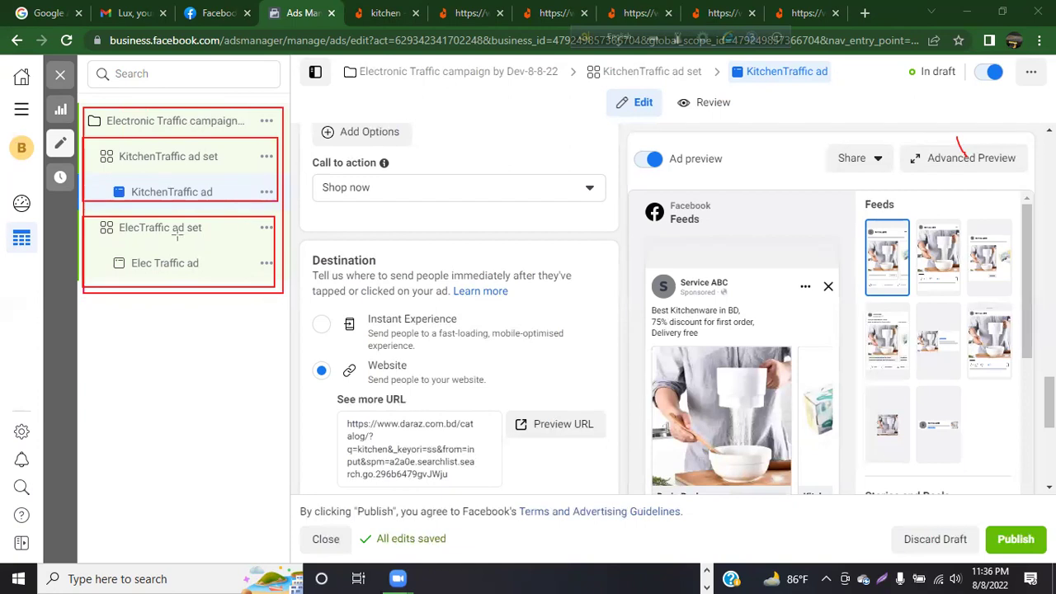
left_click_drag(98, 112, 241, 130)
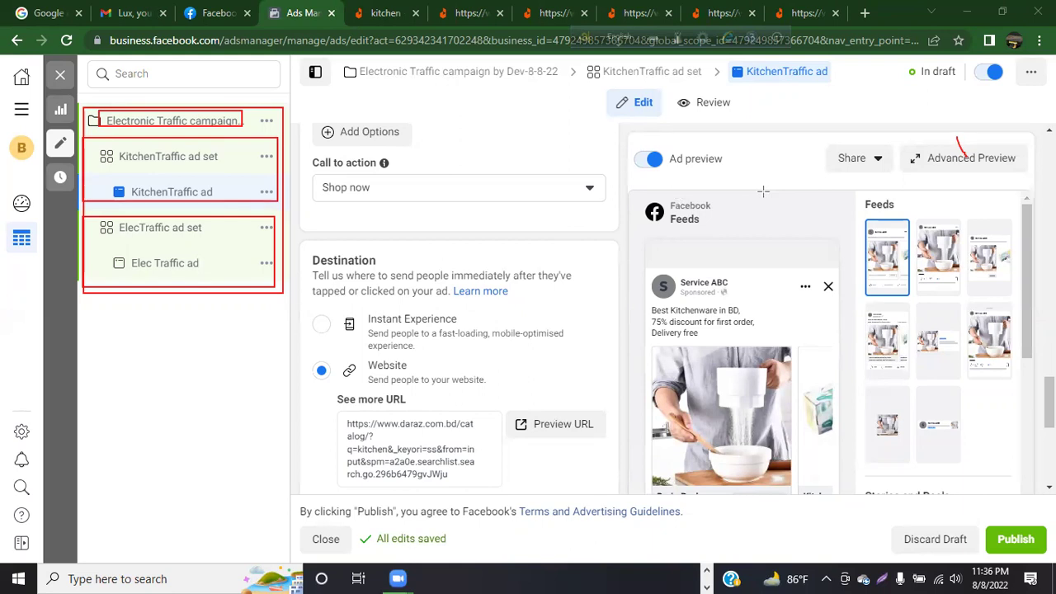
key("e")
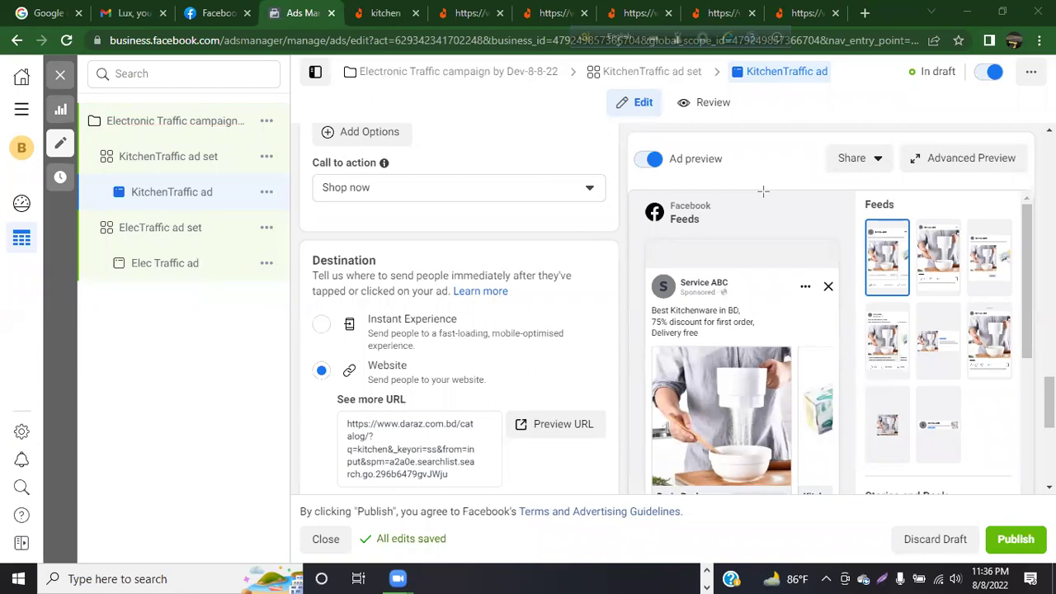
- Compare the daily budget and schedule of the ElecTraffic ad set with those of the KitchenTraffic ad set
left_click(160, 234)
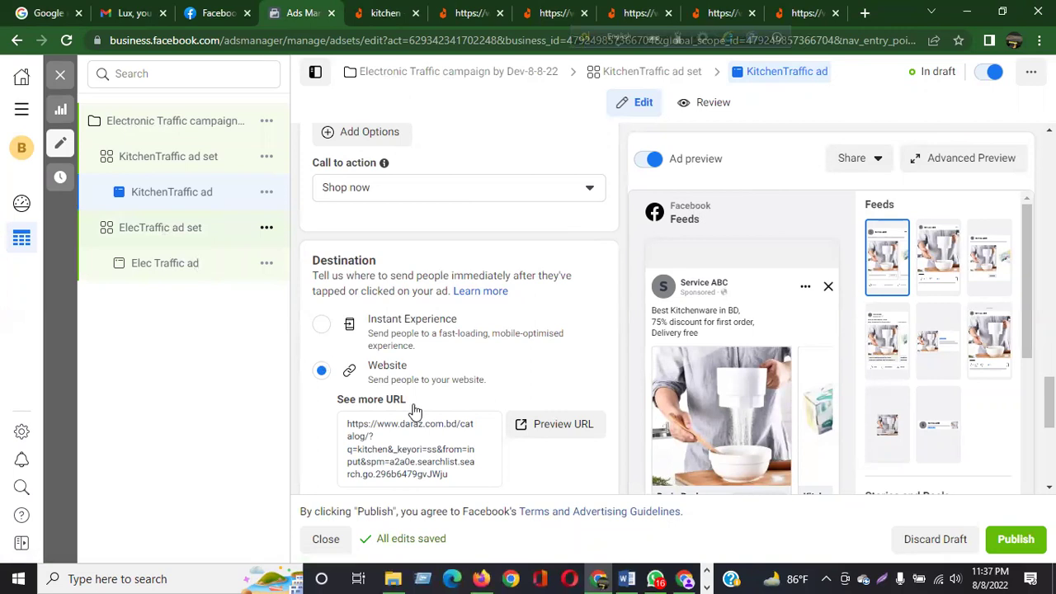
scroll(493, 323, "down", 5)
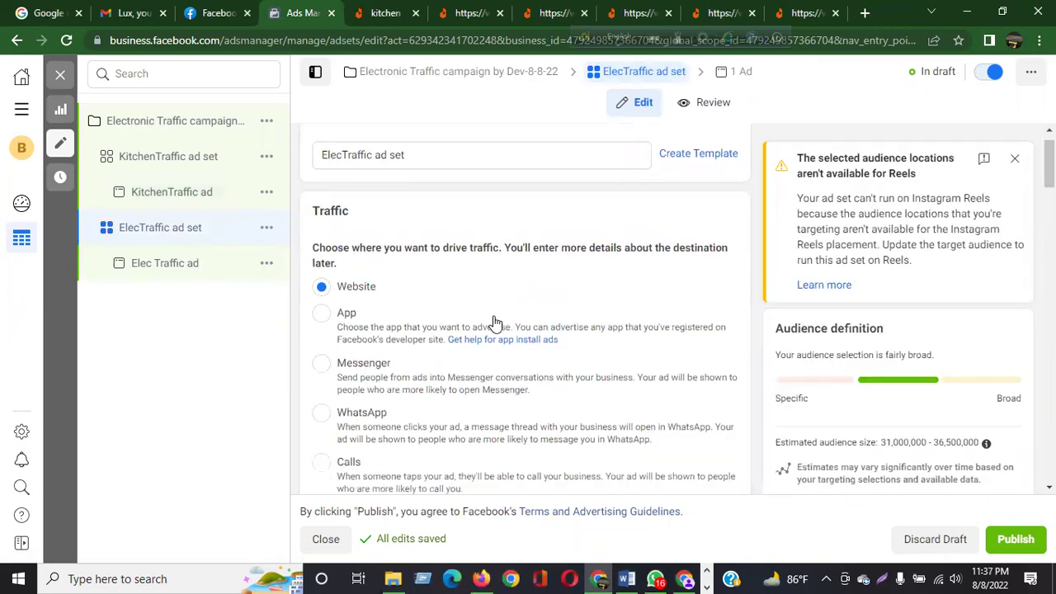
scroll(471, 358, "down", 5)
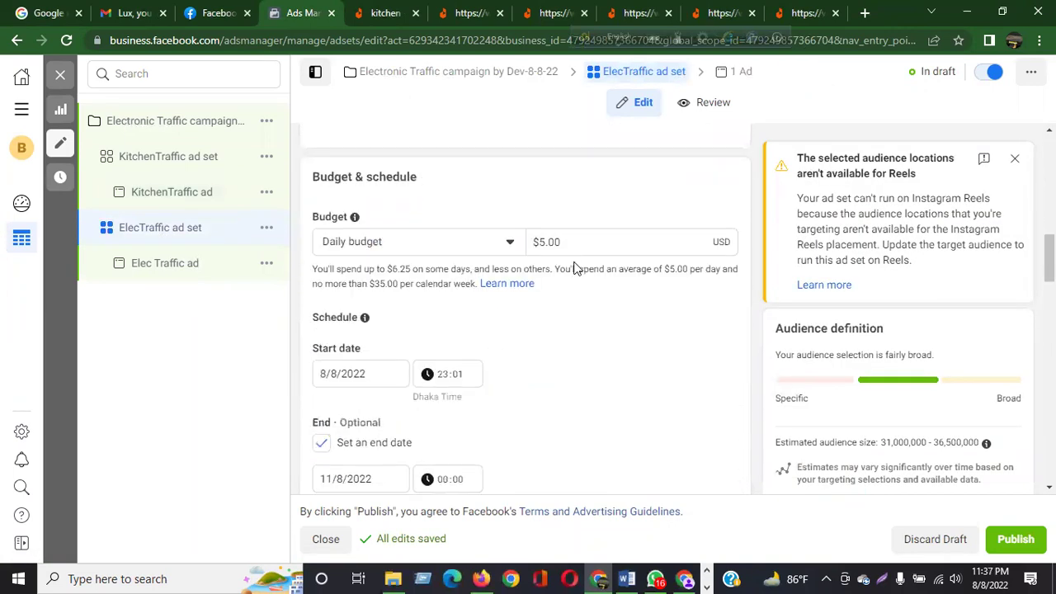
left_click_drag(574, 247, 404, 218)
left_click(182, 165)
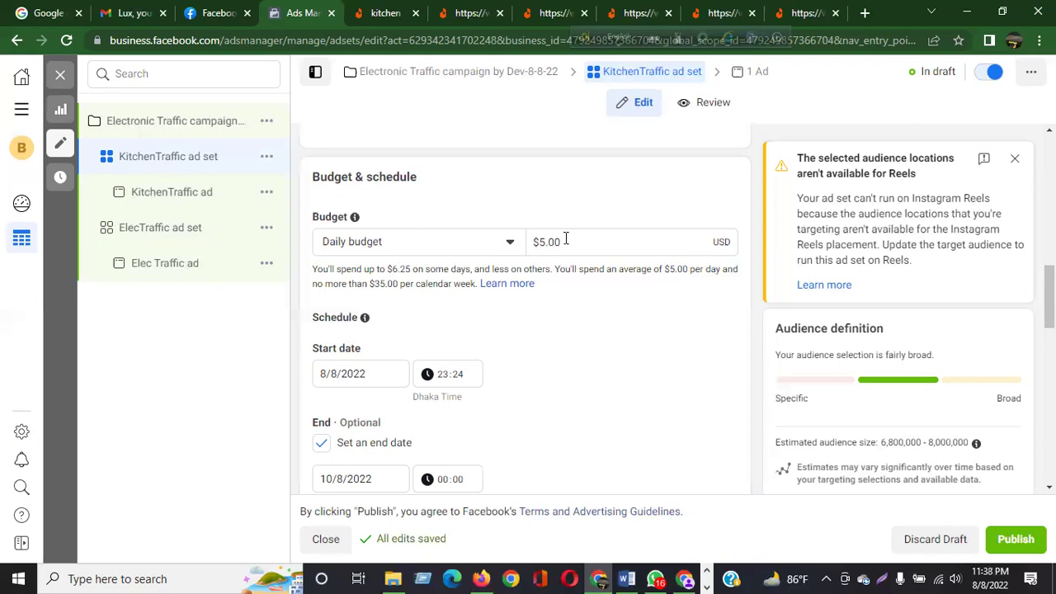
left_click(138, 231)
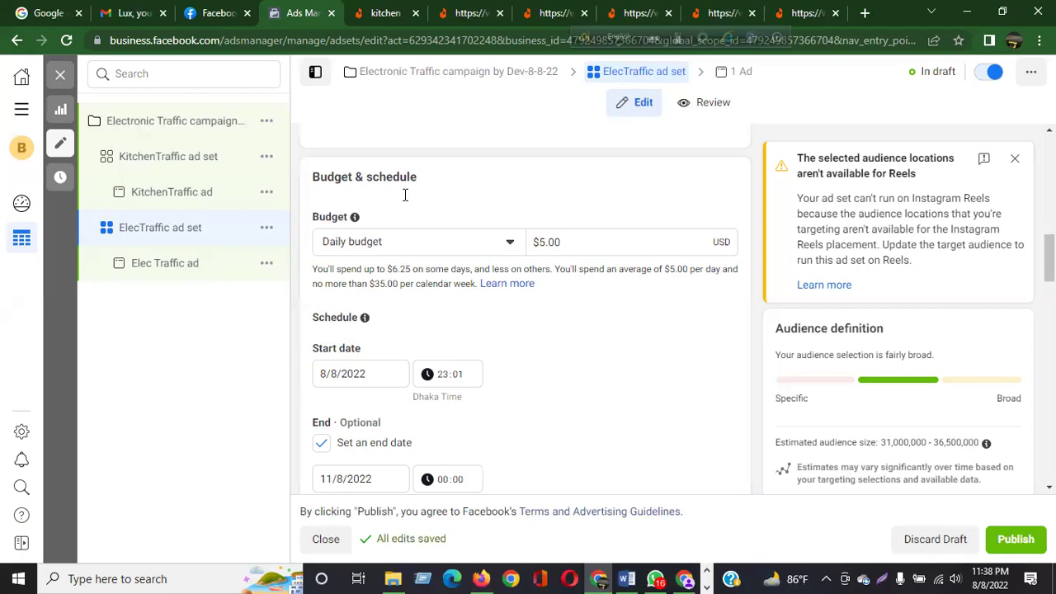
- Turn on campaign budget optimisation for the Electronic Traffic campaign and set its daily budget to $15.00
left_click(159, 126)
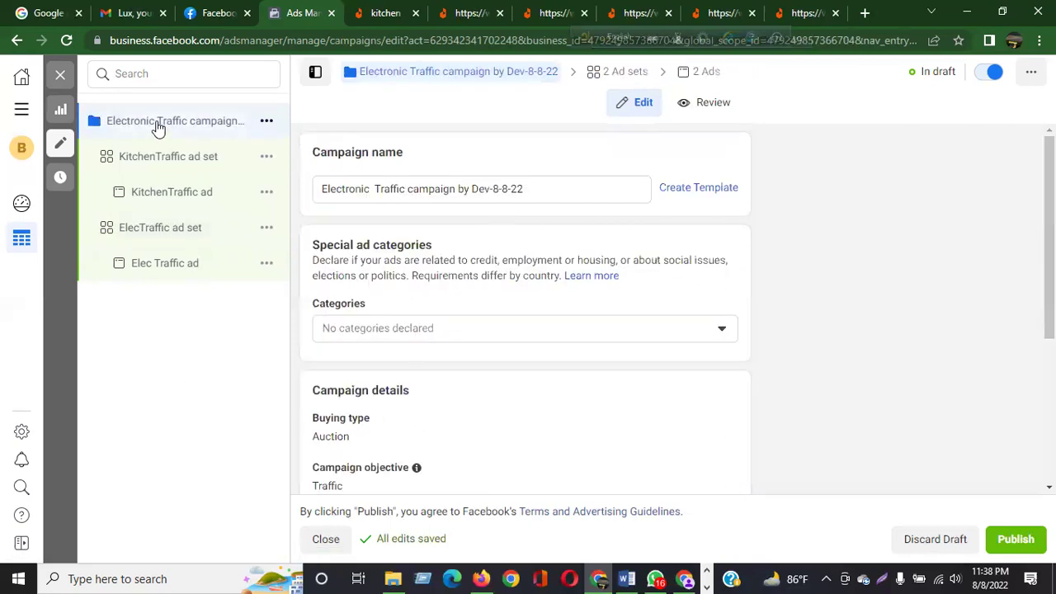
scroll(413, 361, "down", 2)
scroll(416, 364, "down", 1)
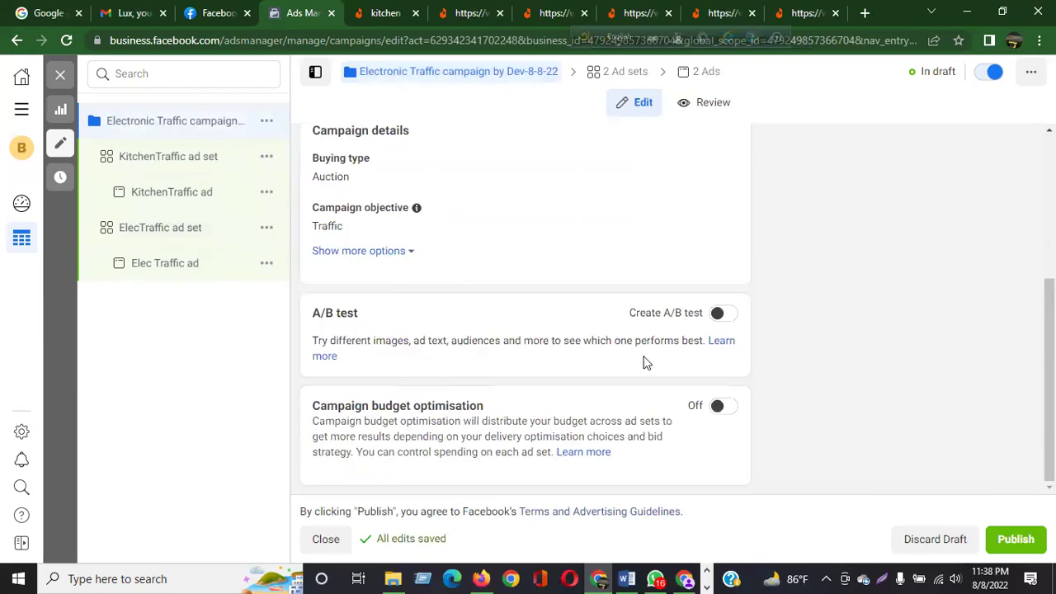
left_click(731, 408)
scroll(738, 403, "down", 3)
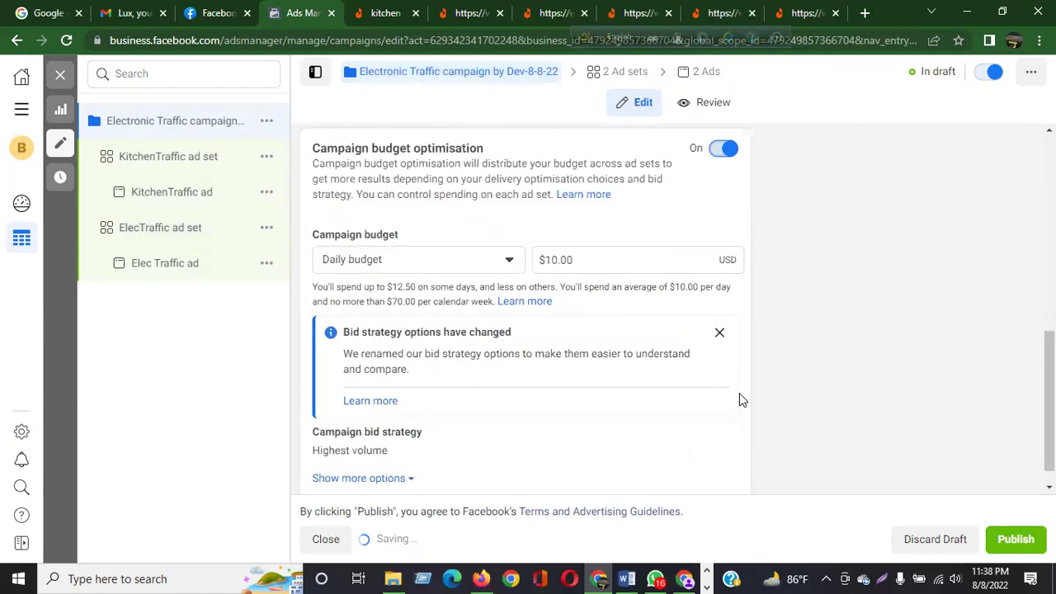
left_click(547, 259)
left_click_drag(547, 259, 572, 260)
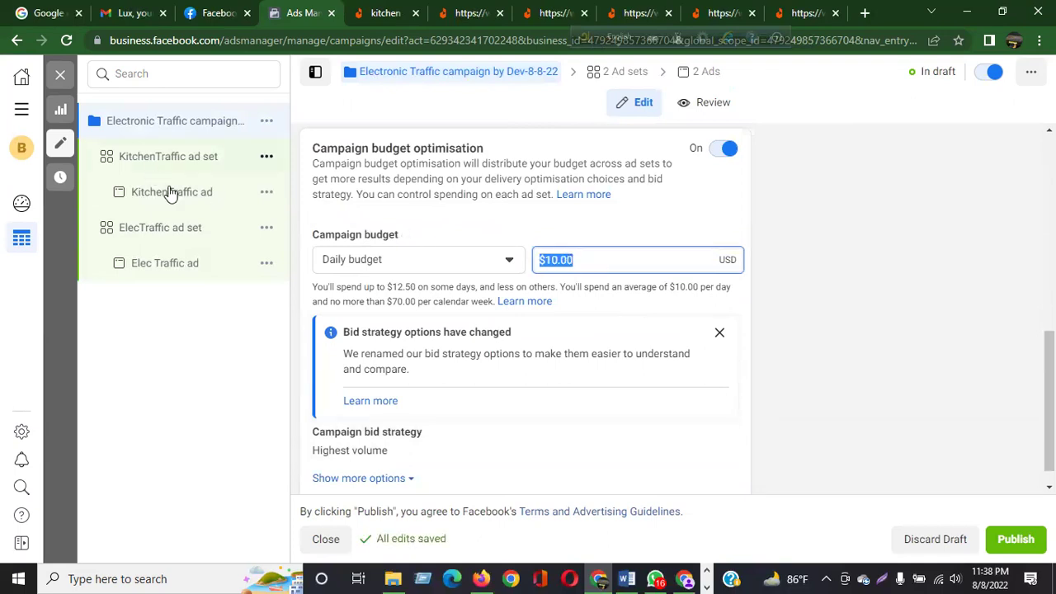
type("15")
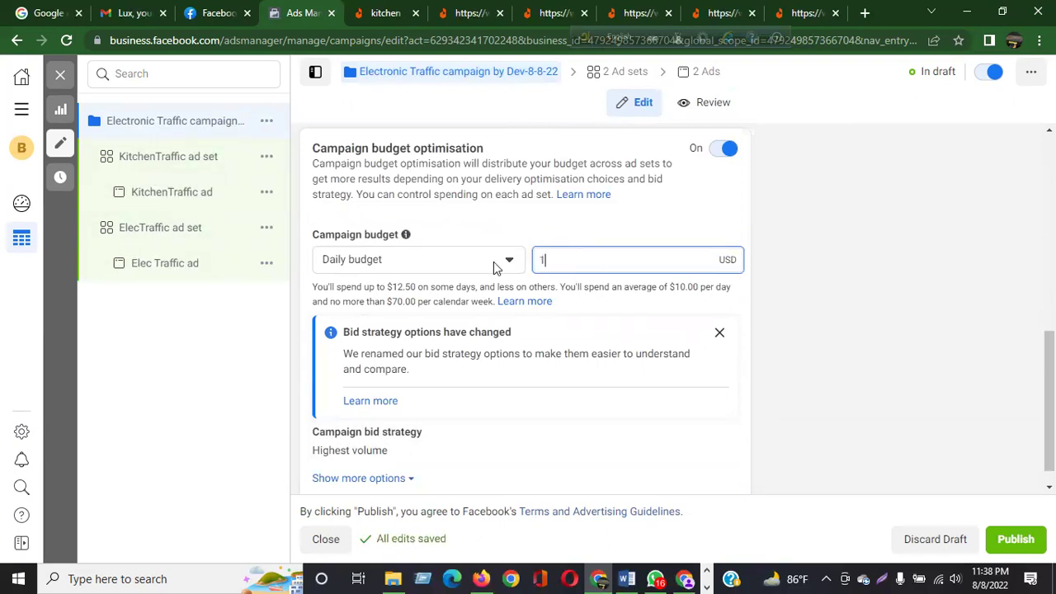
left_click(220, 373)
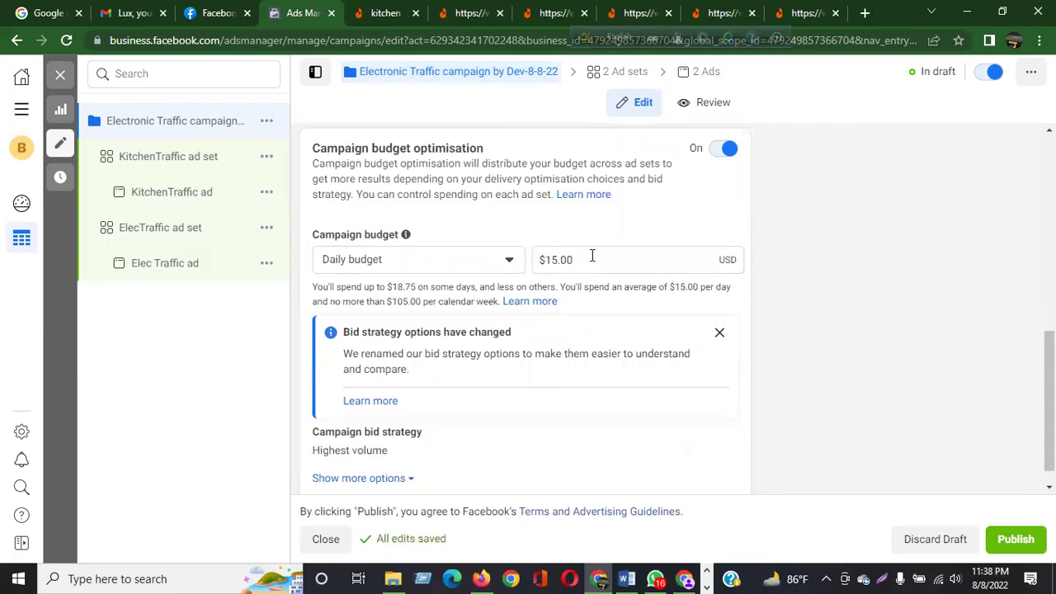
- Check the Budget & schedule section of the KitchenTraffic ad set and open the ElecTraffic ad set
left_click(204, 167)
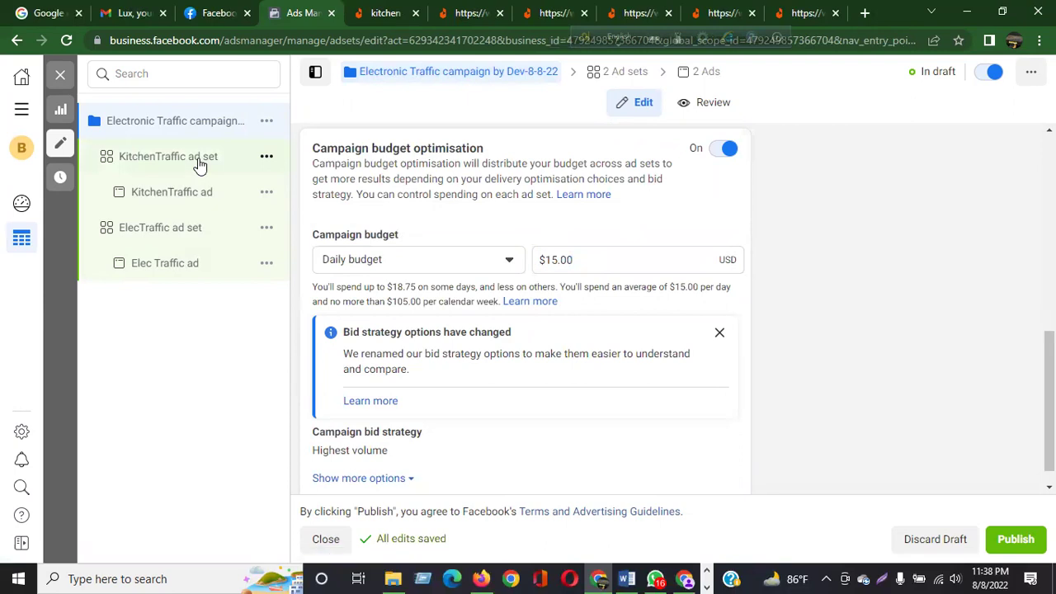
scroll(441, 340, "down", 10)
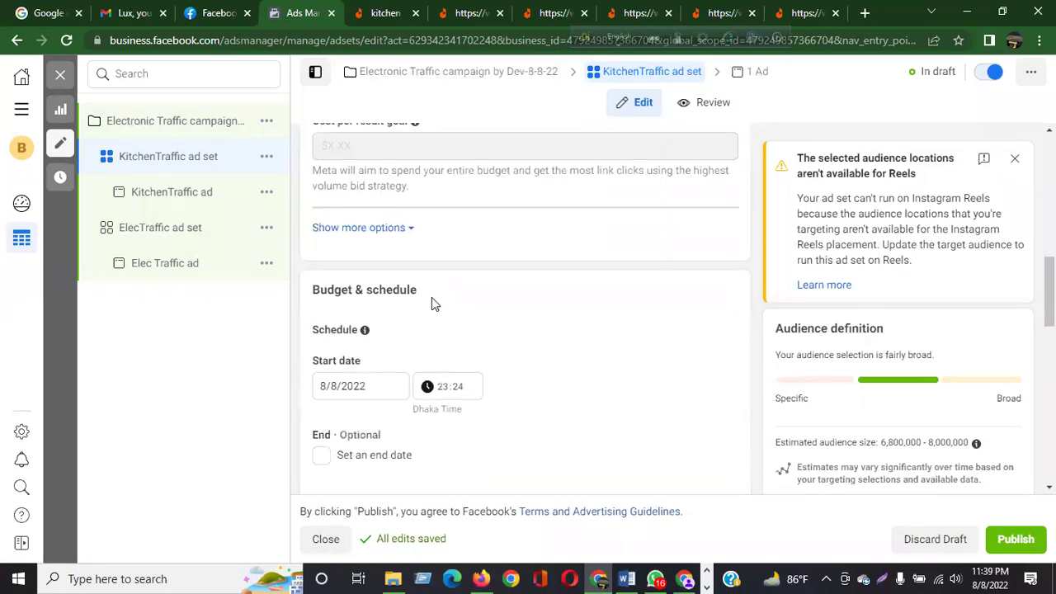
scroll(379, 258, "down", 3)
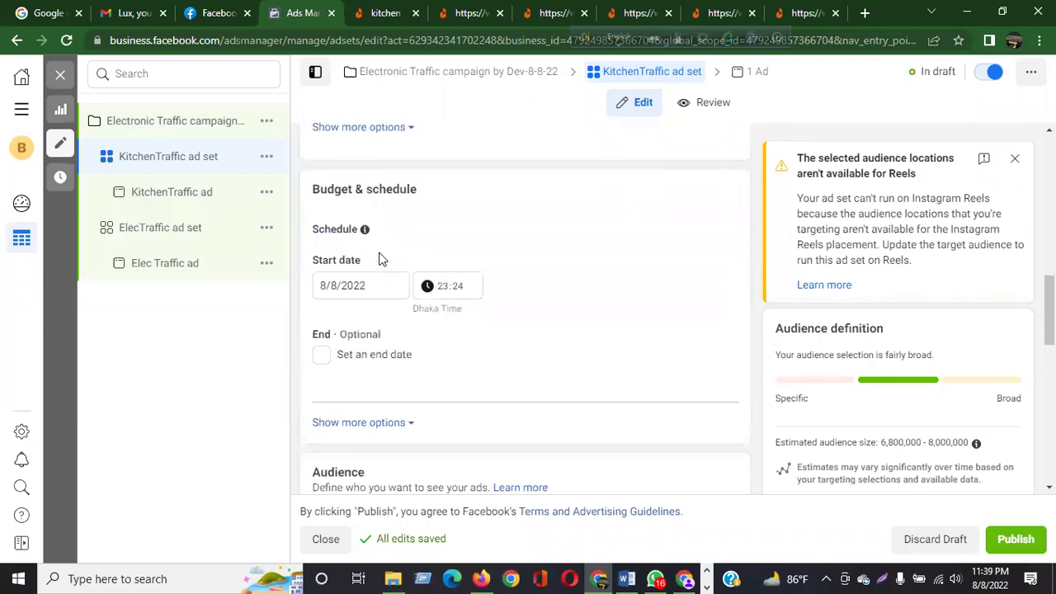
scroll(380, 258, "up", 6)
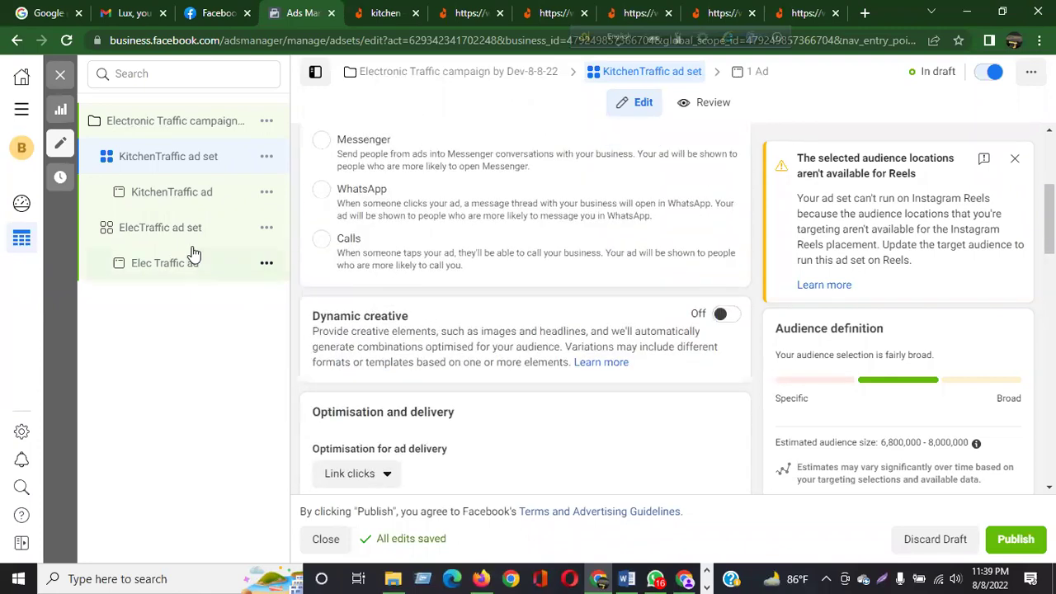
left_click(185, 238)
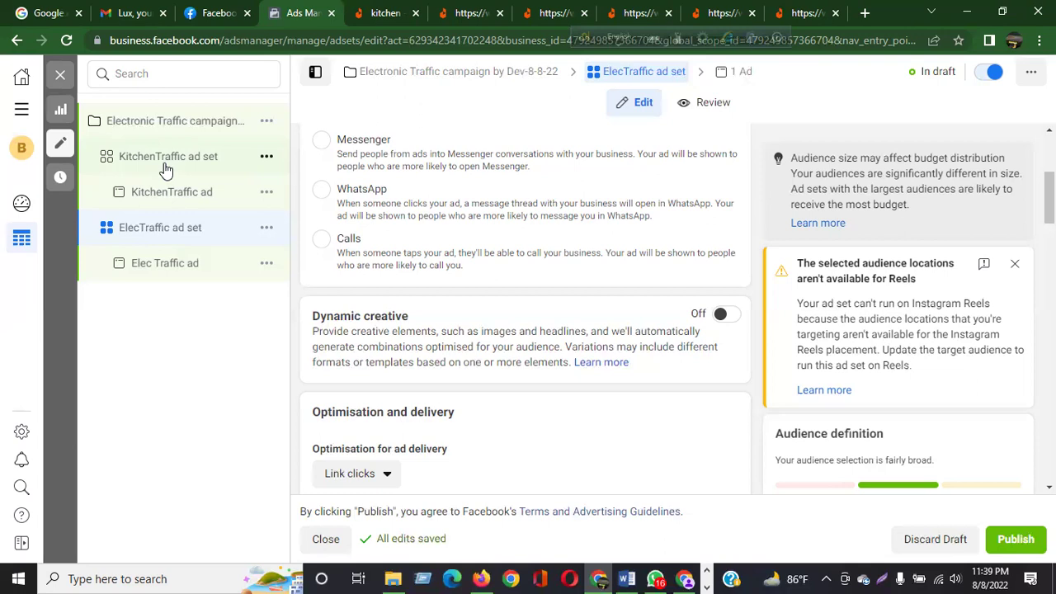
- Review the campaign-level budget optimisation settings and daily budget of the Electronic Traffic campaign
left_click(188, 127)
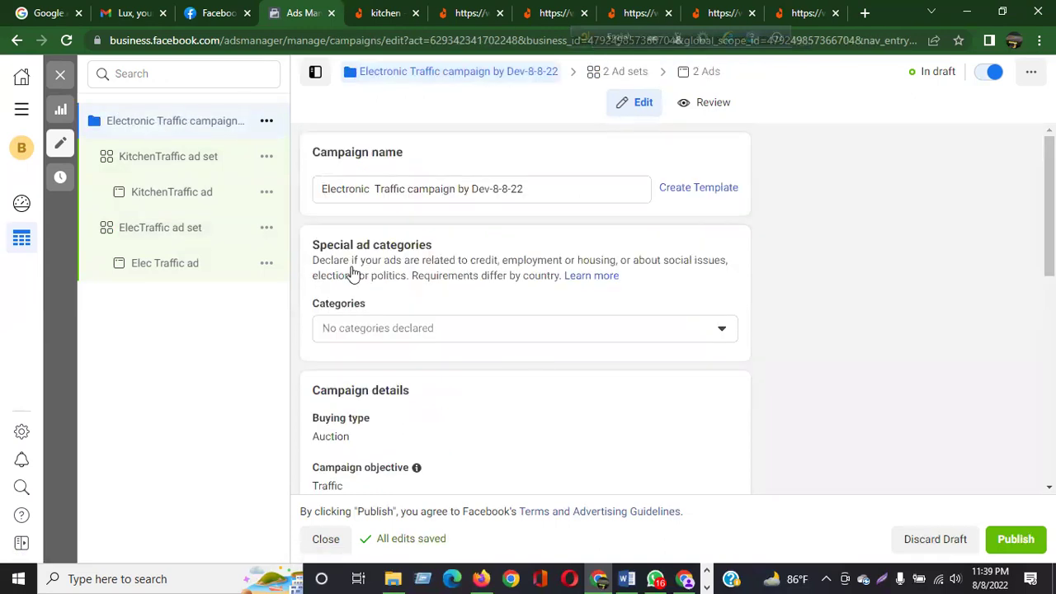
scroll(514, 363, "down", 7)
scroll(513, 363, "down", 1)
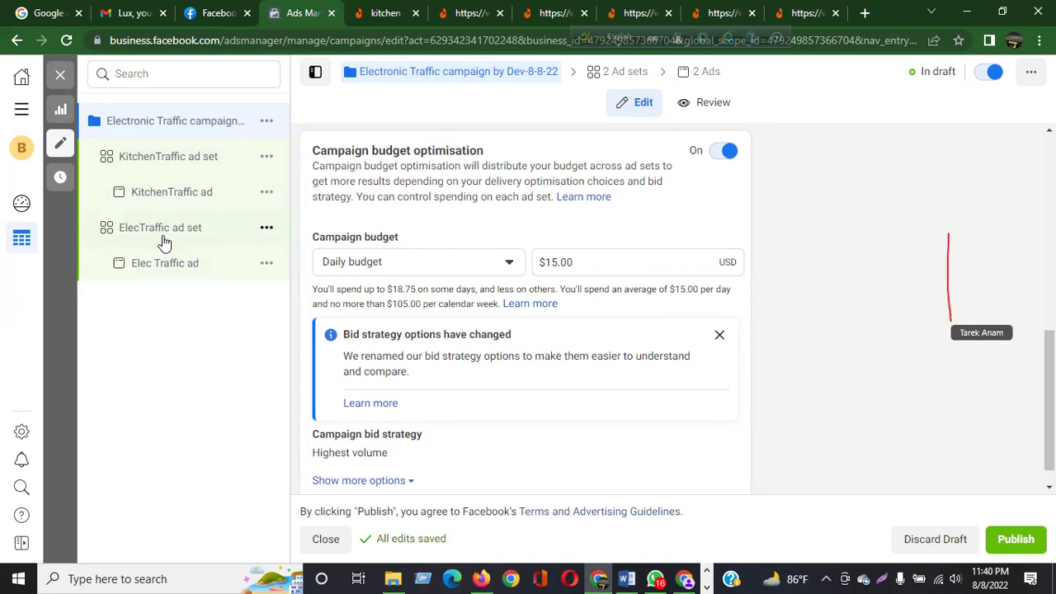
left_click_drag(580, 261, 538, 264)
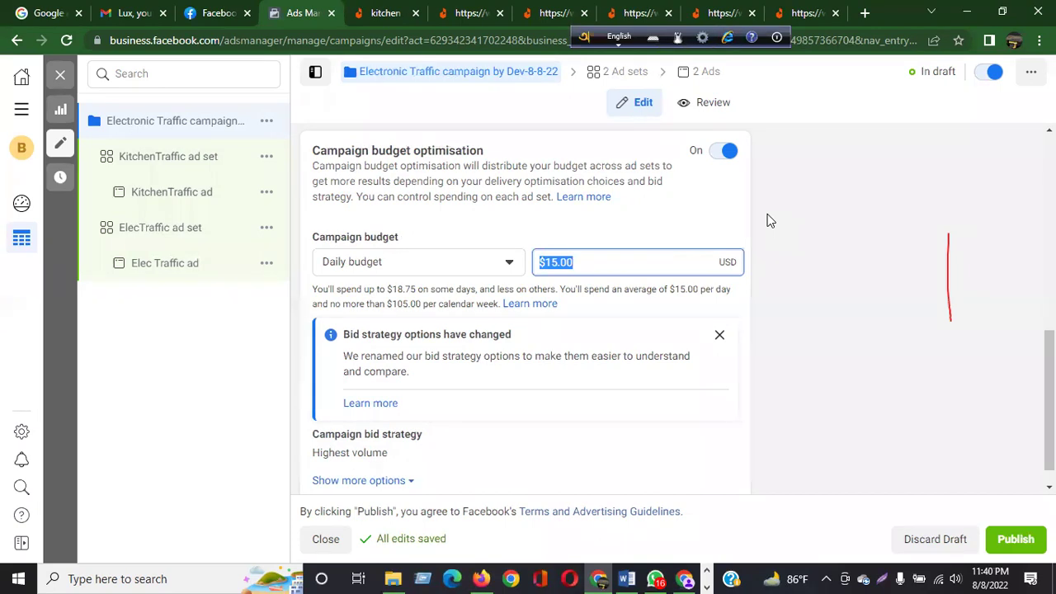
left_click_drag(83, 211, 236, 277)
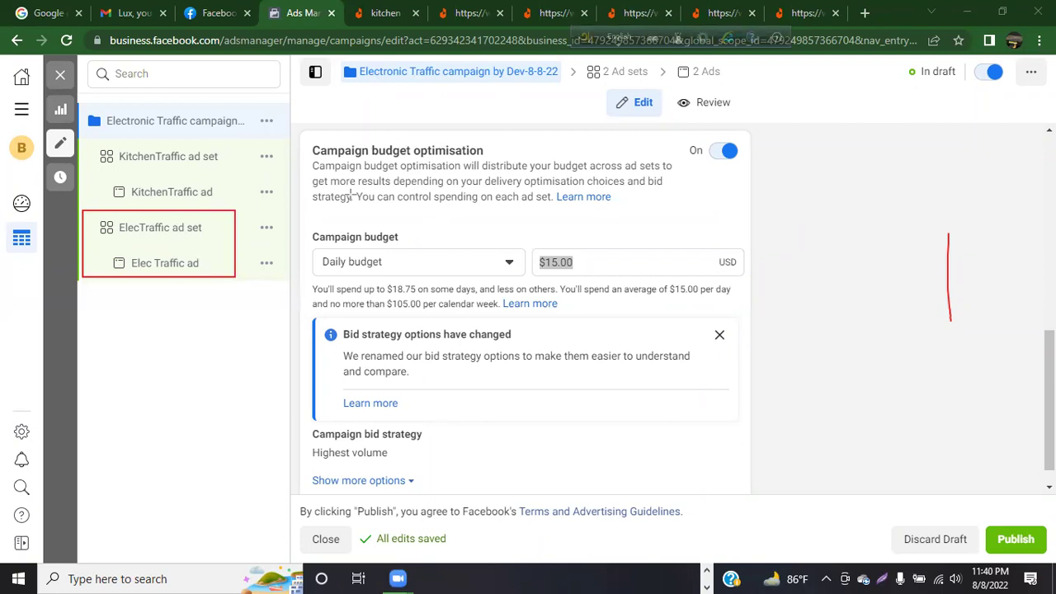
left_click(215, 306)
type("14")
key("BackSpace")
type("5")
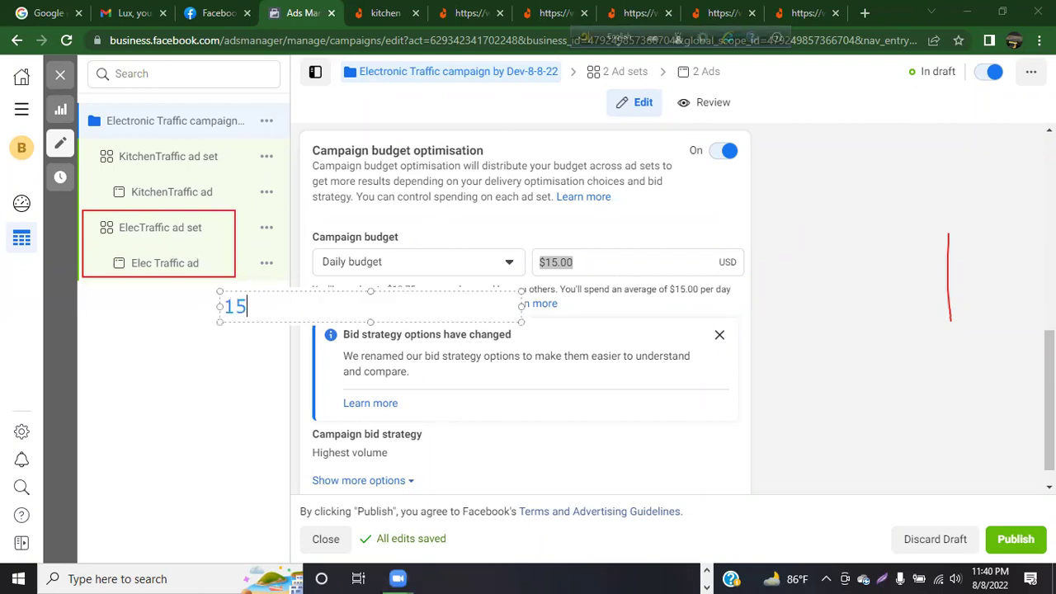
left_click(224, 306)
type("$")
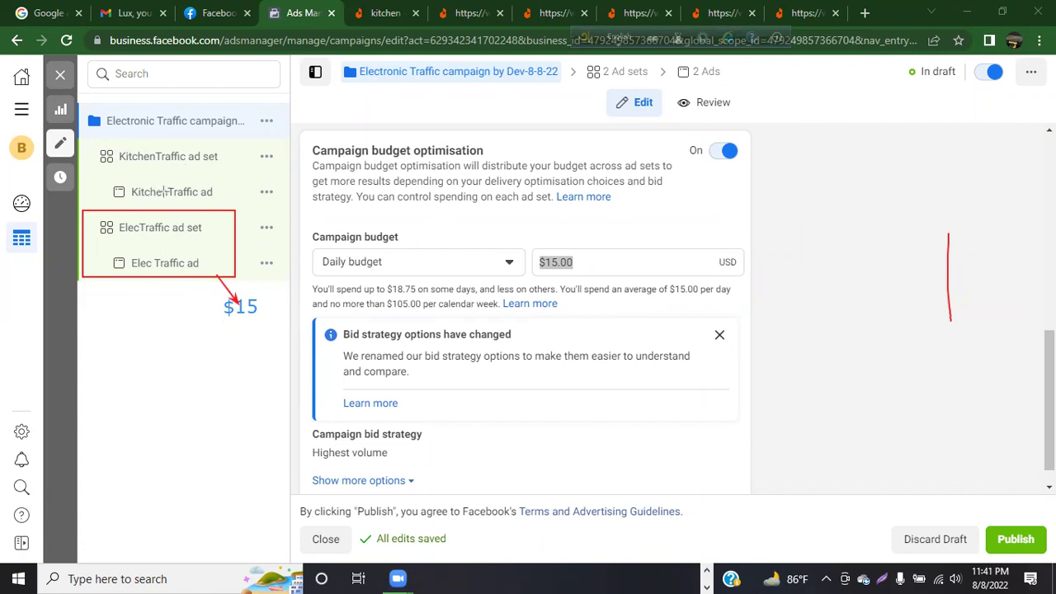
key("ctrl+z")
mouse_move(96, 219)
left_mouse_down()
mouse_move(179, 258)
mouse_move(145, 219)
left_mouse_up()
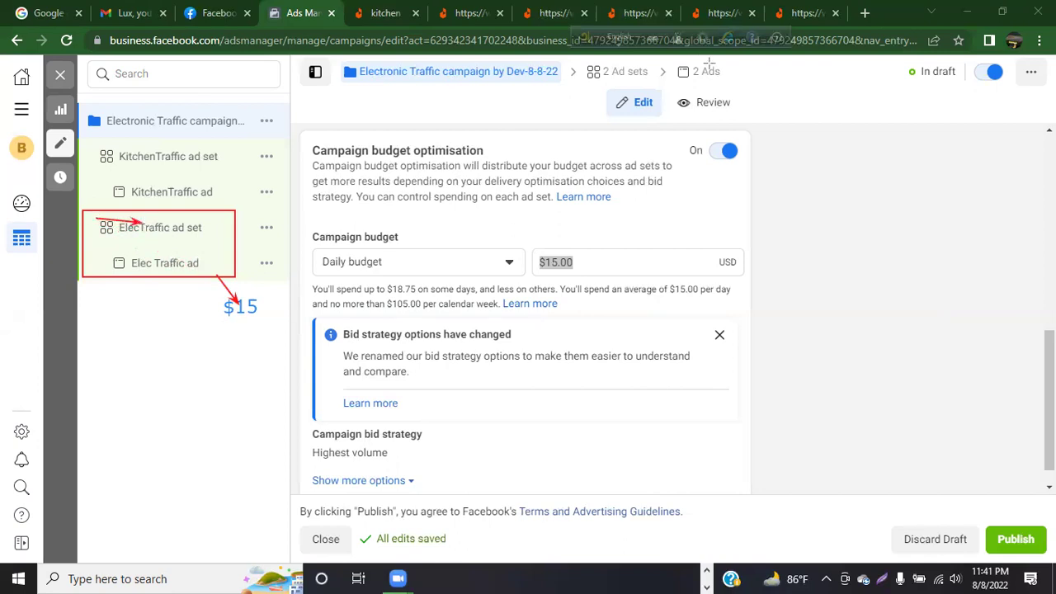
key("e")
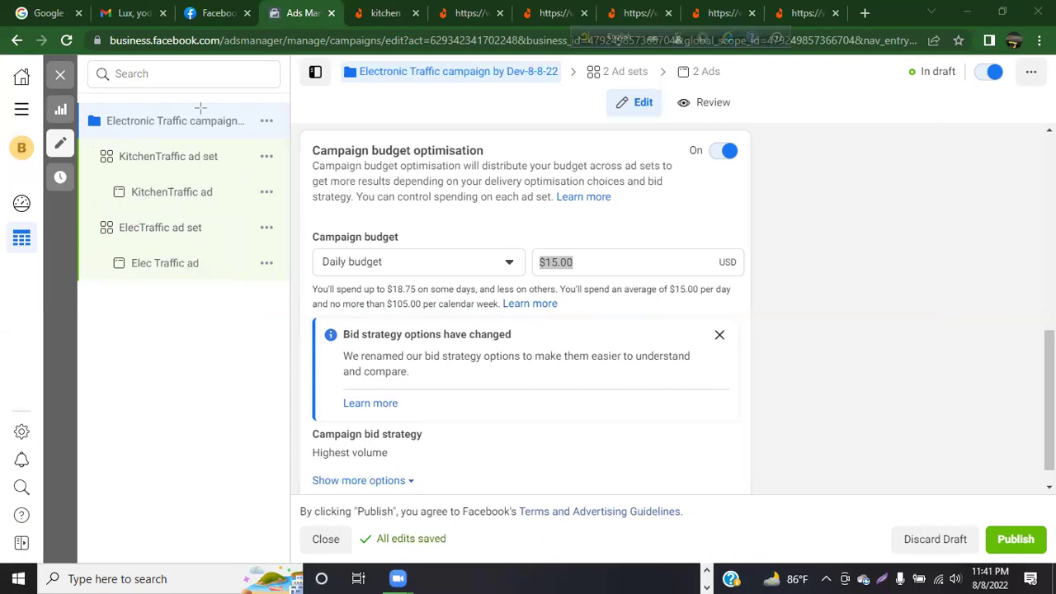
mouse_move(83, 138)
left_mouse_down()
mouse_move(245, 211)
mouse_move(262, 199)
left_mouse_up()
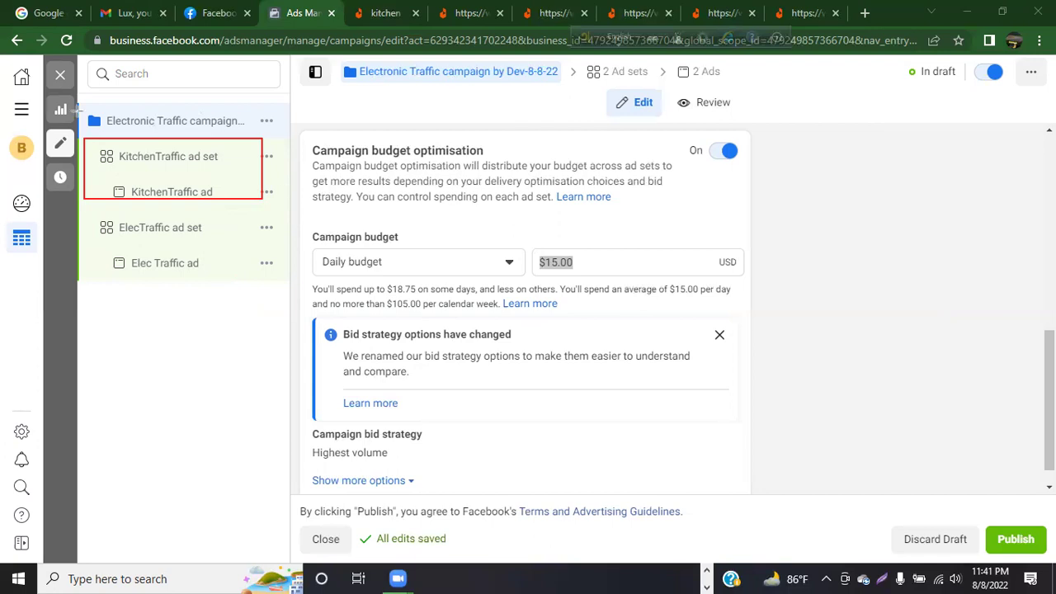
key("Escape")
left_click_drag(80, 109, 256, 136)
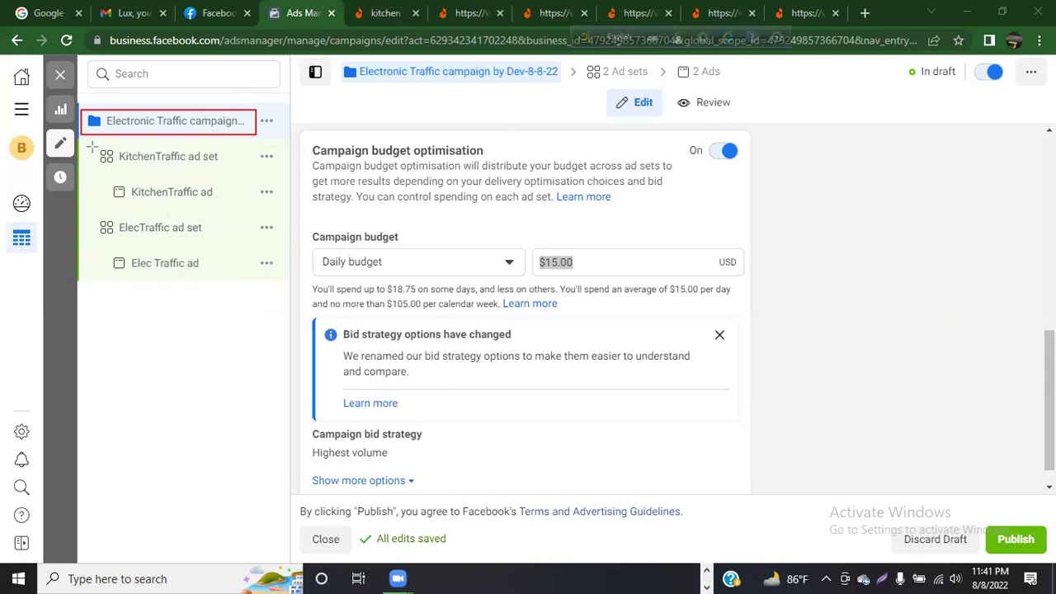
mouse_move(89, 145)
left_mouse_down()
mouse_move(171, 247)
mouse_move(257, 282)
left_mouse_up()
left_click_drag(92, 213, 235, 279)
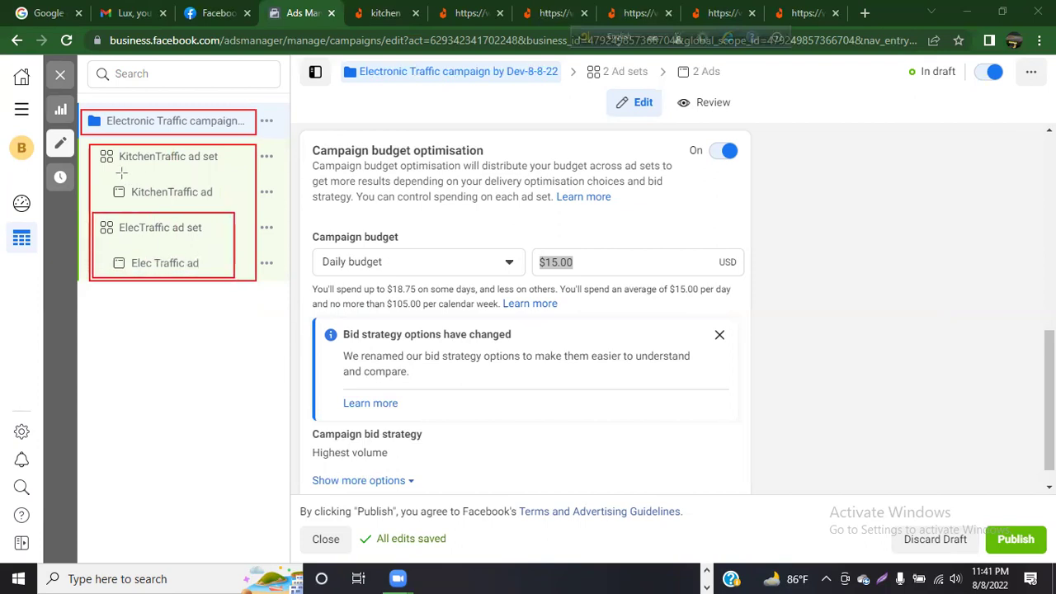
left_click_drag(95, 147, 236, 198)
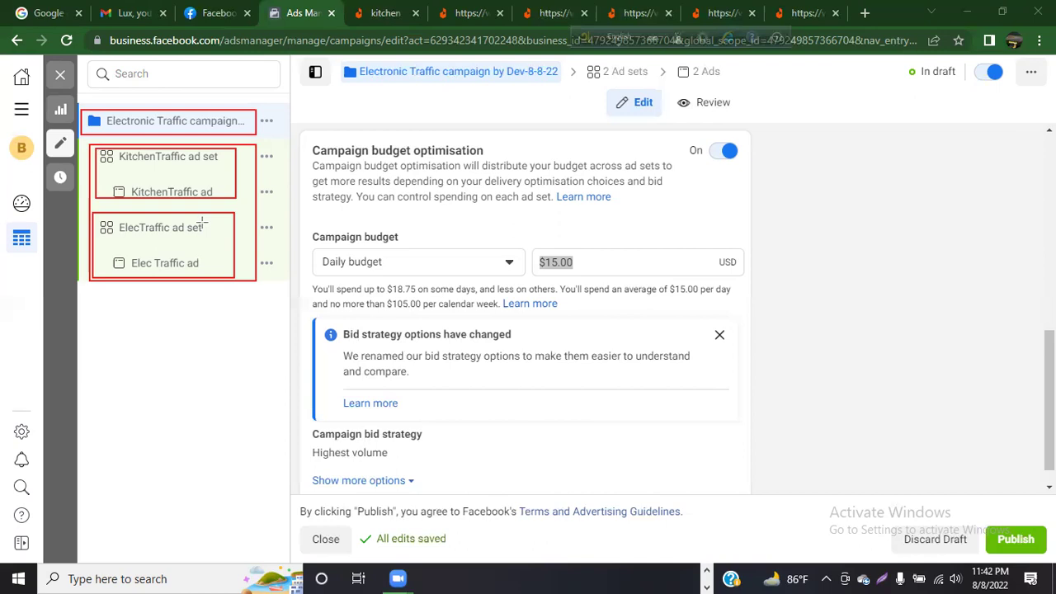
key("e")
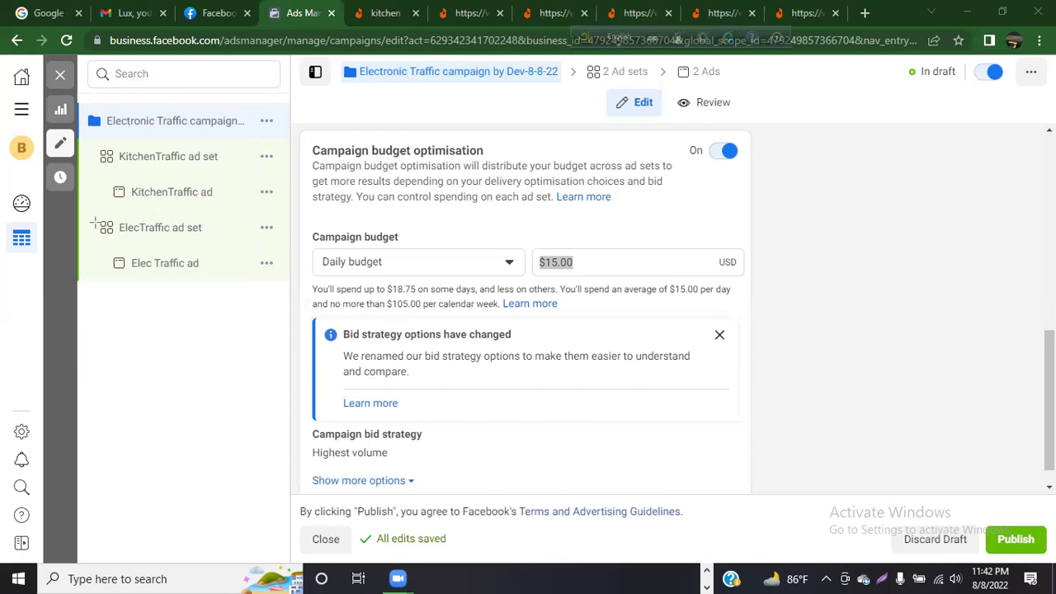
left_click_drag(89, 214, 229, 290)
mouse_move(91, 142)
left_mouse_down()
mouse_move(231, 208)
mouse_move(244, 204)
left_mouse_up()
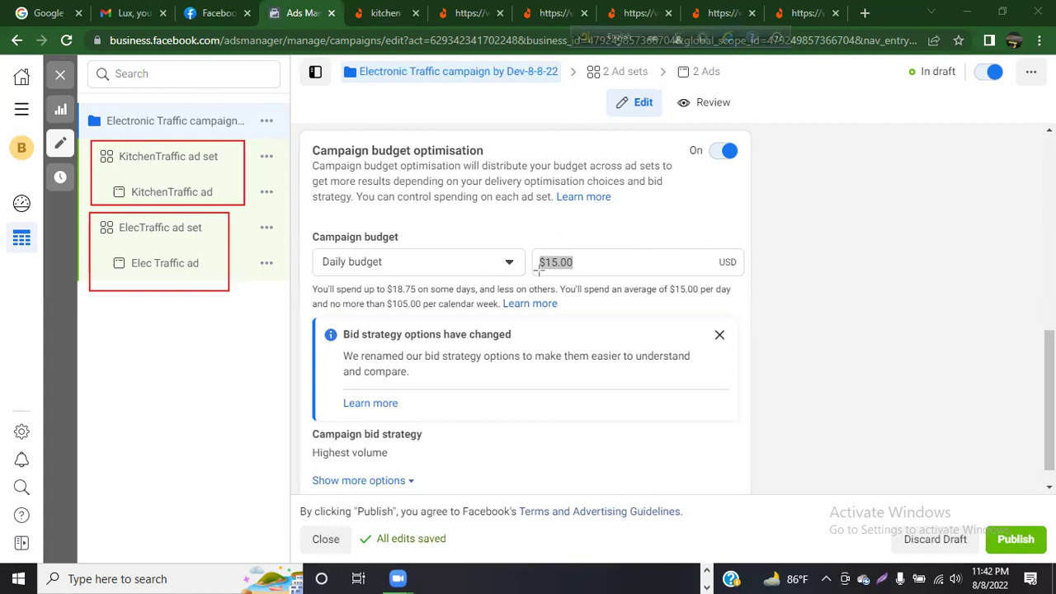
left_click_drag(139, 234, 158, 234)
left_click_drag(141, 168, 175, 170)
left_click_drag(113, 245, 191, 245)
left_click_drag(140, 171, 183, 170)
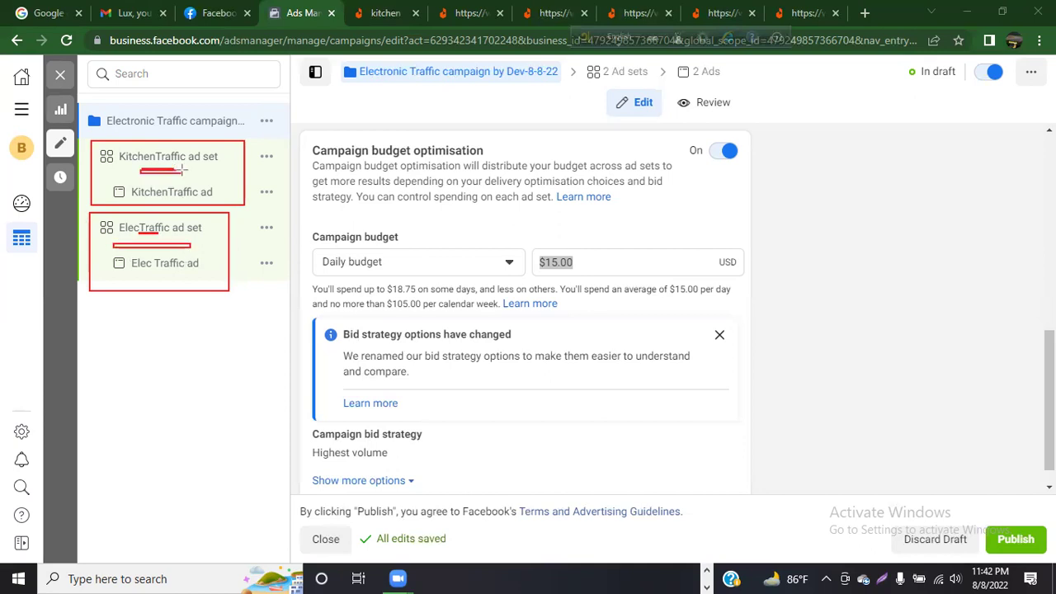
left_click_drag(98, 143, 247, 179)
left_click_drag(90, 216, 203, 275)
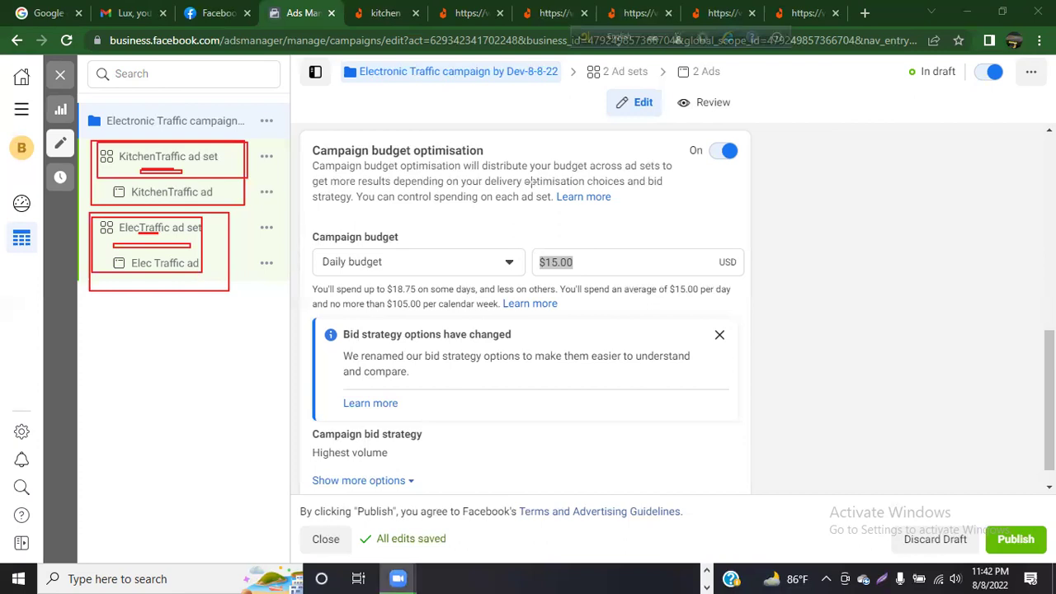
key("e")
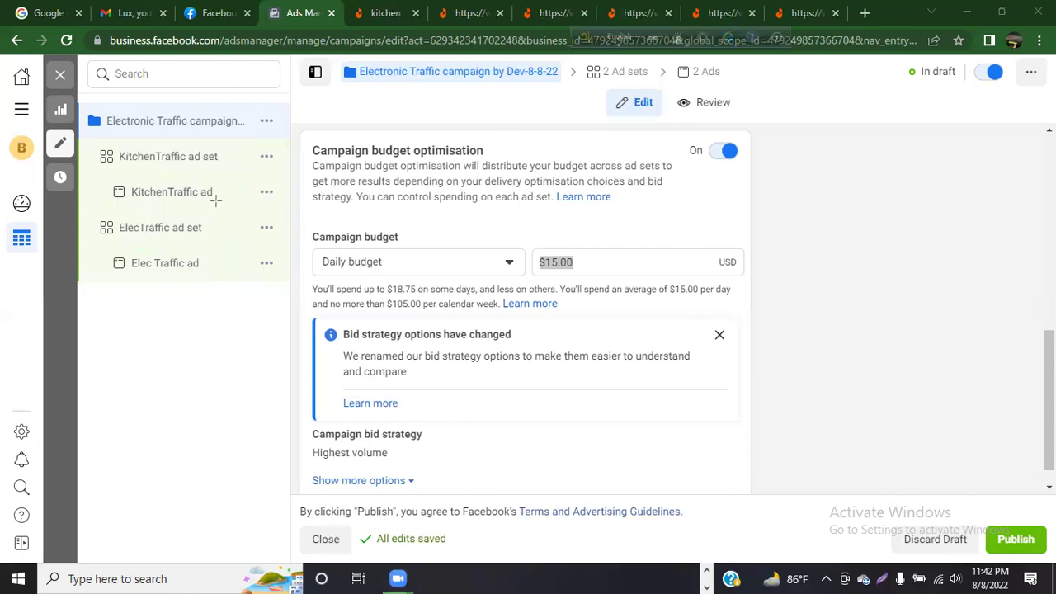
left_click_drag(88, 144, 250, 280)
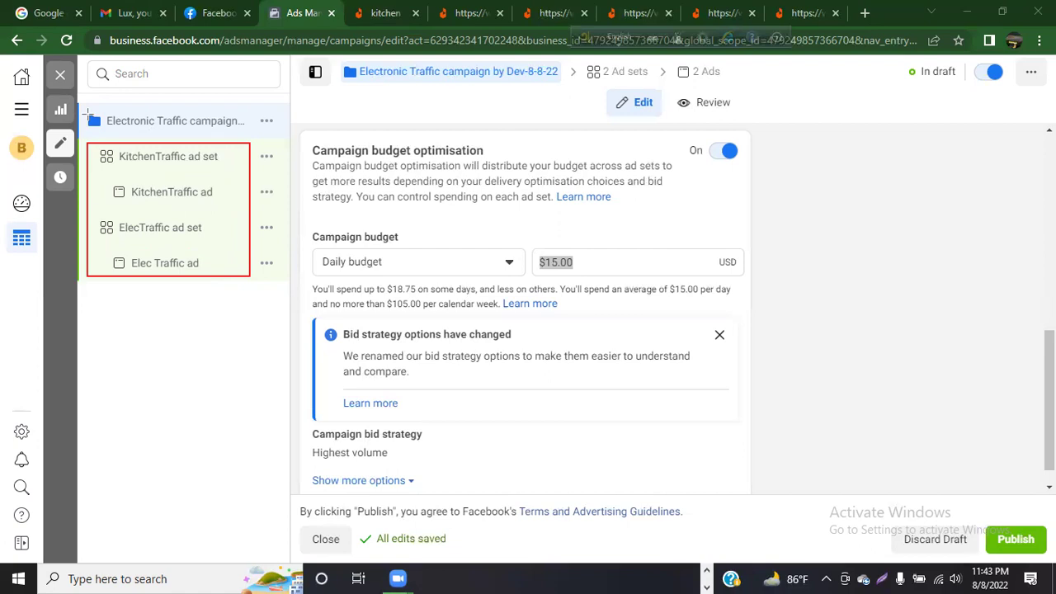
left_click_drag(79, 103, 267, 206)
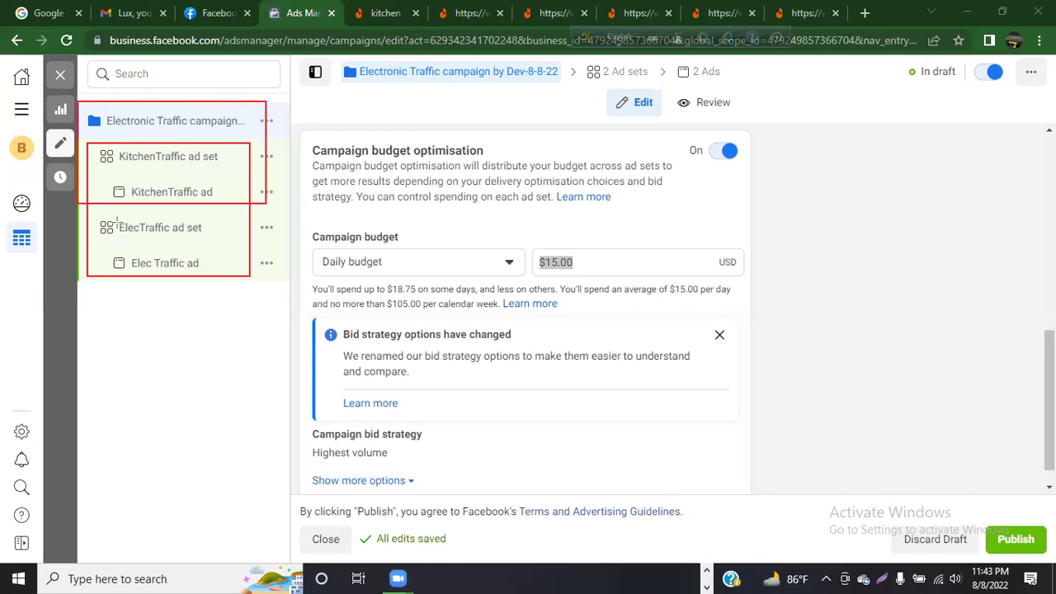
mouse_move(85, 212)
left_mouse_down()
mouse_move(157, 254)
mouse_move(257, 283)
left_mouse_up()
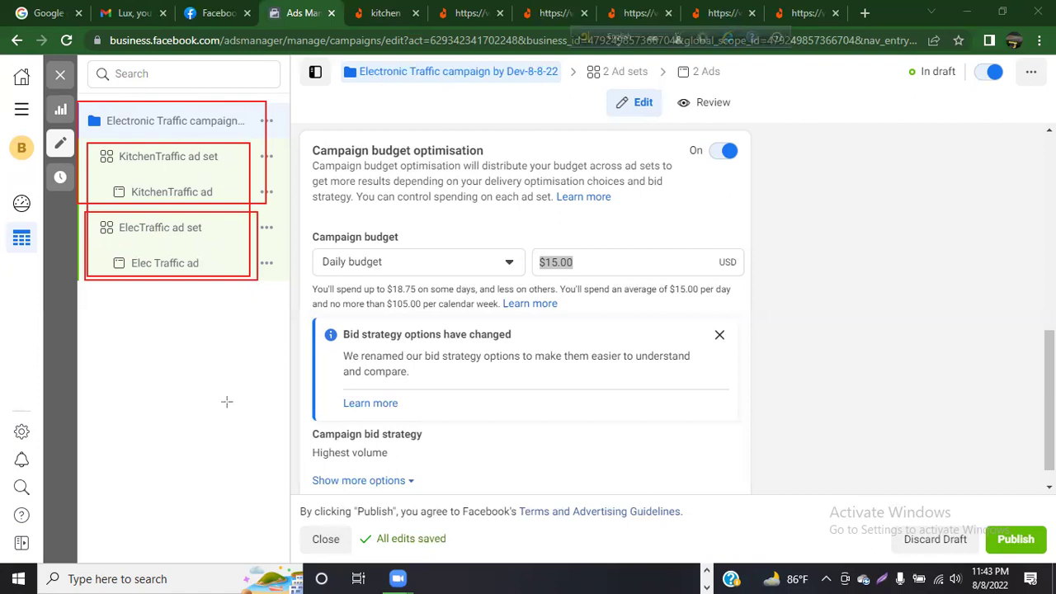